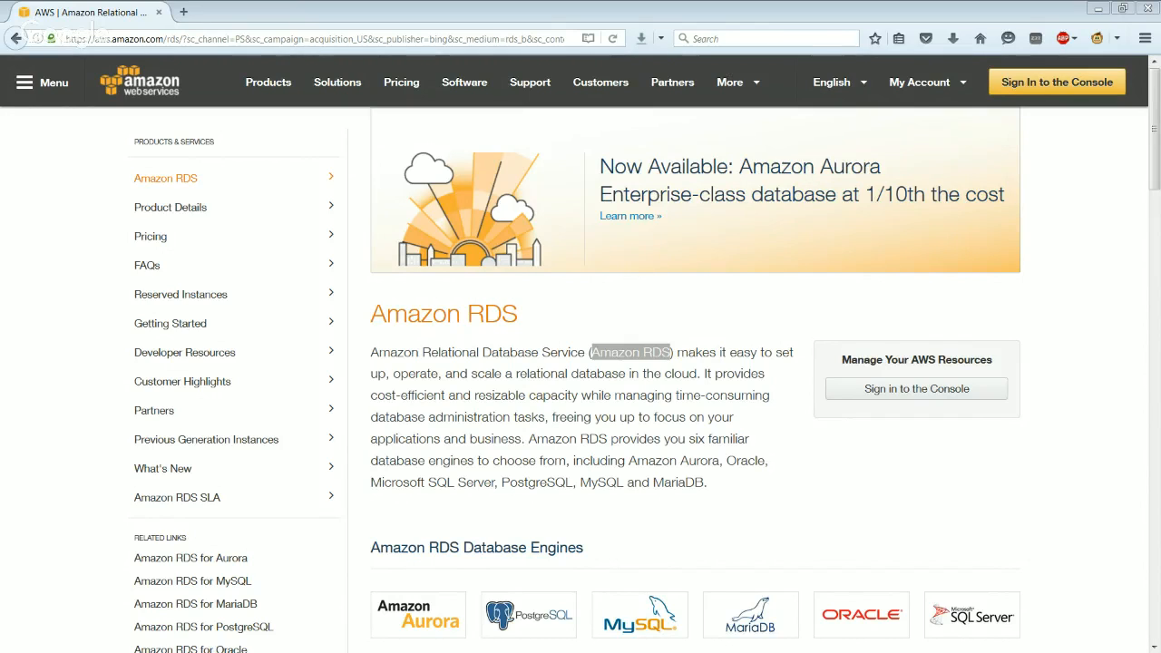
# Read the Amazon RDS product page, covering the service overview, supported database engines, featured customers and benefits
pyautogui.click(770, 512)
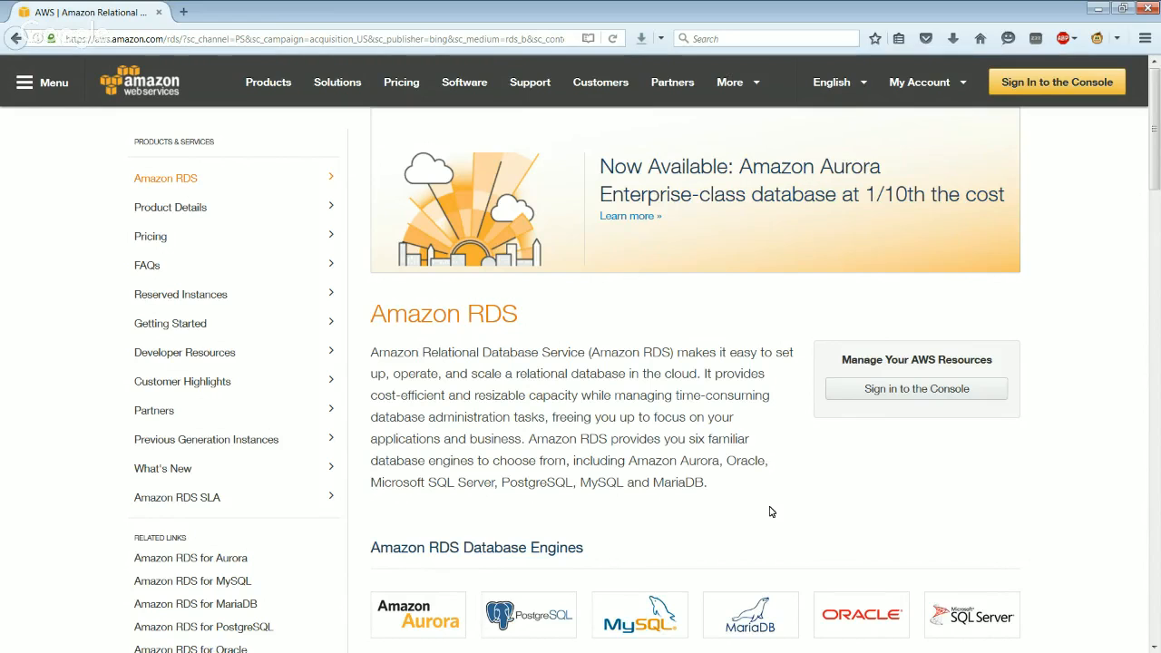
pyautogui.scroll(-3, 770, 512)
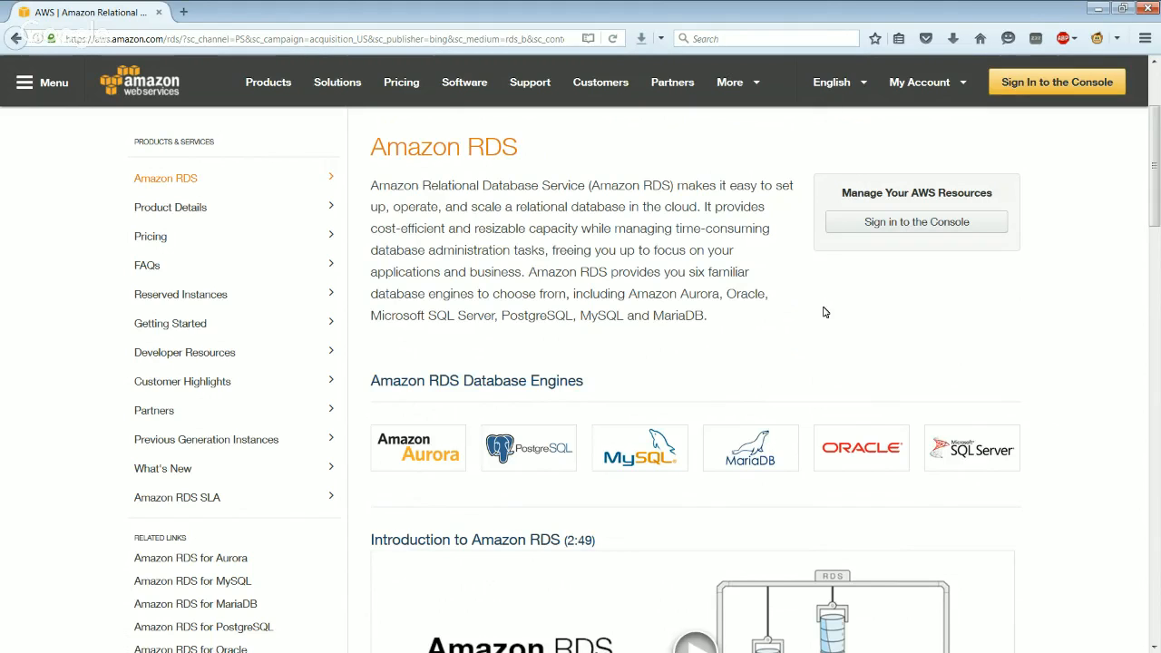
pyautogui.scroll(-4, 824, 312)
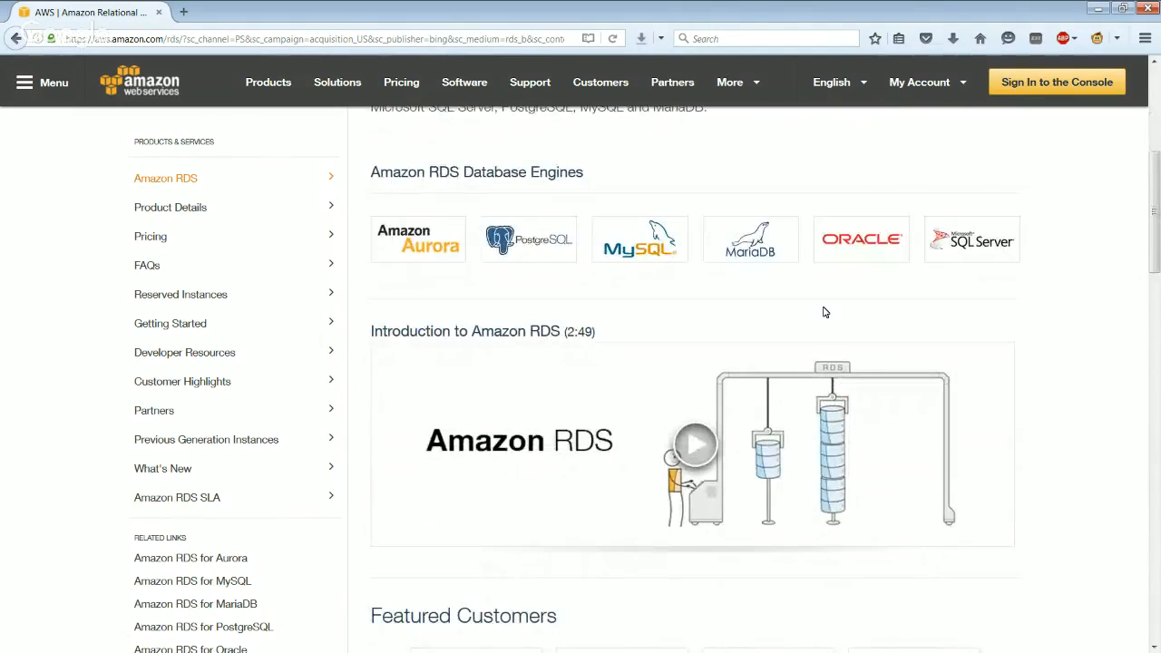
pyautogui.scroll(5, 825, 313)
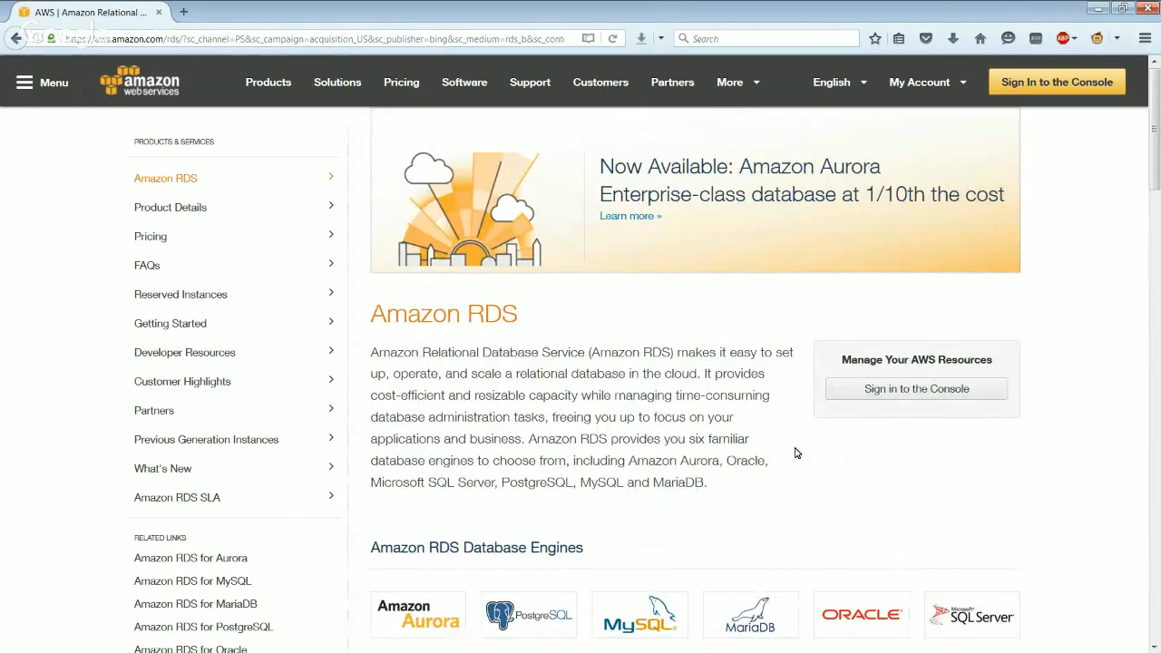
pyautogui.scroll(-1, 796, 453)
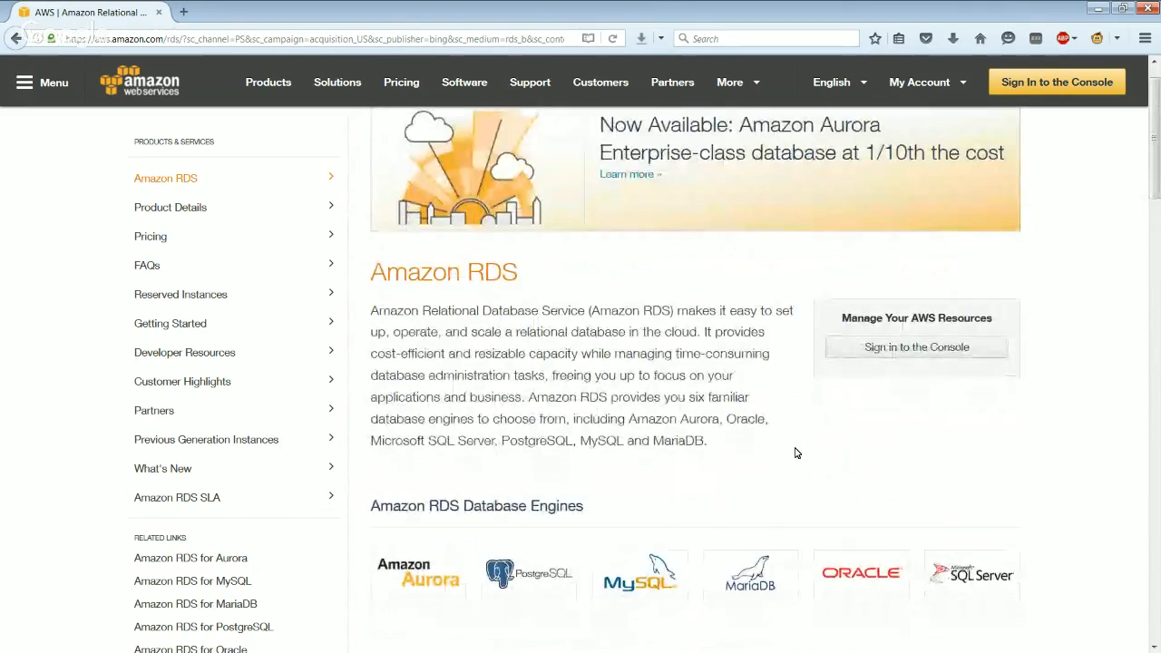
pyautogui.scroll(-1, 796, 452)
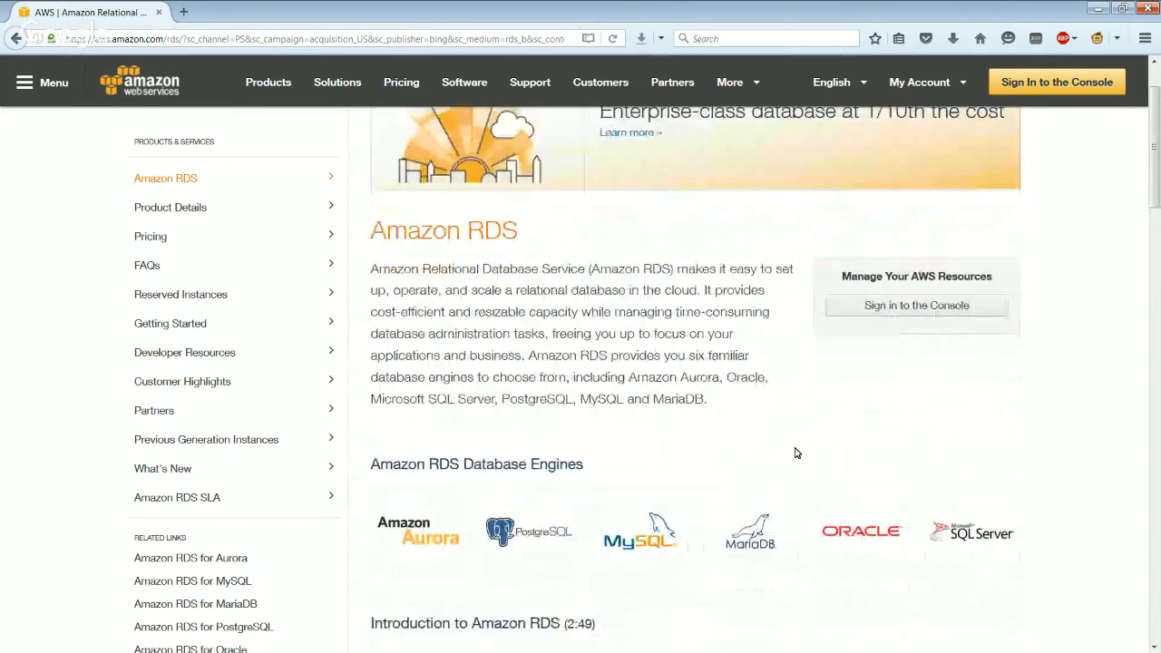
pyautogui.scroll(-2, 795, 453)
pyautogui.scroll(-2, 796, 452)
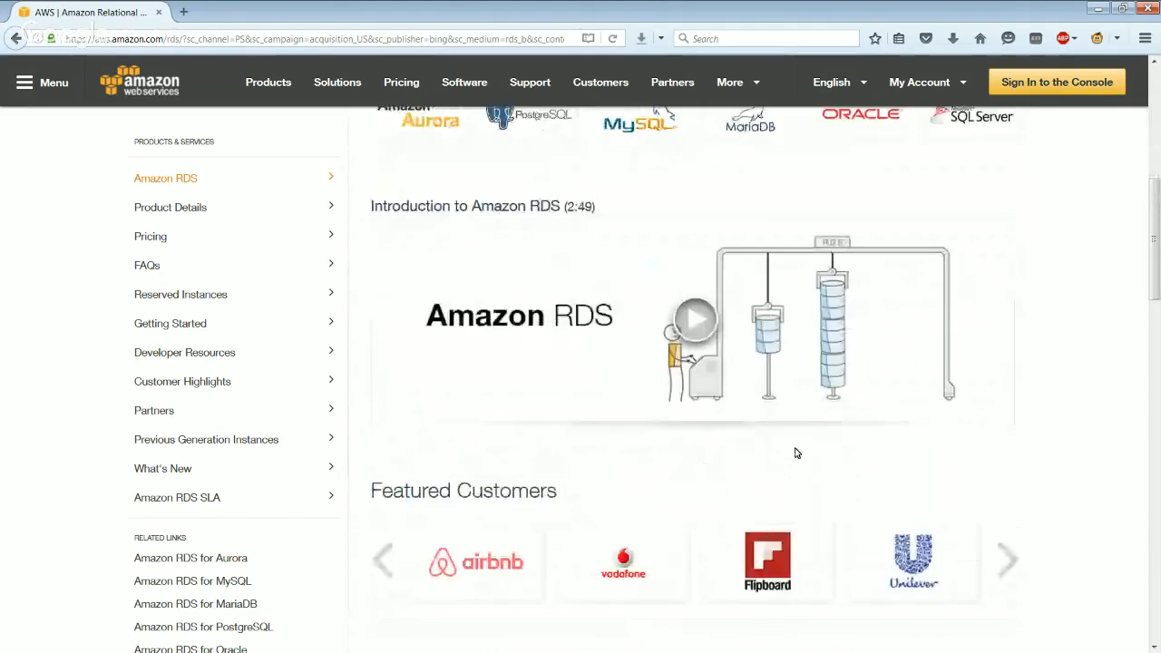
pyautogui.scroll(-1, 795, 453)
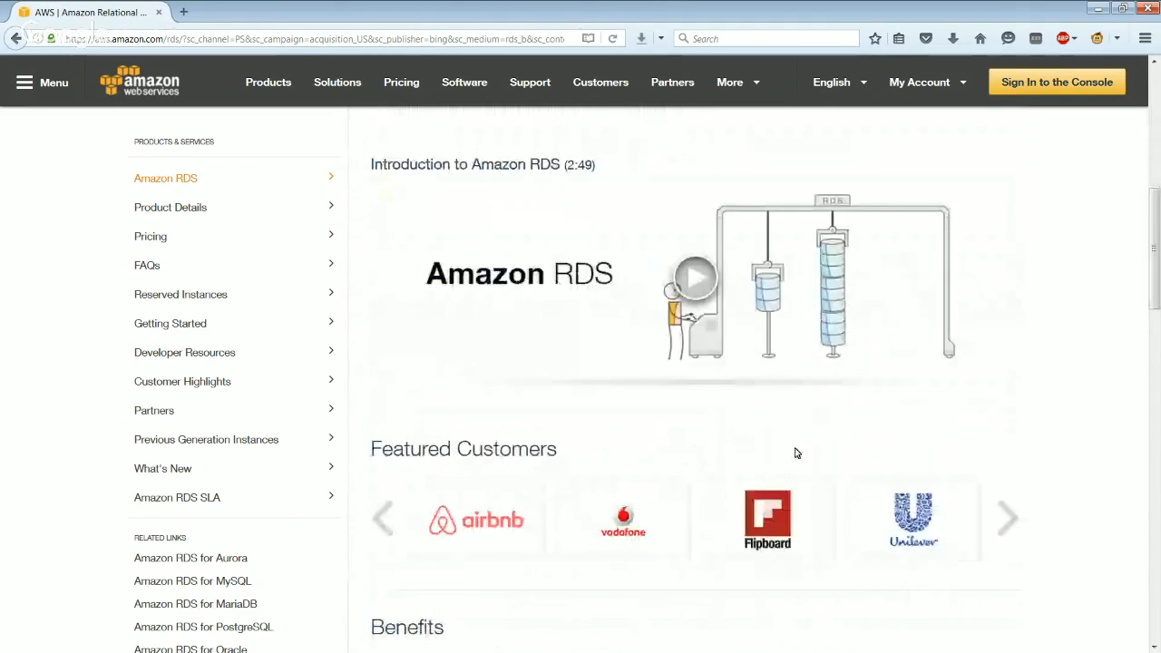
pyautogui.scroll(-4, 795, 453)
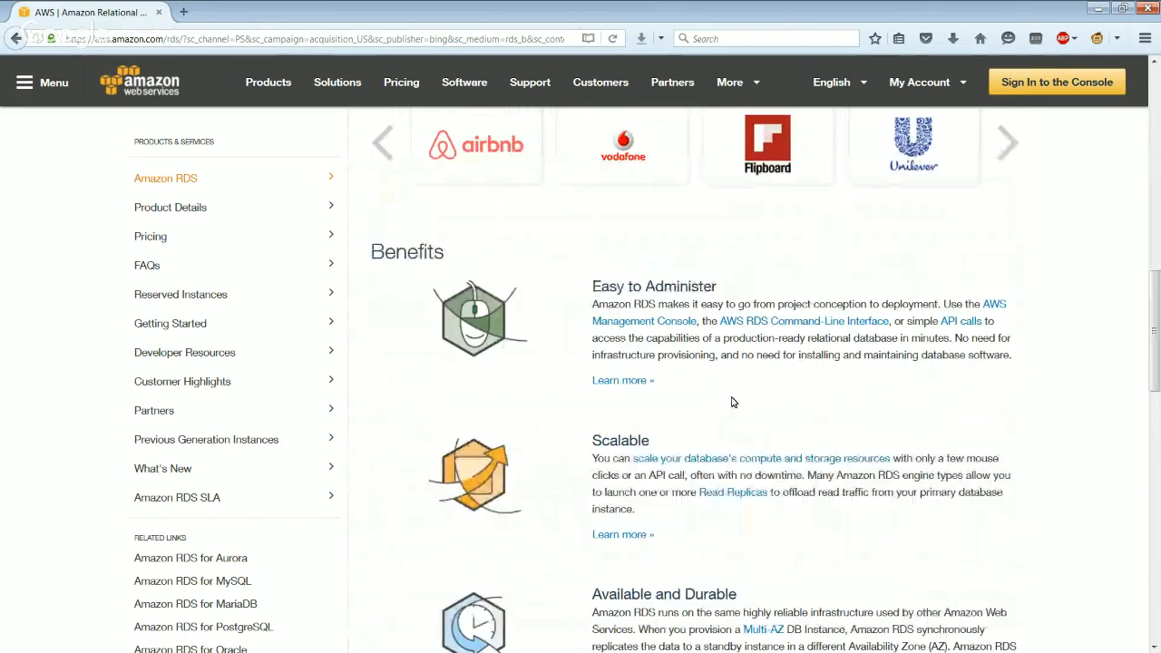
pyautogui.scroll(-1, 733, 402)
pyautogui.scroll(-4, 733, 402)
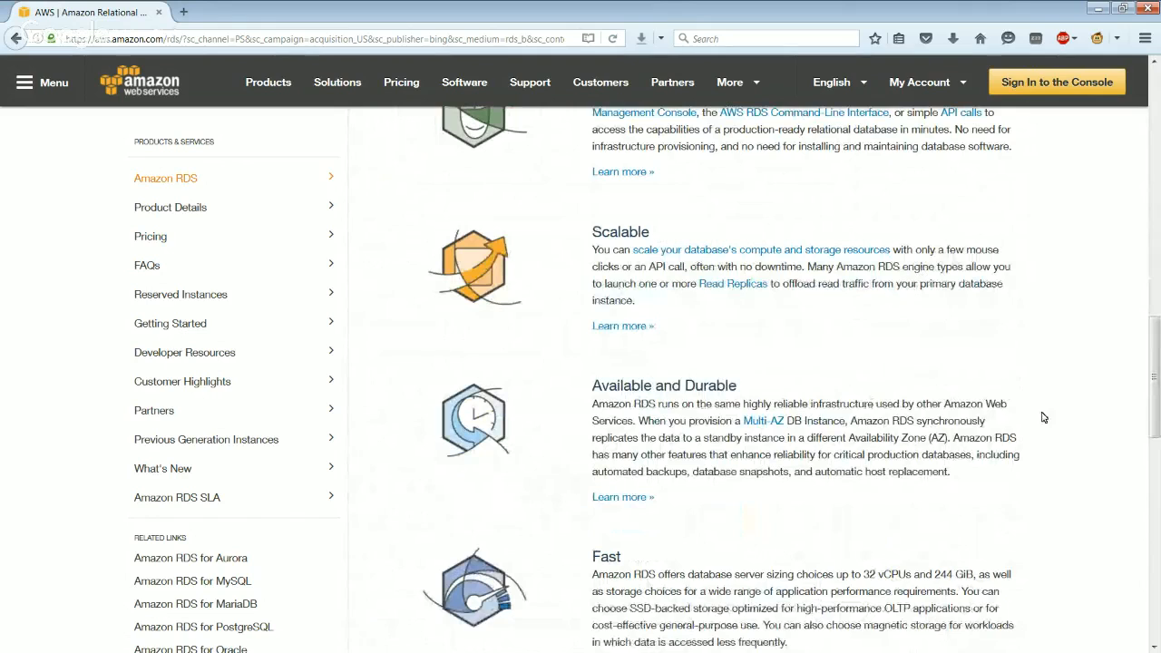
pyautogui.scroll(-1, 1043, 463)
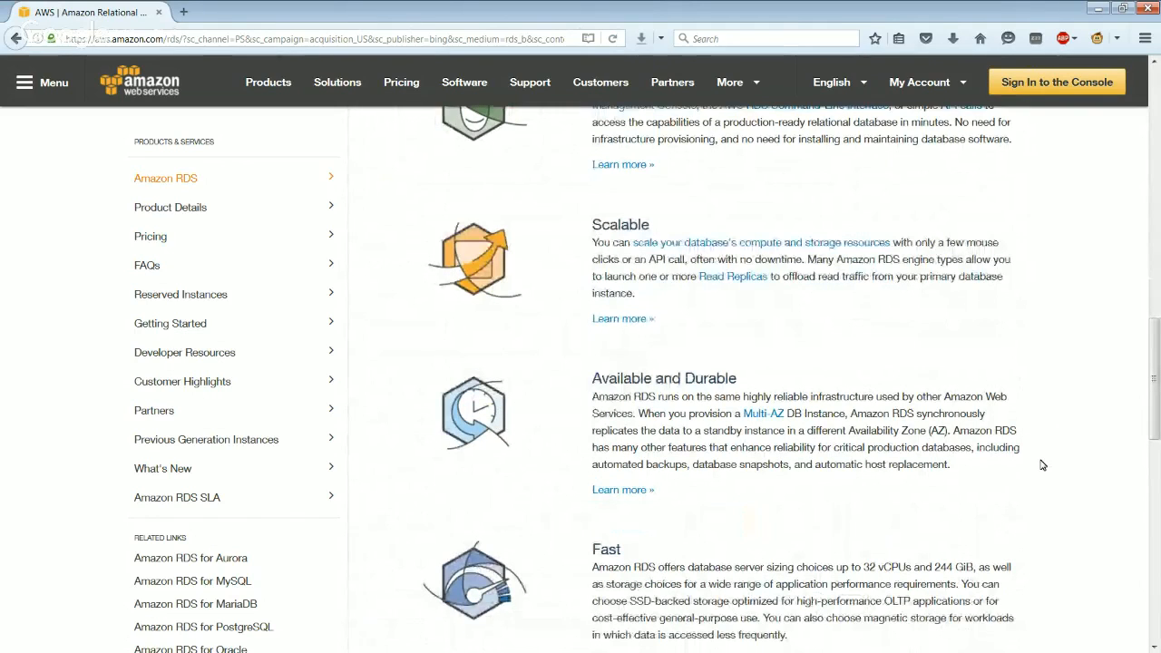
pyautogui.scroll(-1, 1042, 465)
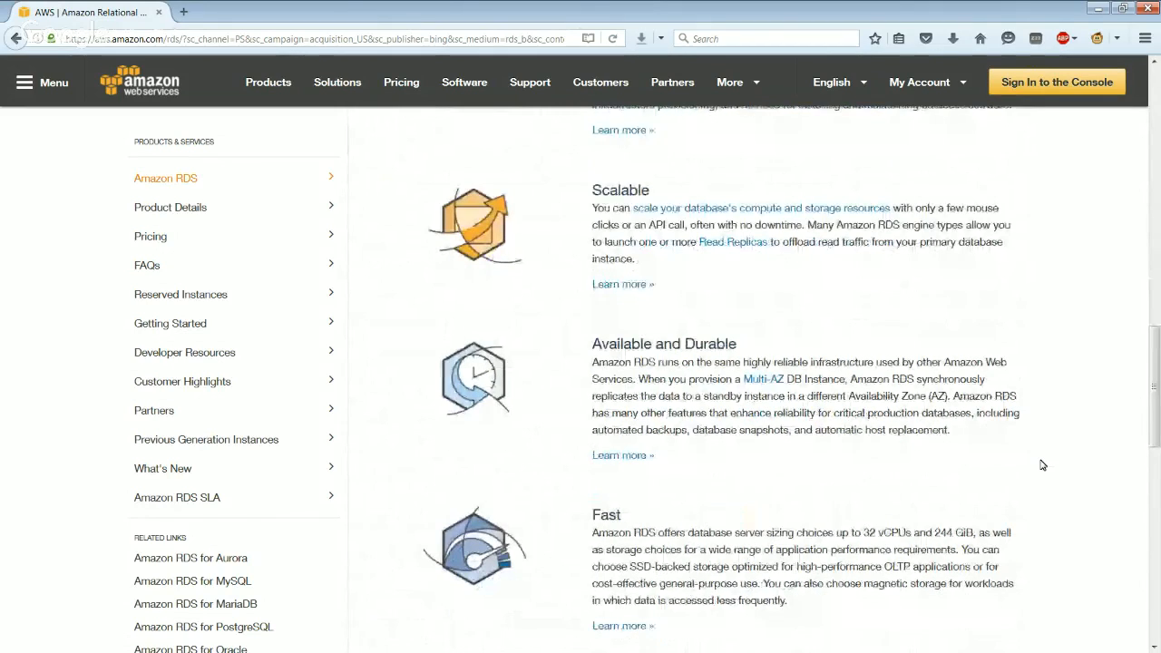
pyautogui.scroll(-3, 1042, 465)
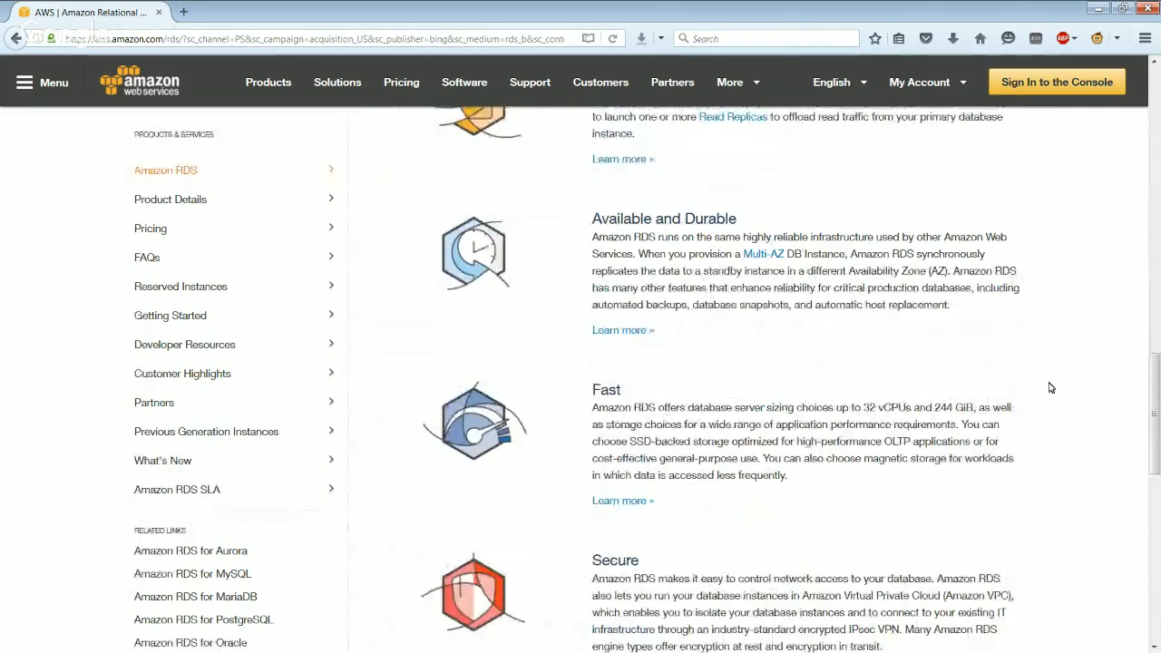
pyautogui.scroll(-6, 1051, 387)
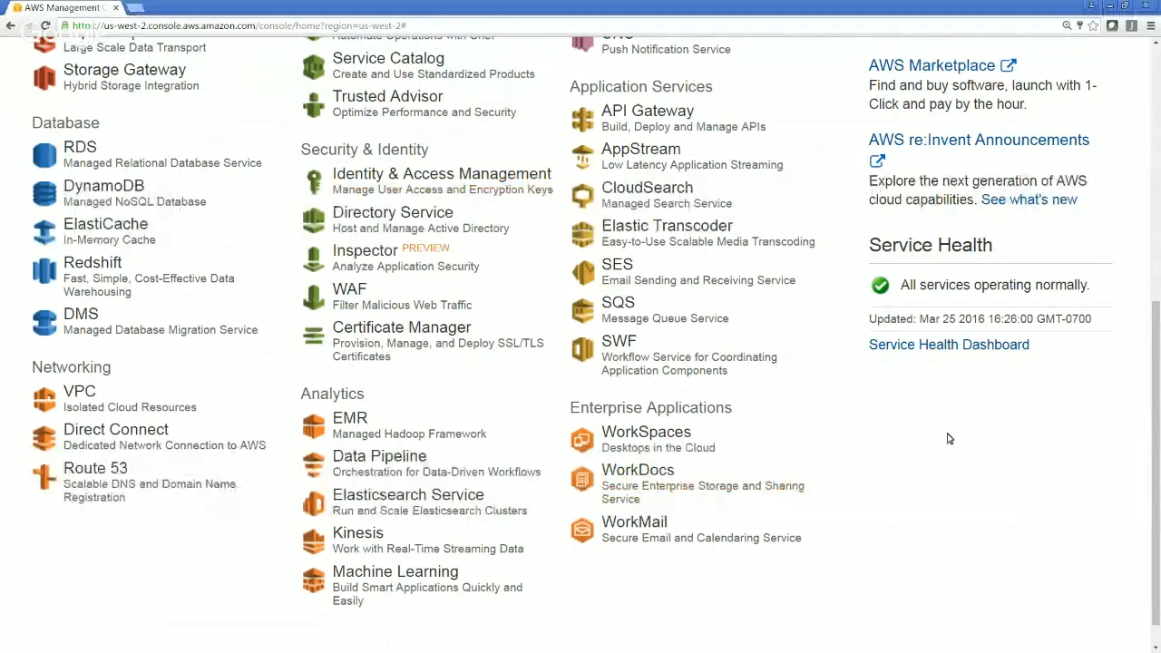
# In the AWS Management Console, open the list of running EC2 instances and enlarge the selected instance's details
pyautogui.scroll(5, 947, 438)
pyautogui.click(231, 164)
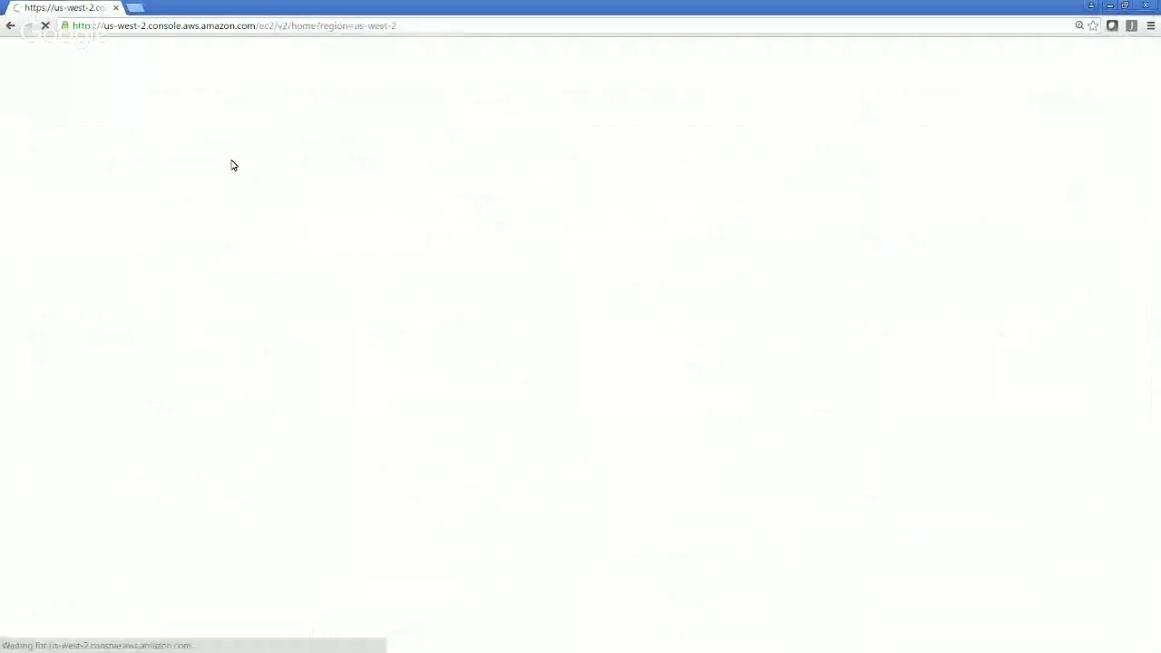
pyautogui.hotkey('ctrl', '+')
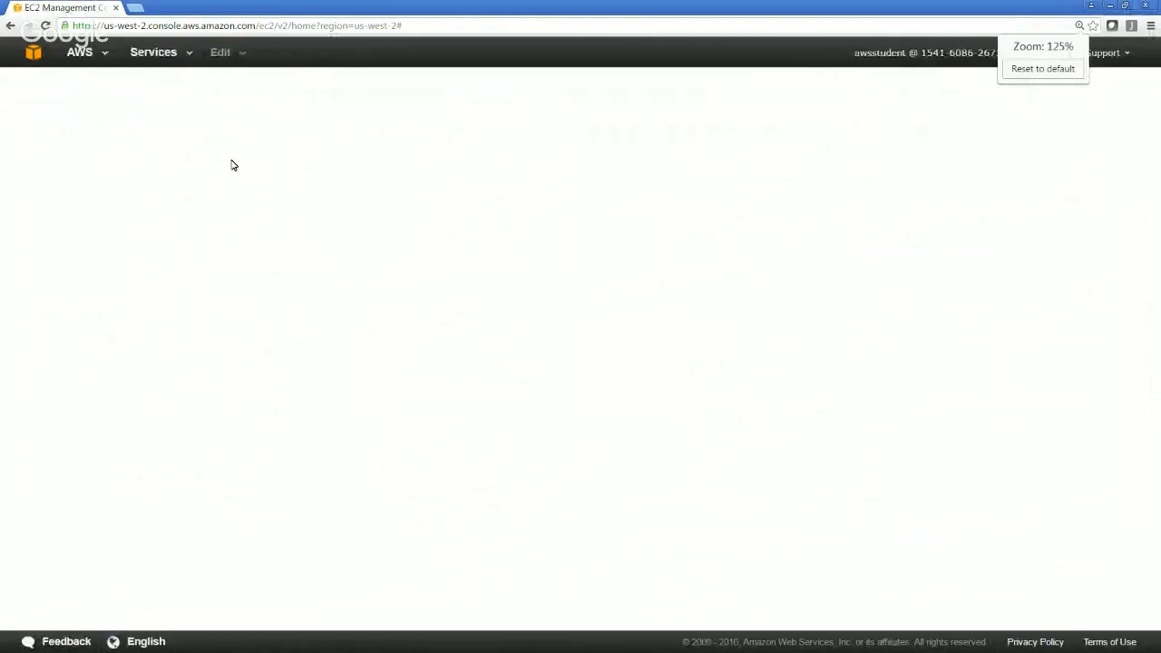
pyautogui.hotkey('ctrl', '-')
pyautogui.hotkey('ctrl', '-')
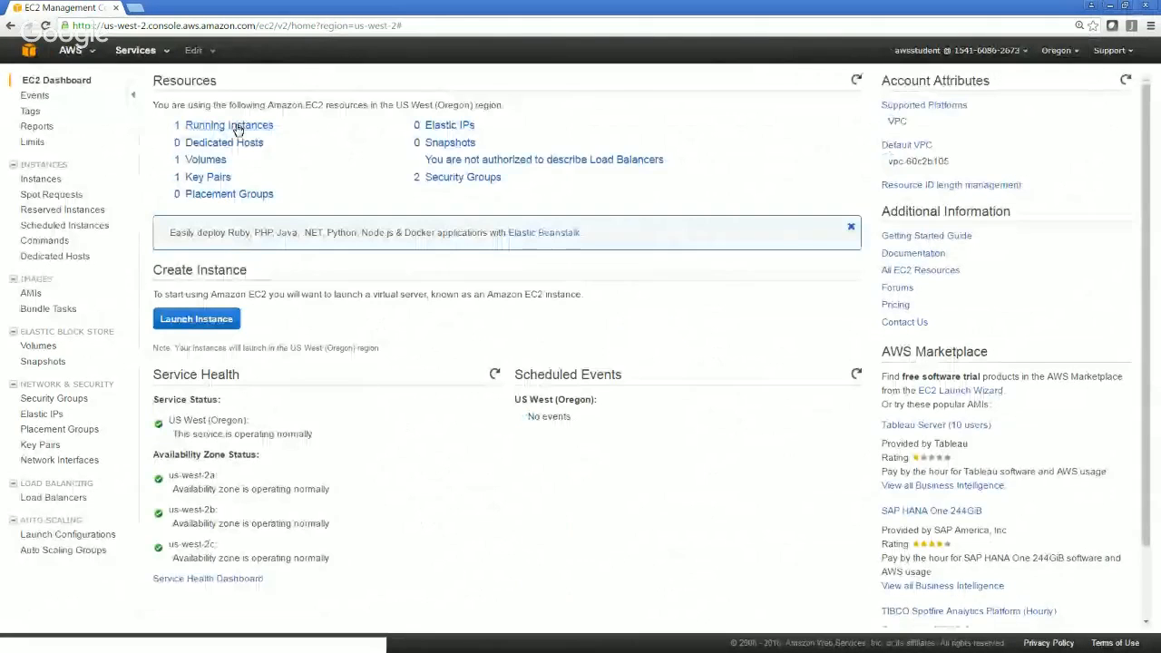
pyautogui.click(238, 130)
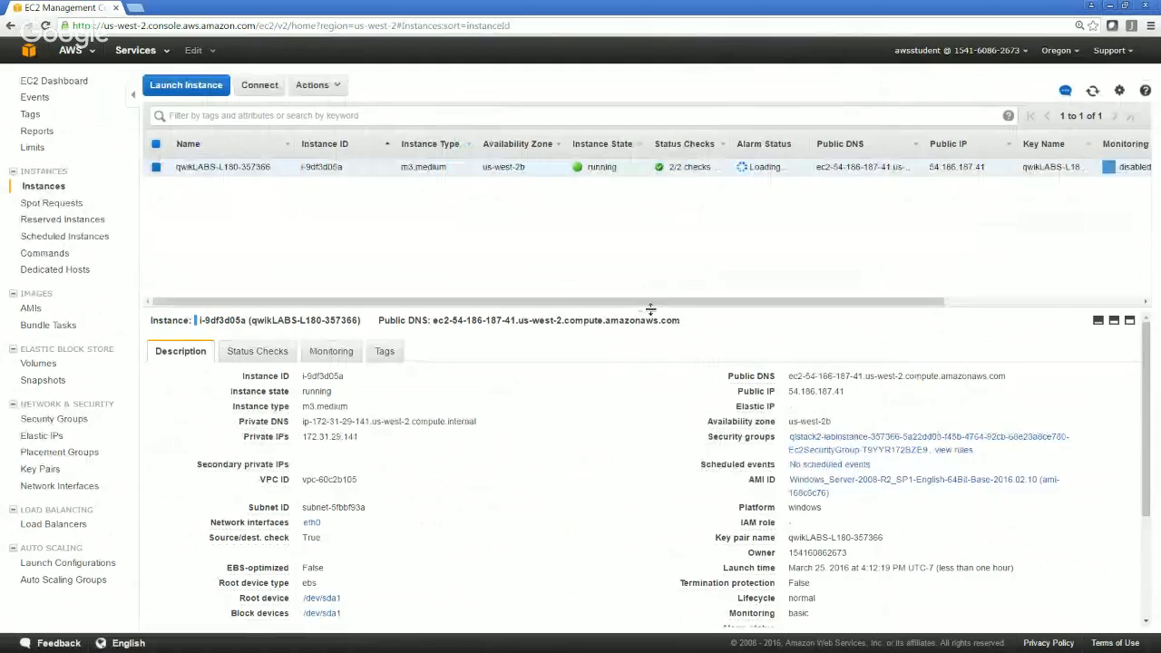
pyautogui.moveTo(650, 315); pyautogui.dragTo(646, 286)
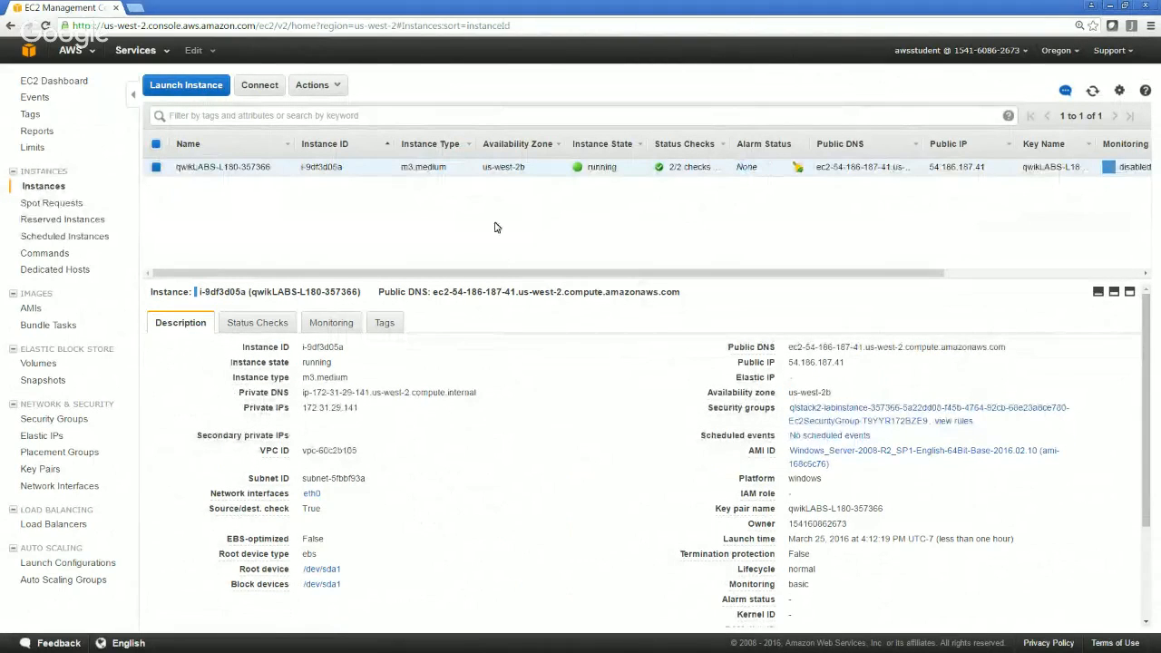
# Switch to the RDS service and start creating a new database instance
pyautogui.click(135, 50)
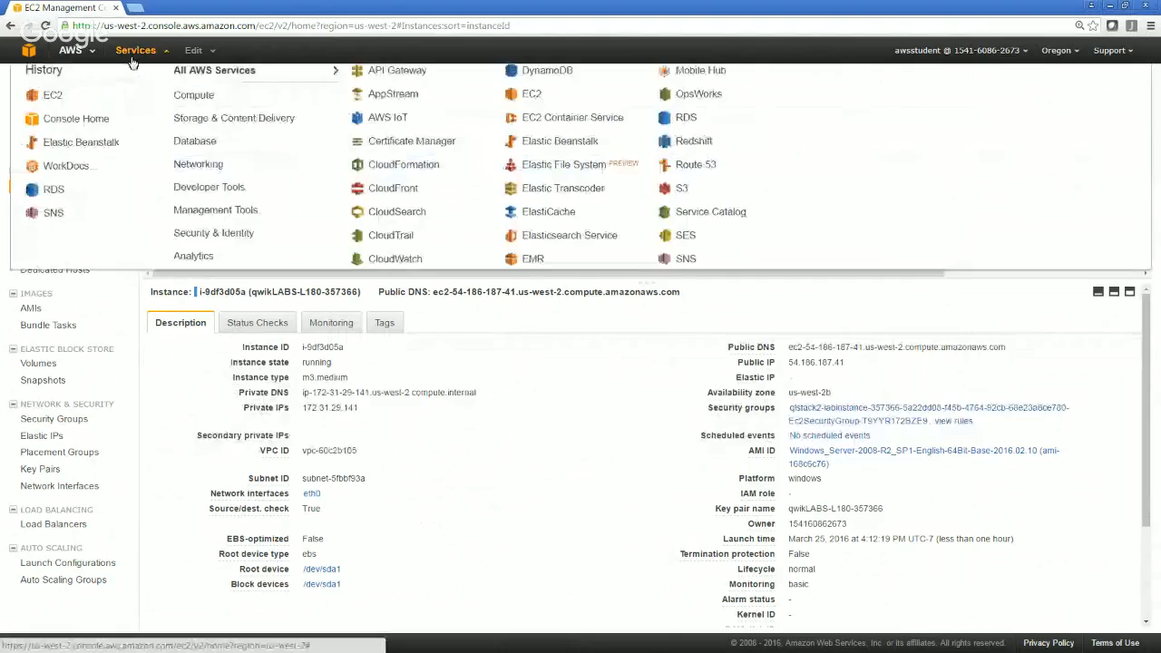
pyautogui.click(52, 211)
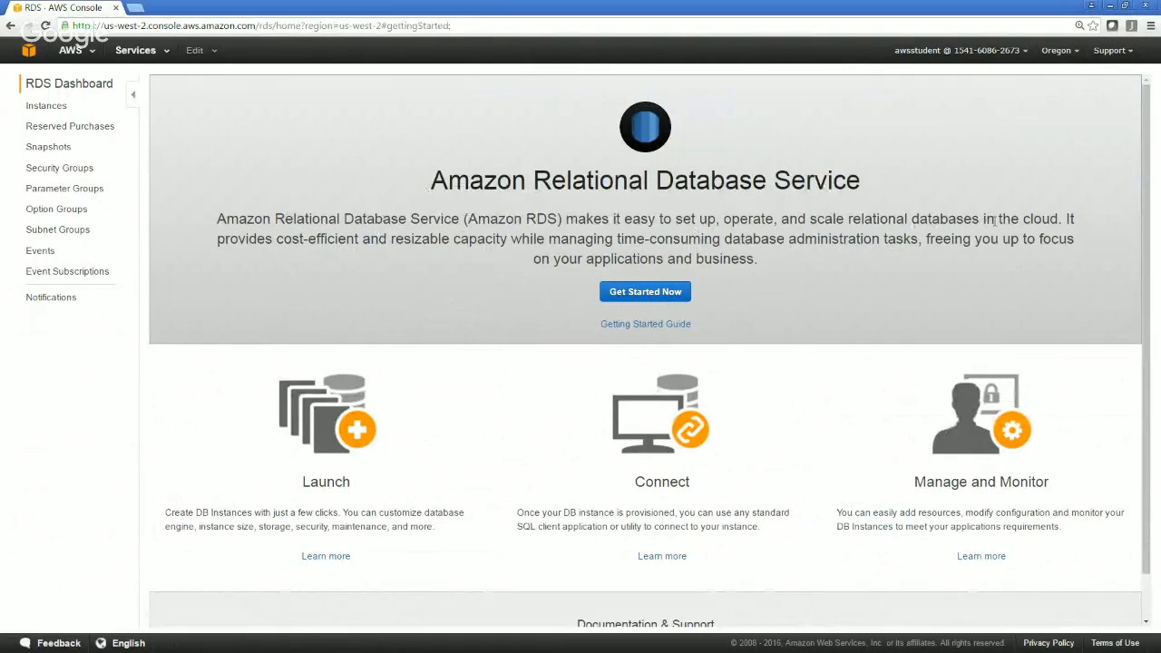
pyautogui.click(677, 301)
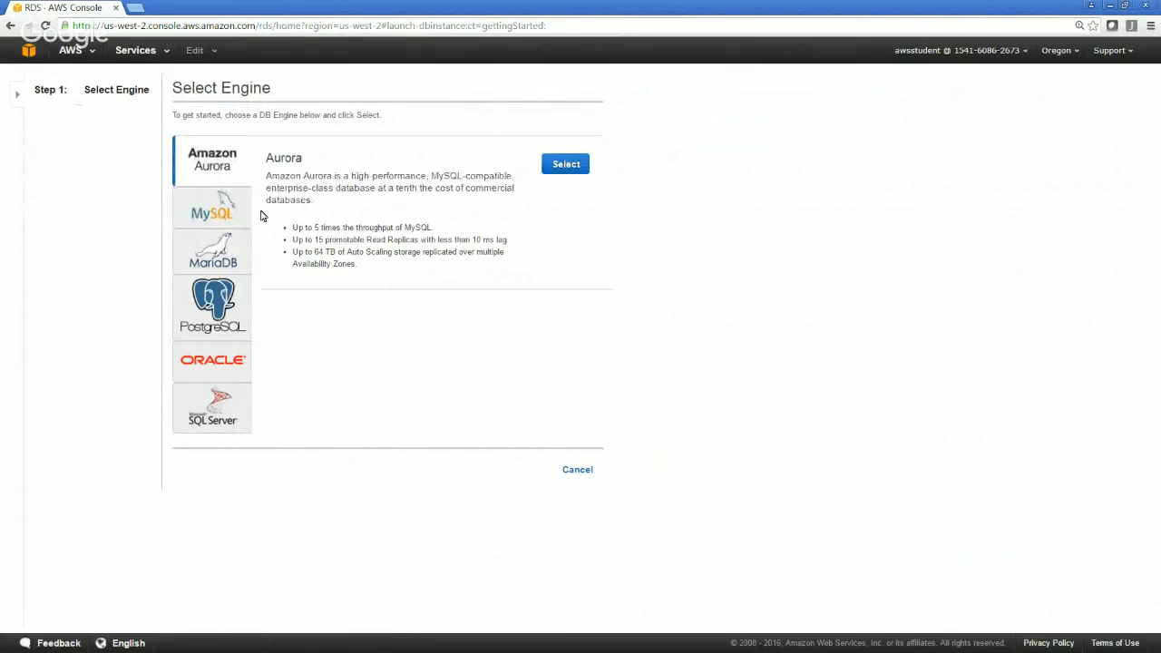
# Select MySQL as the database engine and continue with the Dev/Test MySQL usage option
pyautogui.click(233, 218)
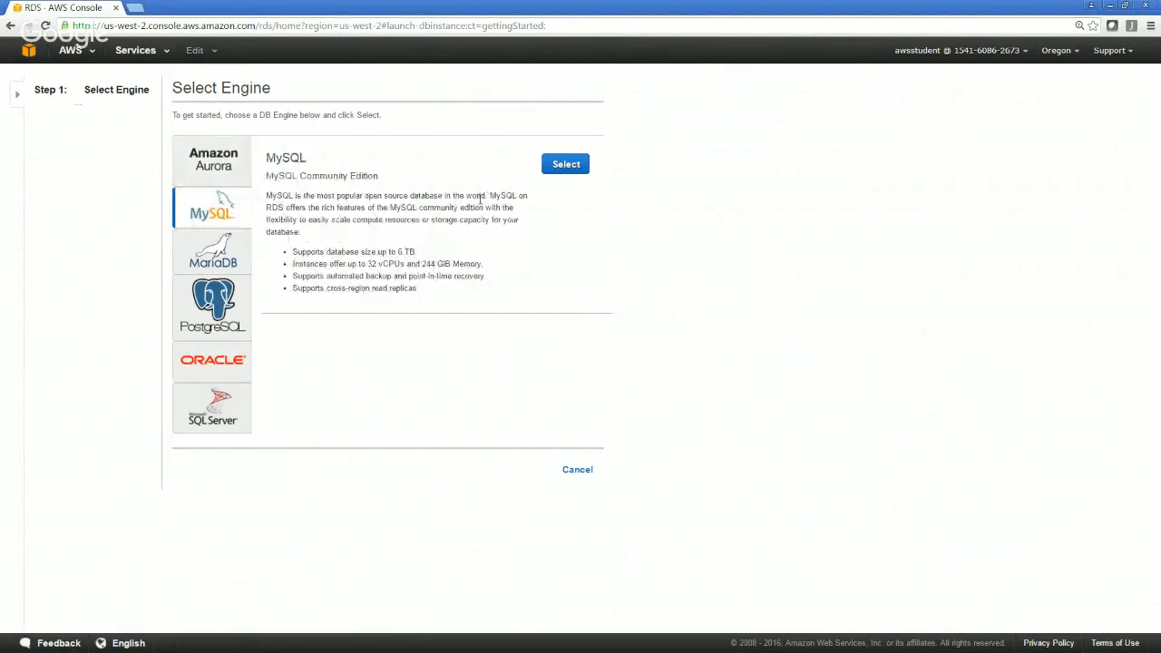
pyautogui.hotkey('ctrl', '+')
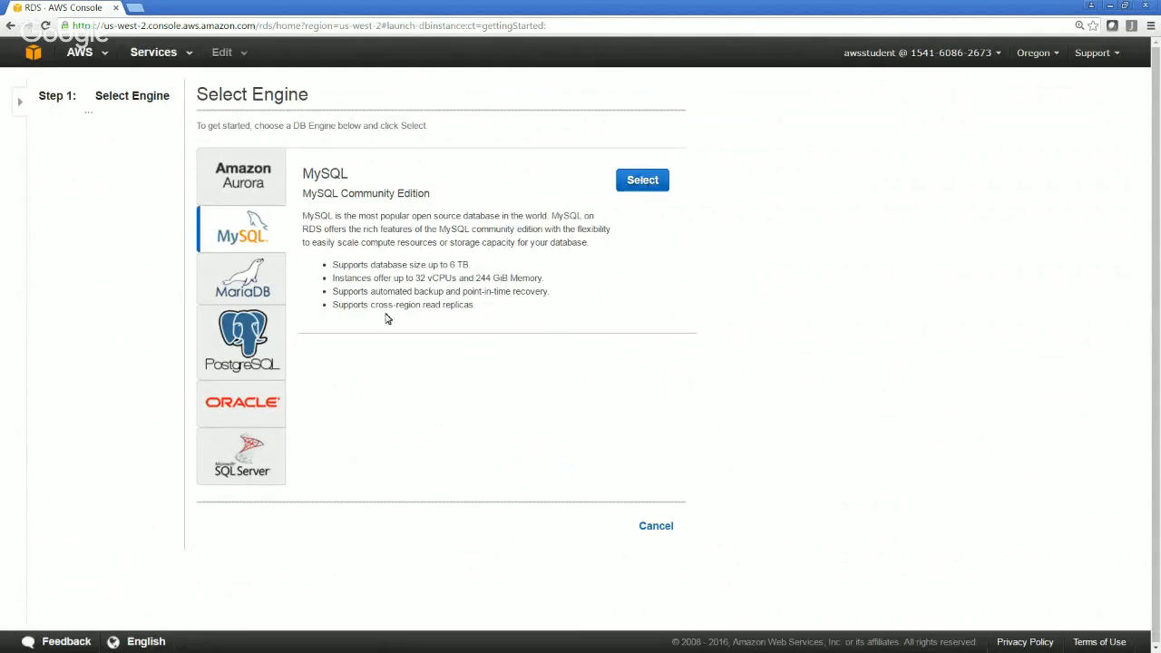
pyautogui.moveTo(398, 304); pyautogui.dragTo(469, 305)
pyautogui.click(621, 277)
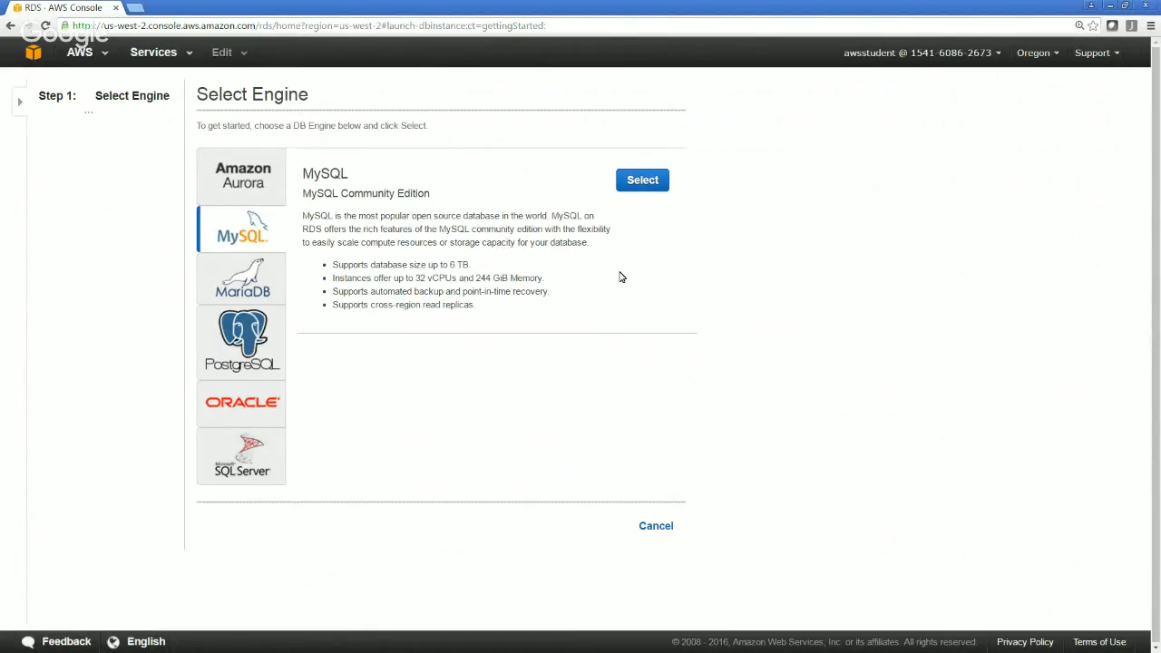
pyautogui.click(635, 187)
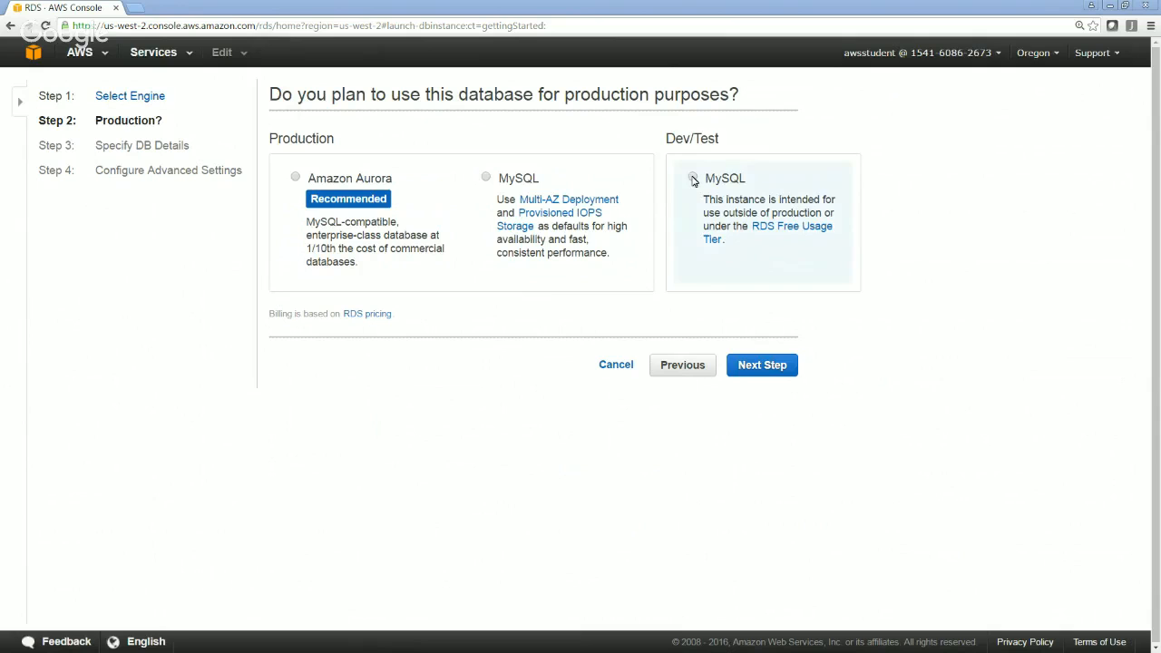
pyautogui.click(693, 179)
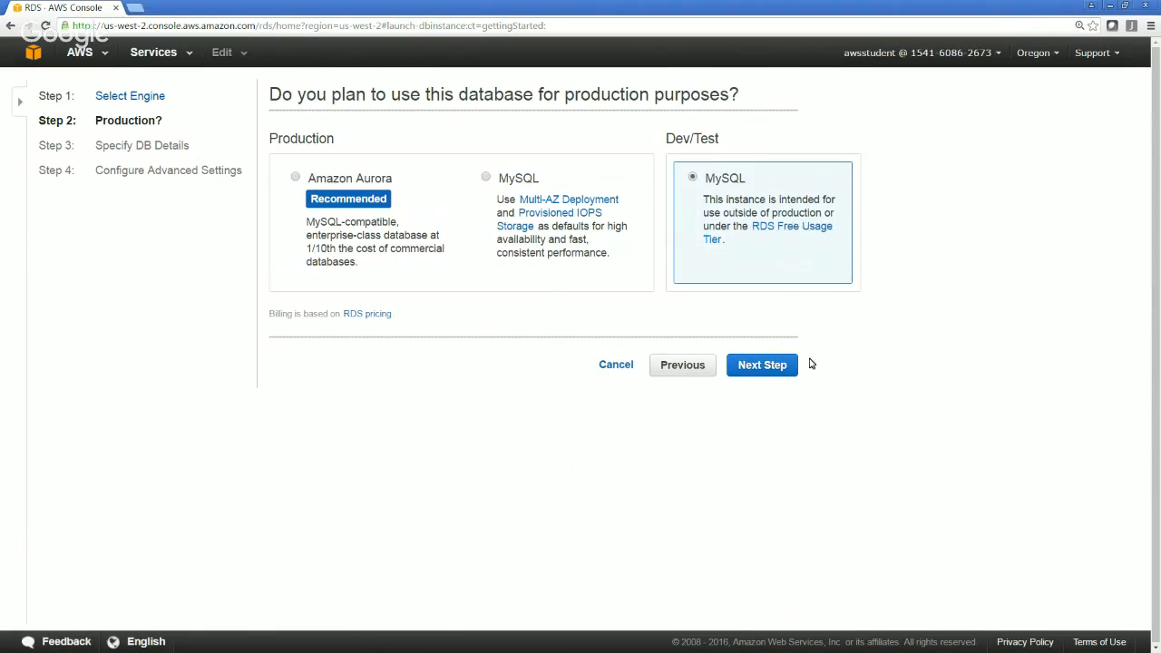
pyautogui.click(762, 365)
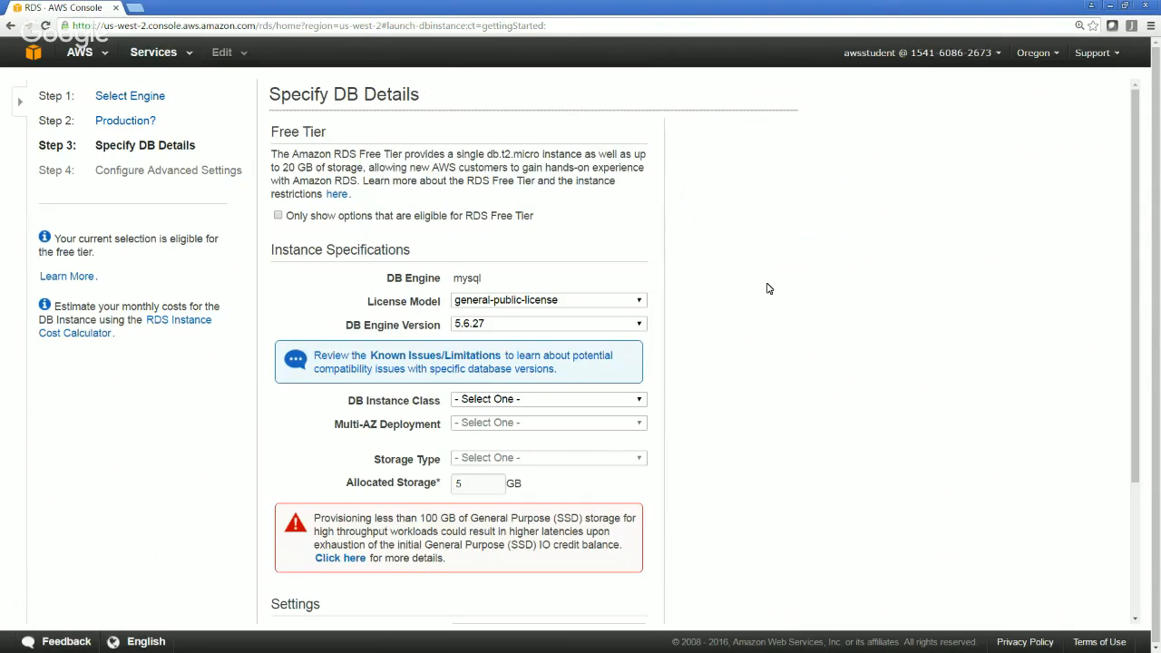
# Check the license model and DB engine version choices in the instance specifications
pyautogui.scroll(-2, 767, 289)
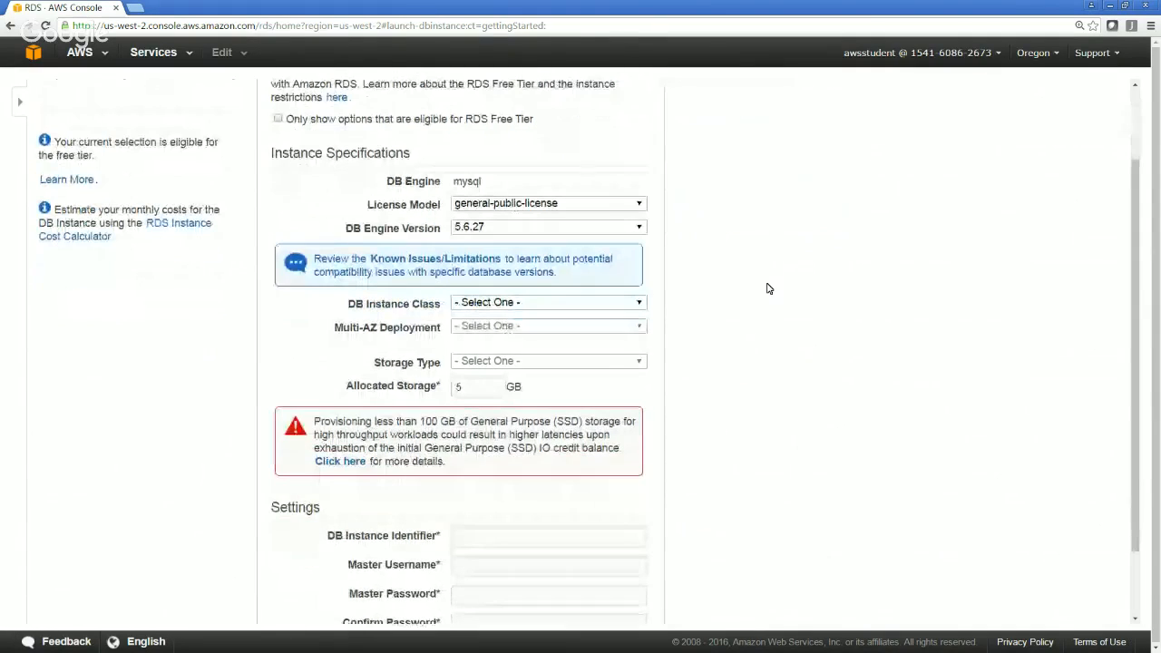
pyautogui.scroll(-1, 767, 289)
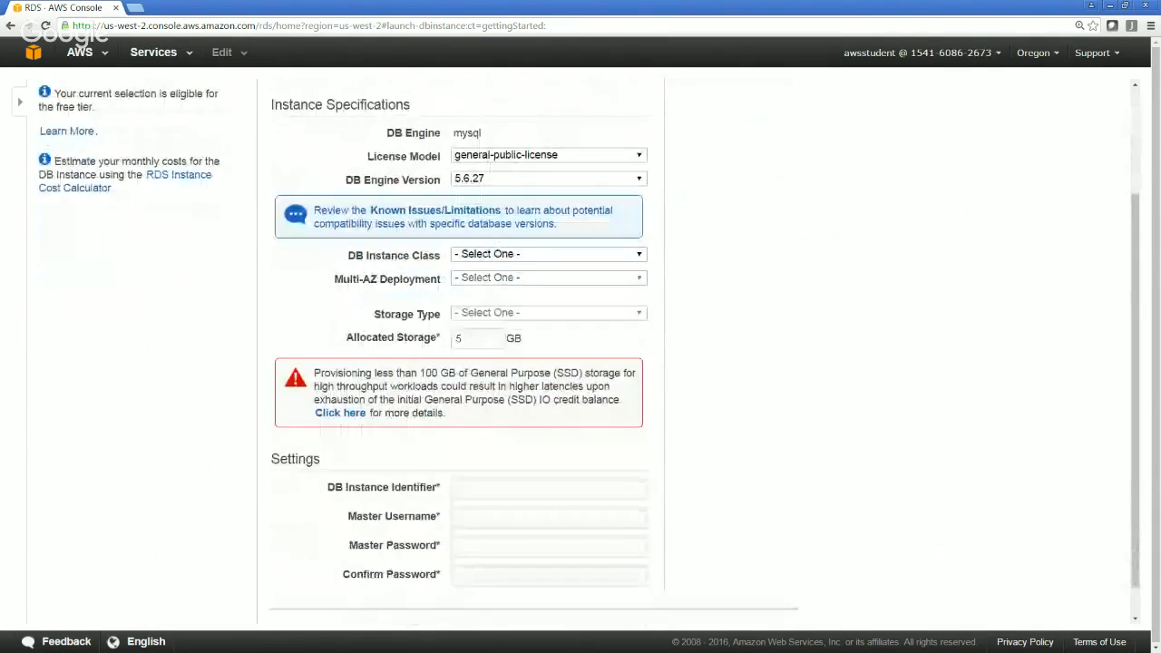
pyautogui.click(544, 155)
pyautogui.click(545, 155)
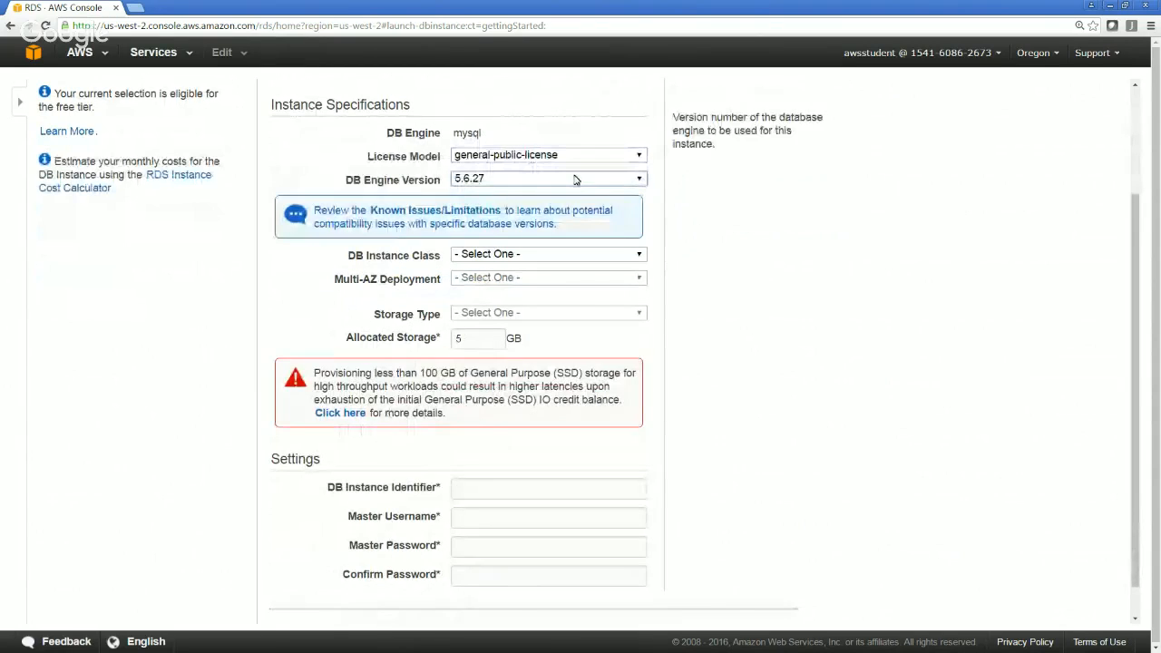
pyautogui.click(574, 180)
pyautogui.click(575, 180)
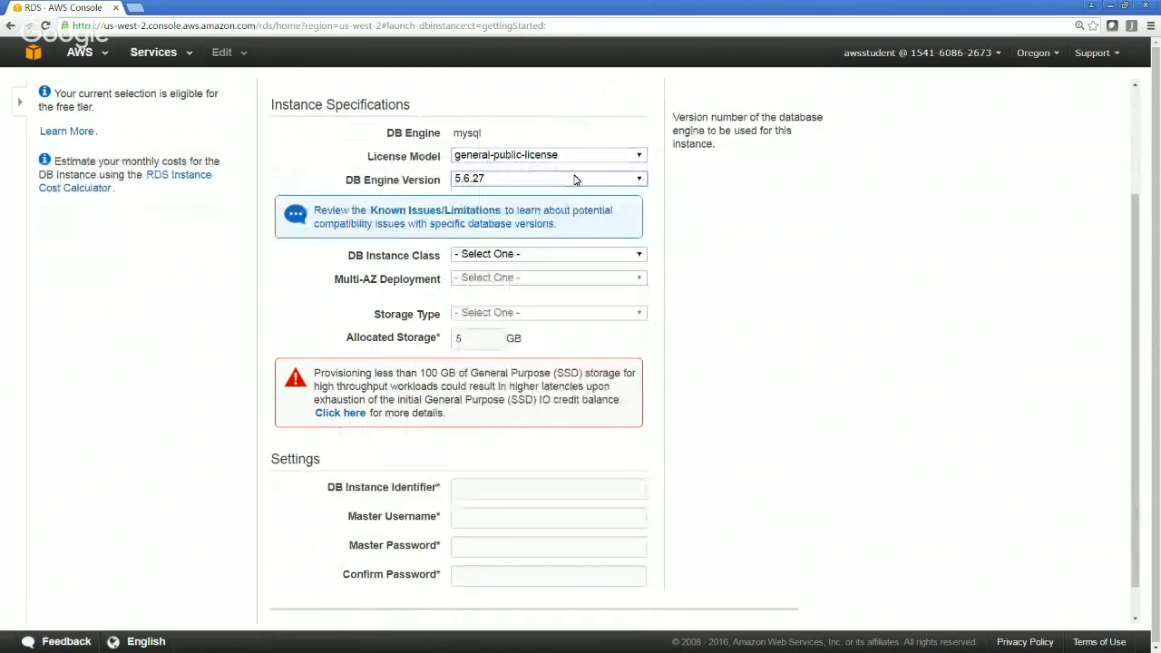
# Set the DB instance class to db.t2.large with 2 vCPU and 8 GiB RAM, and Multi-AZ Deployment to No
pyautogui.click(574, 257)
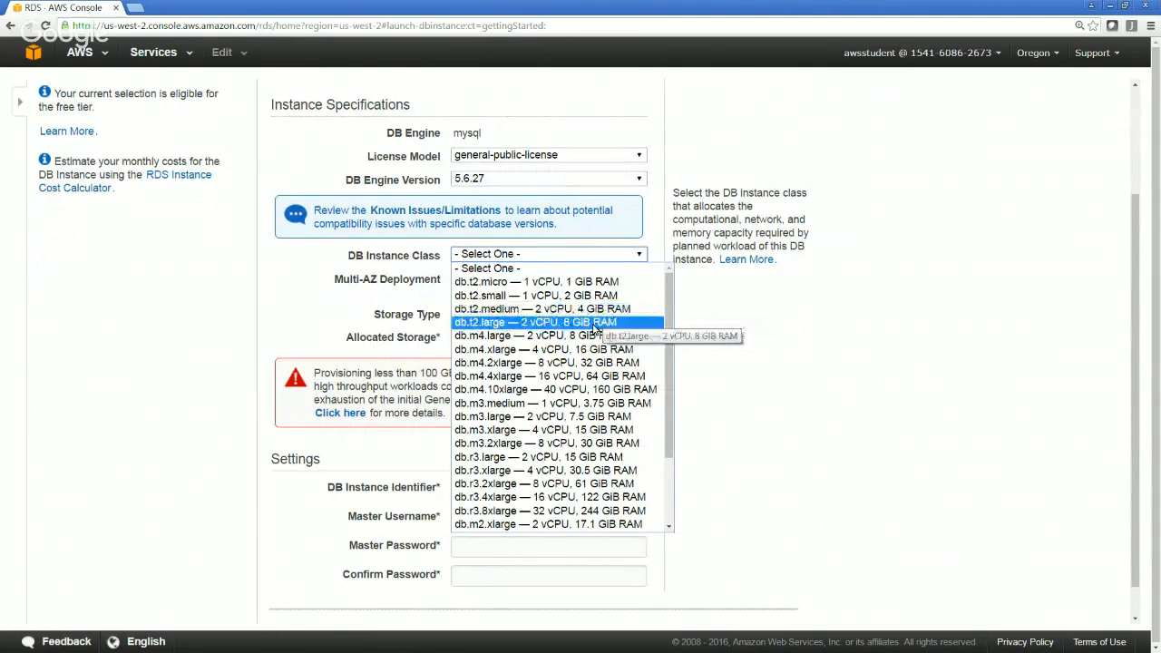
pyautogui.click(595, 323)
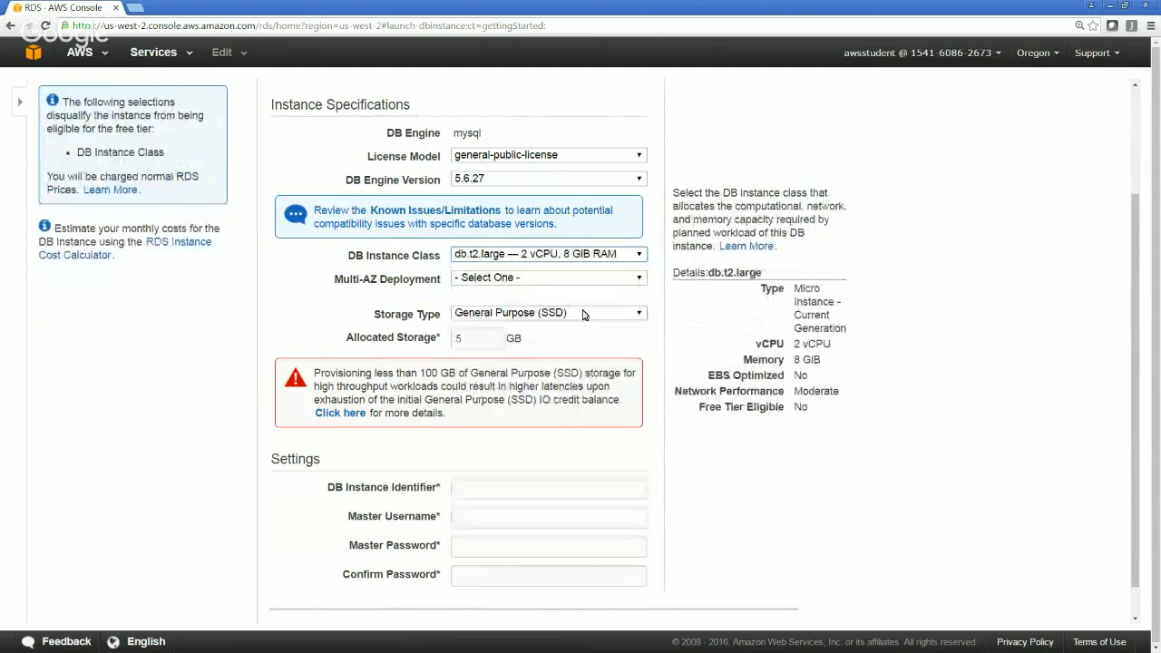
pyautogui.click(580, 278)
pyautogui.click(580, 281)
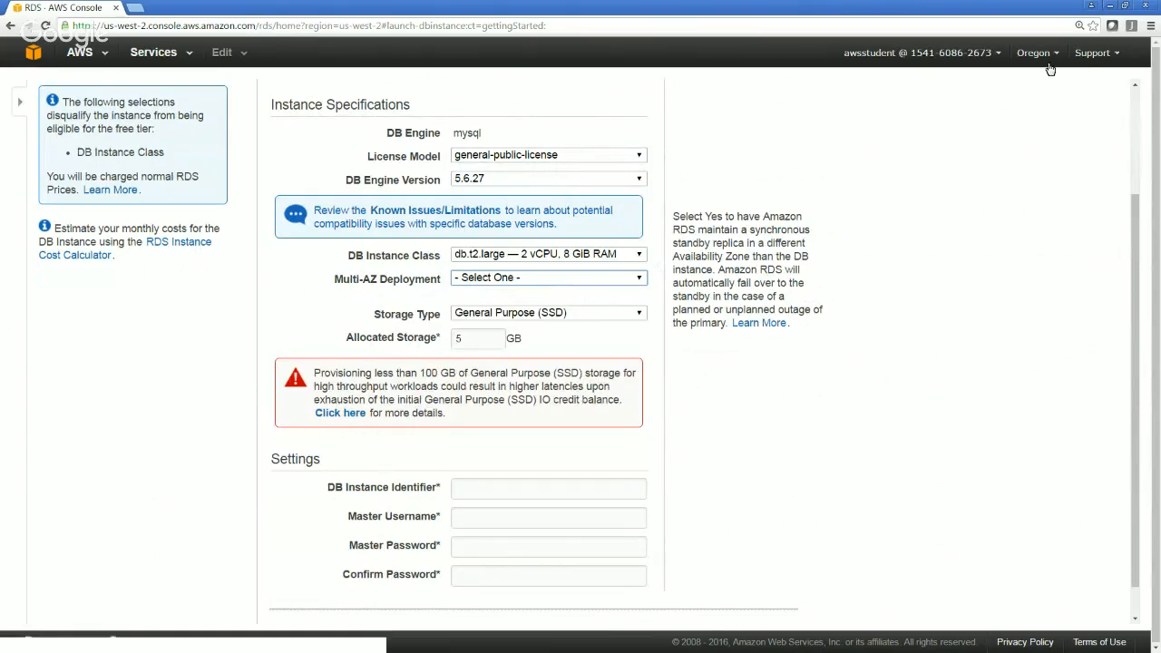
pyautogui.click(628, 279)
pyautogui.click(578, 309)
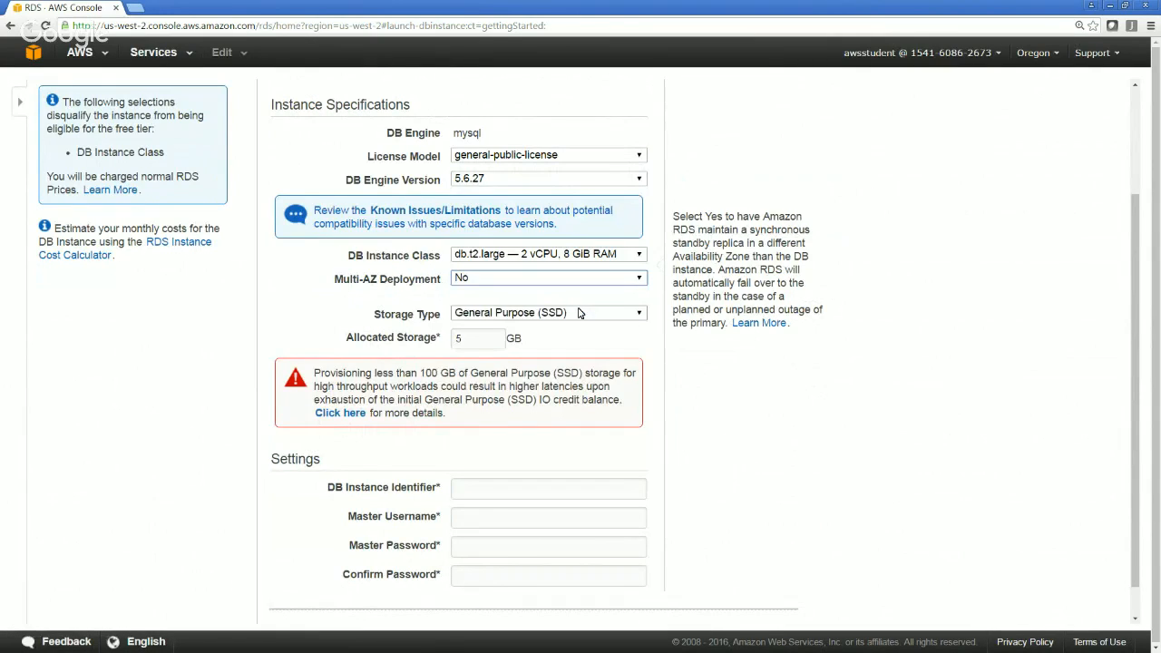
# Try Provisioned IOPS (SSD) as the storage type, and set it back to General Purpose (SSD)
pyautogui.click(581, 313)
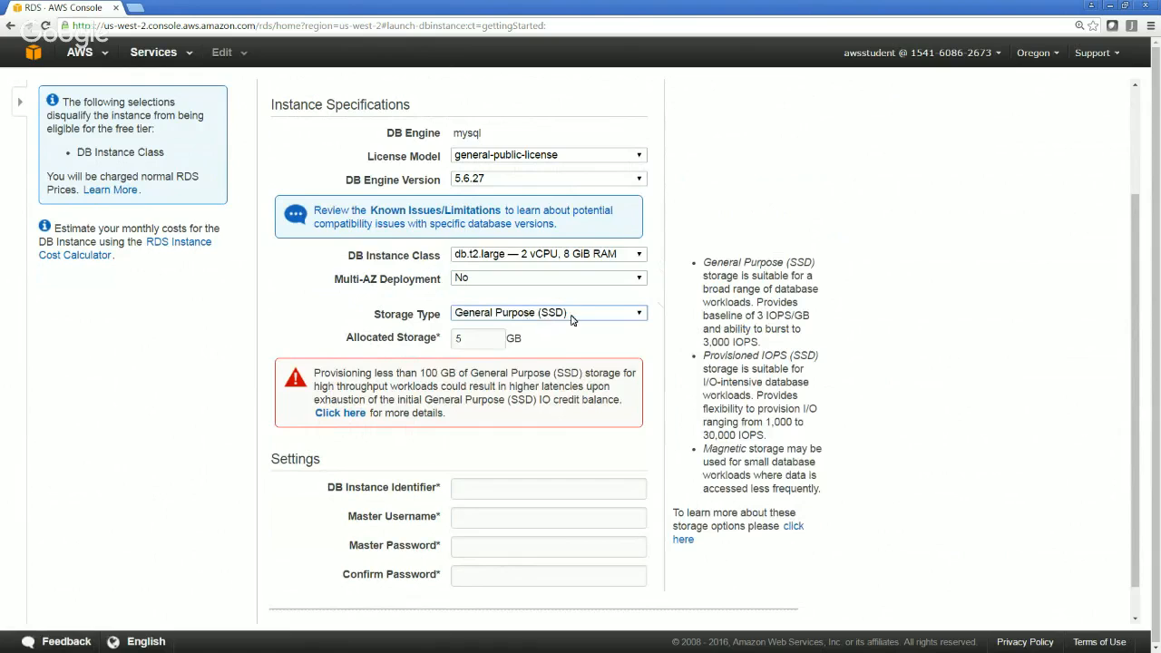
pyautogui.click(573, 316)
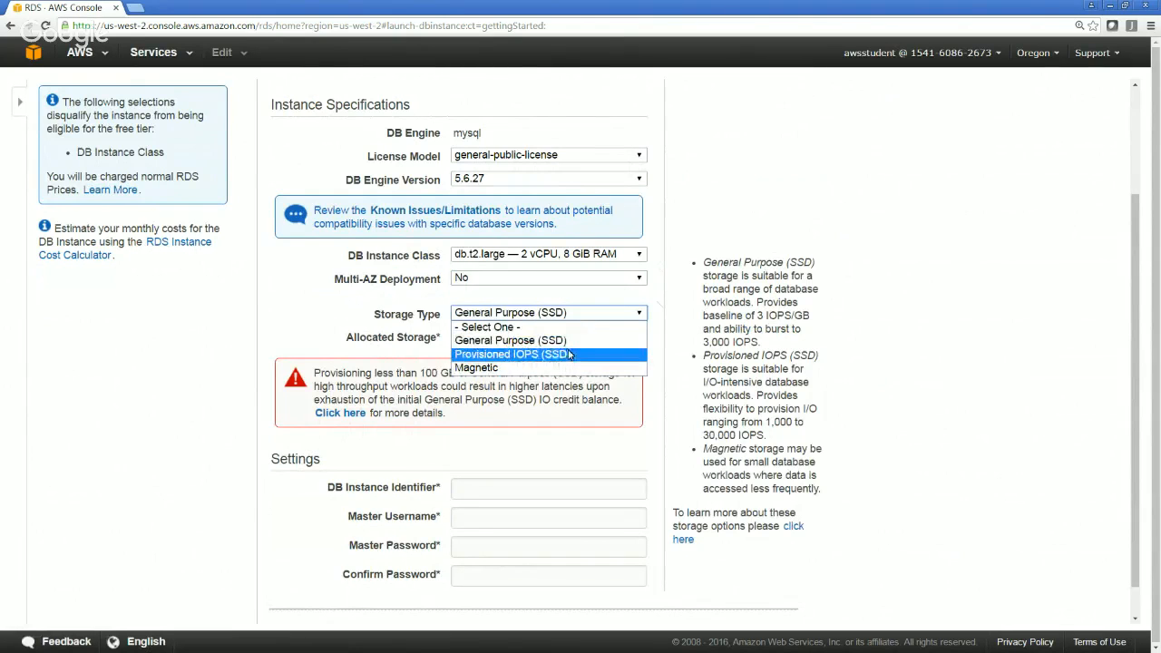
pyautogui.click(569, 355)
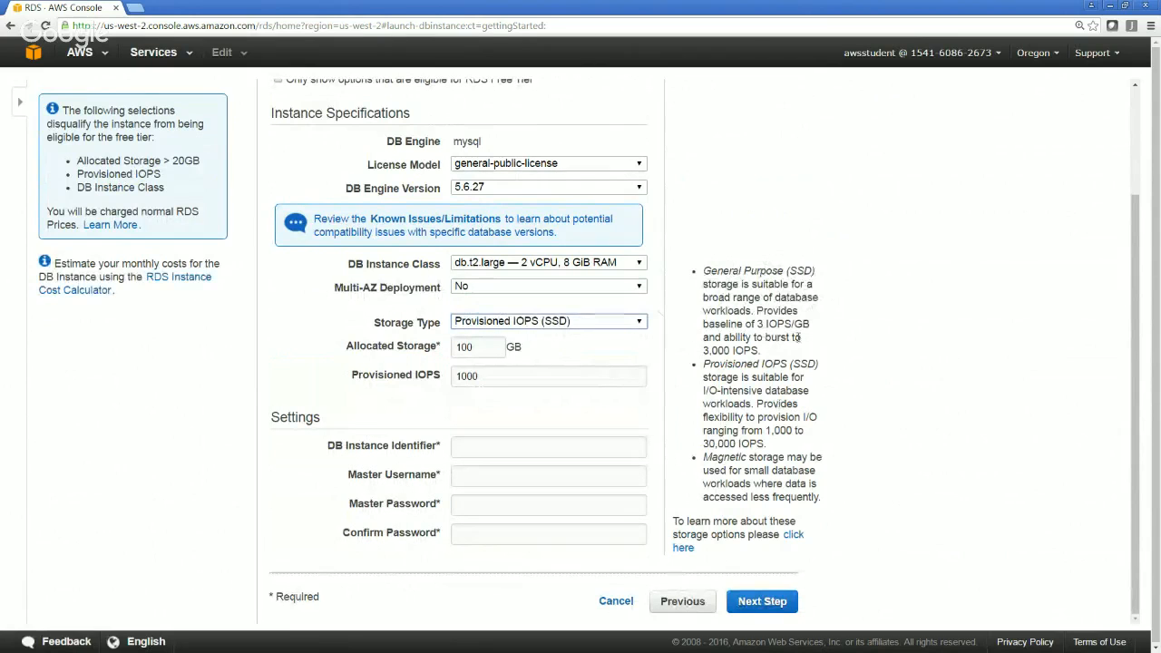
pyautogui.click(642, 325)
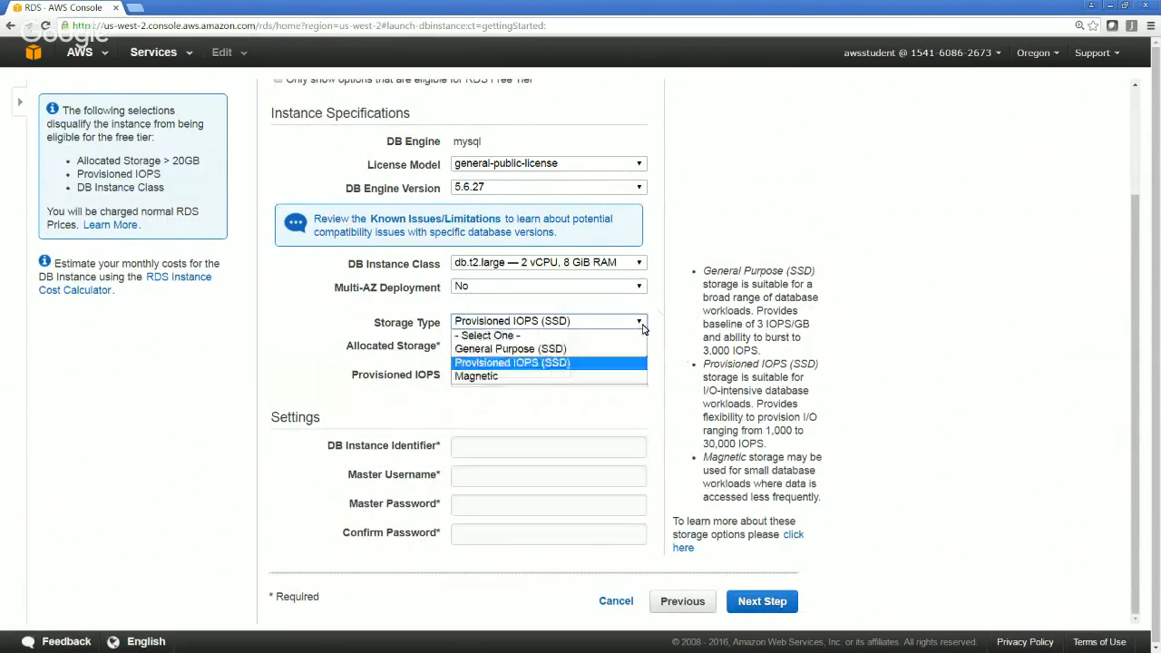
pyautogui.click(610, 352)
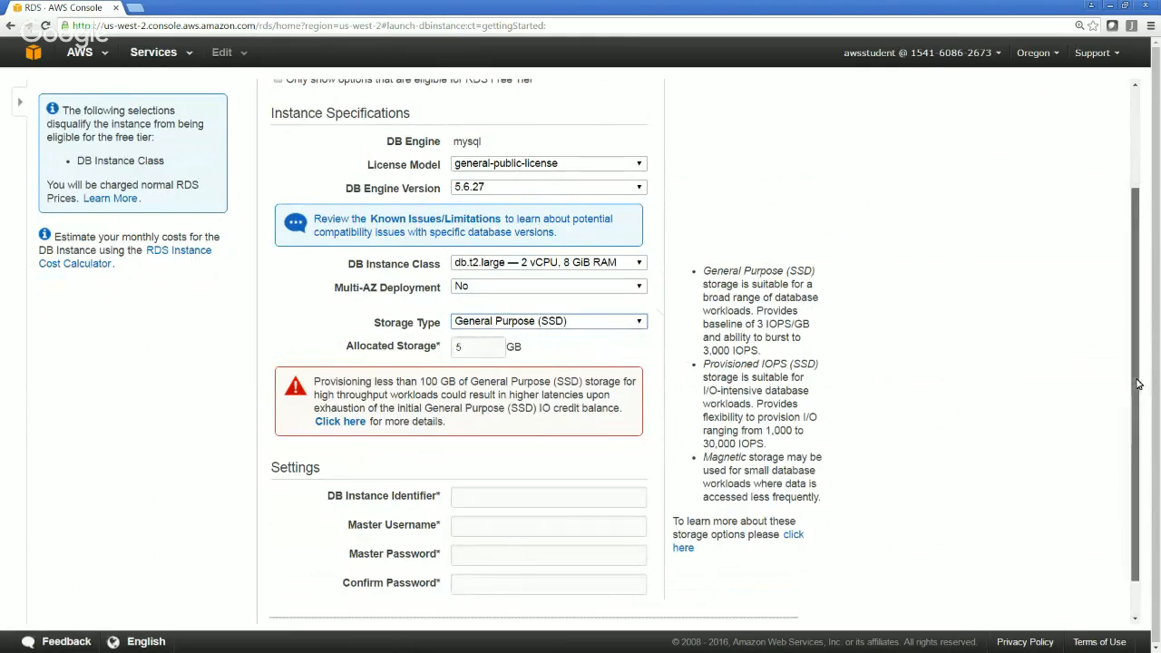
# Set the DB Instance Identifier to RDSLab in the instance settings
pyautogui.moveTo(1139, 384); pyautogui.dragTo(1133, 453)
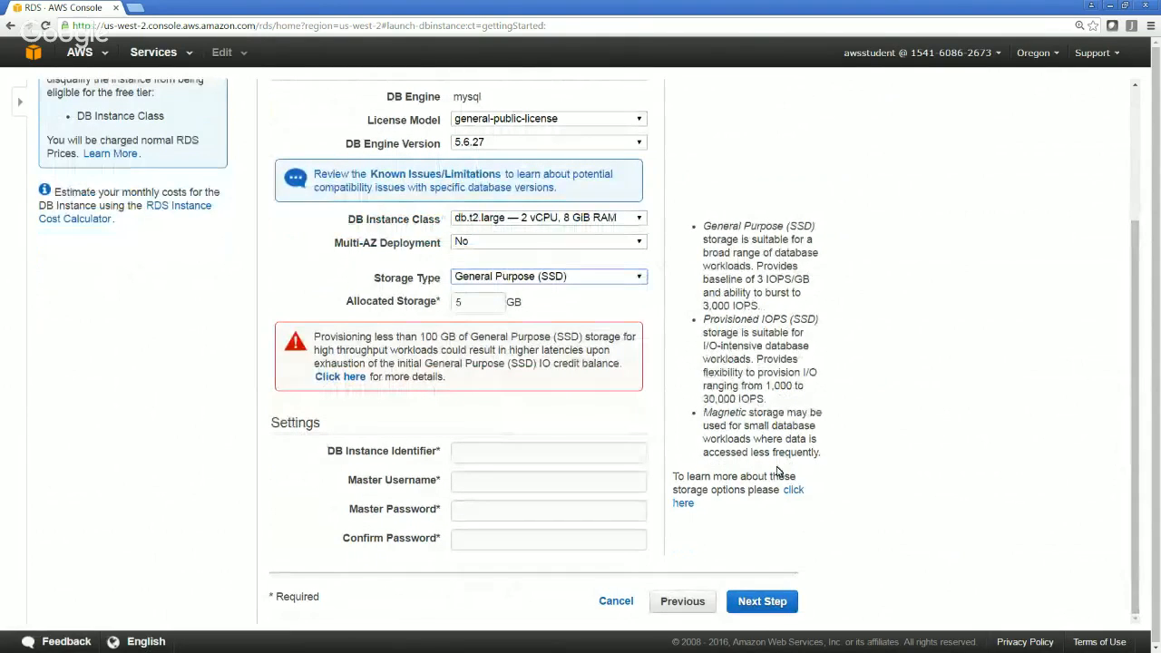
pyautogui.click(573, 458)
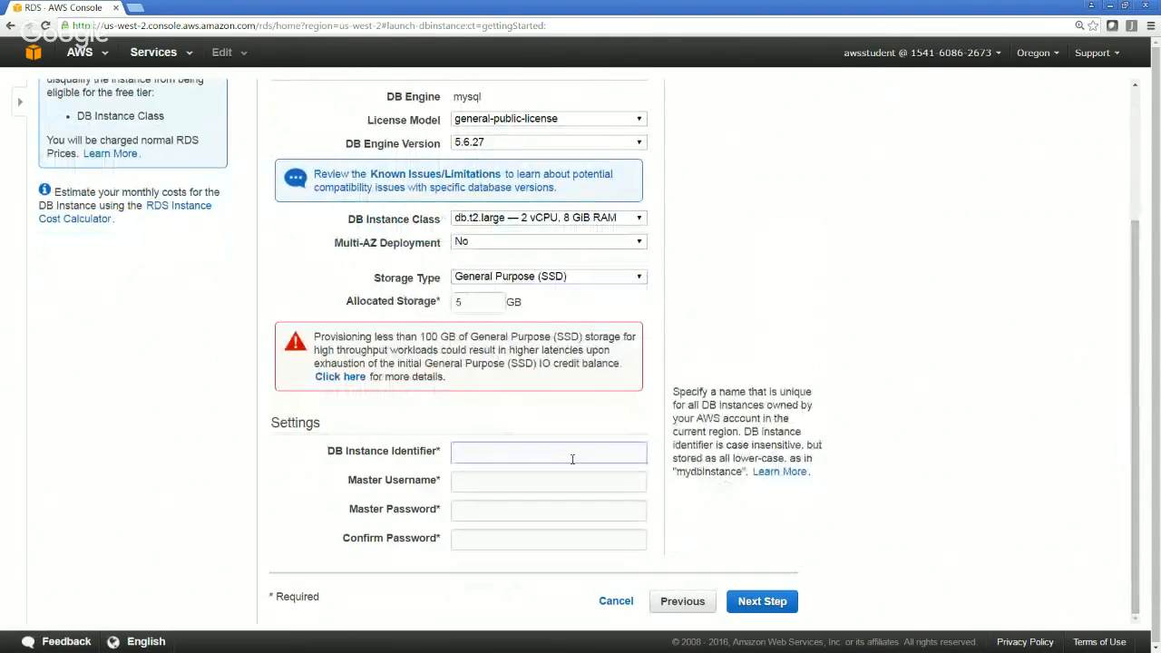
pyautogui.write('RDSL')
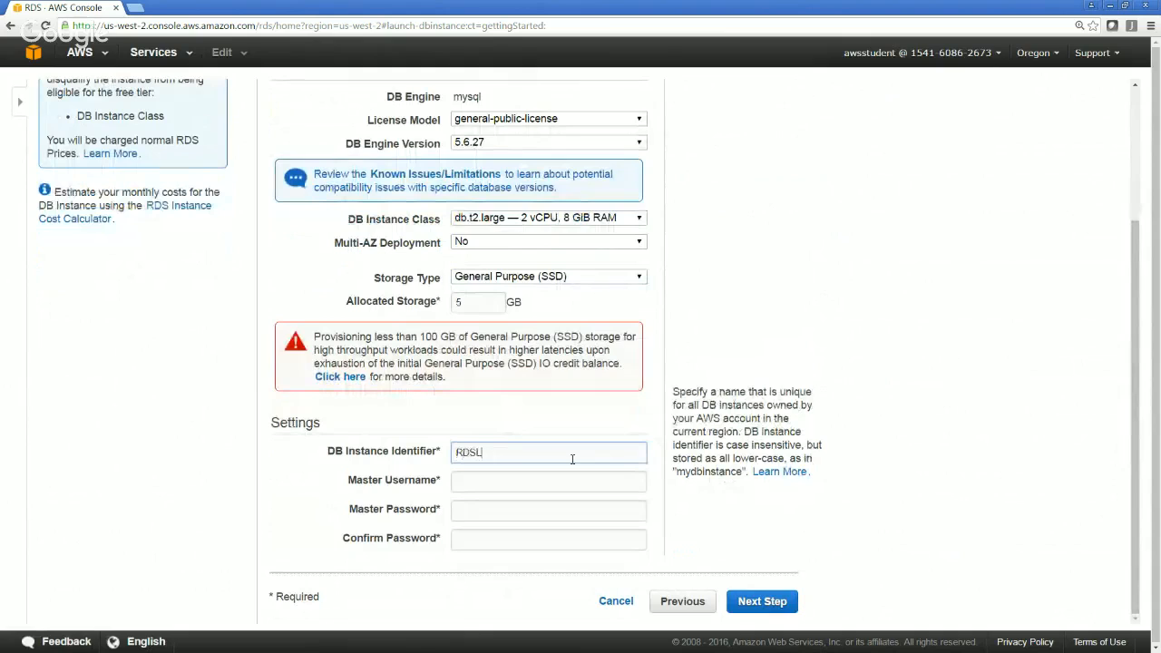
pyautogui.write('ab')
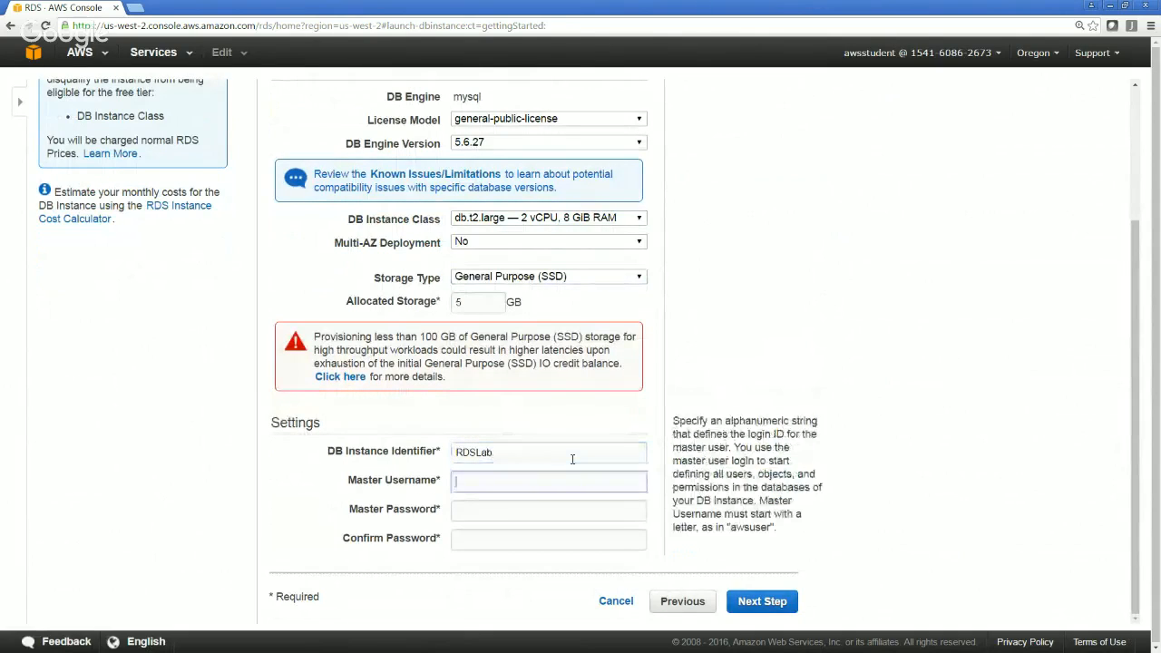
pyautogui.write('AWS')
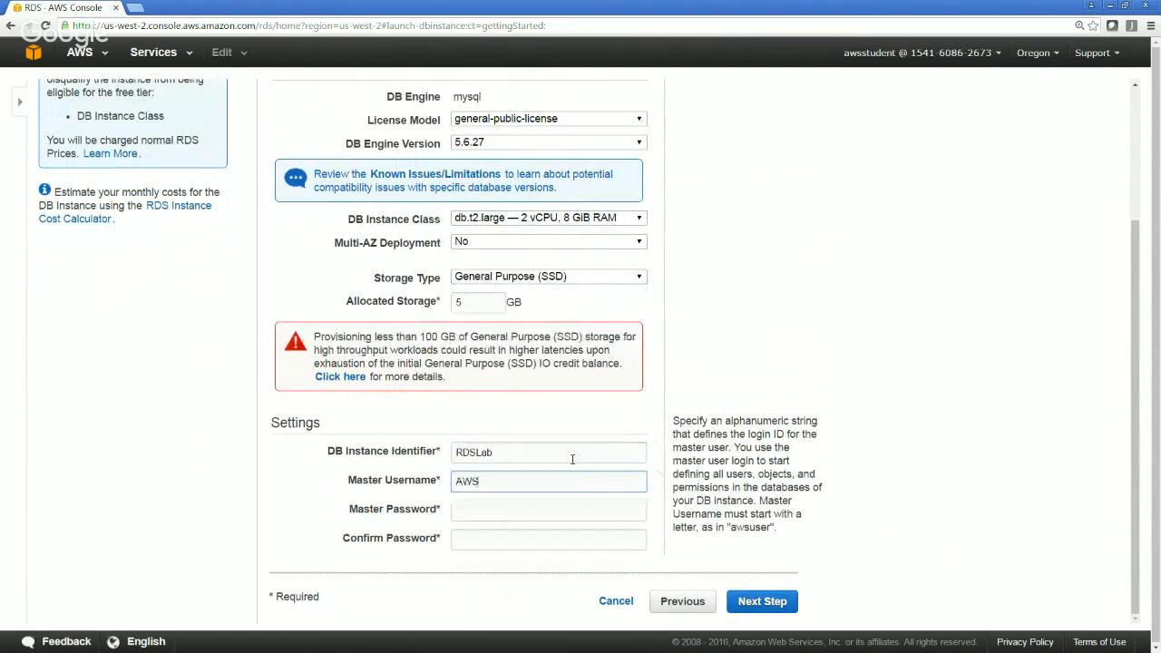
pyautogui.write('d')
pyautogui.press('BackSpace')
pyautogui.press('BackSpace')
pyautogui.press('BackSpace')
pyautogui.press('BackSpace')
pyautogui.write('aws')
pyautogui.press('BackSpace')
pyautogui.press('BackSpace')
pyautogui.press('BackSpace')
pyautogui.write('A')
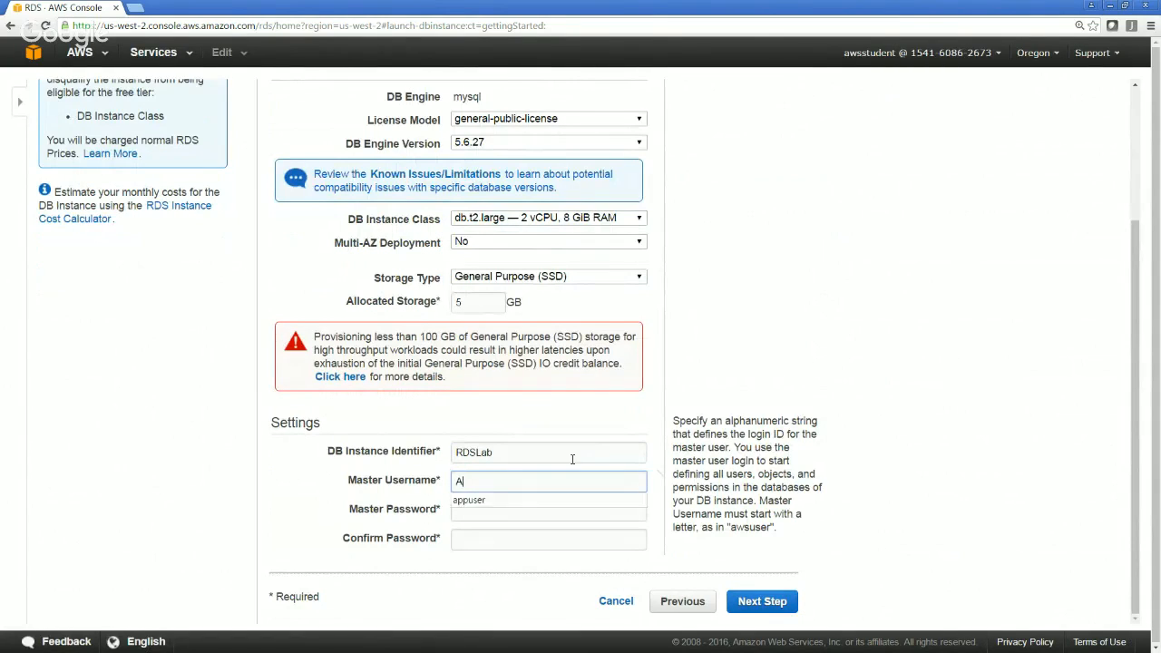
pyautogui.press('BackSpace')
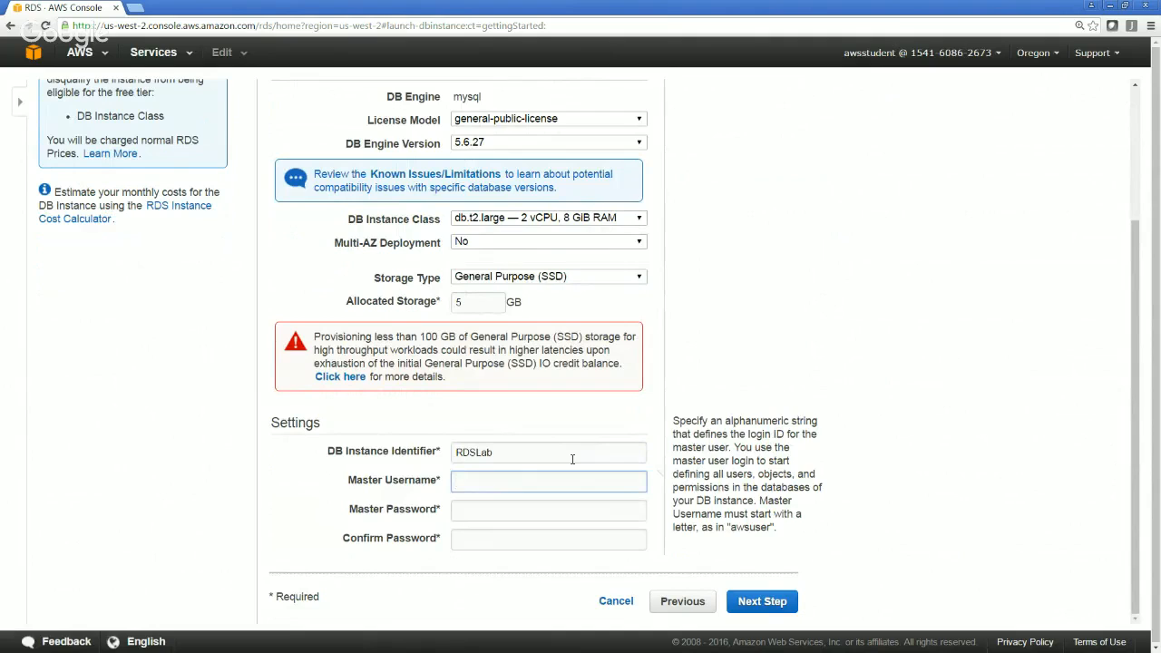
# Set the Master Username of the DB instance to rdsdemo
pyautogui.write('rdsdemo')
pyautogui.press('Tab')
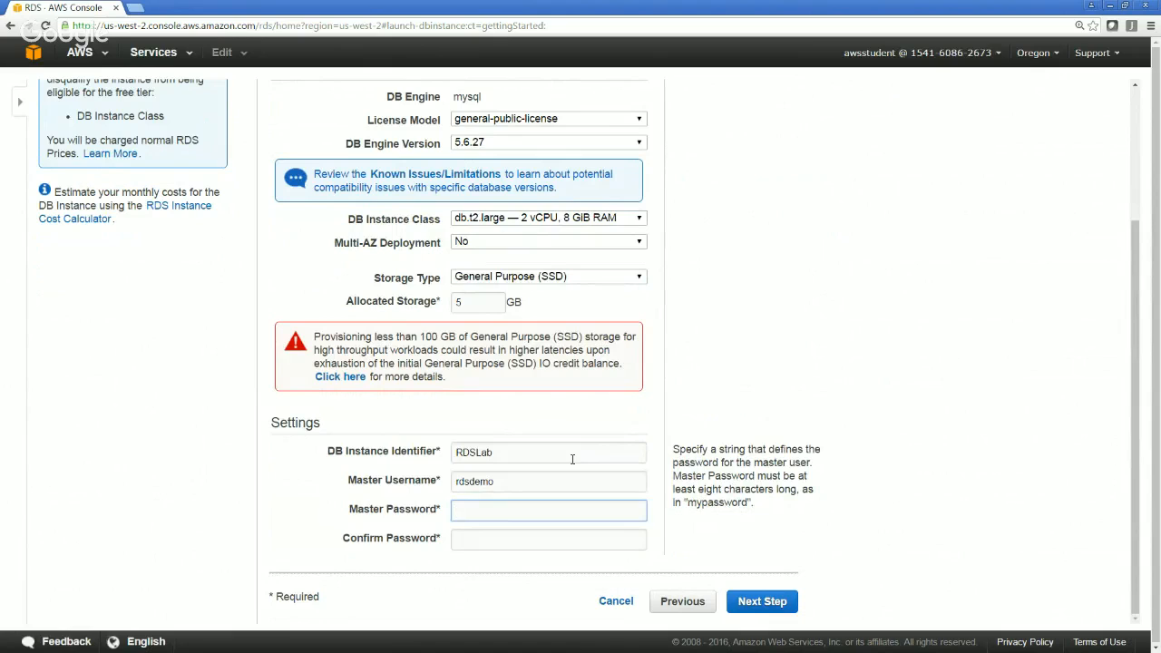
# Enter and confirm the master password, and continue to the advanced settings
pyautogui.write('password')
pyautogui.press('Tab')
pyautogui.write('password')
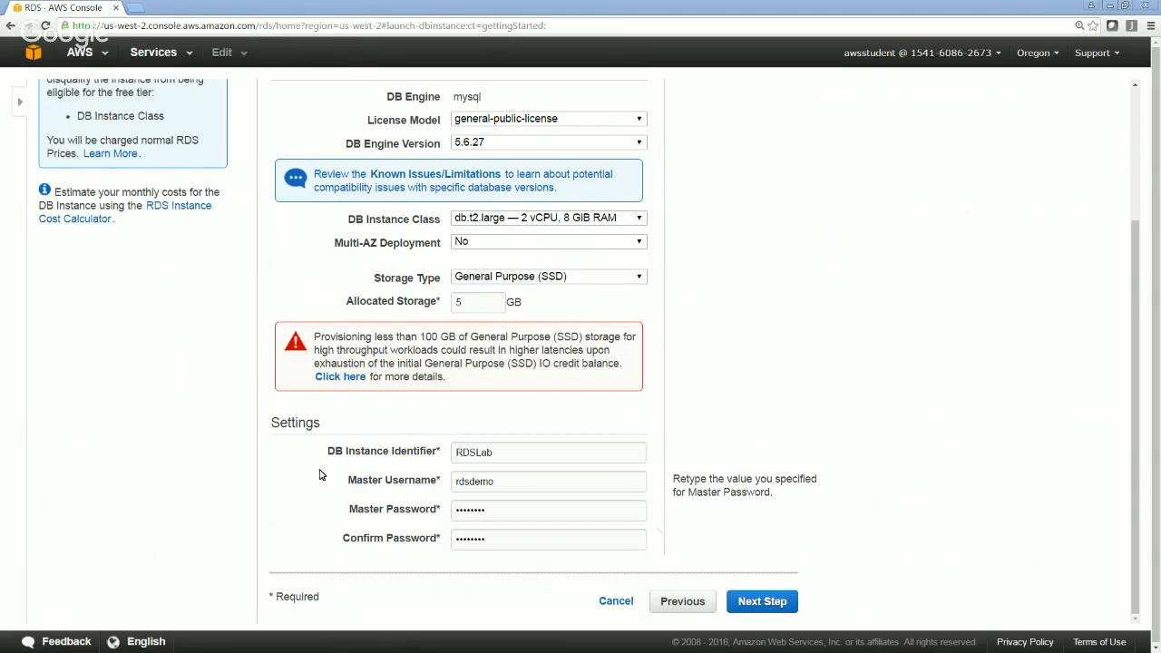
pyautogui.click(762, 602)
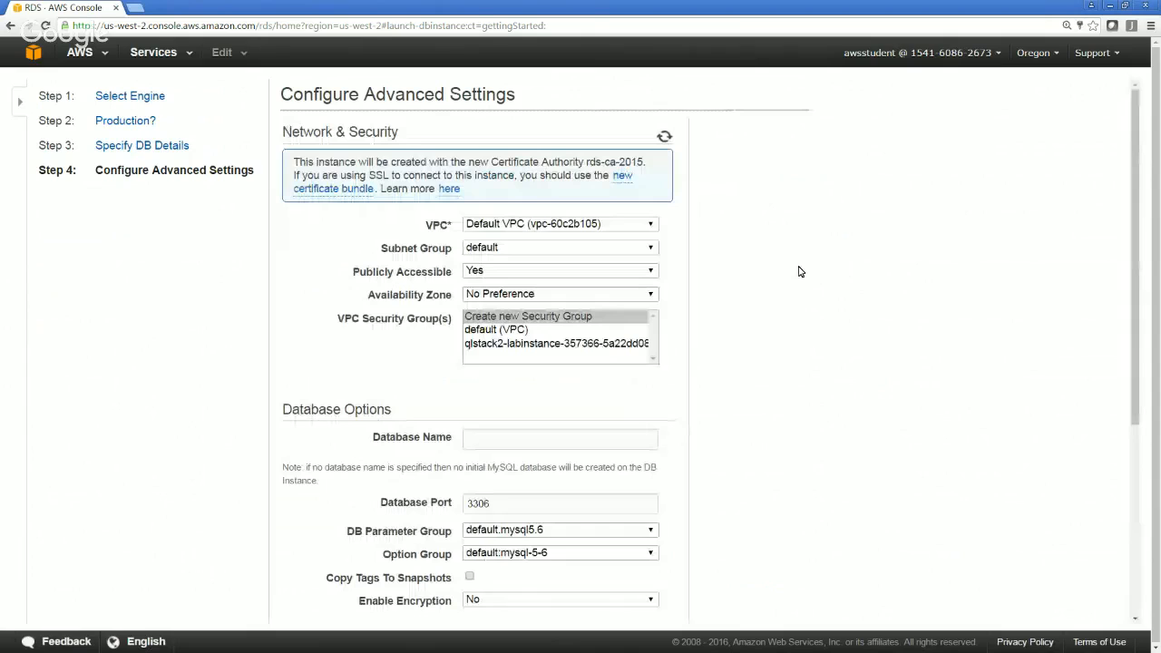
# Check the VPC and subnet group selections, and set Publicly Accessible to No
pyautogui.click(640, 225)
pyautogui.click(640, 226)
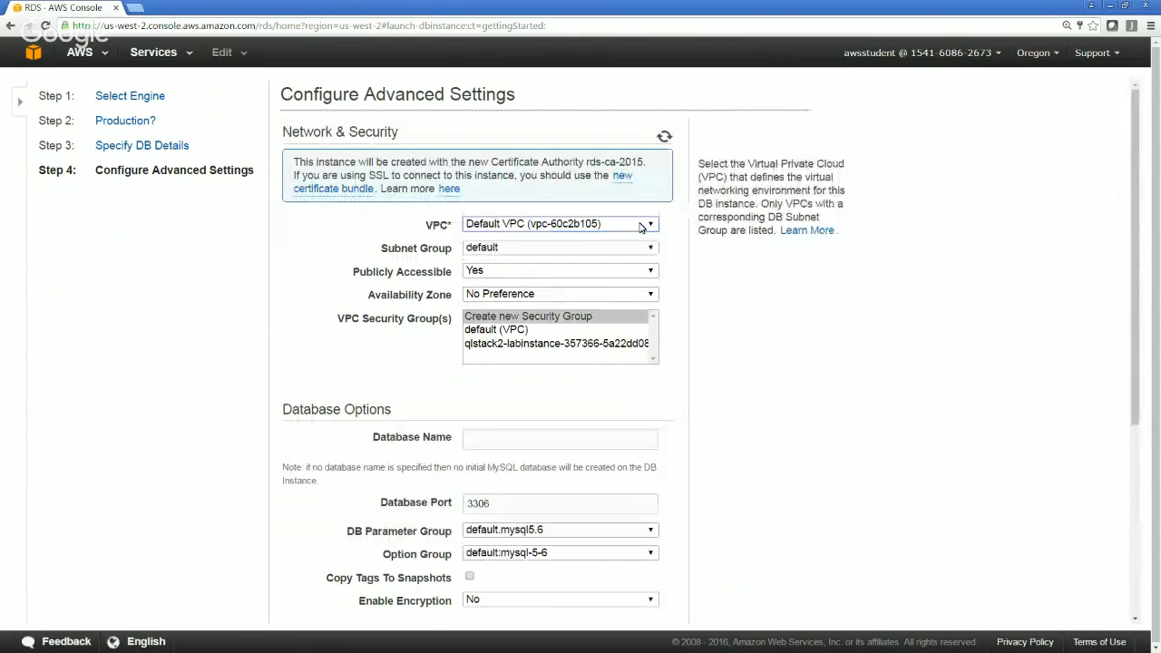
pyautogui.click(583, 253)
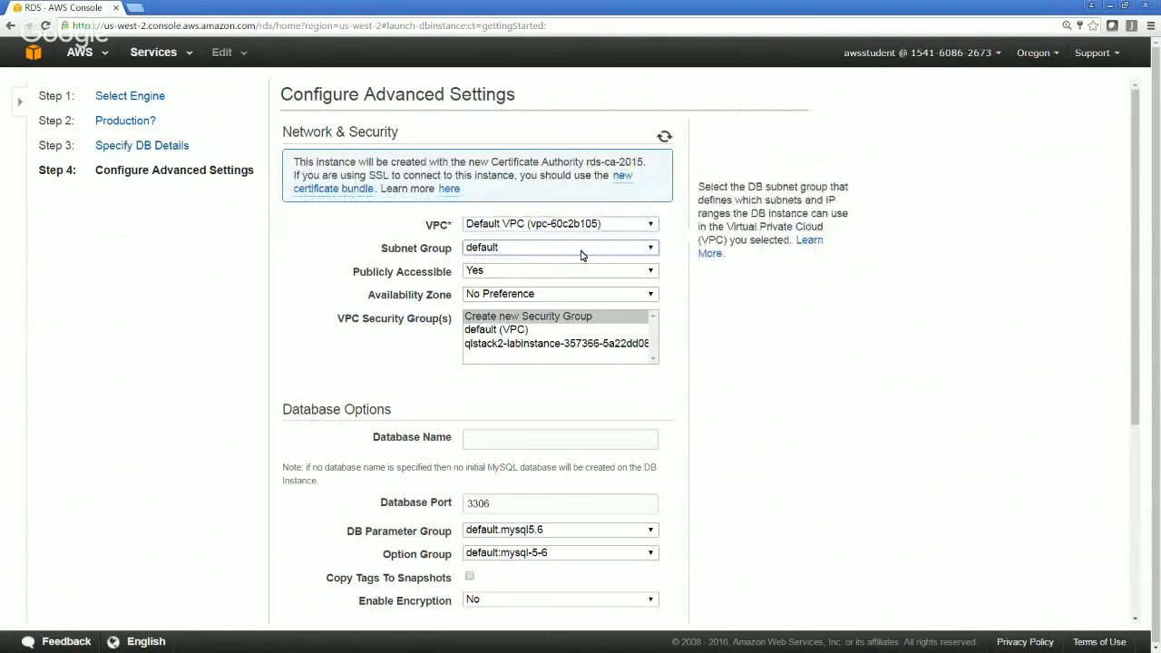
pyautogui.moveTo(481, 275)
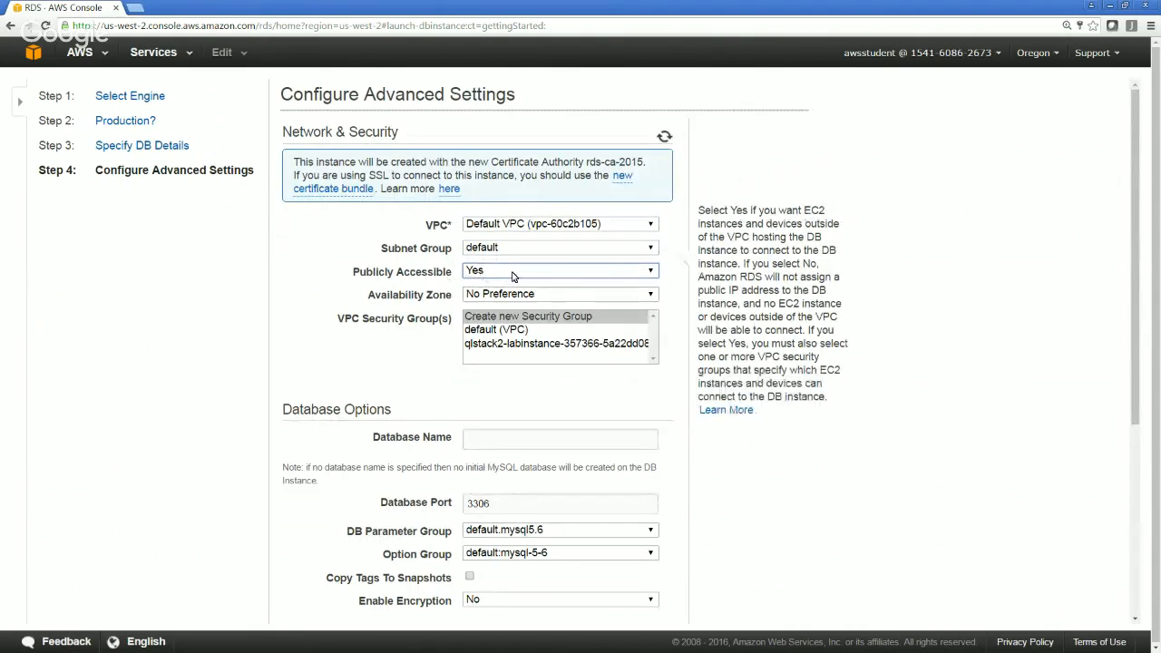
pyautogui.click(513, 277)
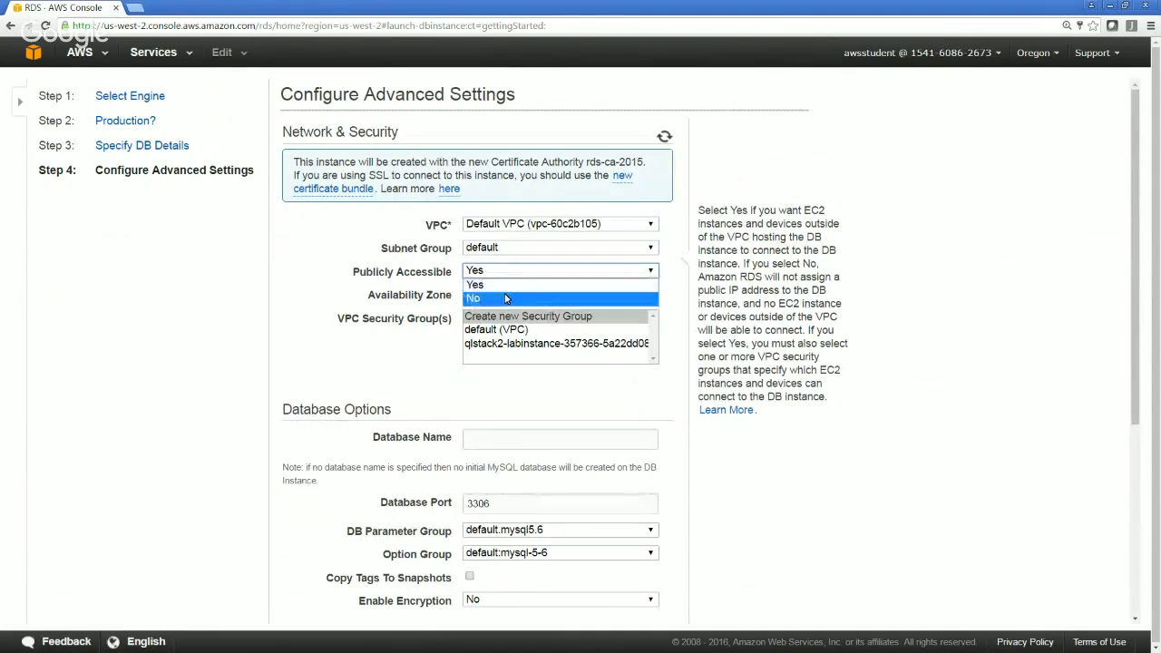
pyautogui.click(513, 295)
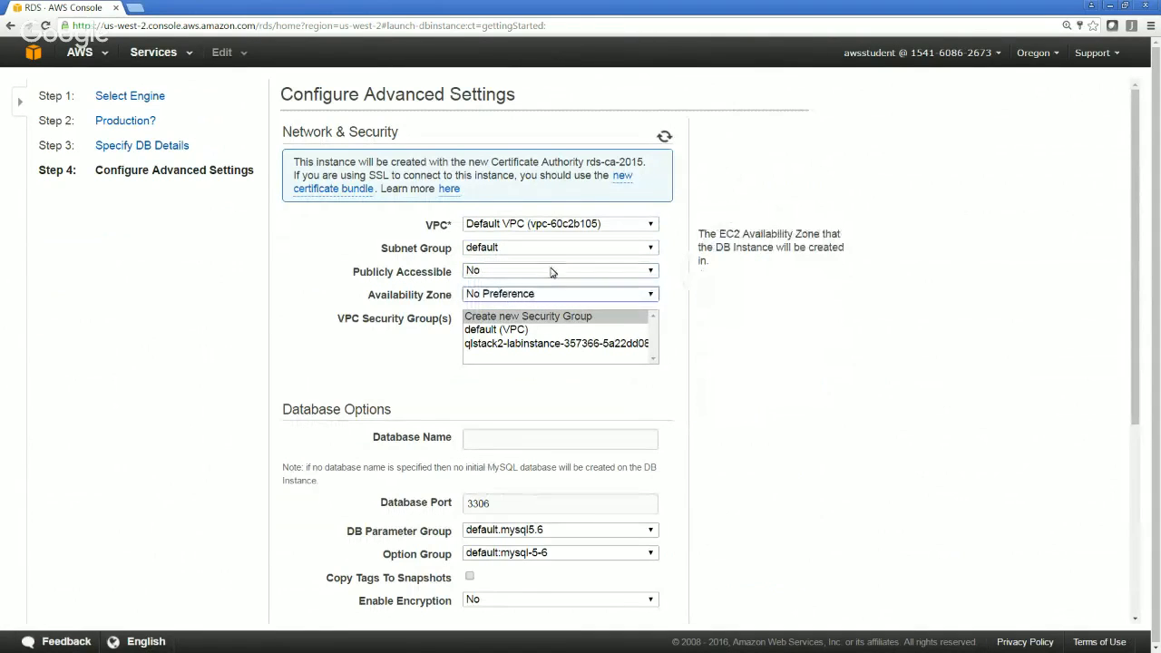
# Set the Availability Zone to us-west-2a and choose Create new Security Group for the VPC security group
pyautogui.click(584, 318)
pyautogui.click(557, 296)
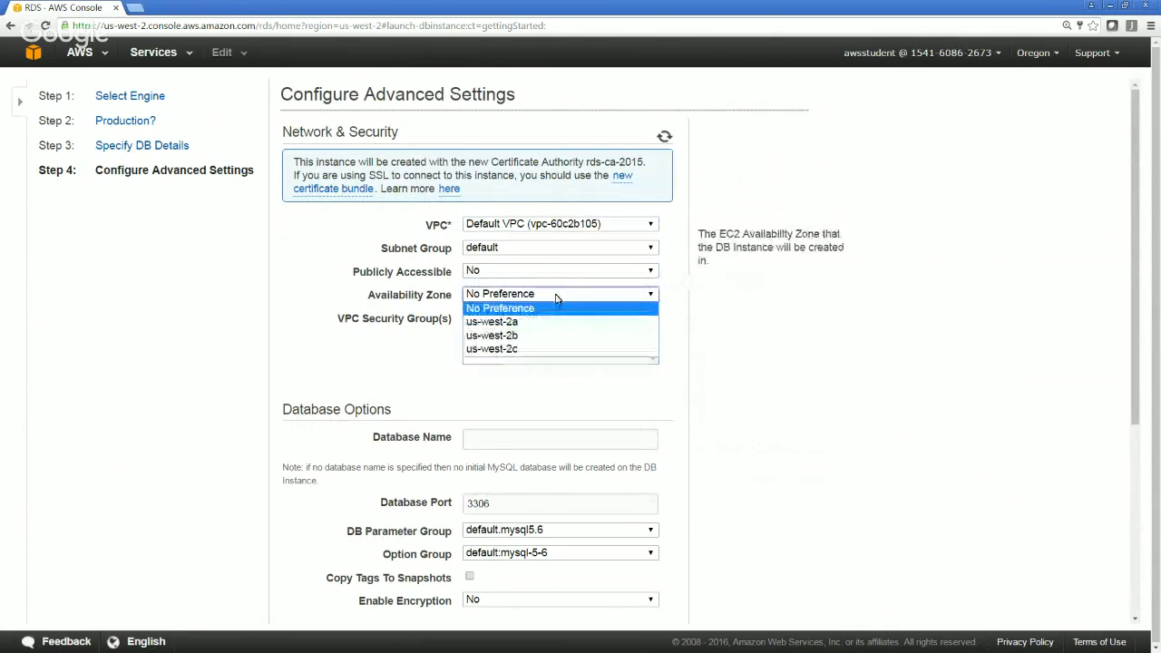
pyautogui.click(513, 324)
pyautogui.click(508, 322)
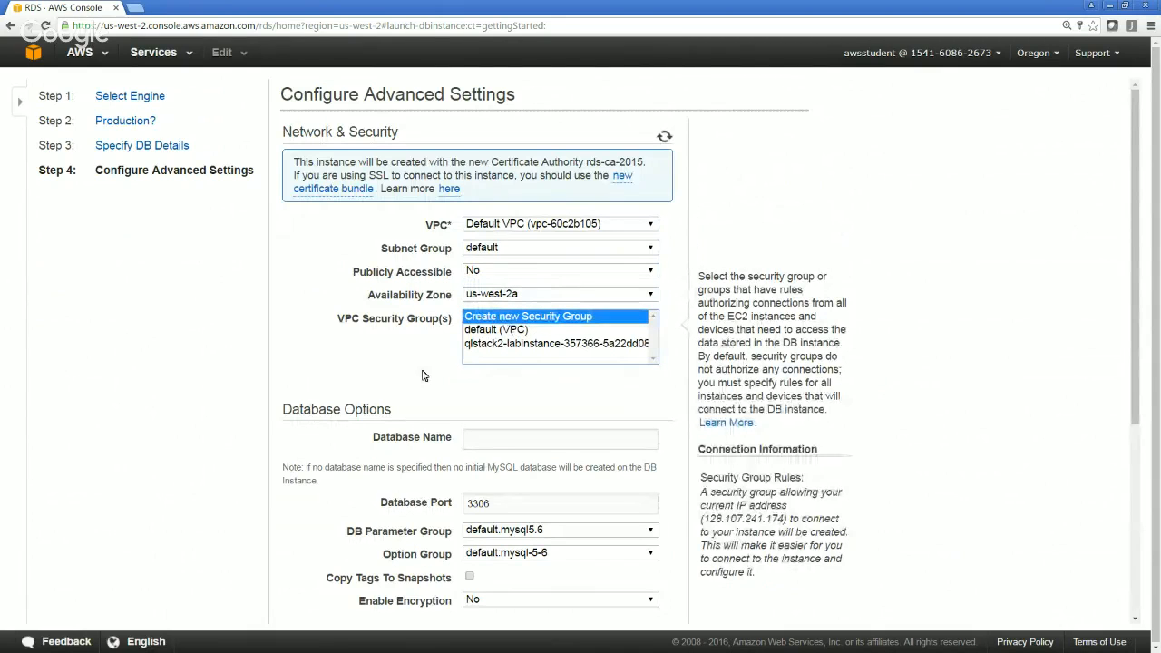
pyautogui.click(251, 367)
# Name the initial database RDSLab and review the DB parameter group and encryption options
pyautogui.scroll(-1, 252, 367)
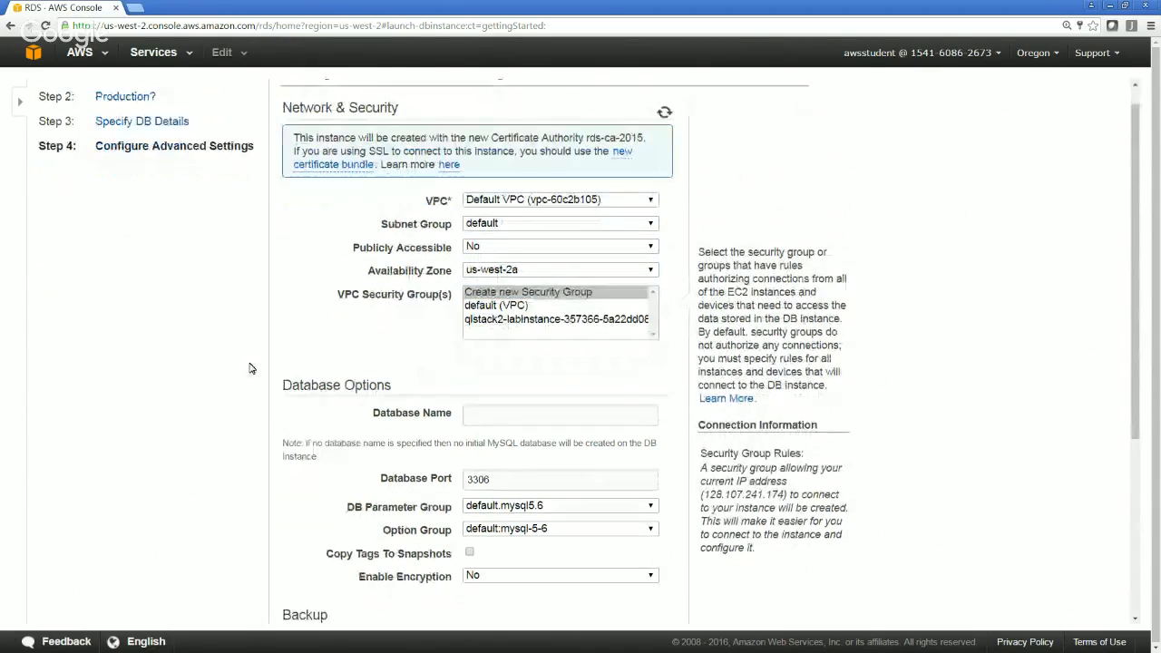
pyautogui.scroll(-1, 252, 367)
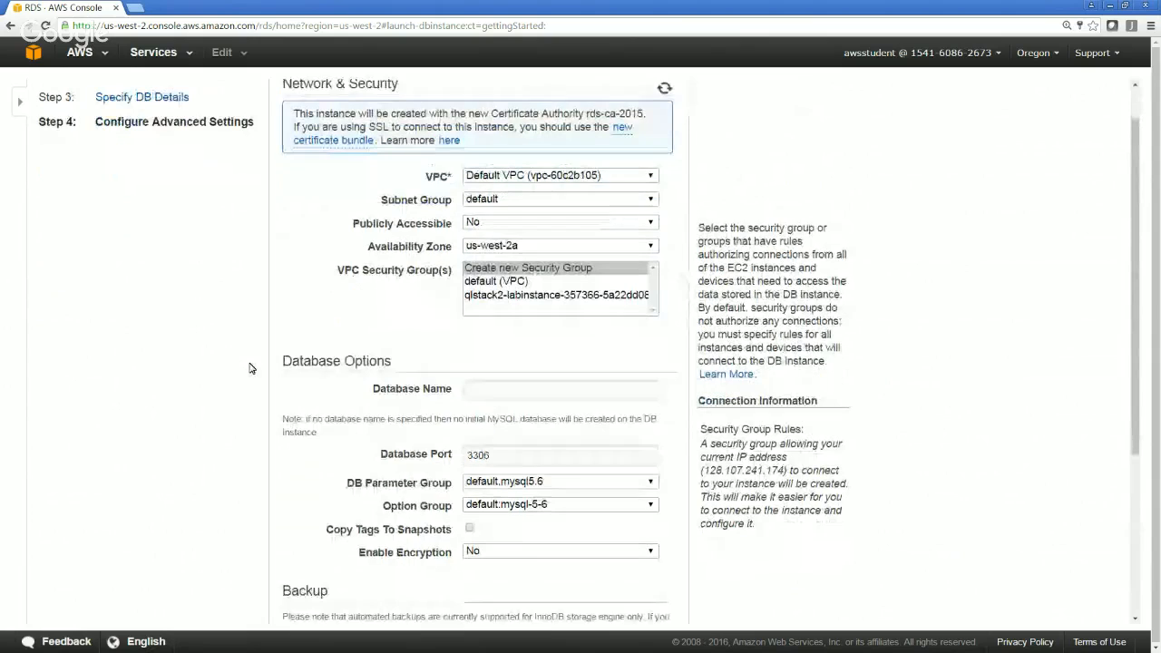
pyautogui.scroll(-1, 251, 368)
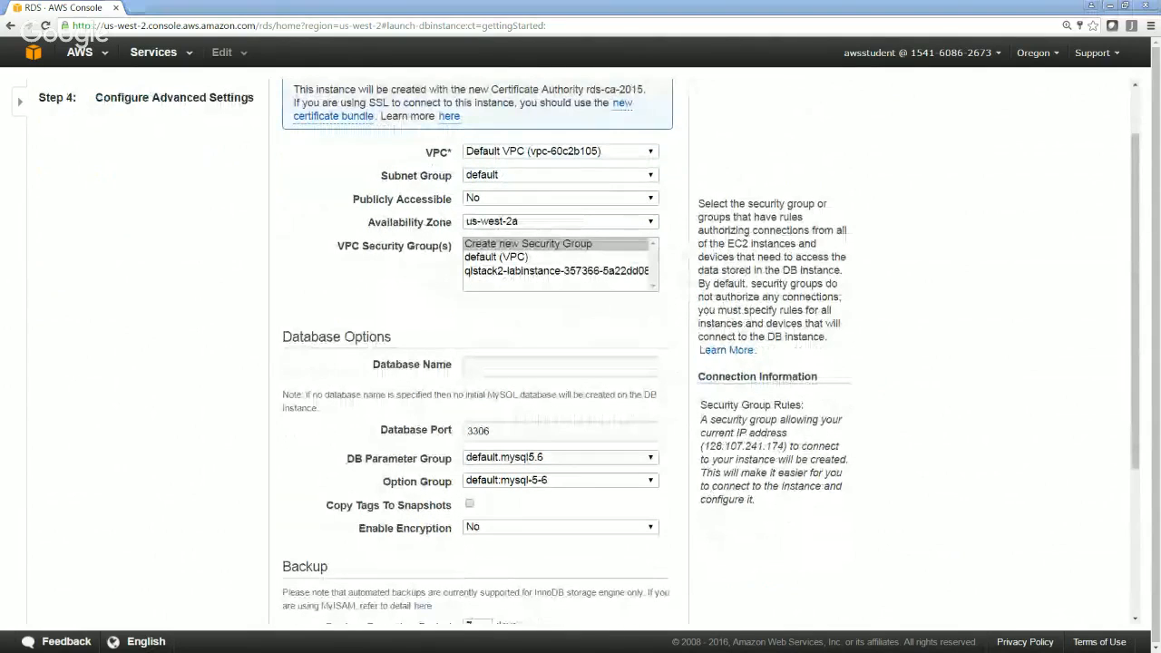
pyautogui.click(518, 368)
pyautogui.write('RDSLab')
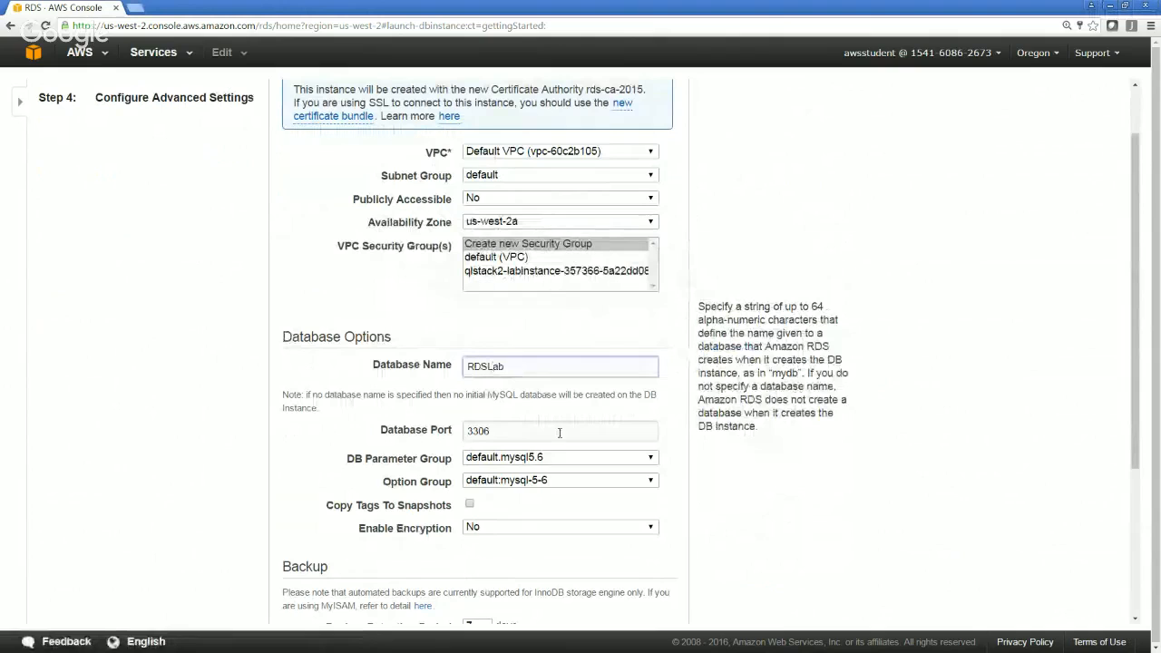
pyautogui.click(441, 461)
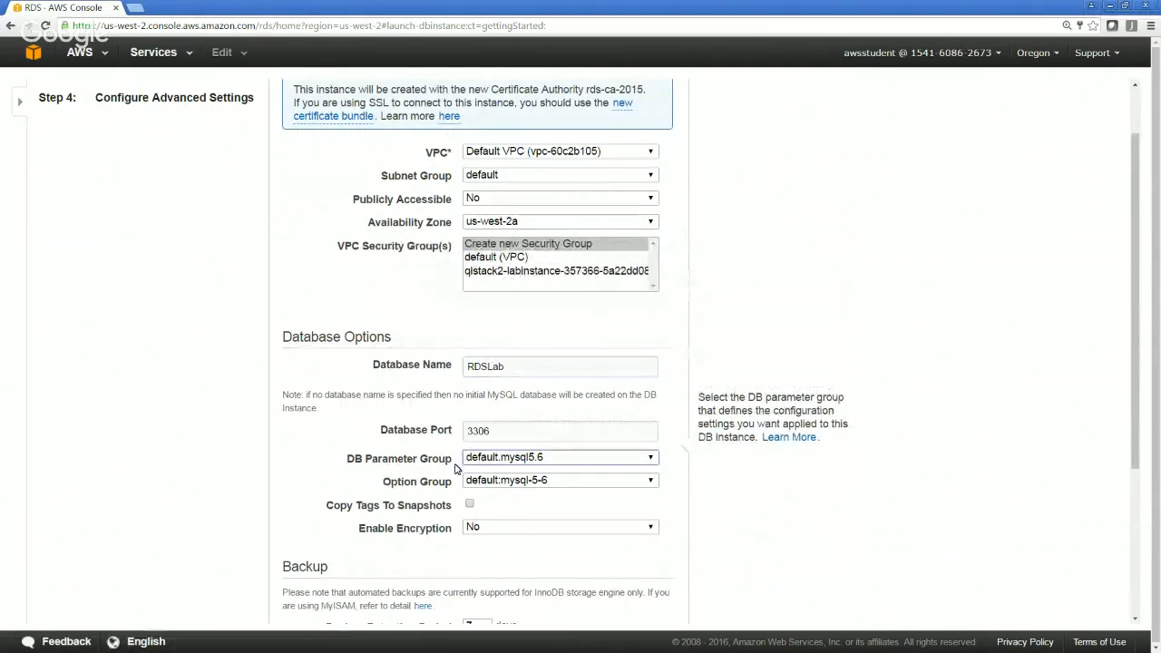
pyautogui.click(480, 527)
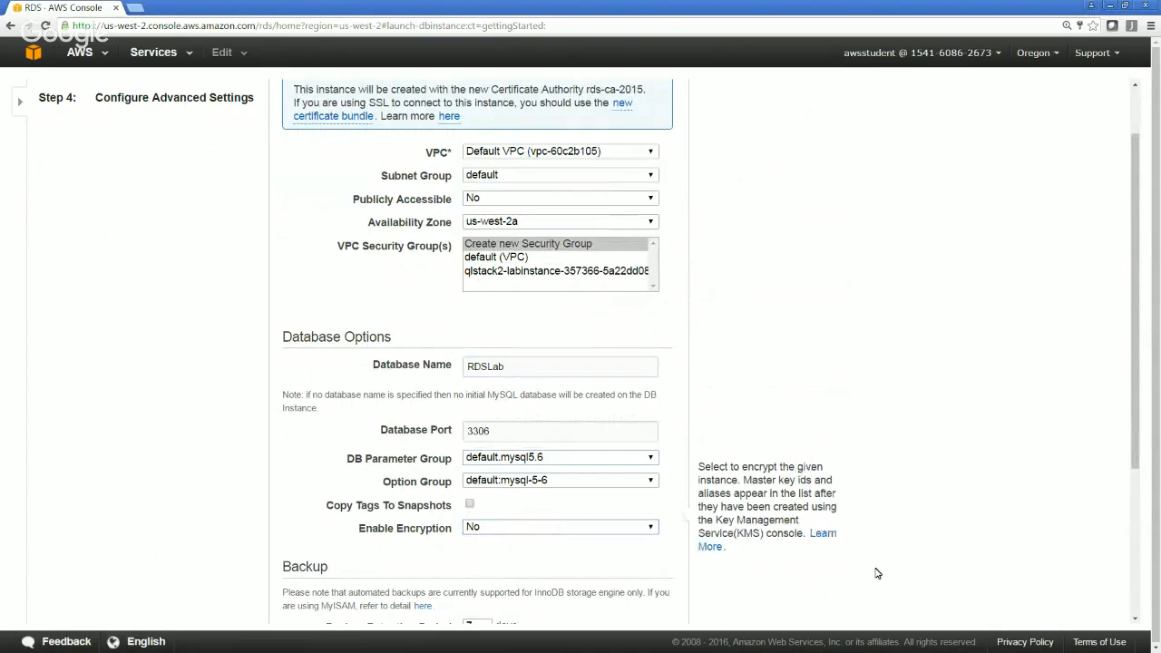
# Check the backup retention period and backup window choices, and set Enable Enhanced Monitoring to Yes
pyautogui.scroll(-3, 878, 573)
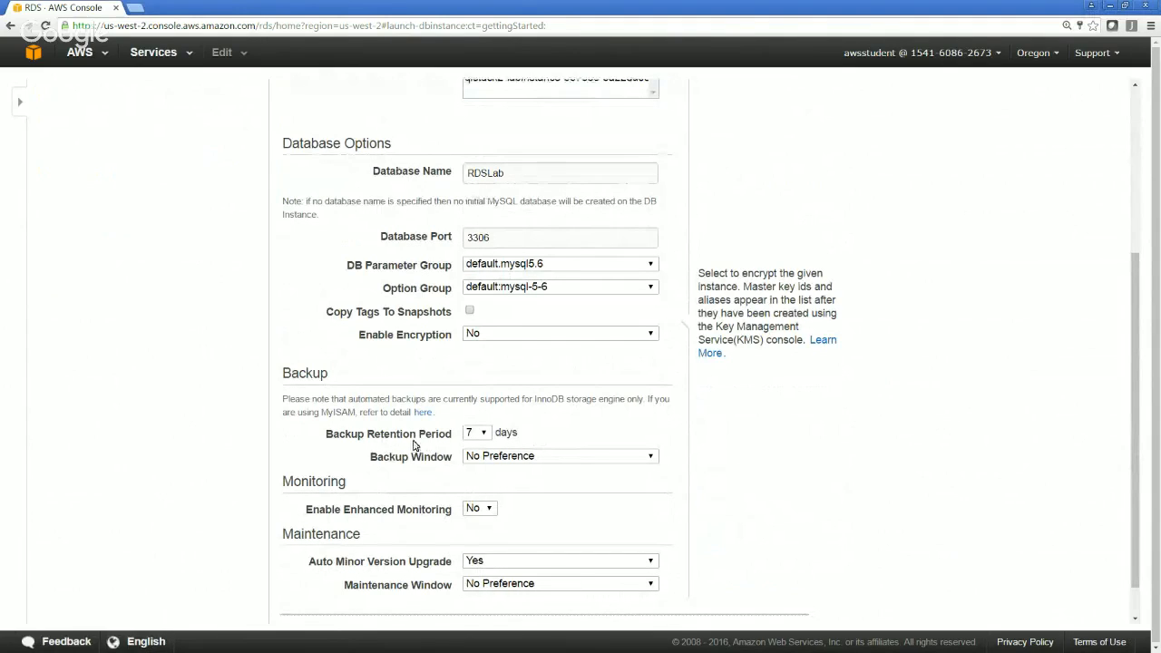
pyautogui.click(483, 438)
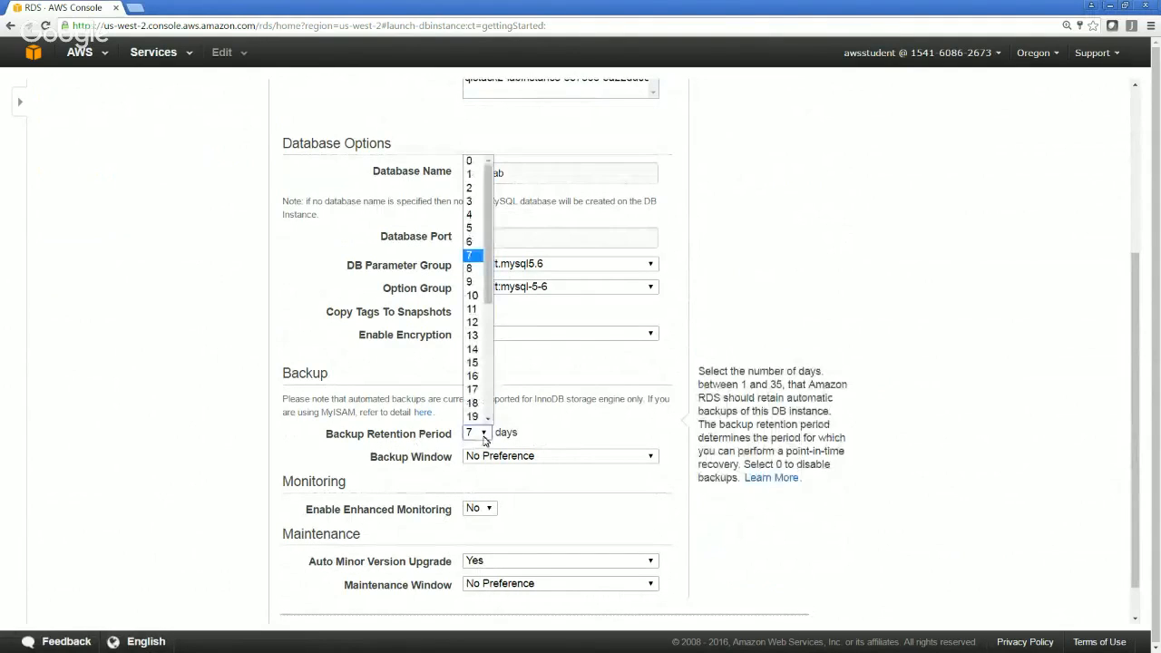
pyautogui.click(483, 439)
pyautogui.click(653, 458)
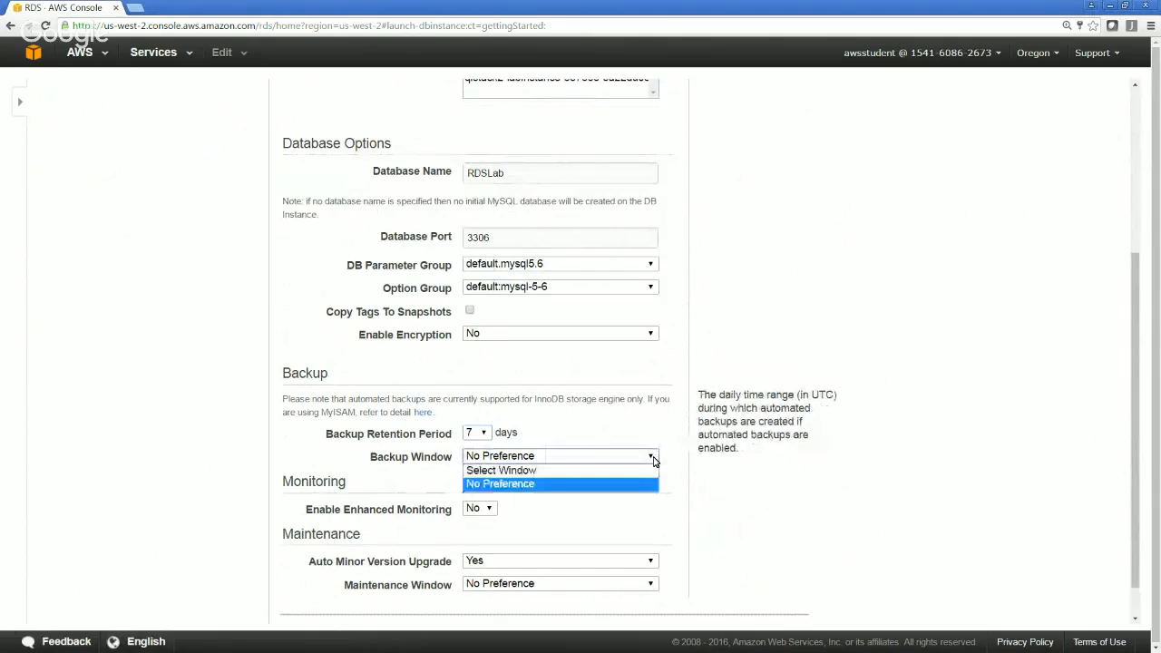
pyautogui.click(653, 460)
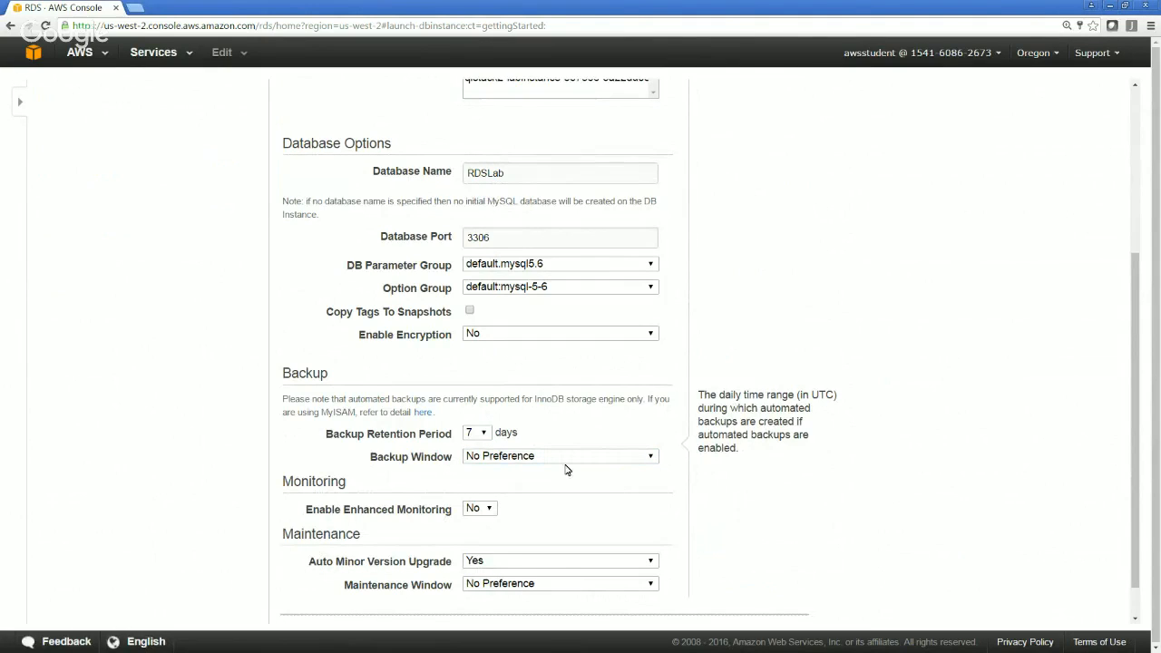
pyautogui.click(489, 511)
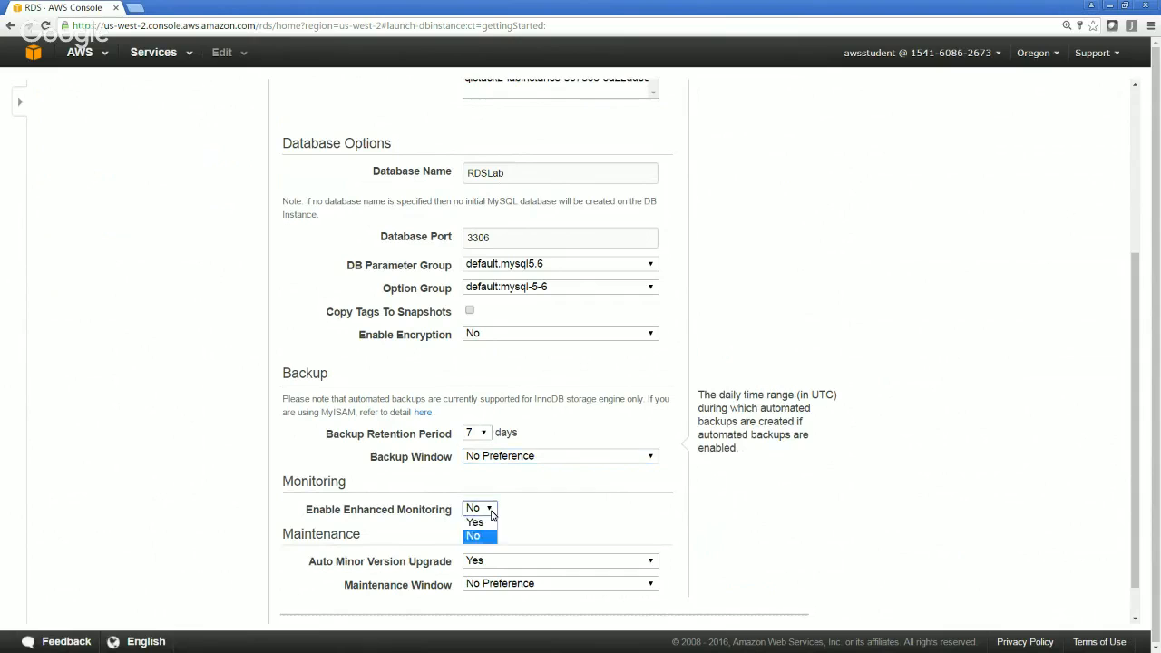
pyautogui.click(487, 523)
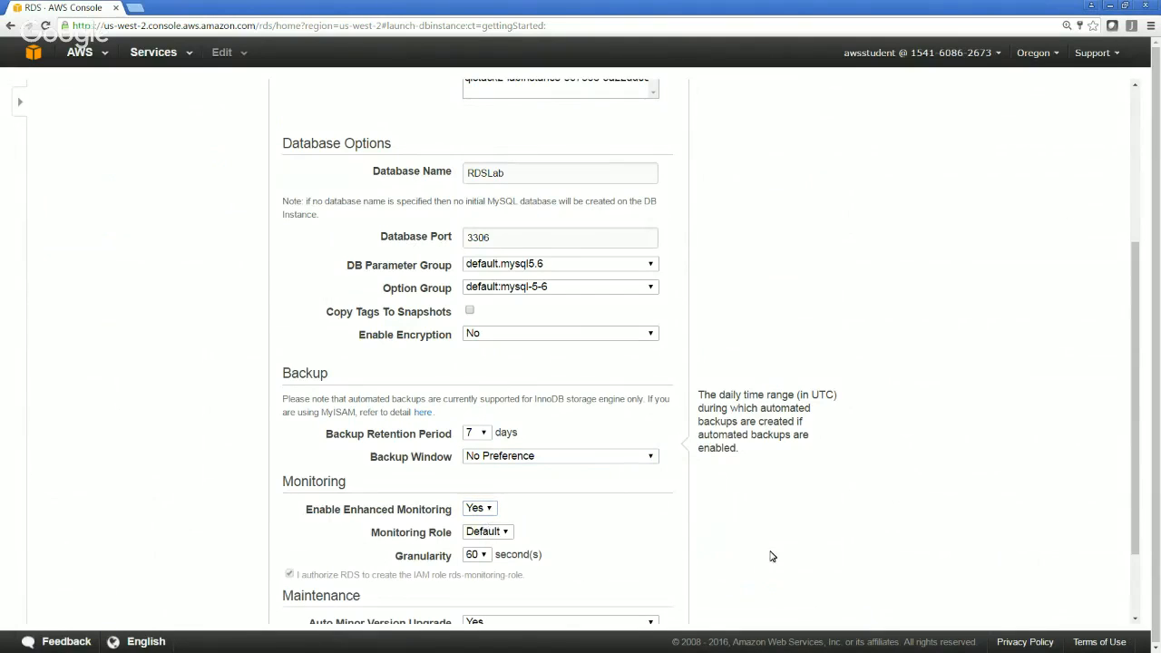
pyautogui.scroll(-1, 772, 556)
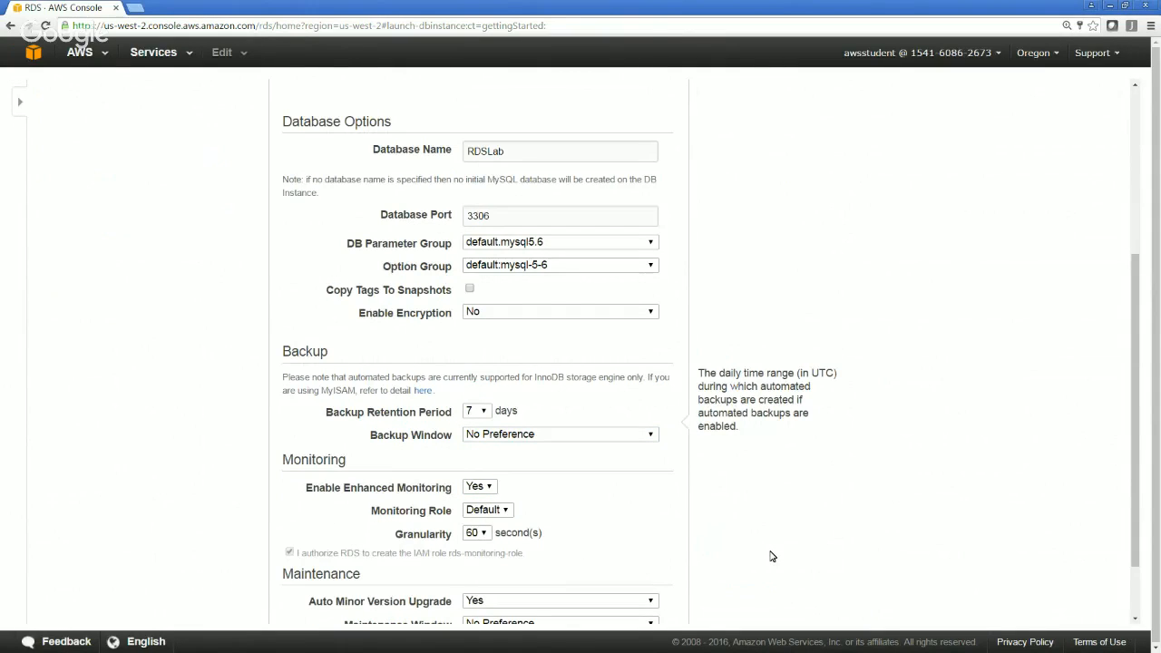
# Set the Enhanced Monitoring granularity to 30 seconds
pyautogui.scroll(-2, 772, 557)
pyautogui.click(477, 451)
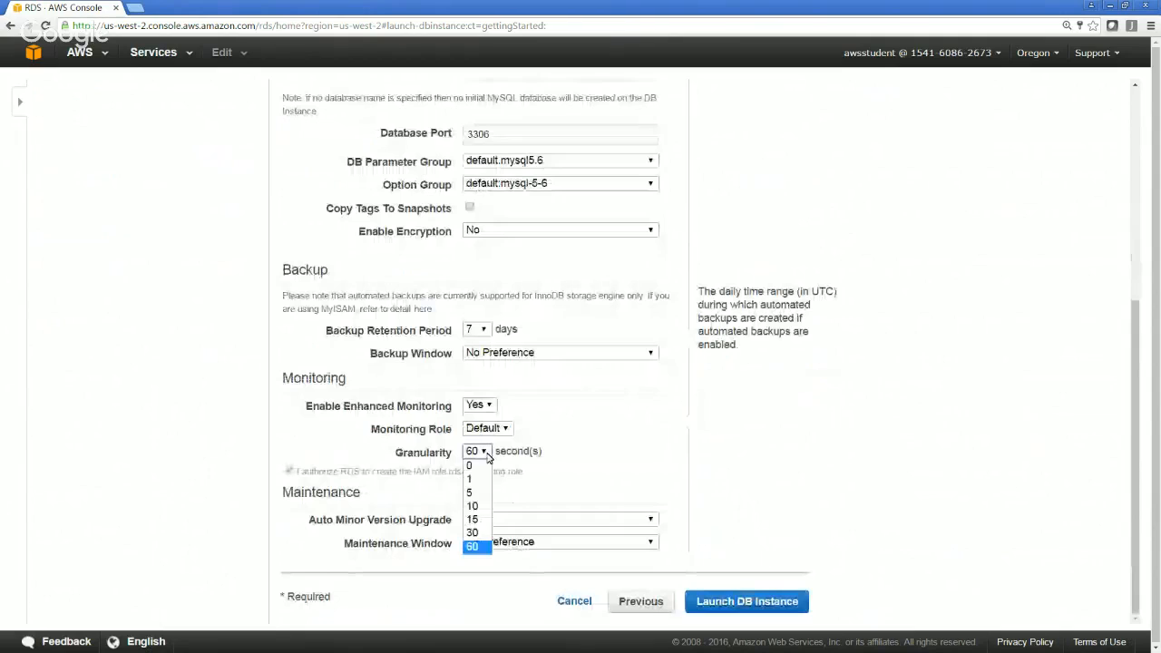
pyautogui.click(474, 532)
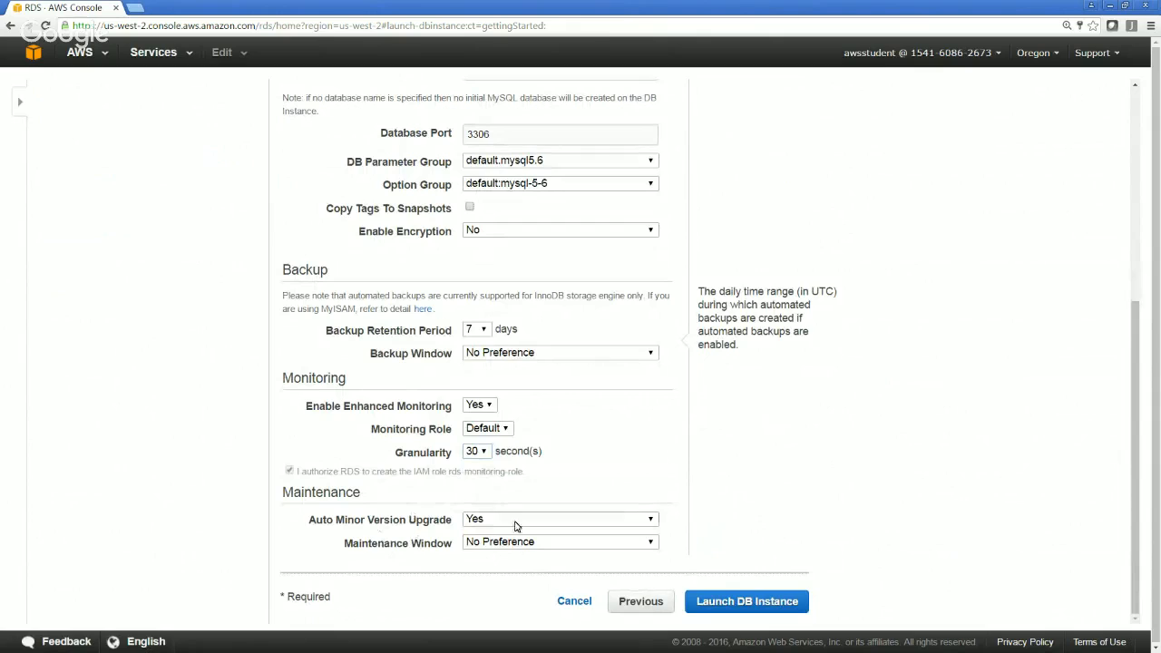
# Set Auto Minor Version Upgrade to No and leave the Maintenance Window at No Preference
pyautogui.moveTo(529, 525)
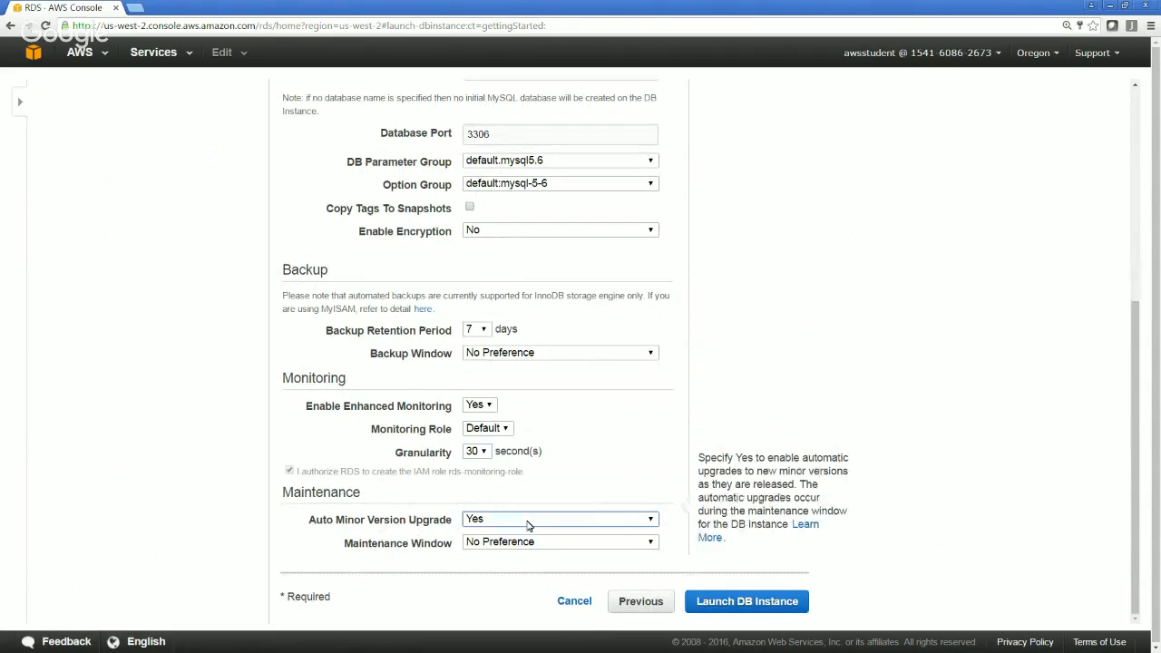
pyautogui.click(529, 522)
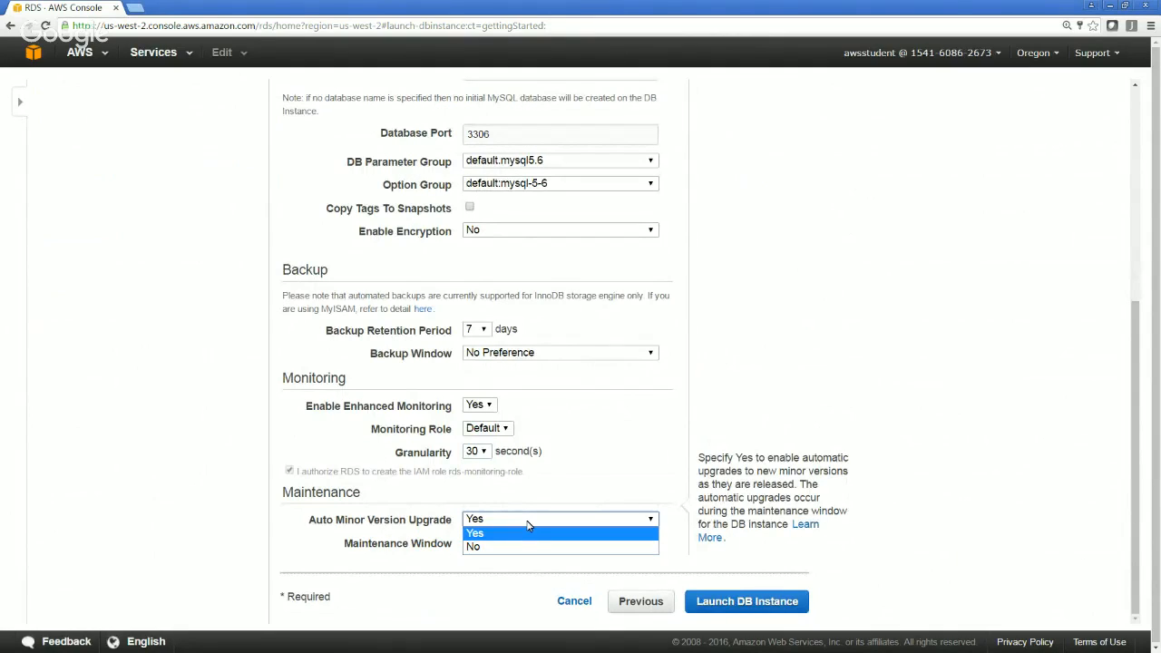
pyautogui.click(529, 526)
pyautogui.click(529, 526)
pyautogui.click(506, 547)
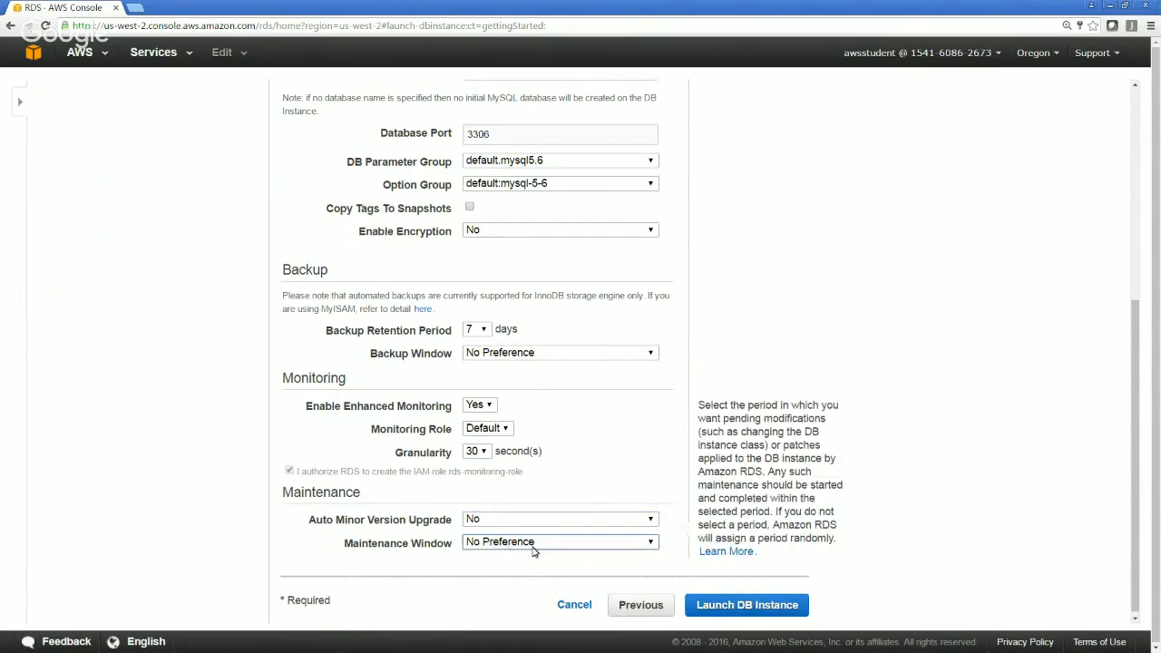
pyautogui.click(532, 546)
pyautogui.click(533, 549)
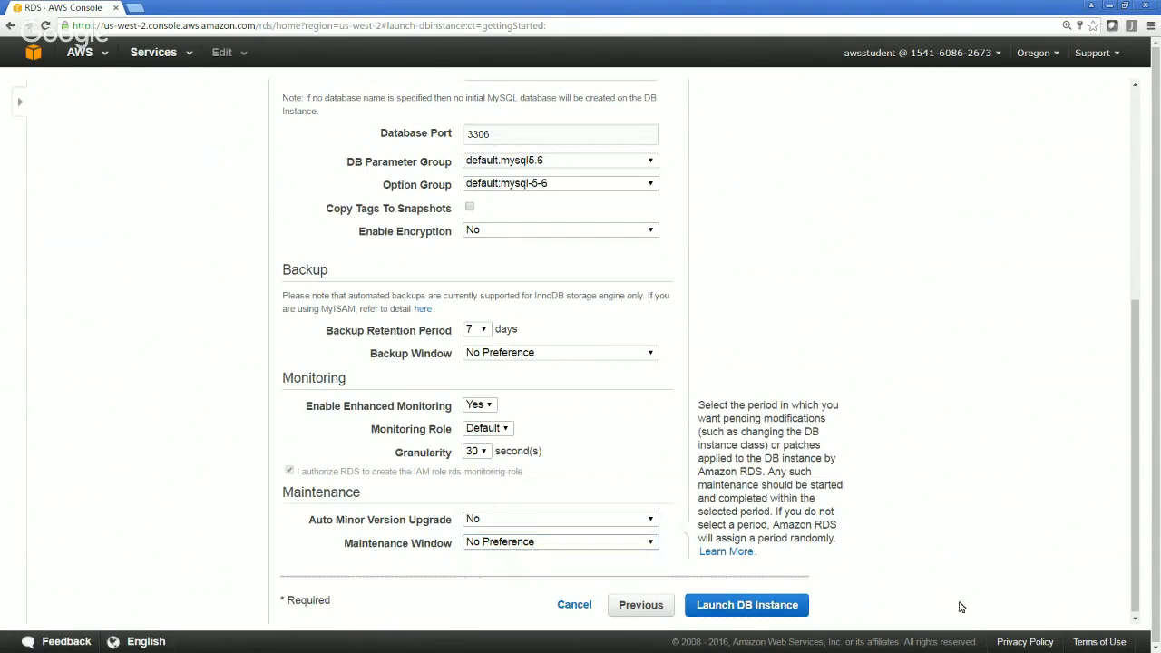
# Try to launch the DB instance, and set Enable Enhanced Monitoring to No
pyautogui.click(775, 608)
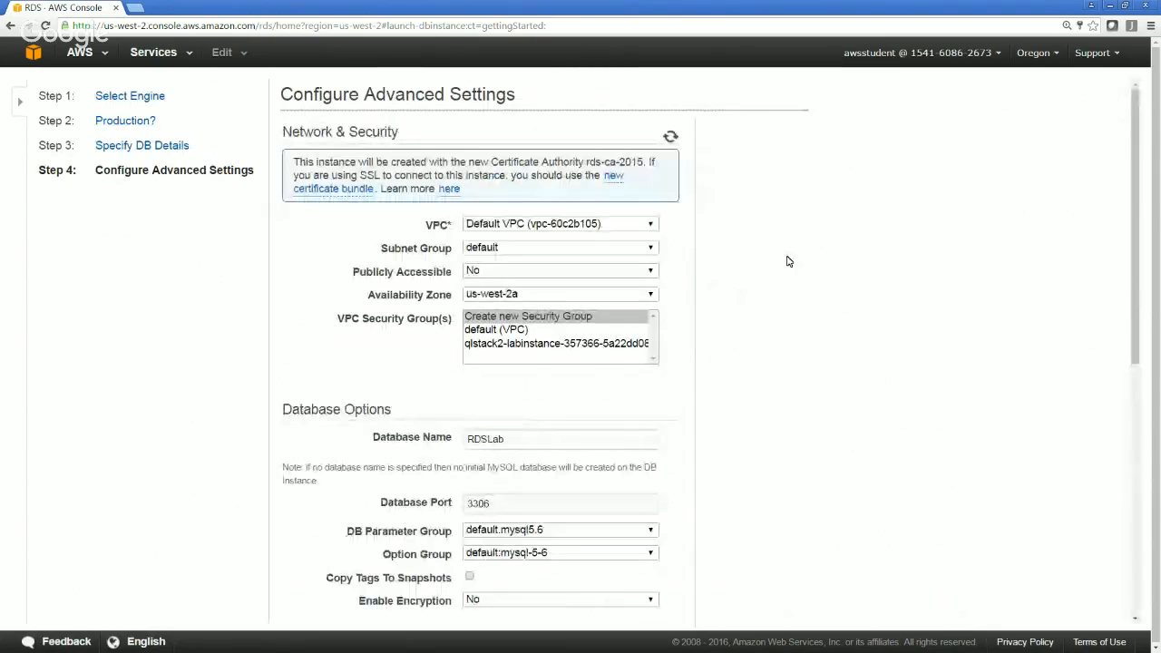
pyautogui.moveTo(1135, 337); pyautogui.dragTo(1131, 491)
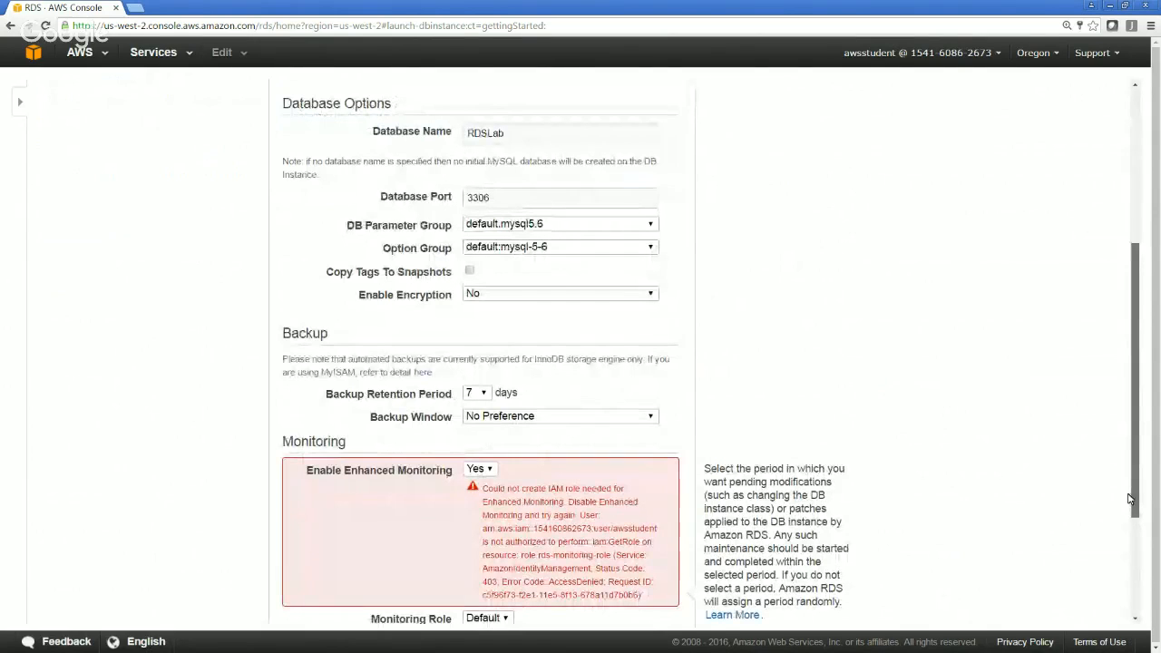
pyautogui.moveTo(1132, 499); pyautogui.dragTo(1131, 565)
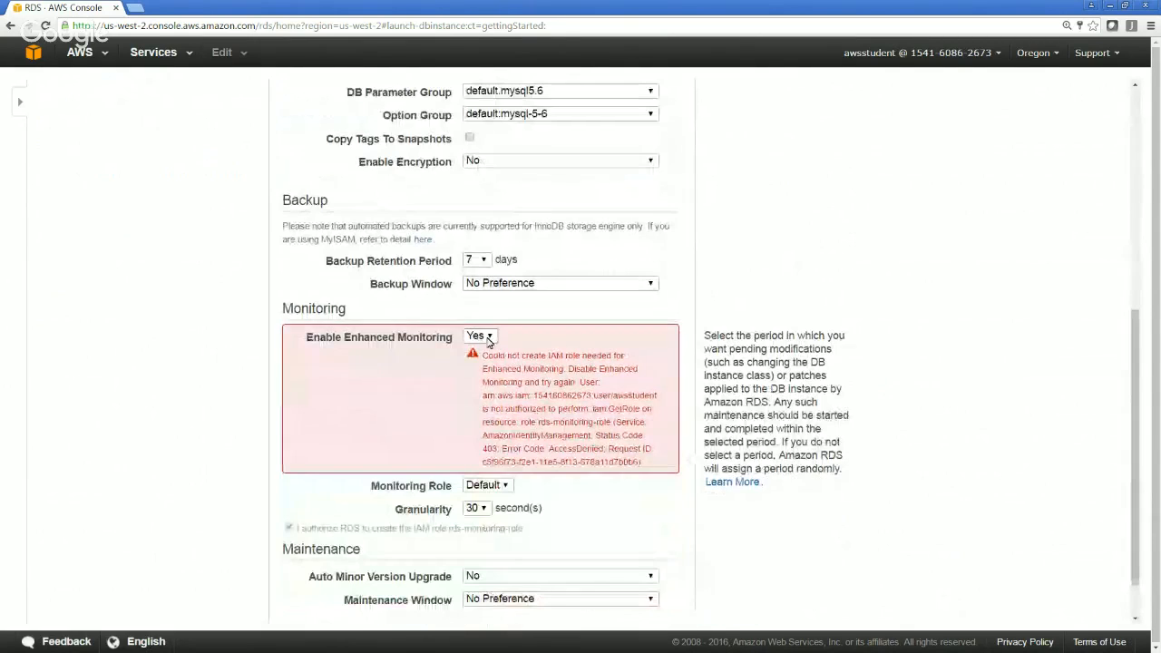
pyautogui.click(483, 337)
pyautogui.click(481, 366)
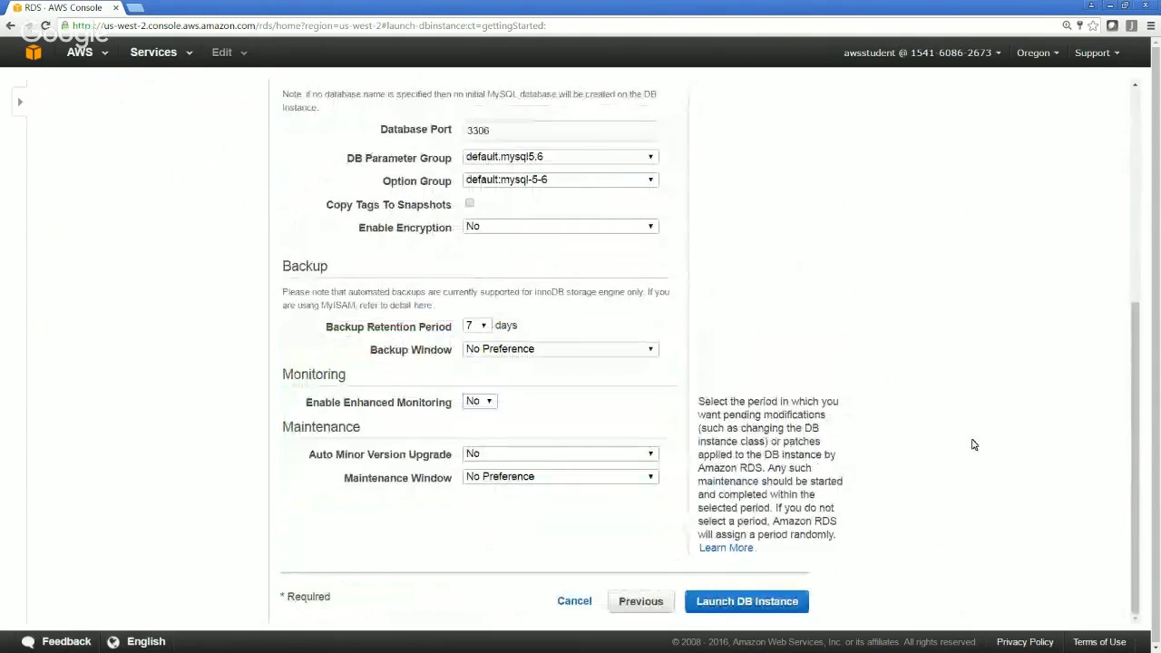
# Launch the DB instance and expand the rdslab entry in the DB instances list
pyautogui.click(768, 604)
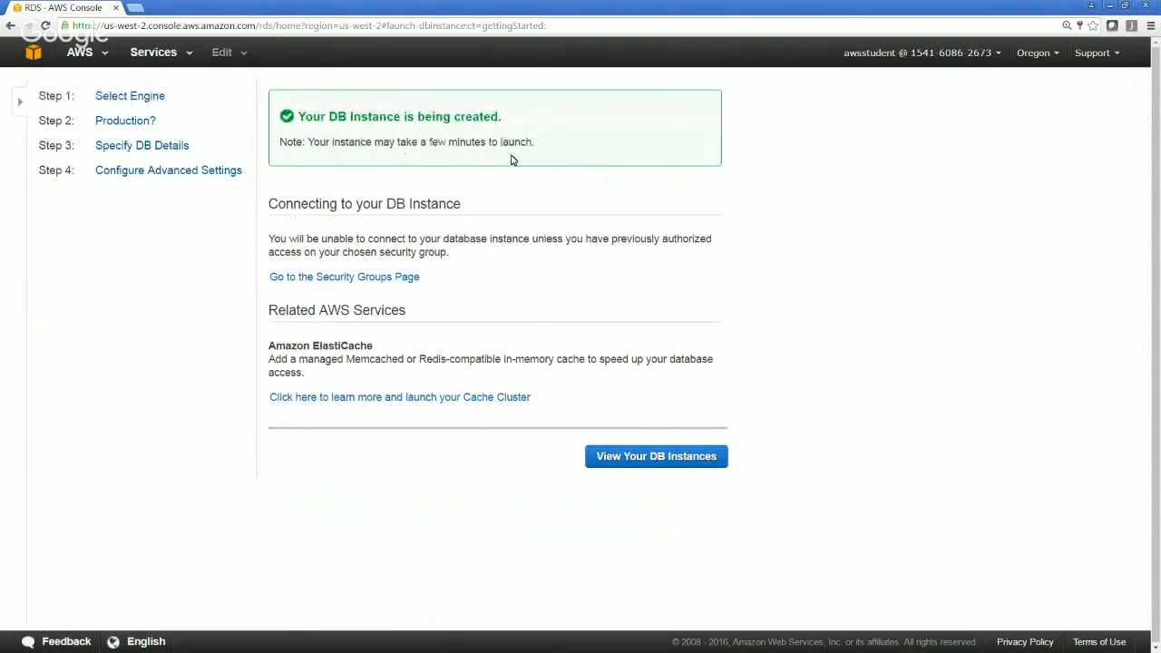
pyautogui.click(684, 462)
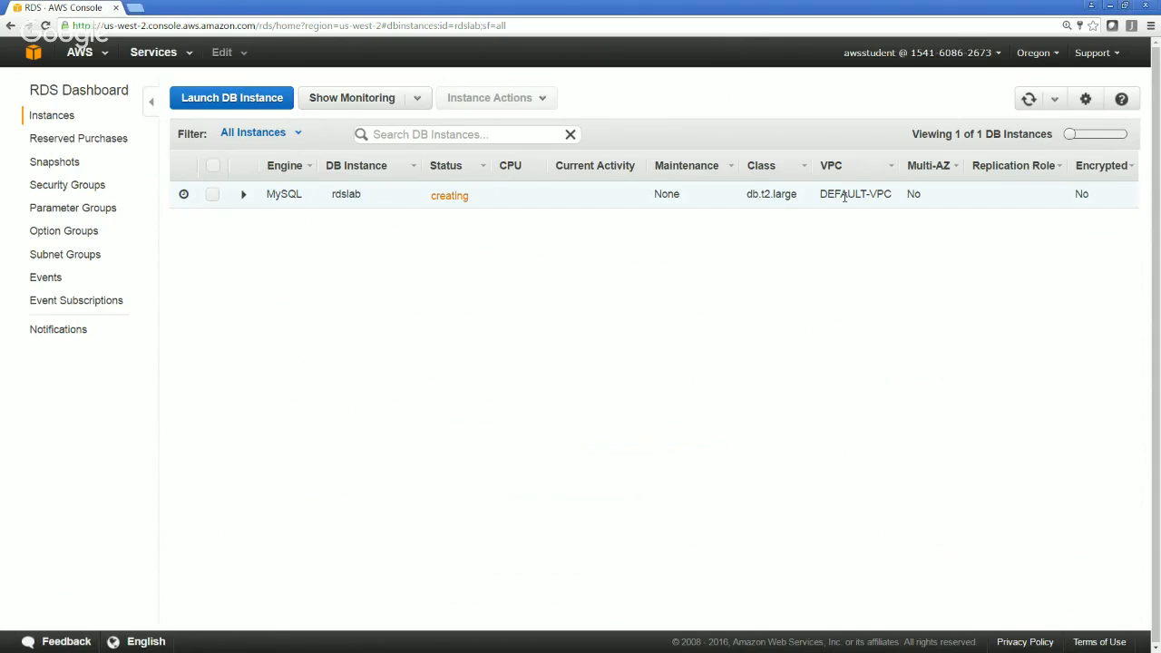
pyautogui.click(901, 193)
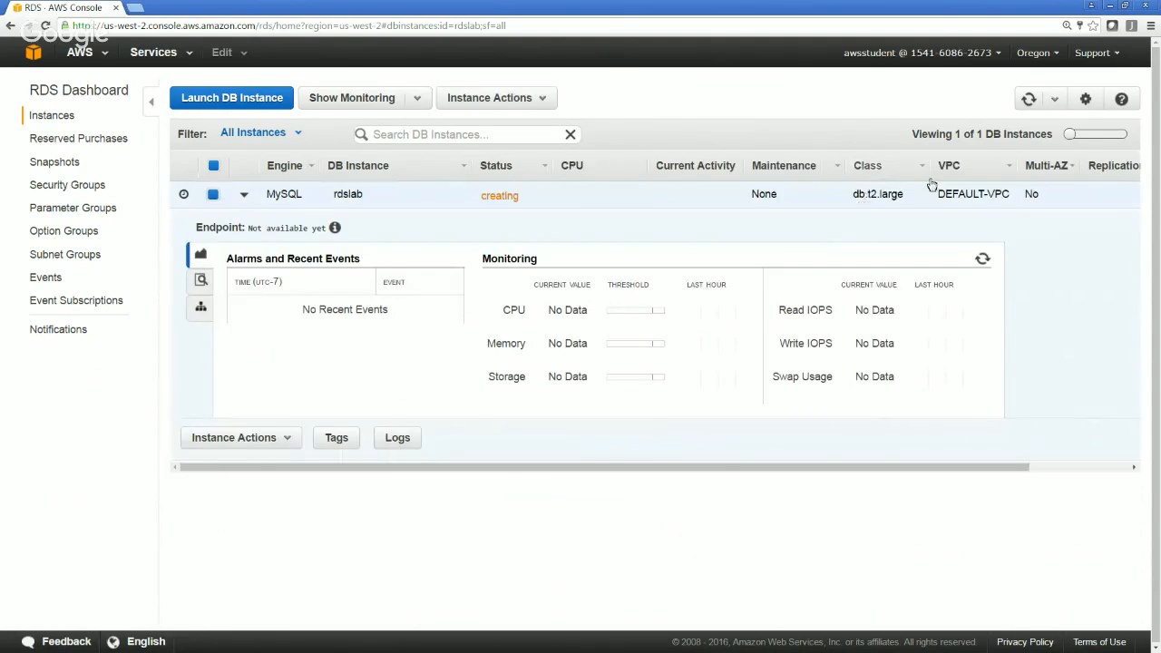
# Switch to the VPC service and open its list of security groups
pyautogui.click(184, 58)
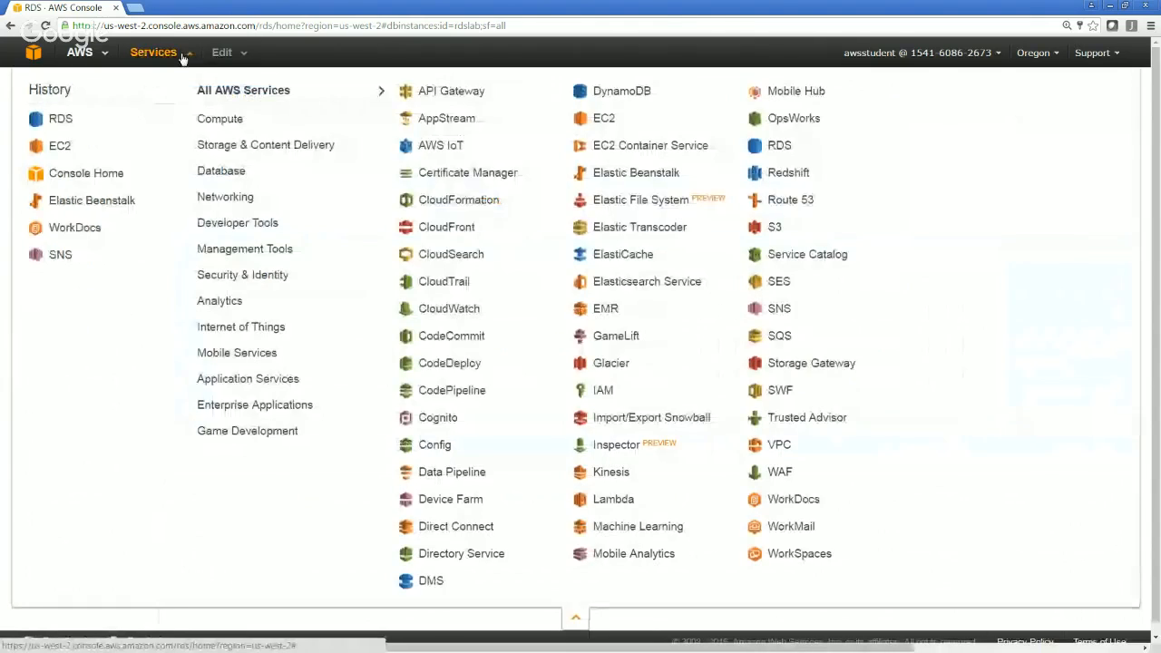
pyautogui.click(770, 446)
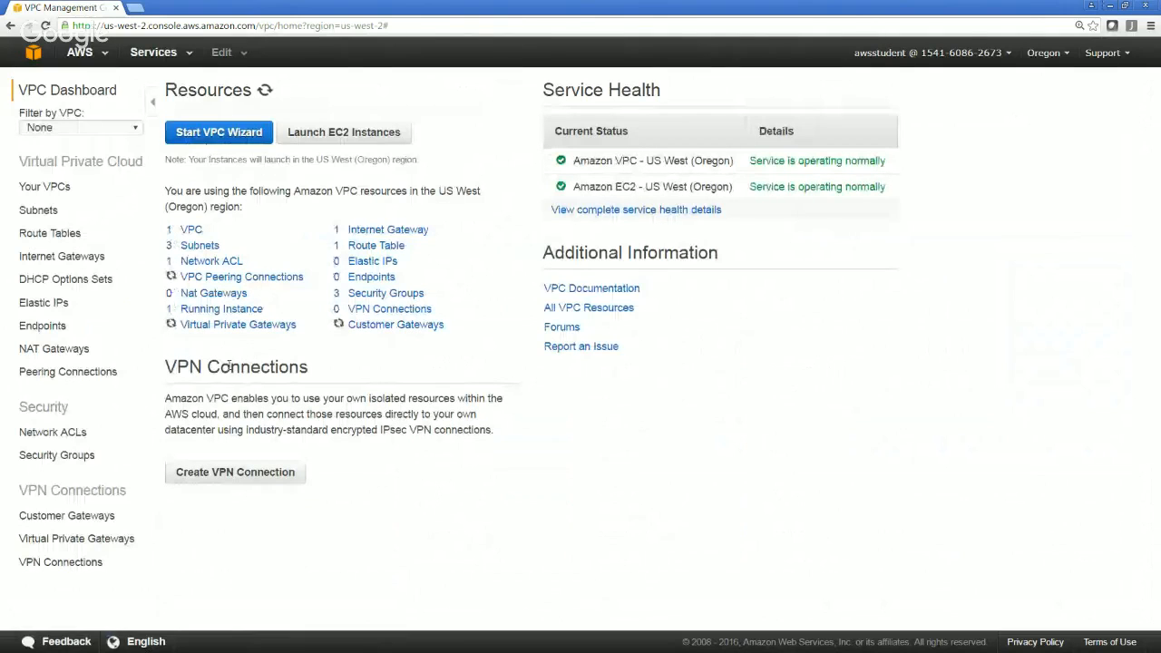
pyautogui.click(385, 293)
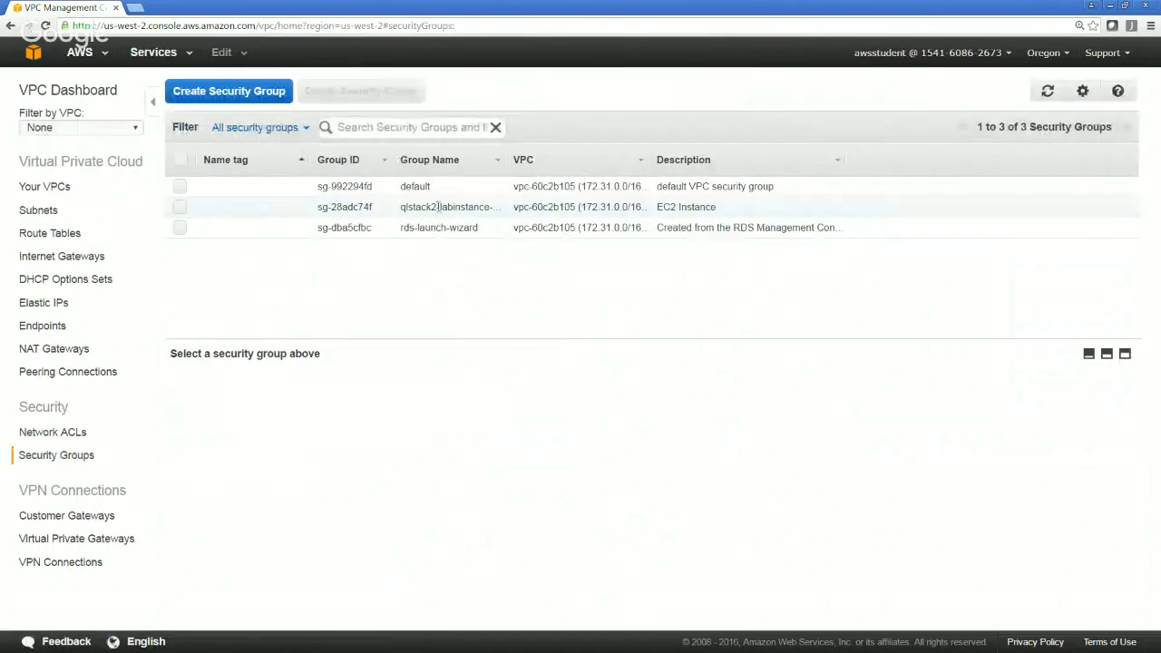
# Compare the inbound rules of the qlstack2-labinstance security group with those of the rds-launch-wizard group
pyautogui.click(439, 207)
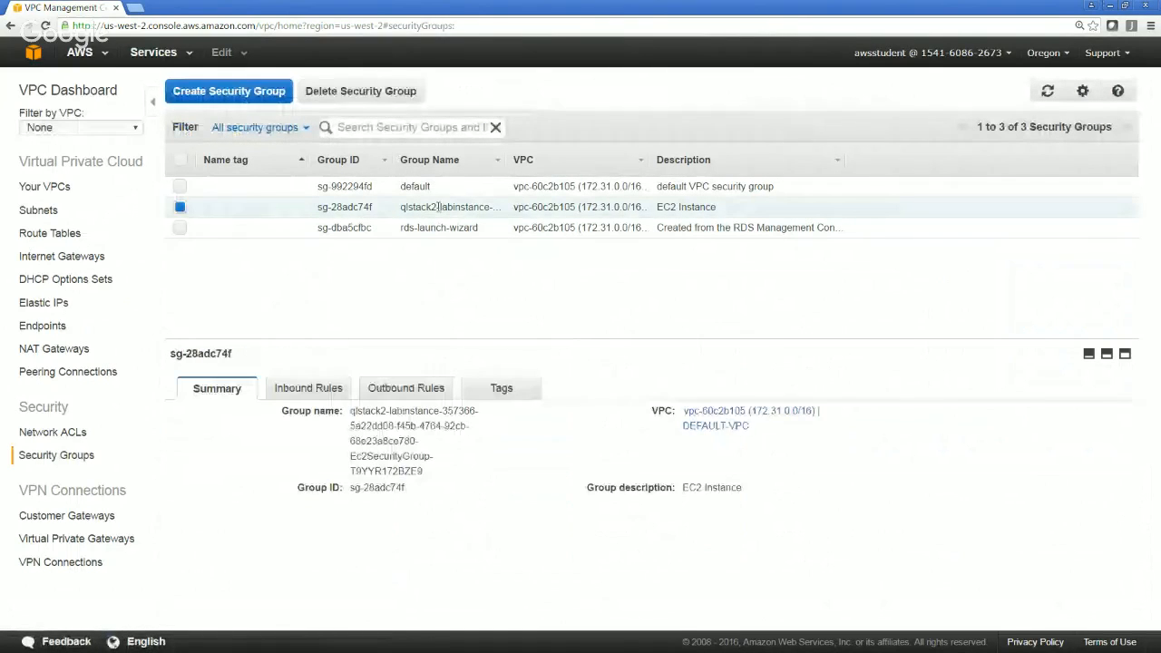
pyautogui.click(311, 395)
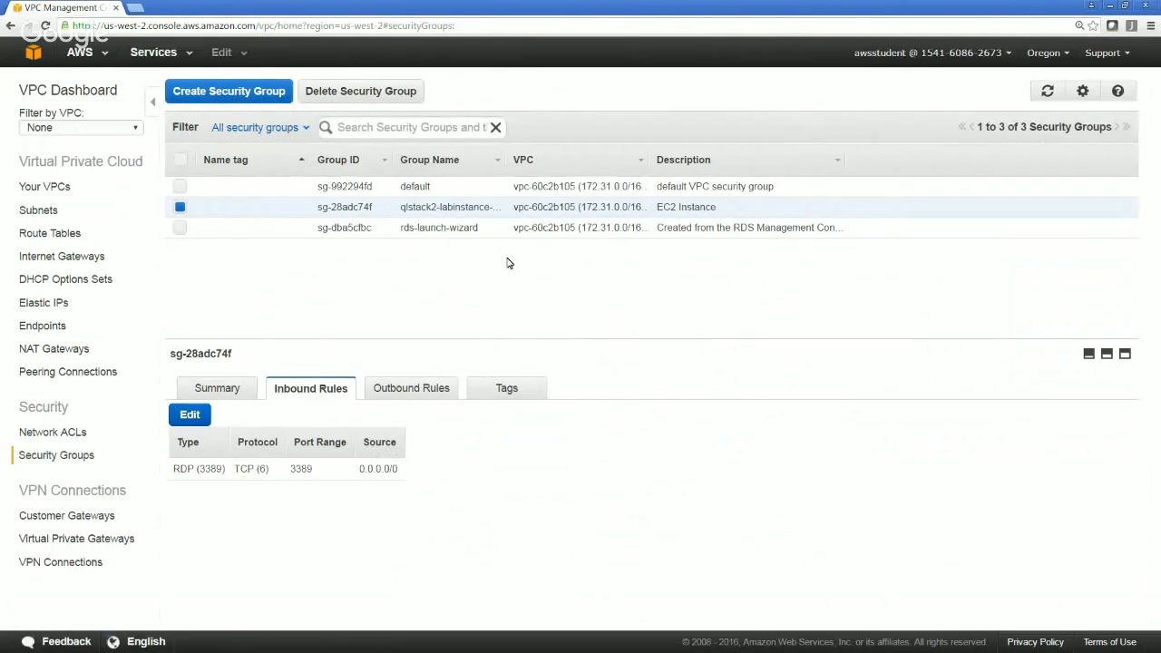
pyautogui.click(464, 228)
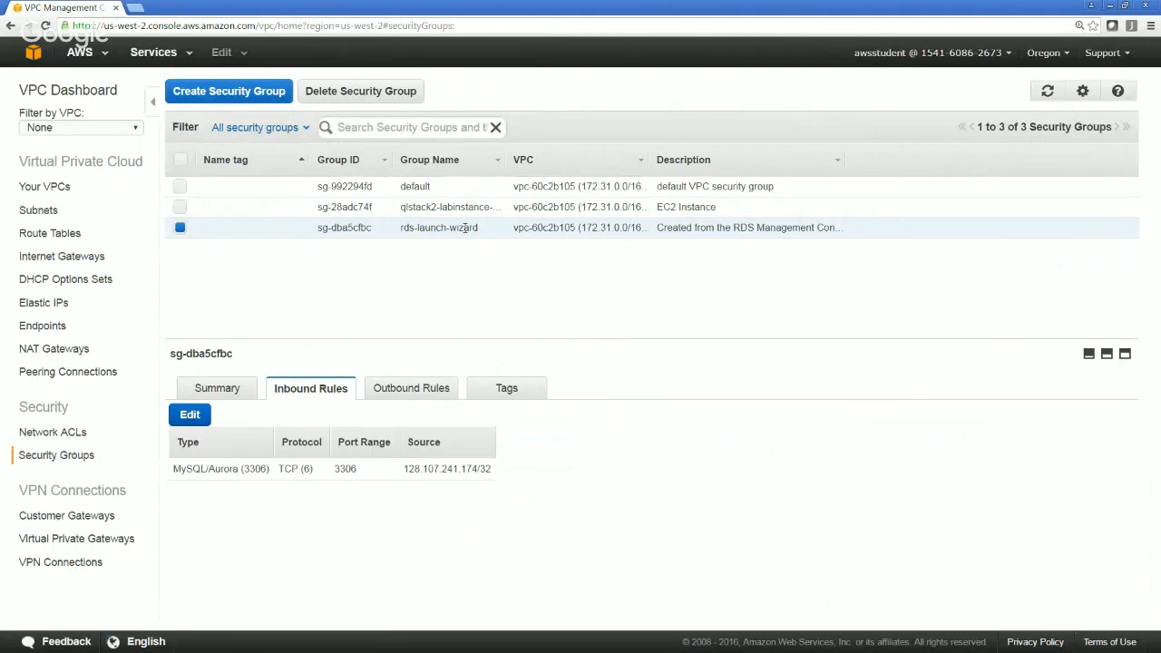
pyautogui.click(465, 208)
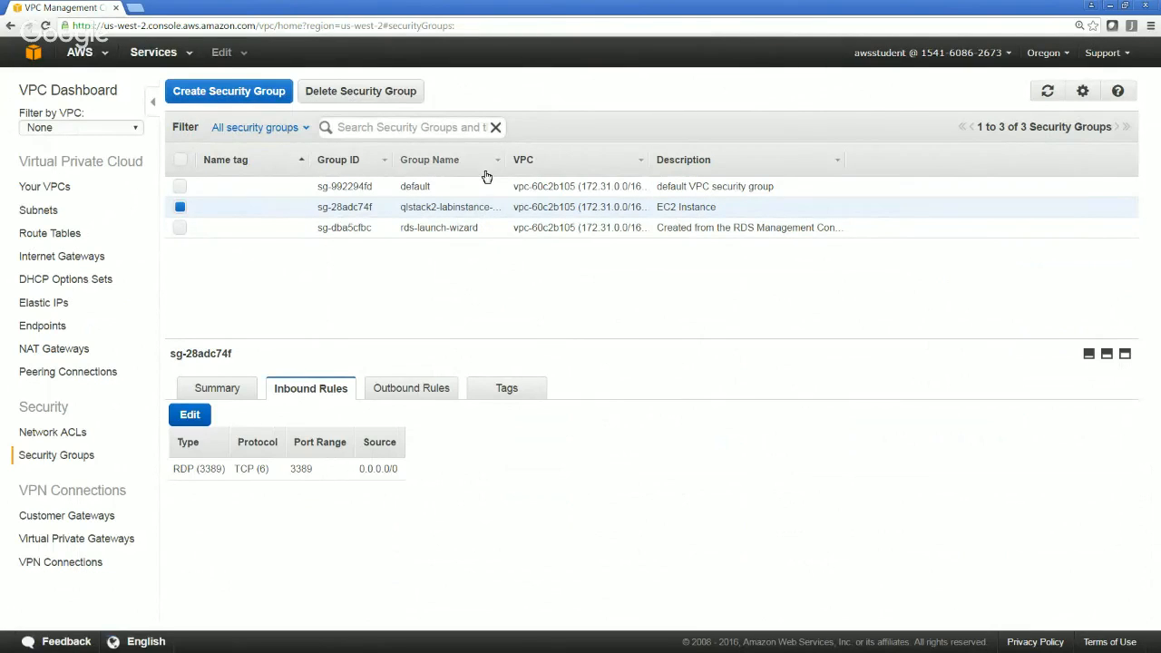
pyautogui.click(441, 236)
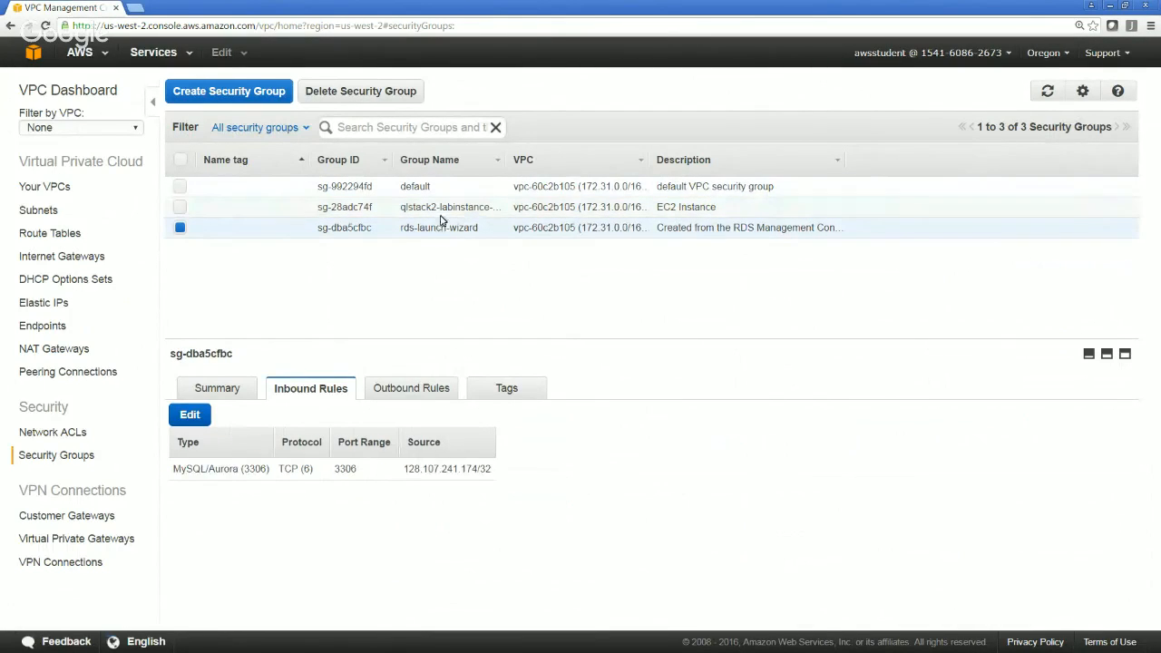
# Add an inbound rule of type MySQL/Aurora (3306) to the qlstack2-labinstance security group
pyautogui.click(442, 209)
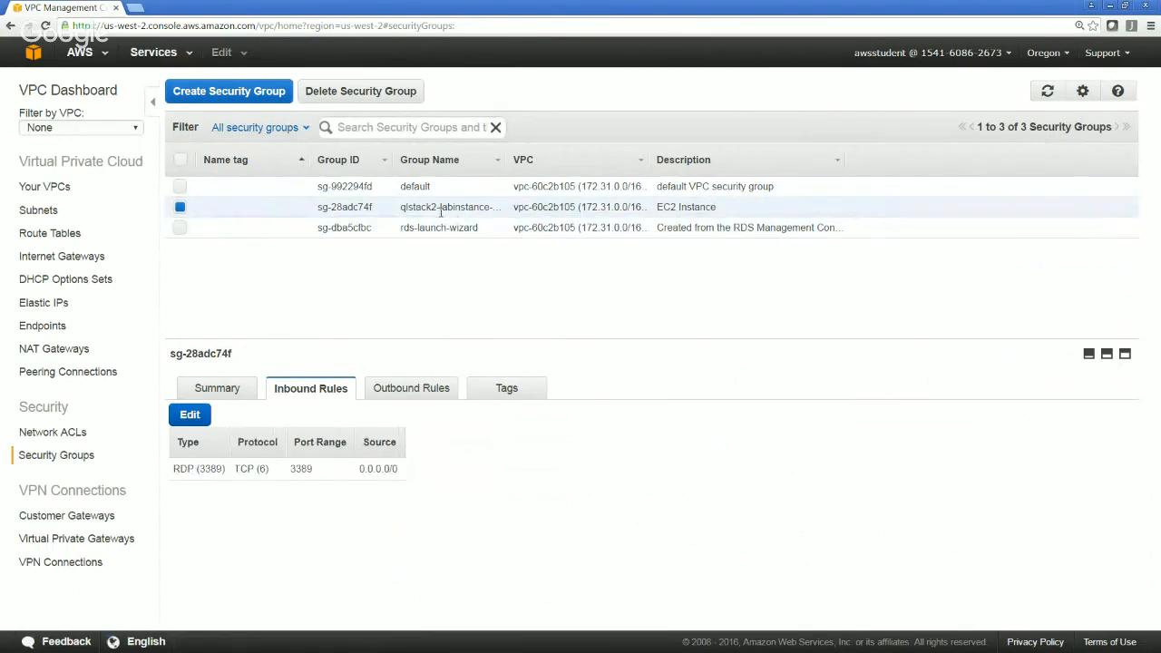
pyautogui.click(192, 417)
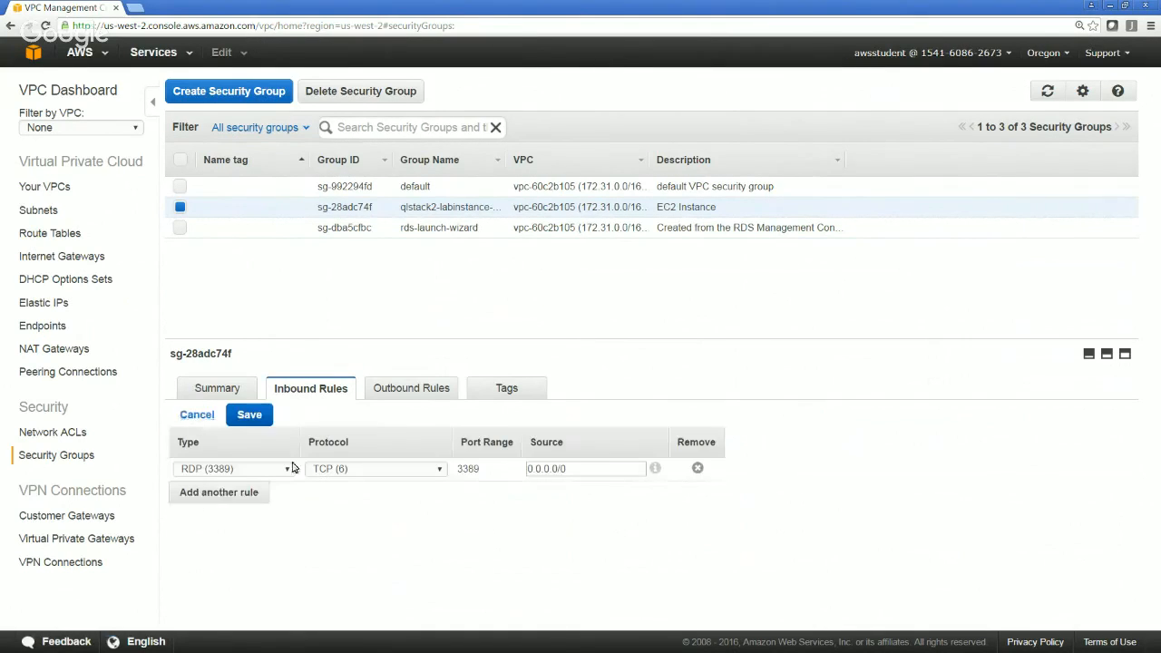
pyautogui.click(255, 491)
pyautogui.click(254, 493)
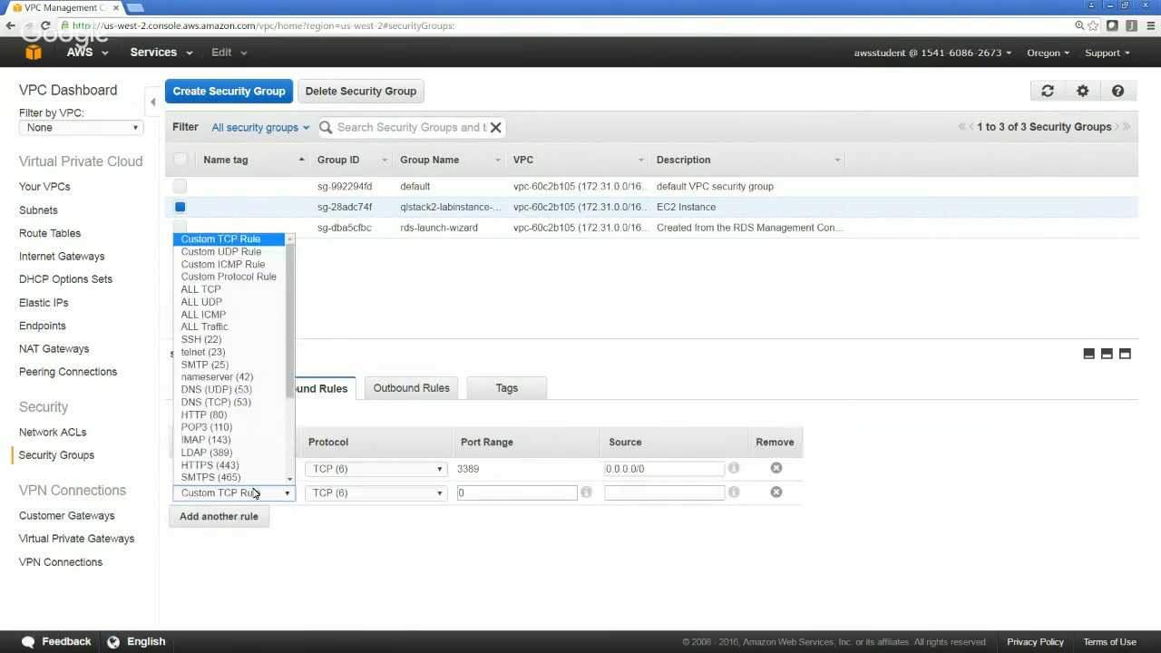
pyautogui.press('m')
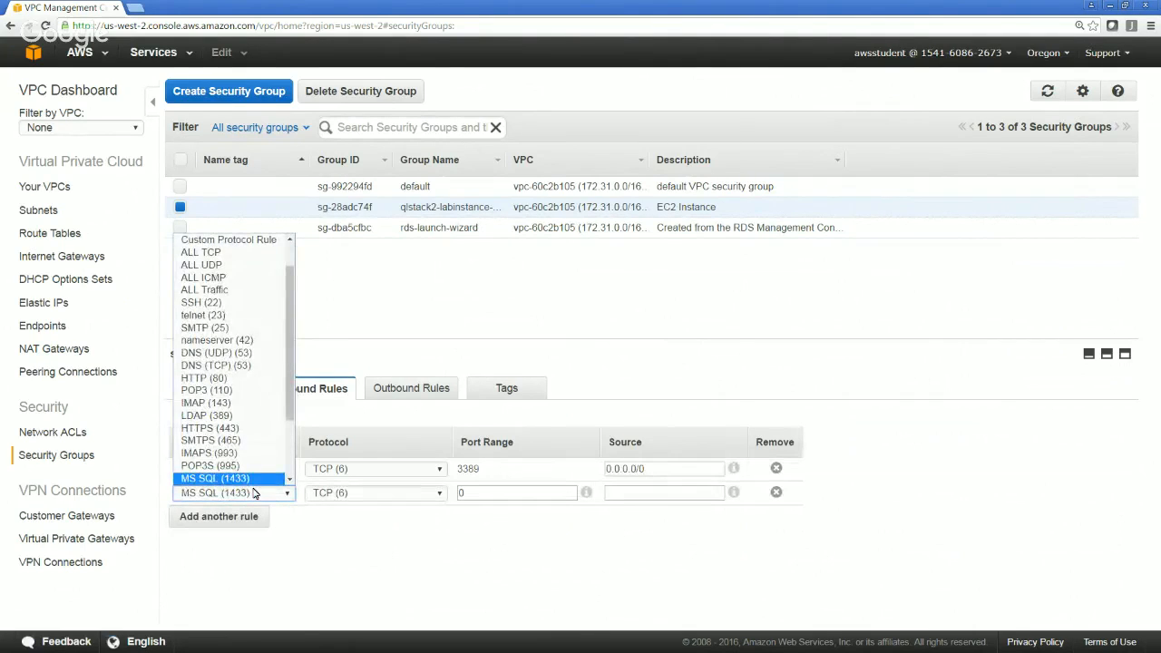
pyautogui.press('Down')
pyautogui.press('Down')
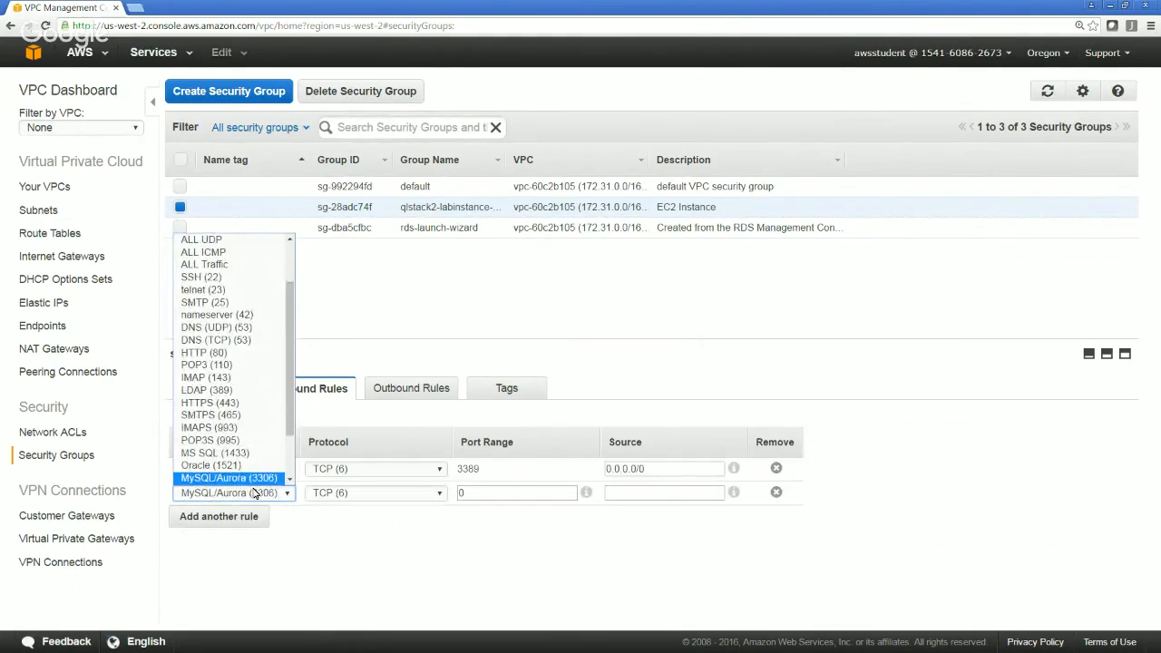
pyautogui.press('Down')
pyautogui.press('Up')
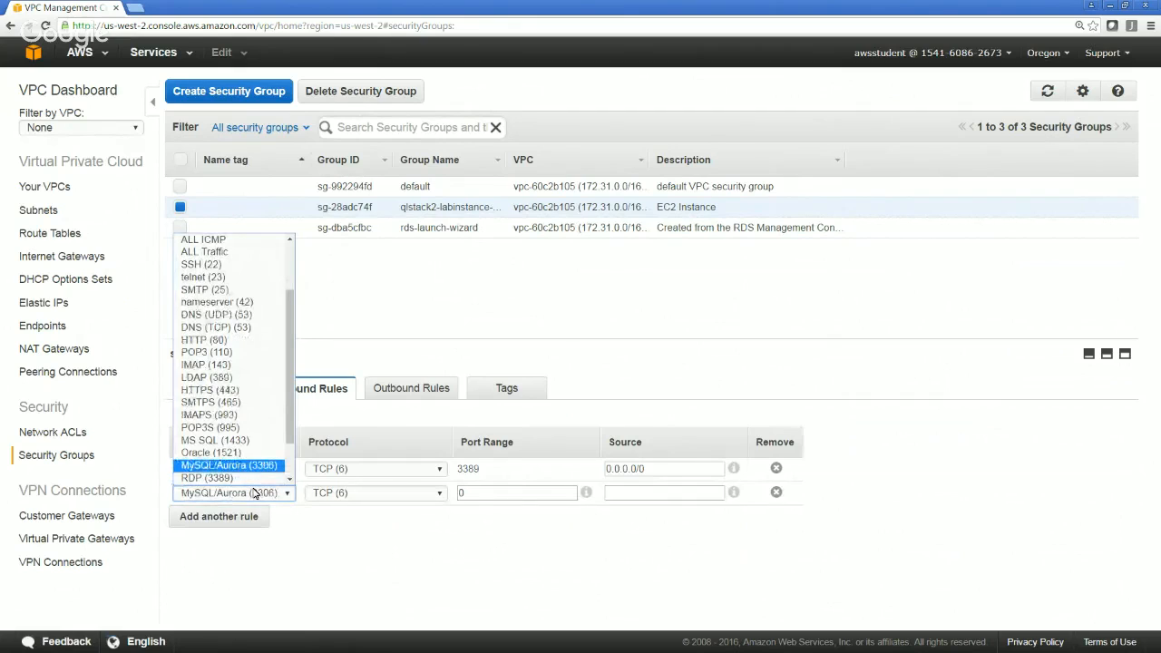
pyautogui.press('Return')
# Set the MySQL/Aurora rule's source to 0.0.0.0/0 and save the inbound rules
pyautogui.click(552, 493)
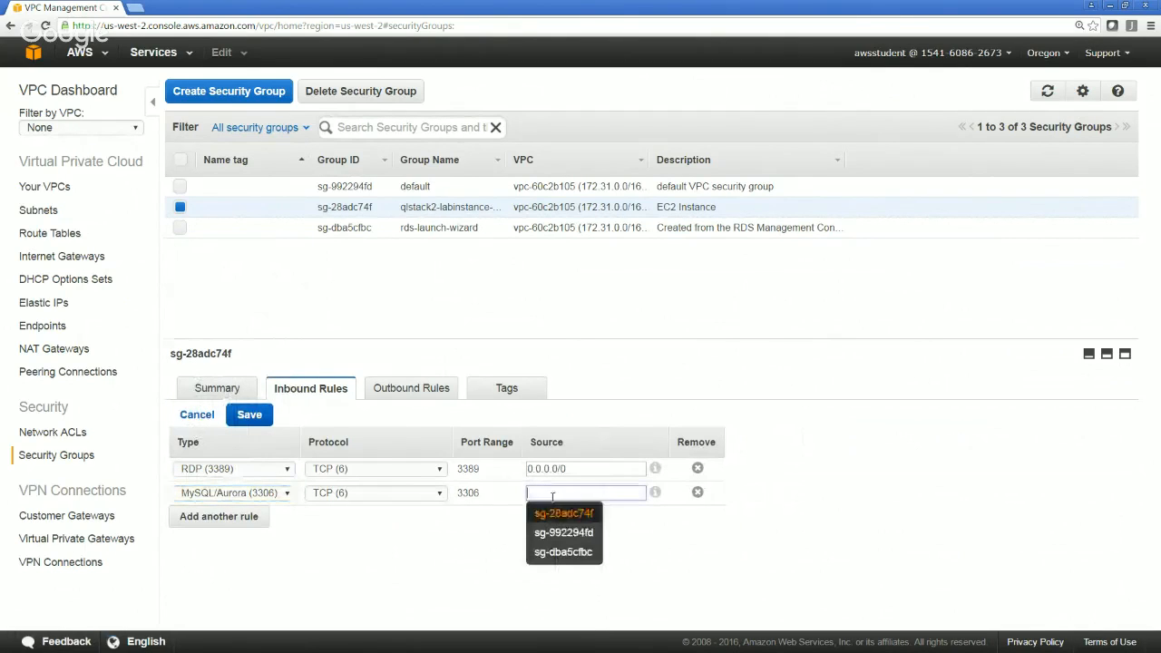
pyautogui.write('0.0')
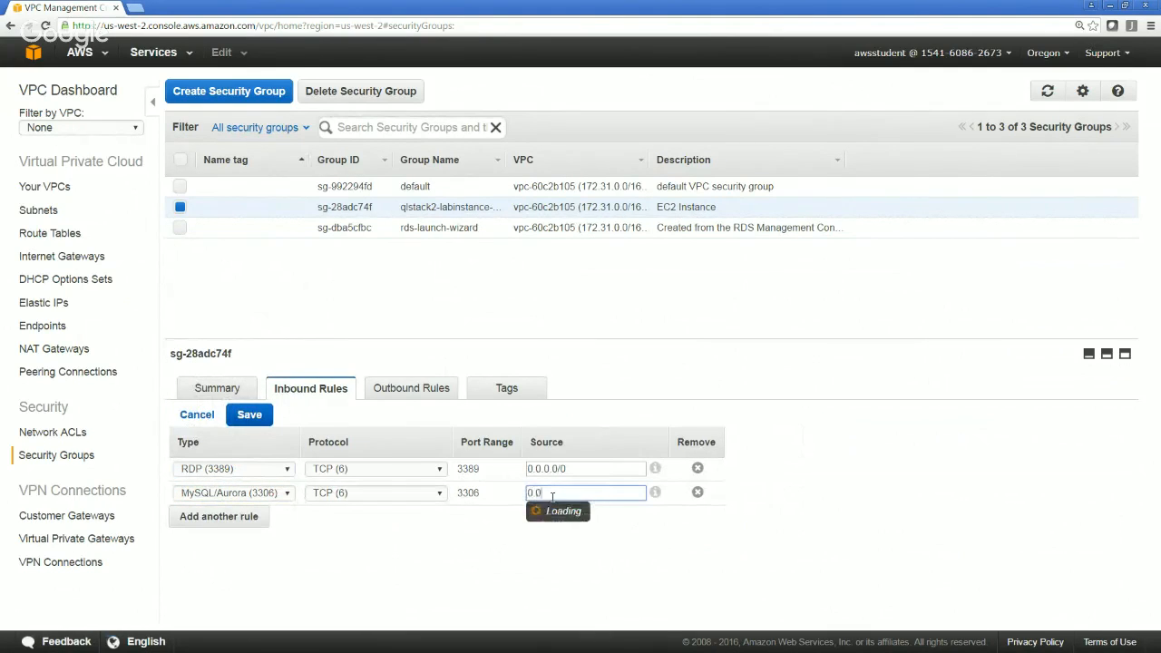
pyautogui.write('.0.0/0')
pyautogui.click(415, 564)
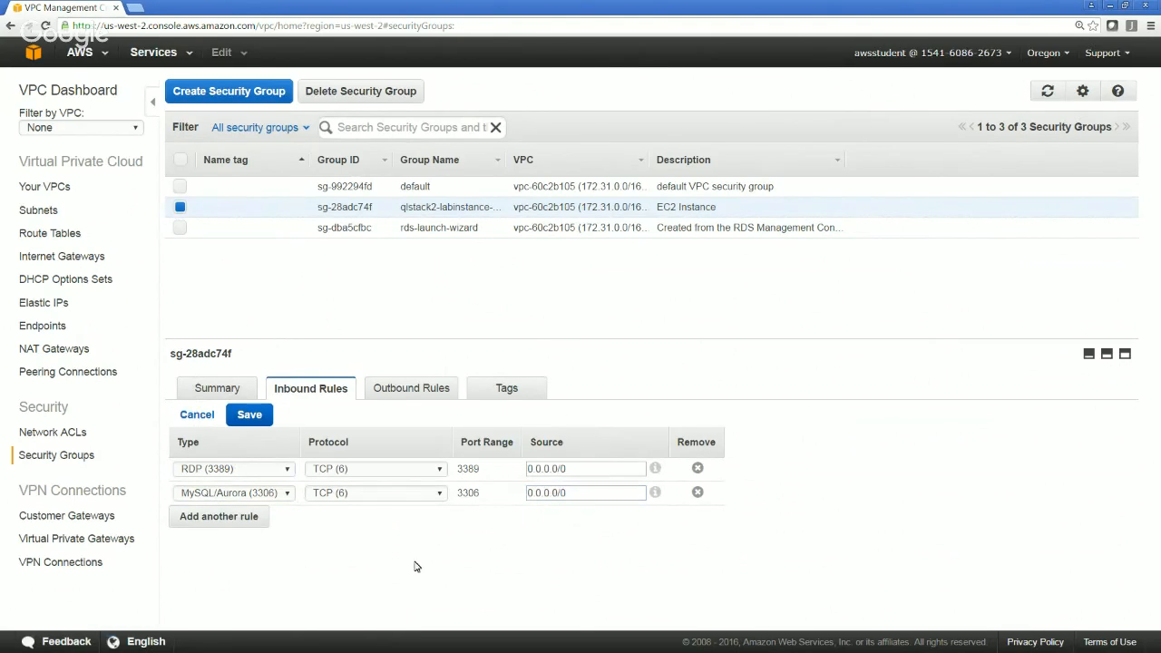
pyautogui.click(263, 422)
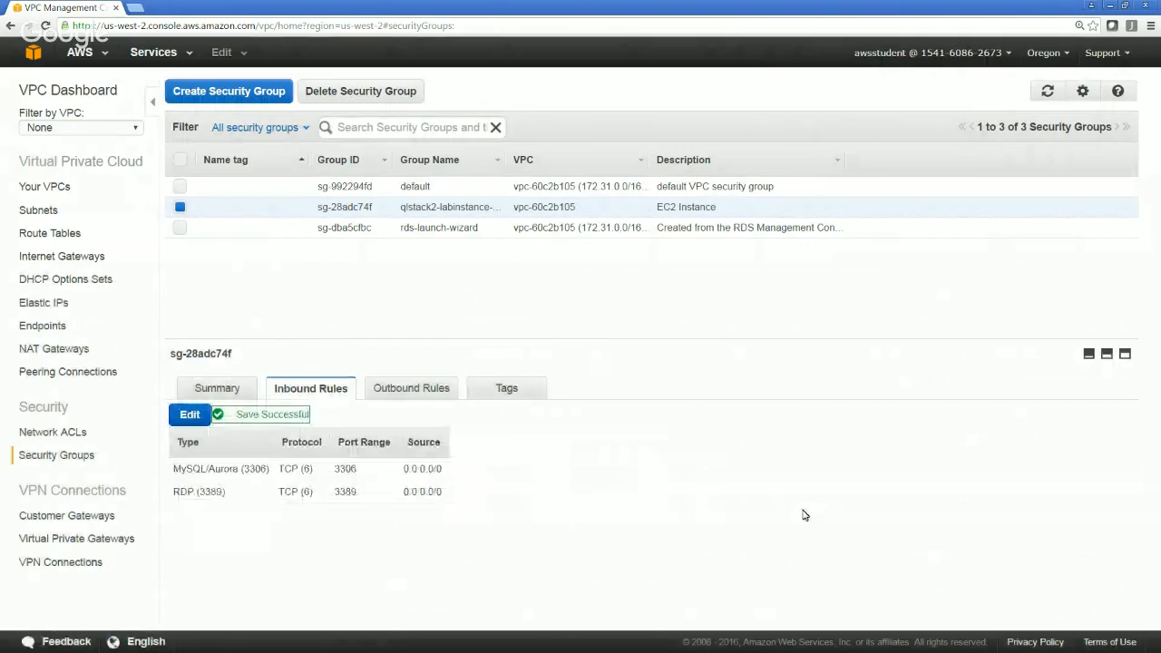
# Return to the RDS service and expand the rdslab instance in the DB instances list
pyautogui.click(144, 60)
pyautogui.click(61, 146)
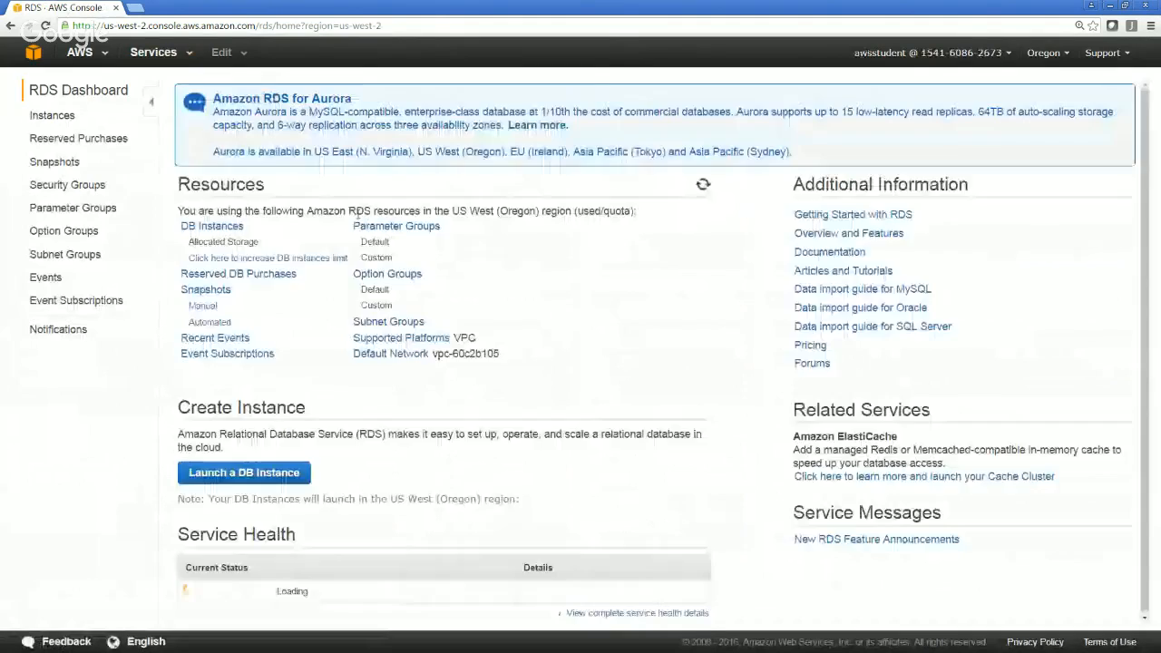
pyautogui.click(212, 227)
pyautogui.click(532, 196)
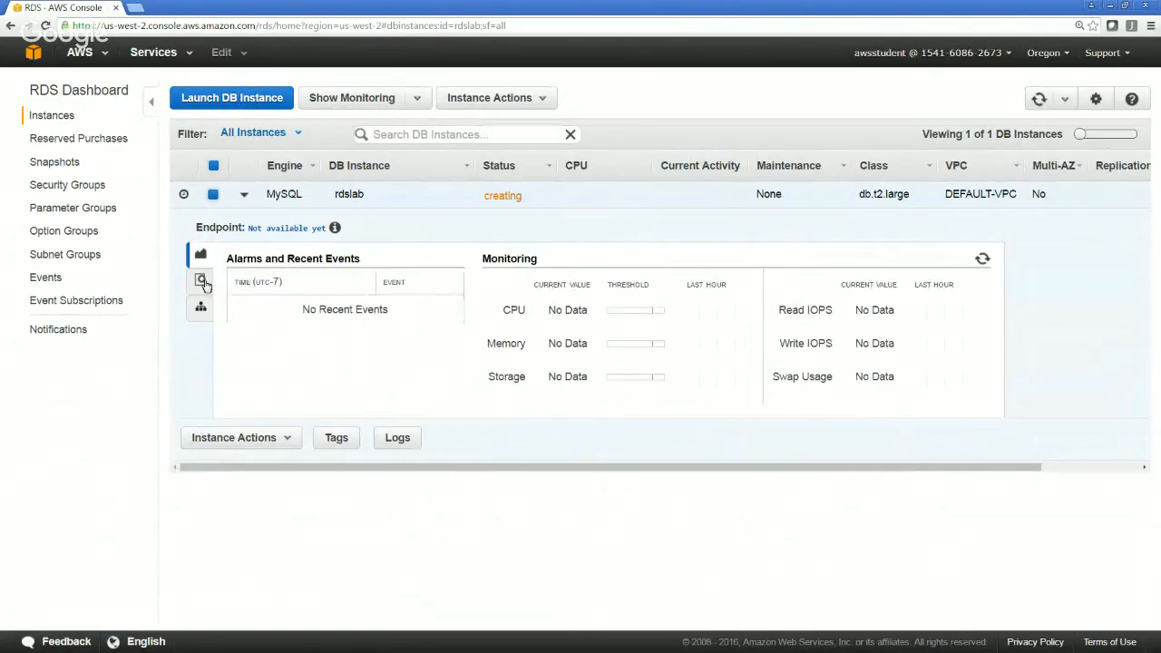
# Examine the rdslab instance's configuration details and bring up the actions available for it
pyautogui.click(201, 281)
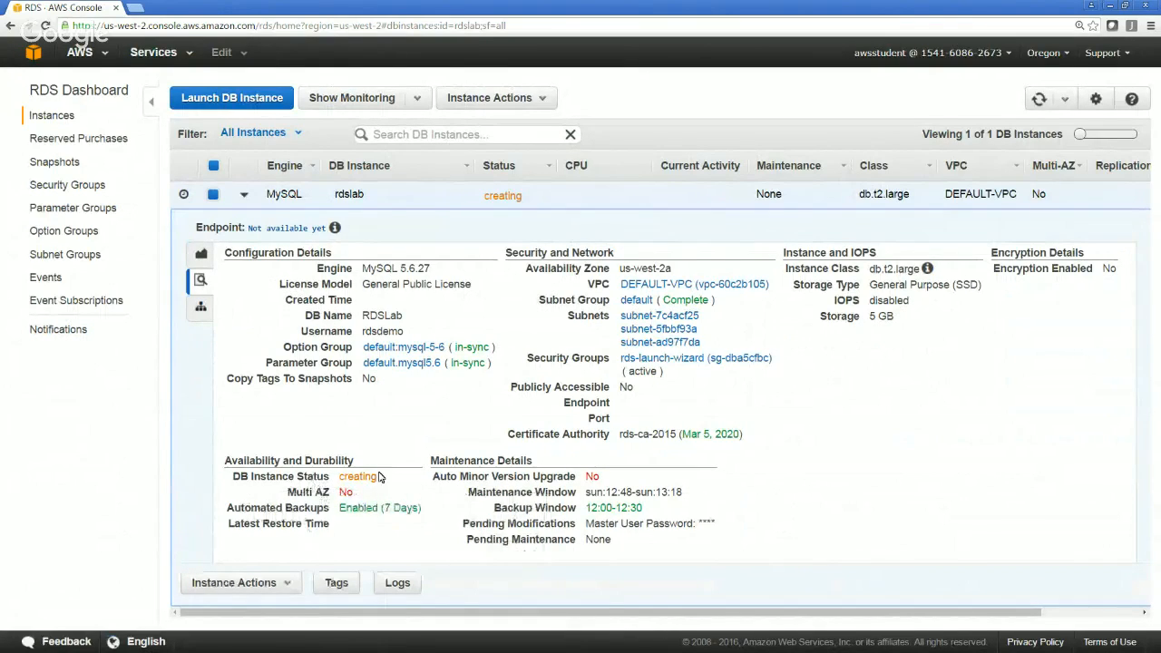
pyautogui.moveTo(327, 495)
pyautogui.rightClick(272, 194)
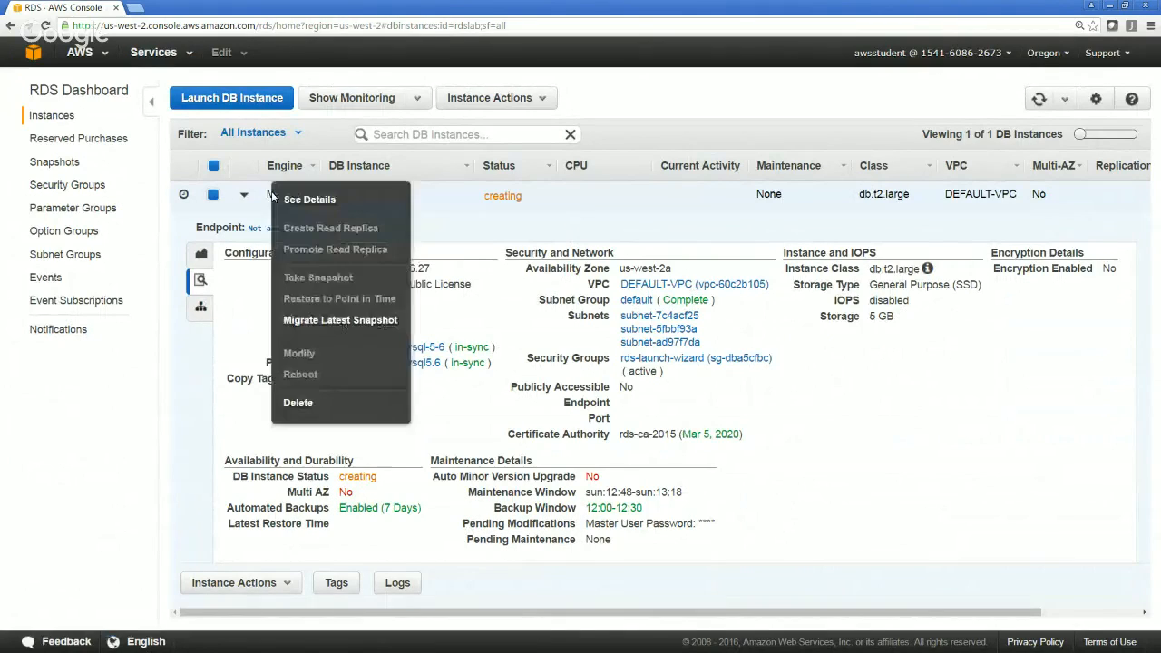
# Review the rdslab instance's full details page and available actions, and collapse its row in the DB instances list
pyautogui.click(331, 209)
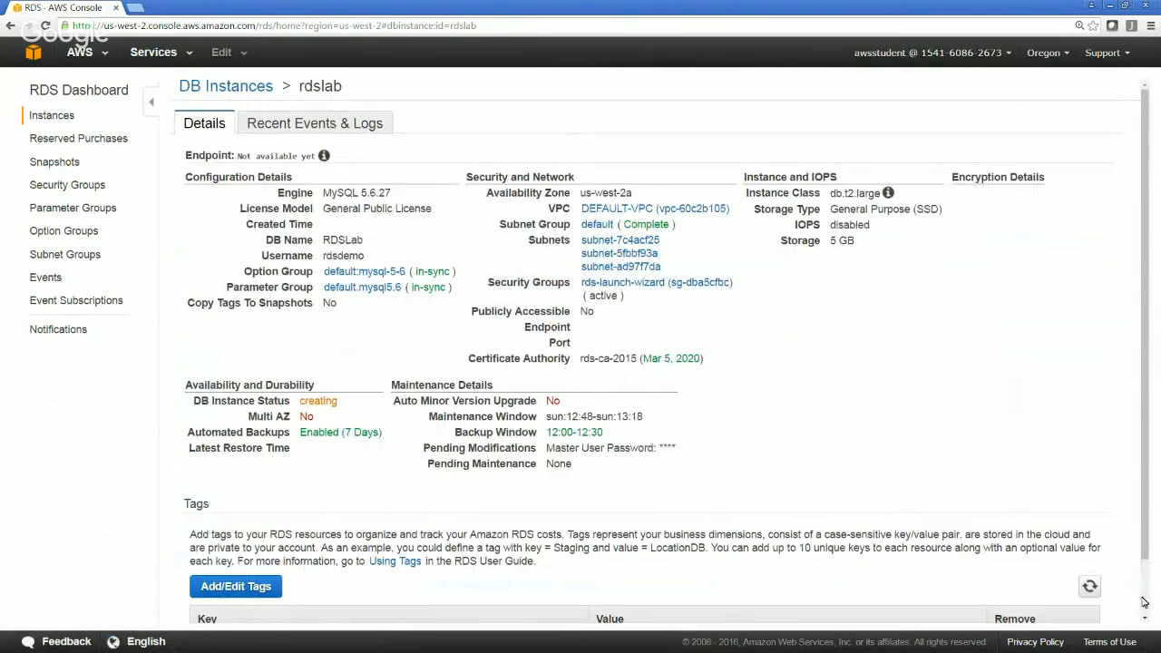
pyautogui.scroll(-2, 991, 355)
pyautogui.scroll(2, 991, 356)
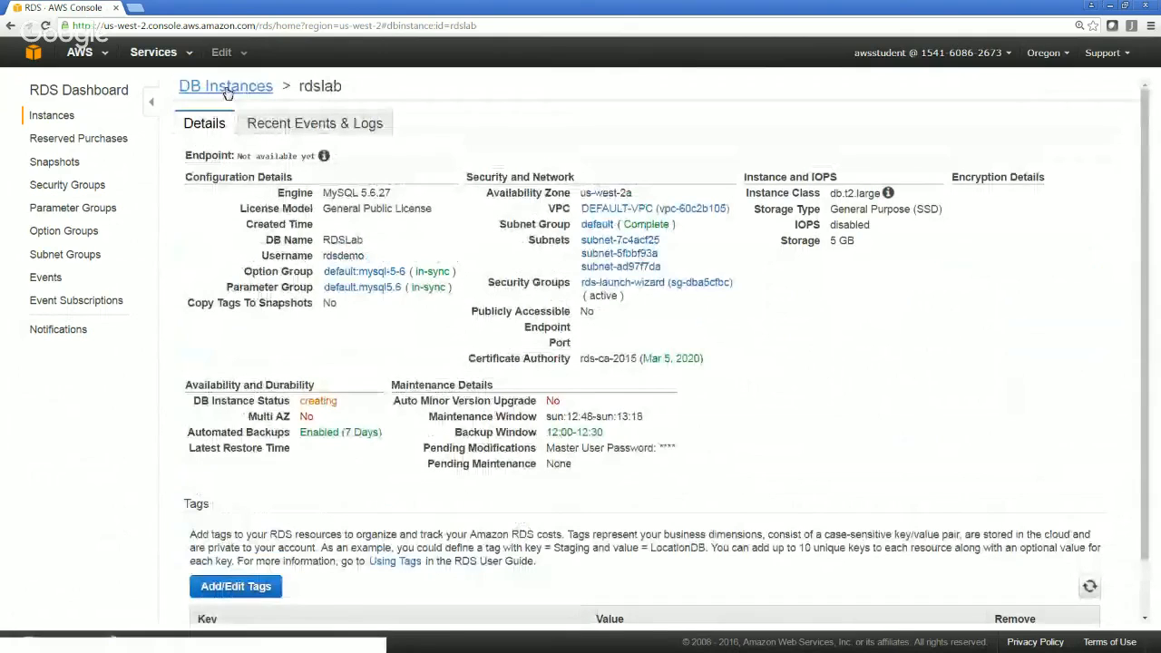
pyautogui.click(227, 91)
pyautogui.rightClick(357, 196)
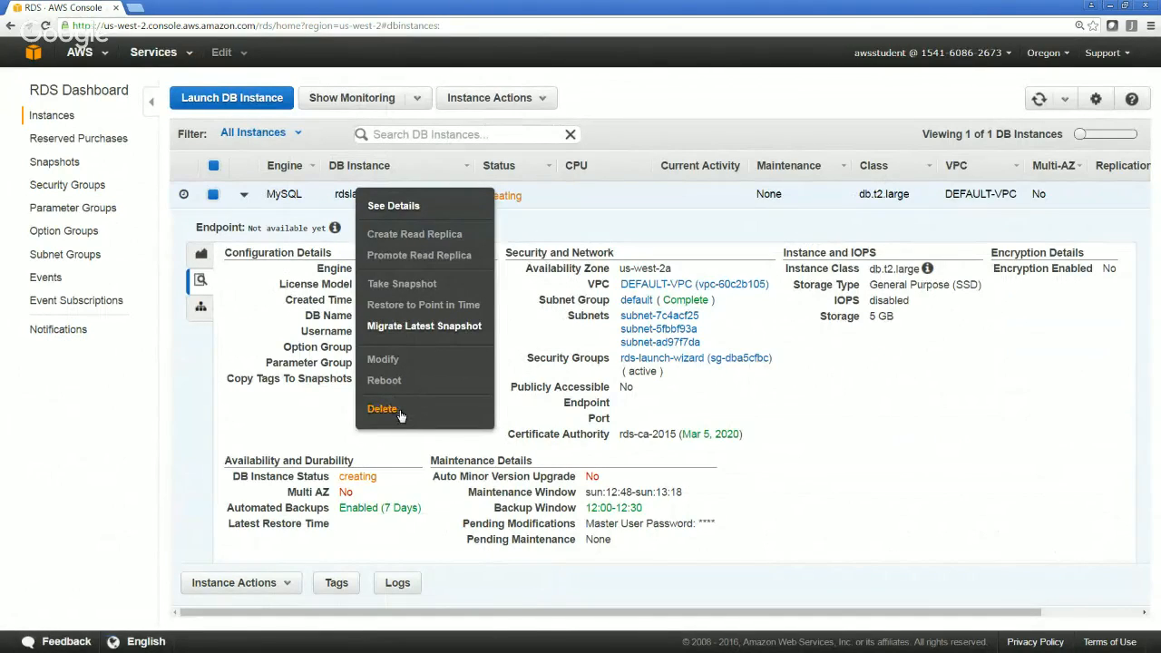
pyautogui.click(577, 215)
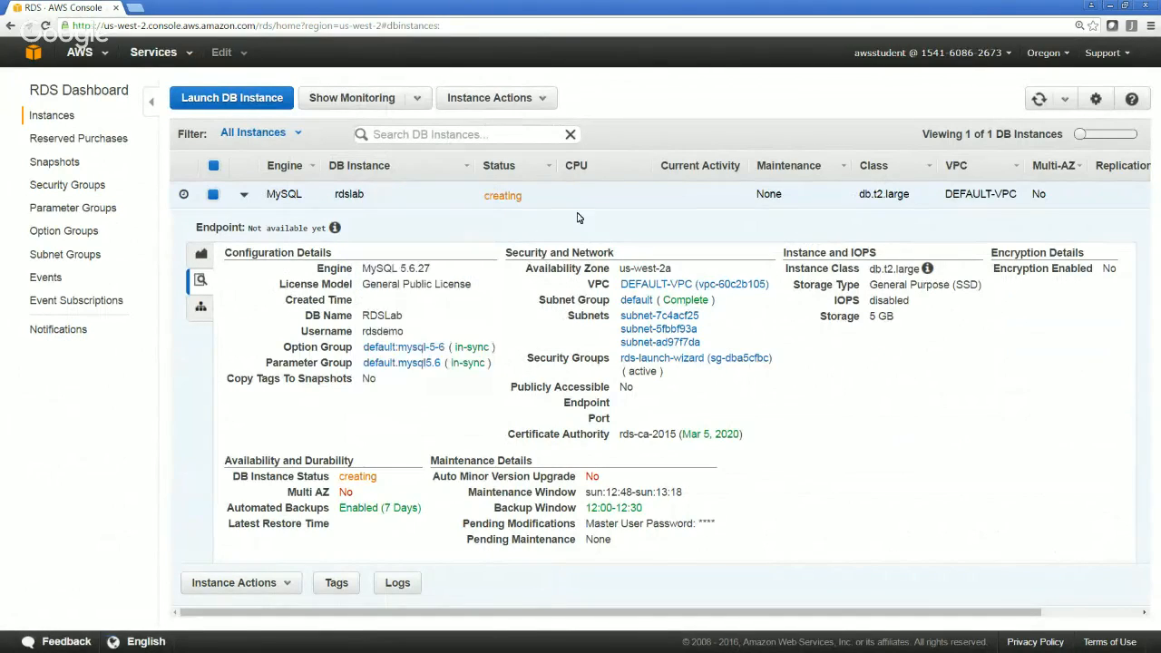
pyautogui.click(244, 196)
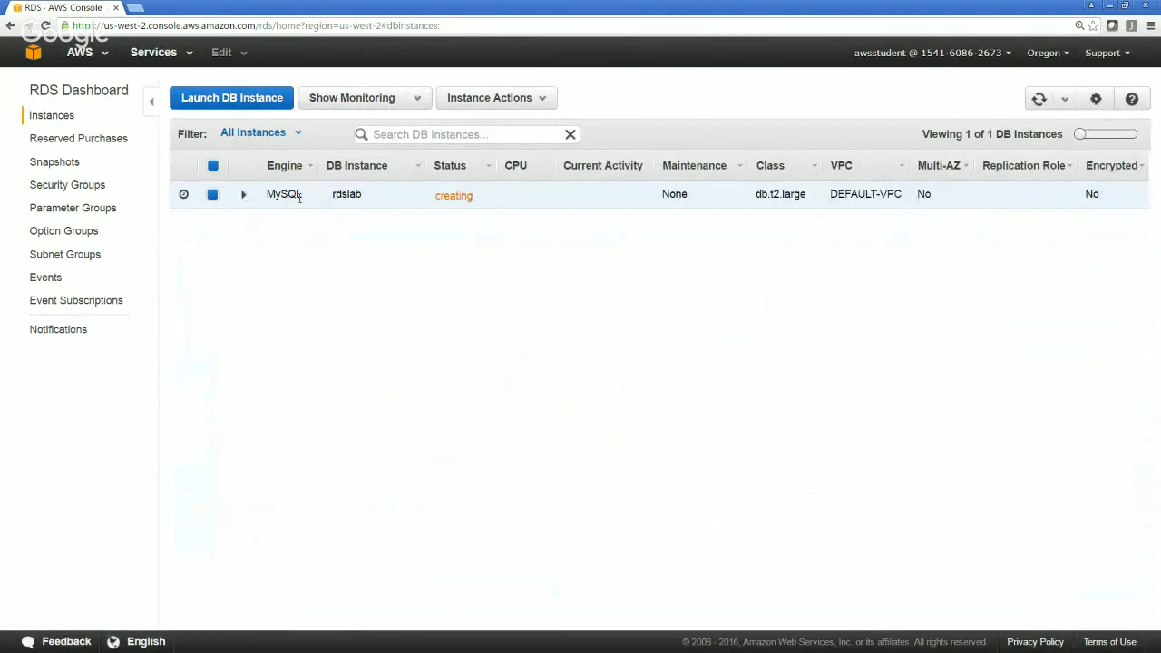
# Switch to the EC2 service and check the instance's public IP and its security group's inbound rules
pyautogui.click(145, 52)
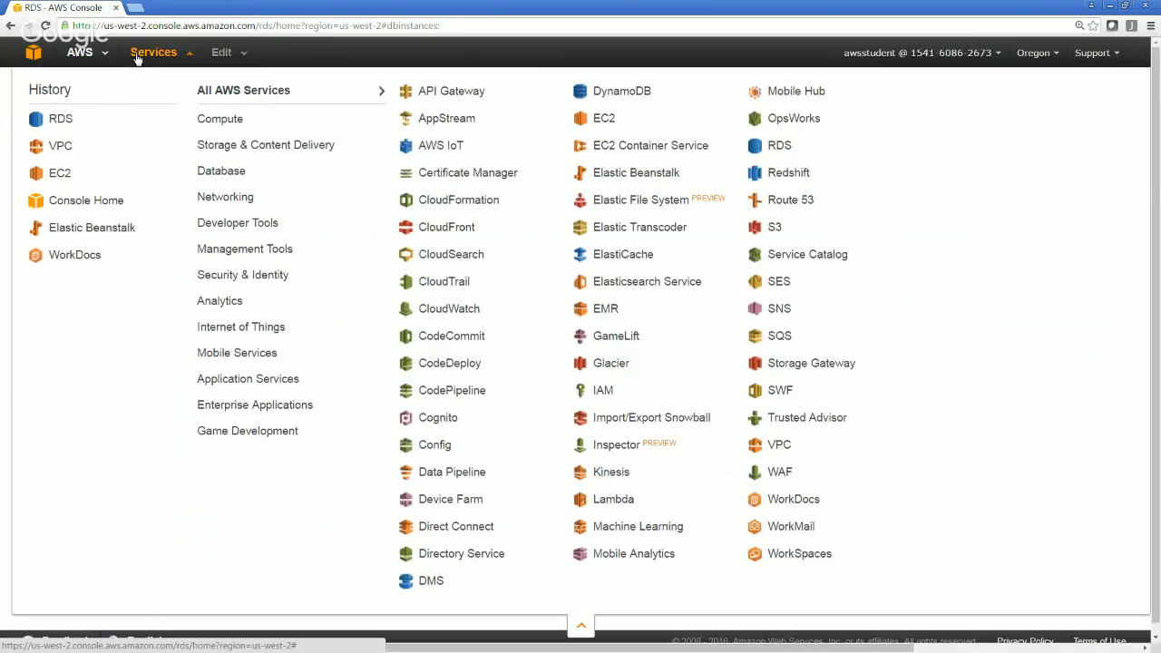
pyautogui.click(46, 177)
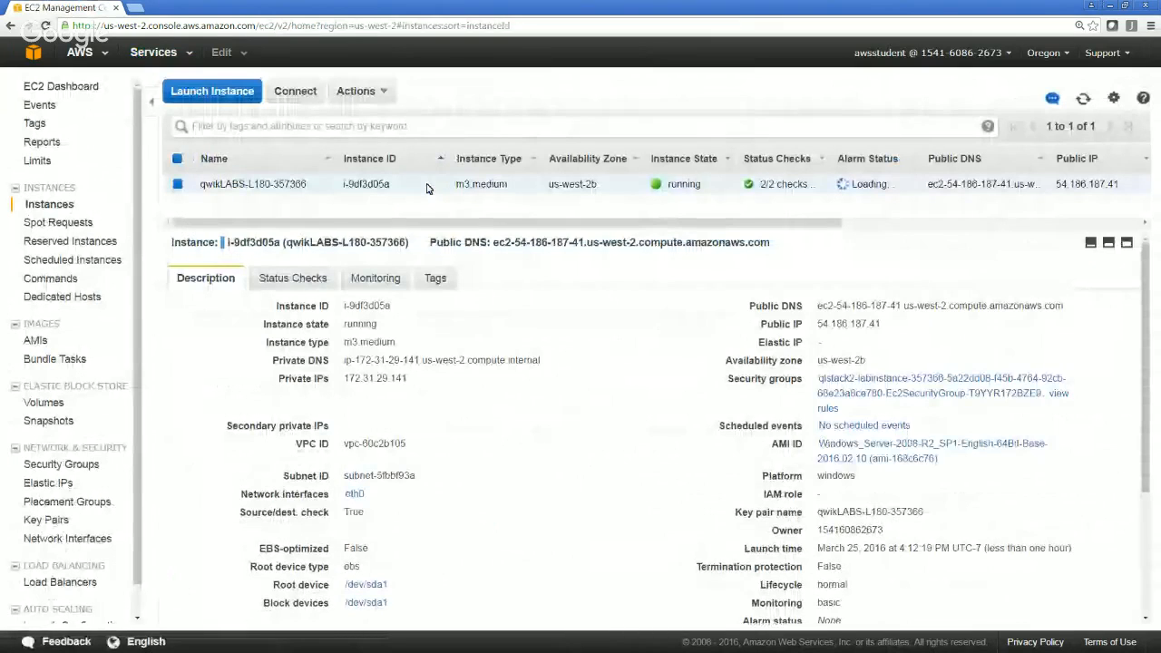
pyautogui.doubleClick(848, 323)
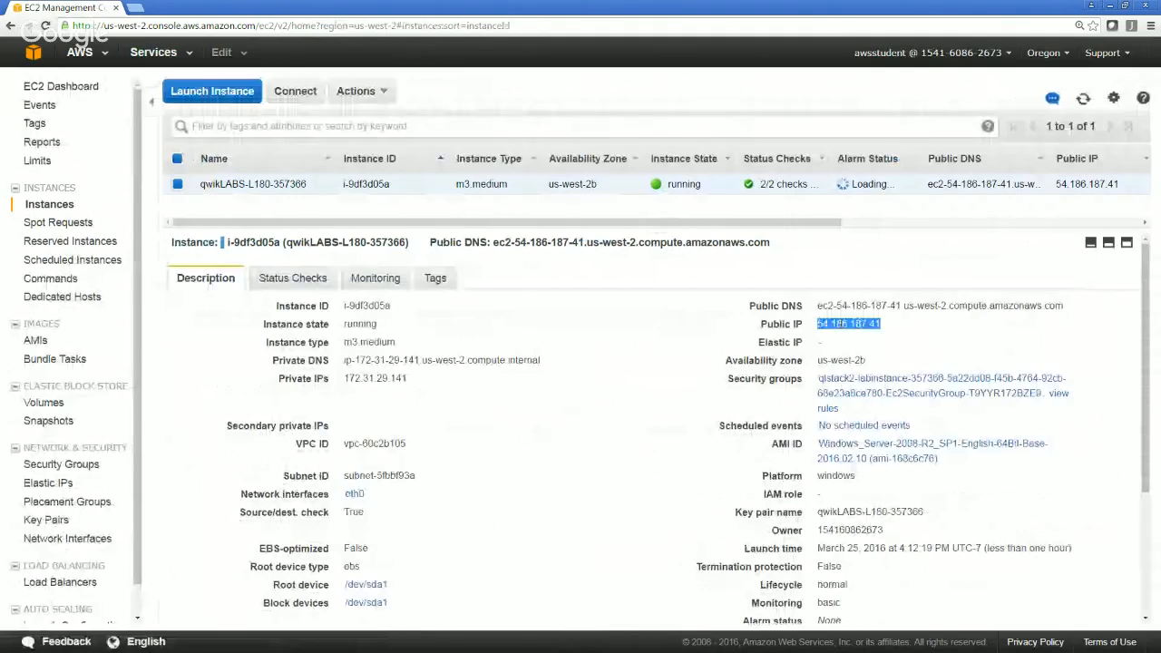
pyautogui.click(842, 323)
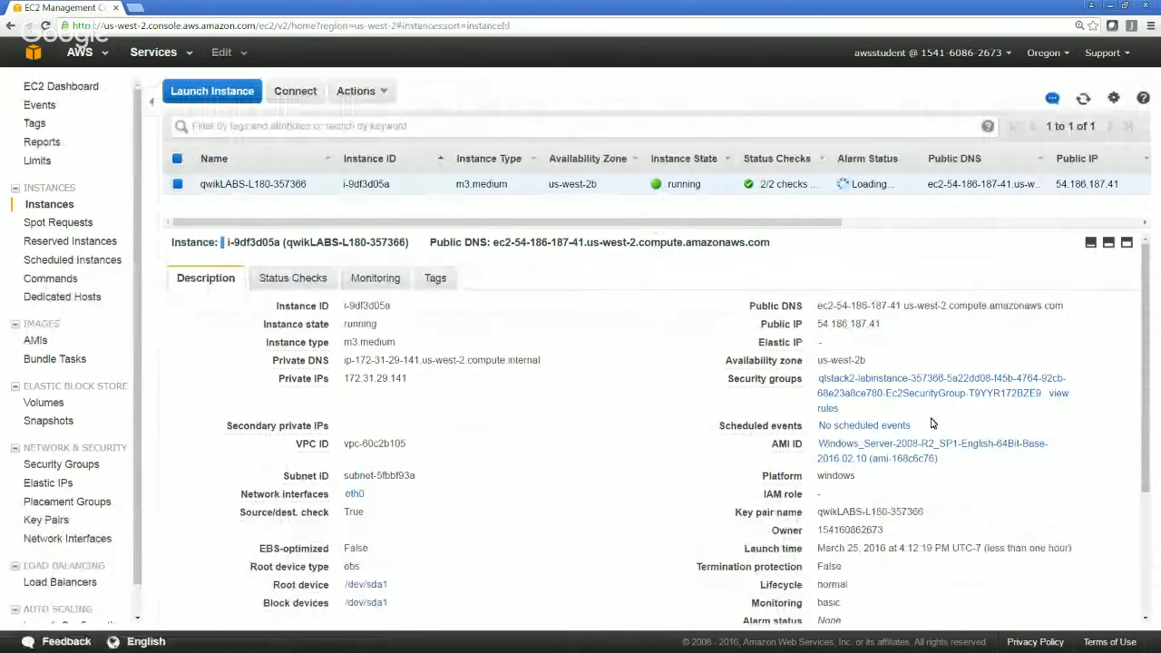
pyautogui.click(891, 381)
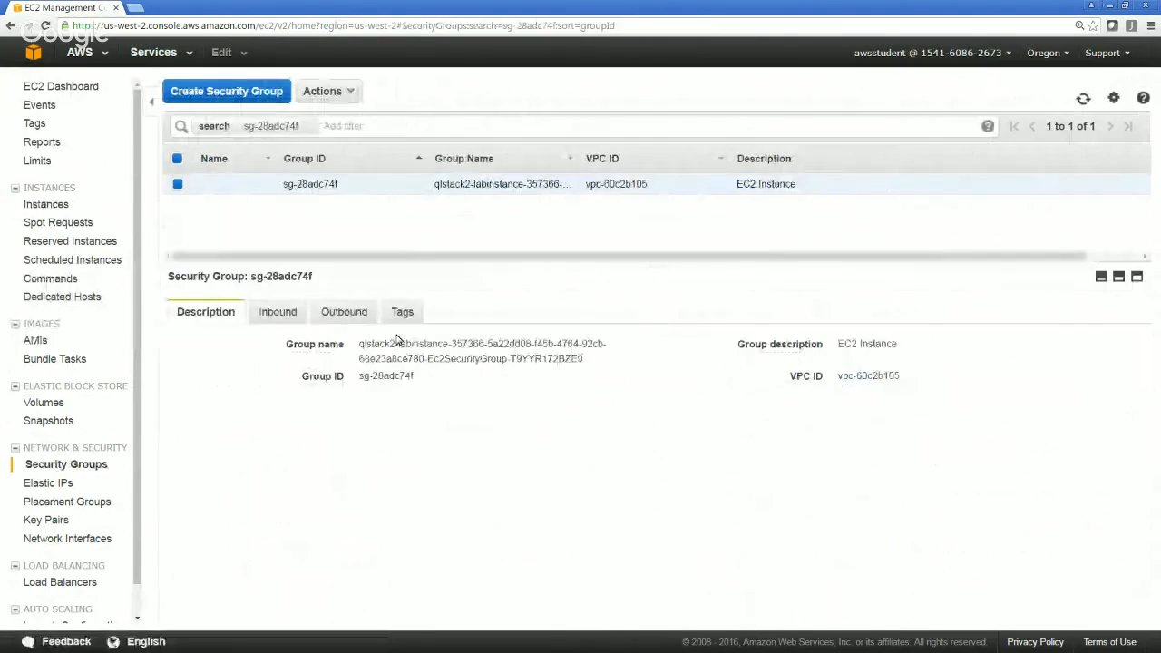
pyautogui.click(288, 316)
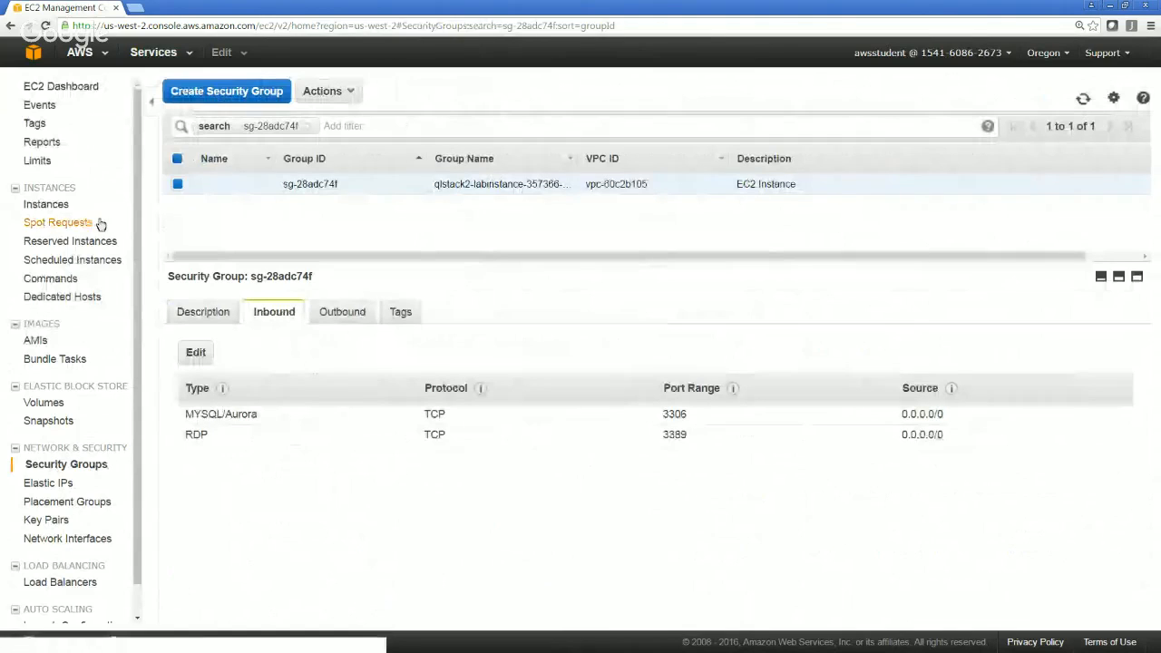
# Return to the EC2 instances list, copy the instance's public IP, and connect to it in a maximized Remote Desktop session
pyautogui.click(54, 203)
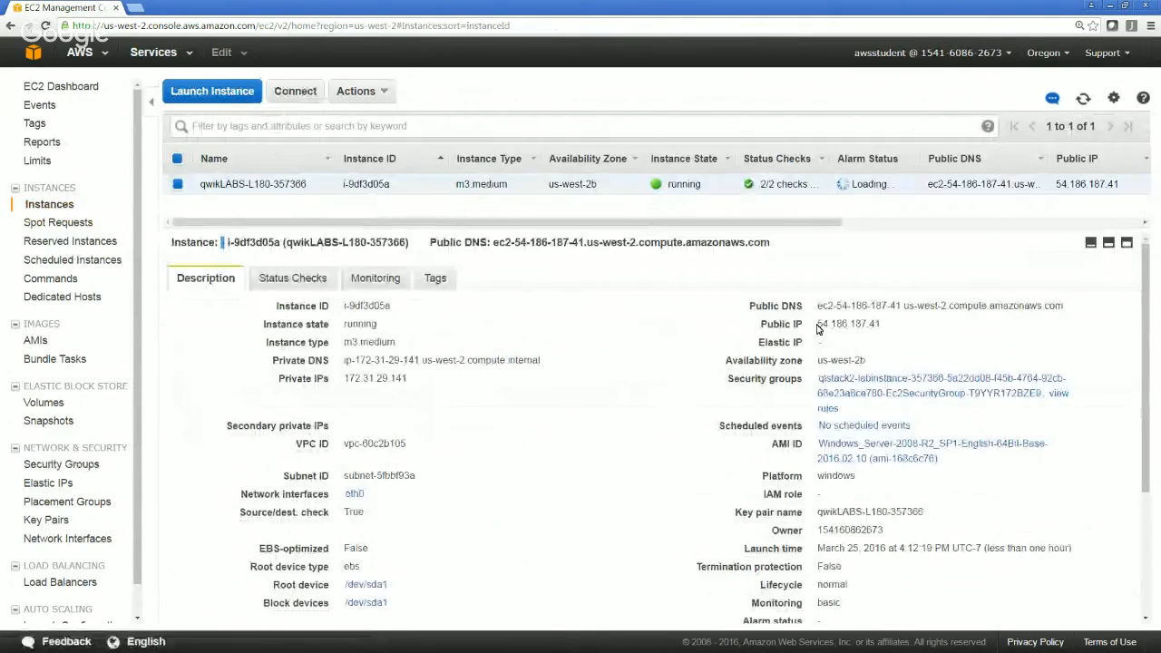
pyautogui.moveTo(817, 324); pyautogui.dragTo(881, 326)
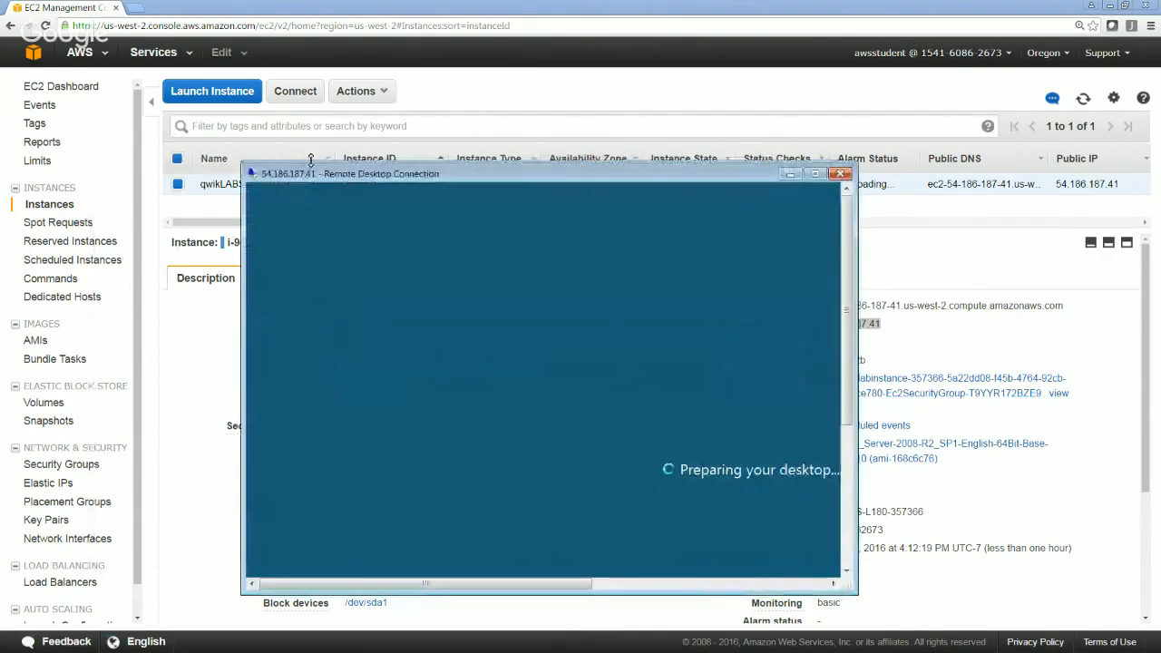
pyautogui.doubleClick(393, 172)
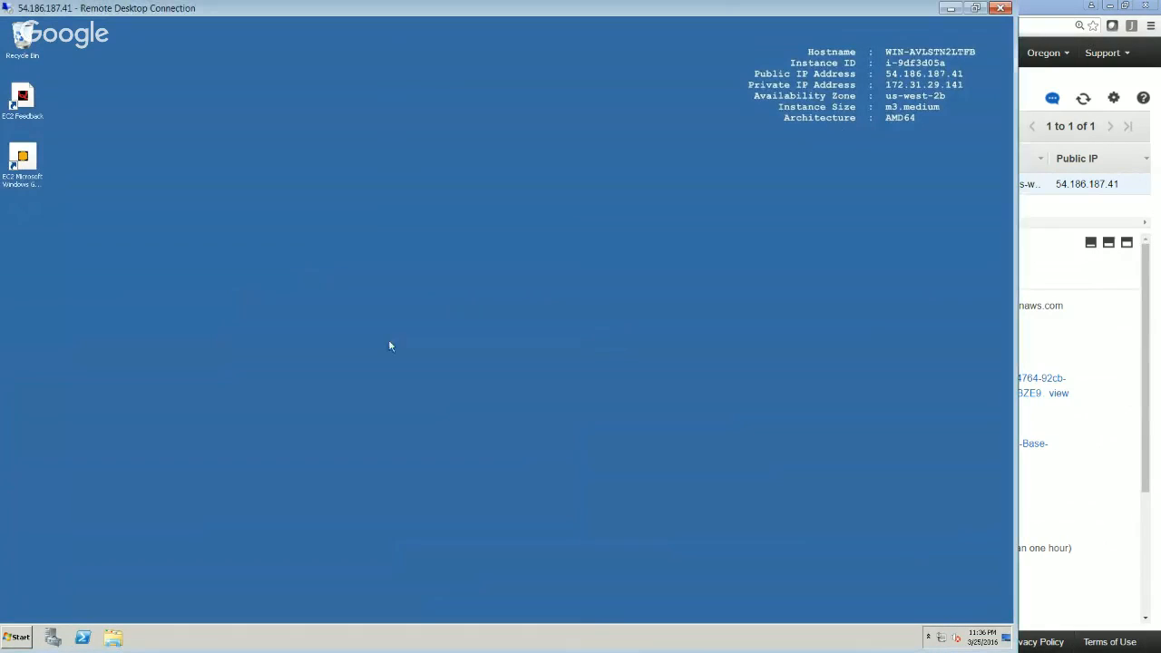
# Launch MySQL Workbench 6.3 CE on the remote Windows desktop
pyautogui.click(18, 639)
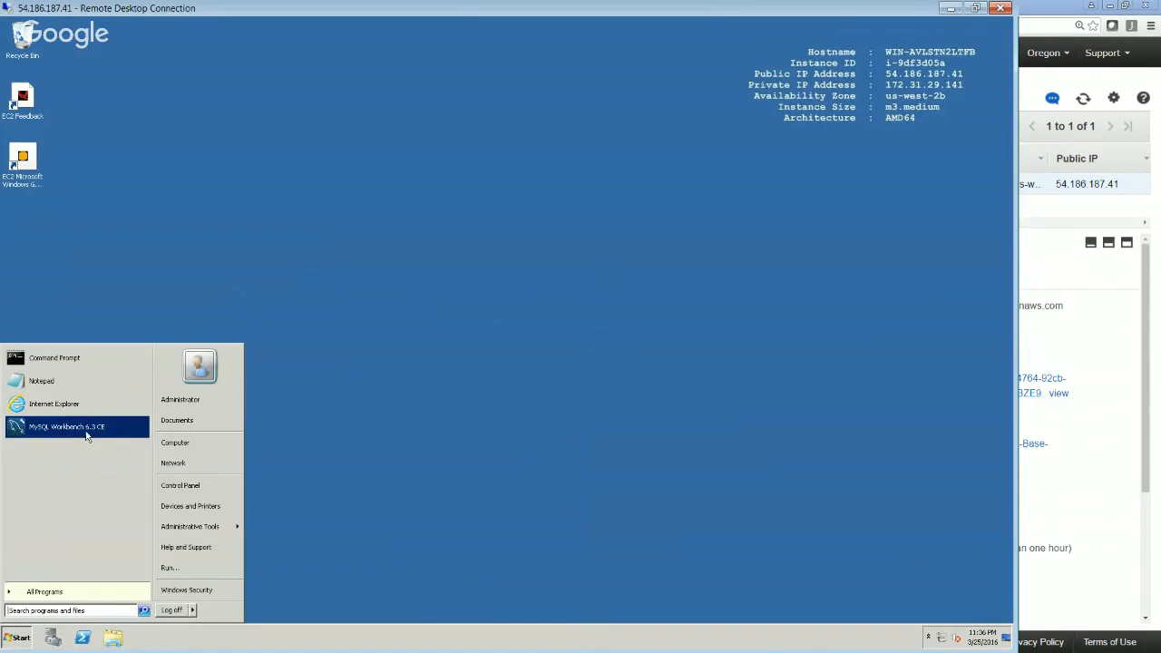
pyautogui.click(76, 437)
pyautogui.click(80, 434)
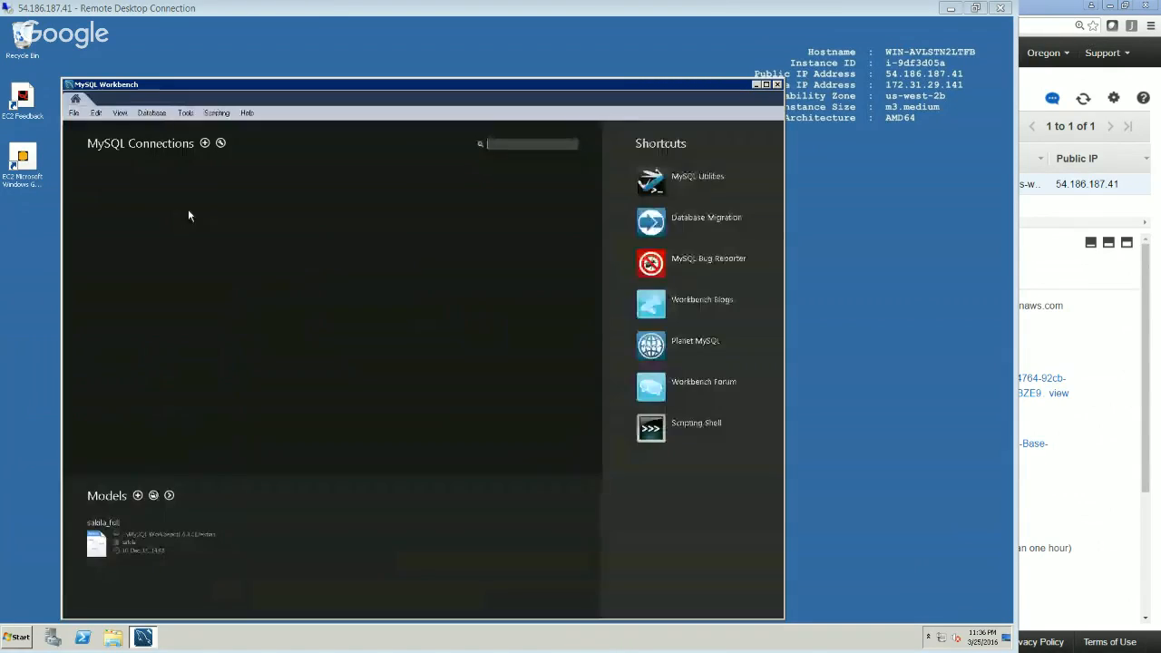
# Create a new MySQL server connection in Workbench's connection manager and name it RDSDemo
pyautogui.click(162, 115)
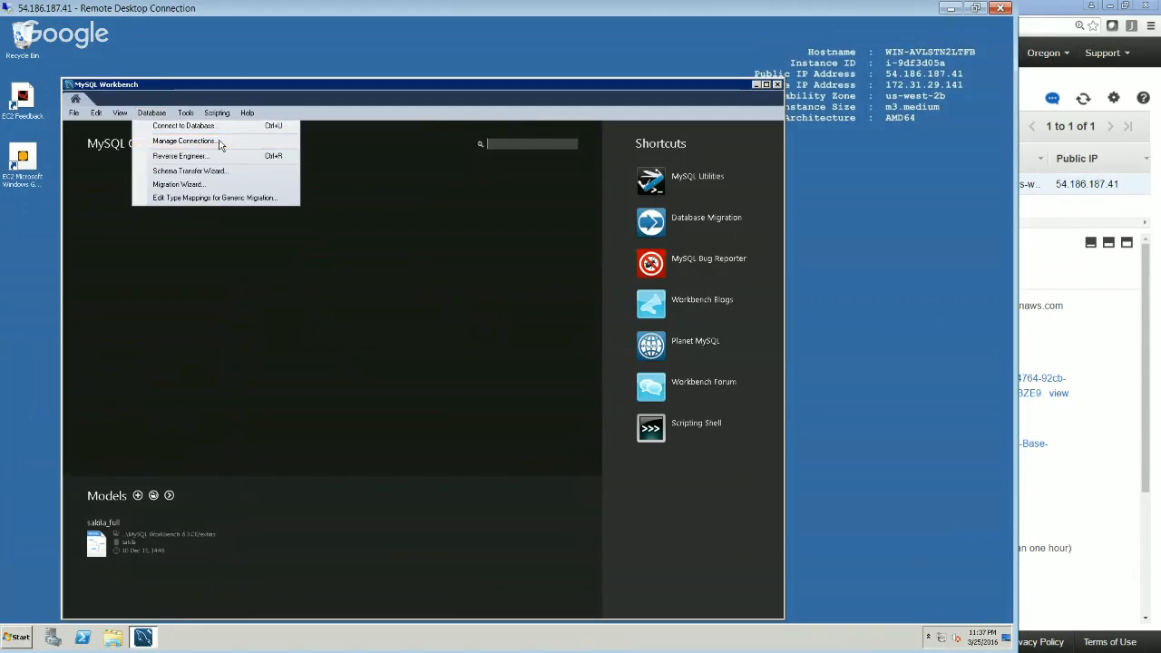
pyautogui.click(221, 143)
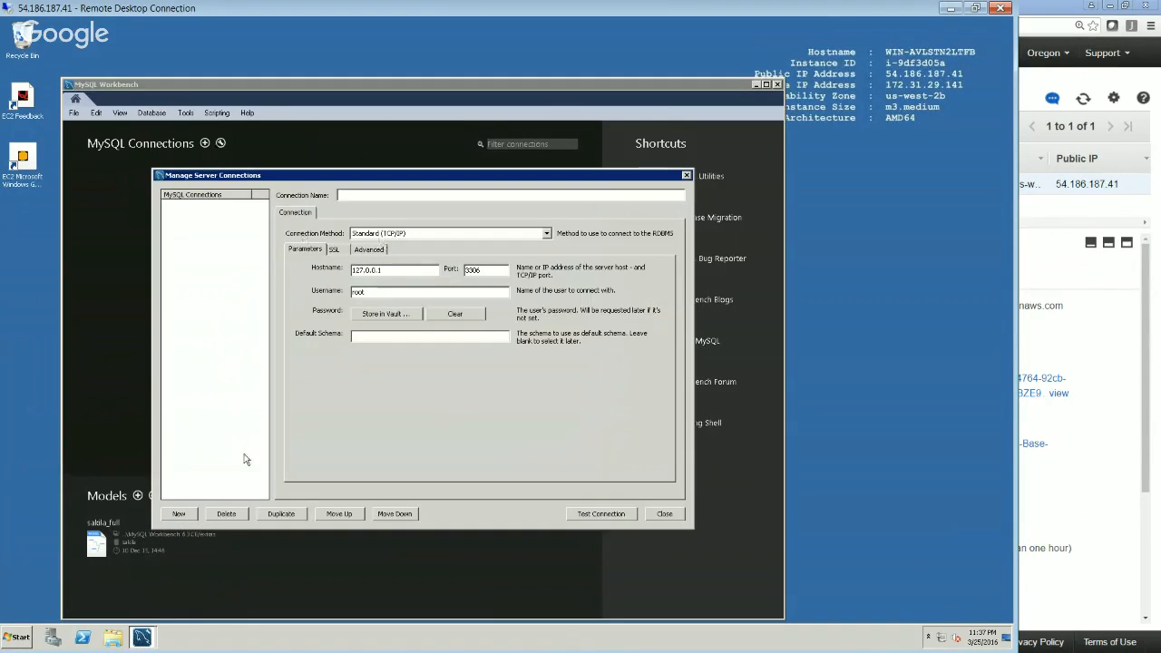
pyautogui.click(181, 515)
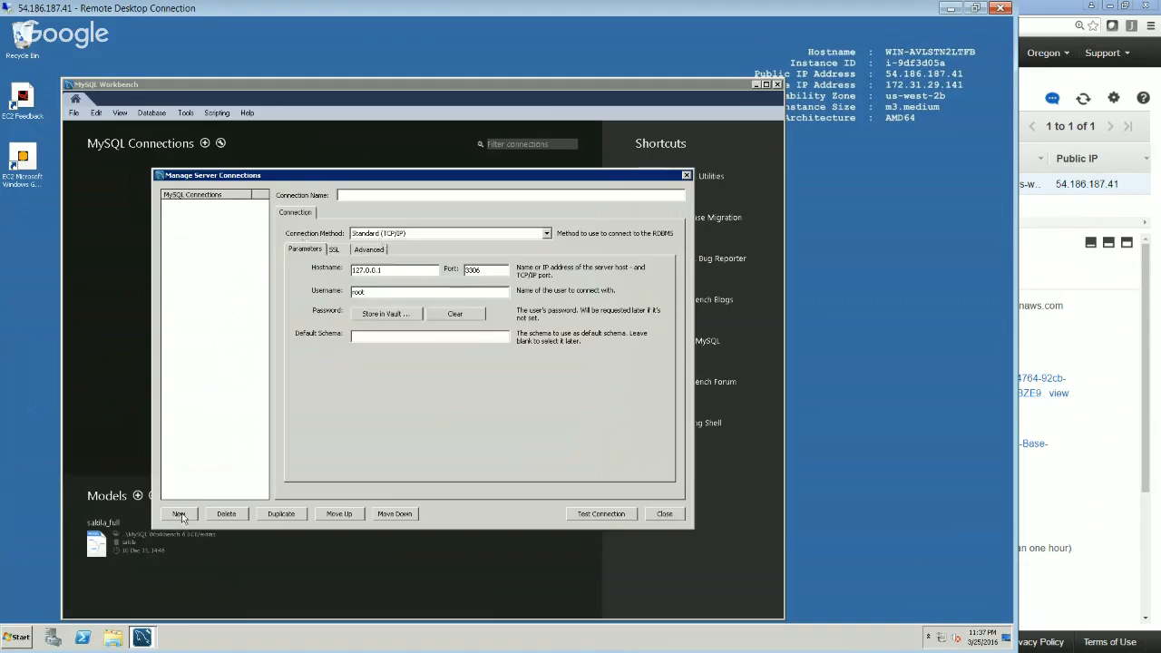
pyautogui.doubleClick(407, 195)
pyautogui.doubleClick(407, 196)
pyautogui.click(408, 196)
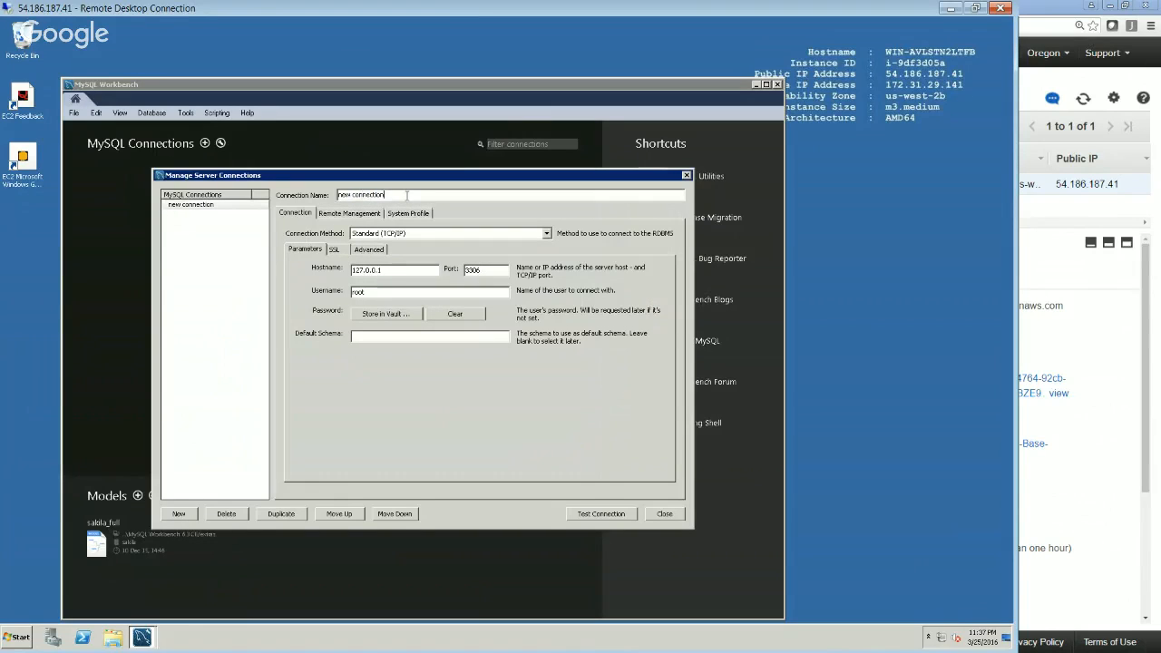
pyautogui.tripleClick(407, 195)
pyautogui.write('RDSDemo')
pyautogui.press('Tab')
pyautogui.press('Tab')
pyautogui.press('Tab')
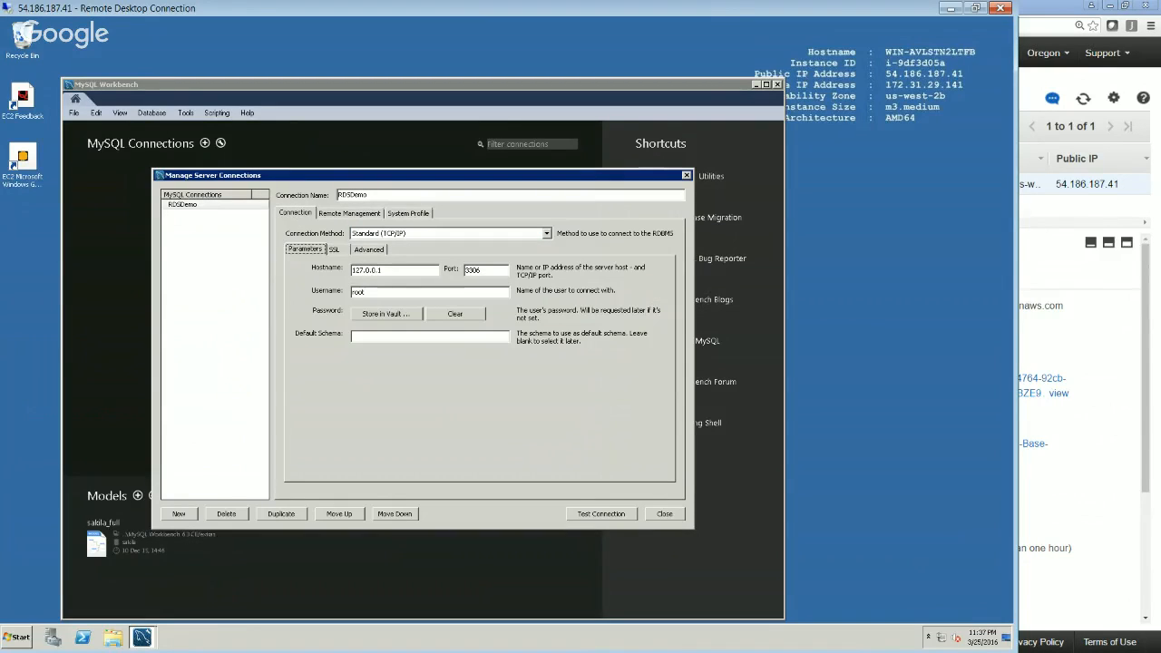
# Clear the RDSDemo connection's default hostname and set its username to rdsdemo
pyautogui.press('Tab')
pyautogui.press('BackSpace')
pyautogui.press('Tab')
pyautogui.press('Tab')
pyautogui.write('rdsdemo')
pyautogui.press('Tab')
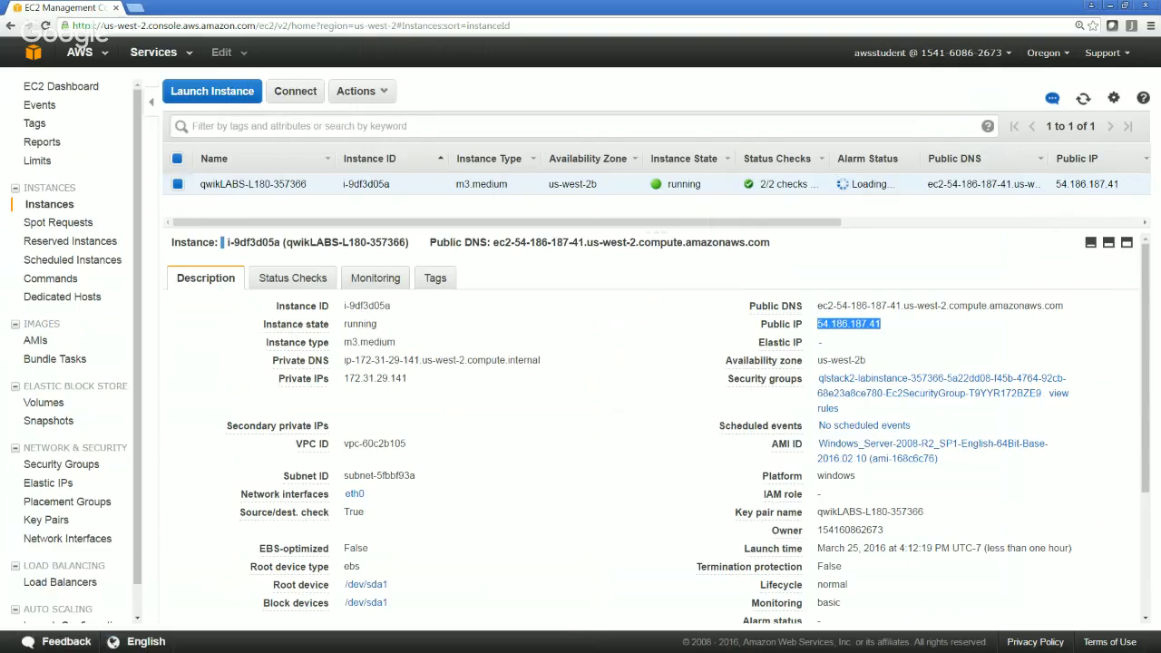
# Switch to the RDS service in the AWS console, show the rdslab instance's configuration details, and copy its endpoint
pyautogui.click(153, 52)
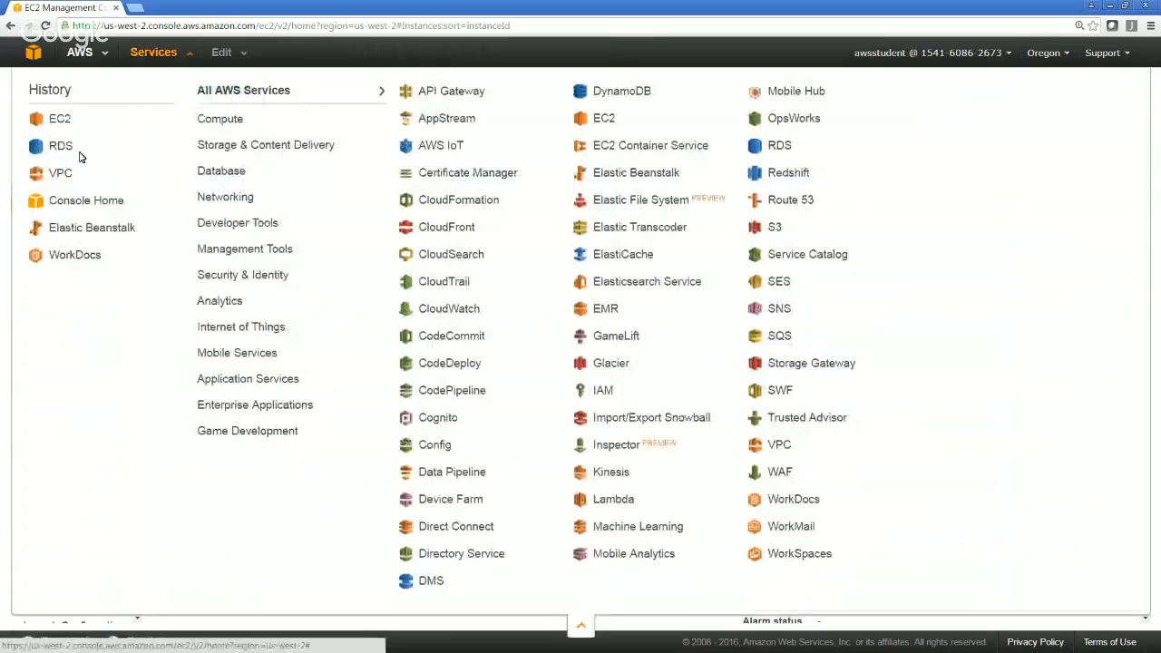
pyautogui.click(78, 154)
pyautogui.click(366, 189)
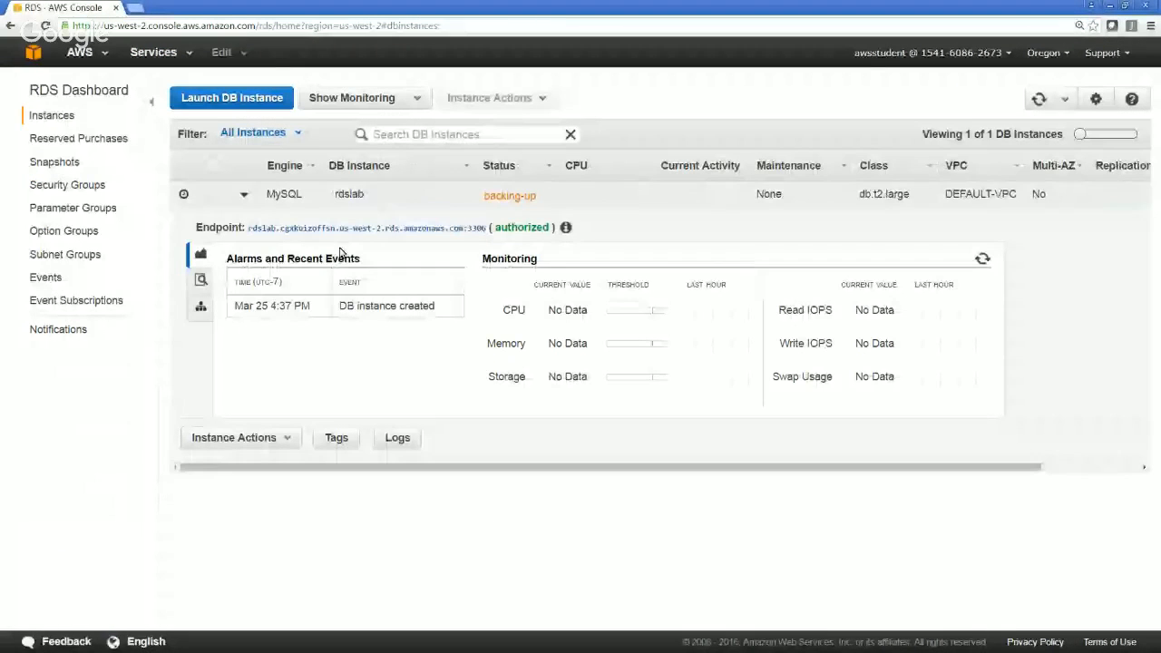
pyautogui.click(201, 279)
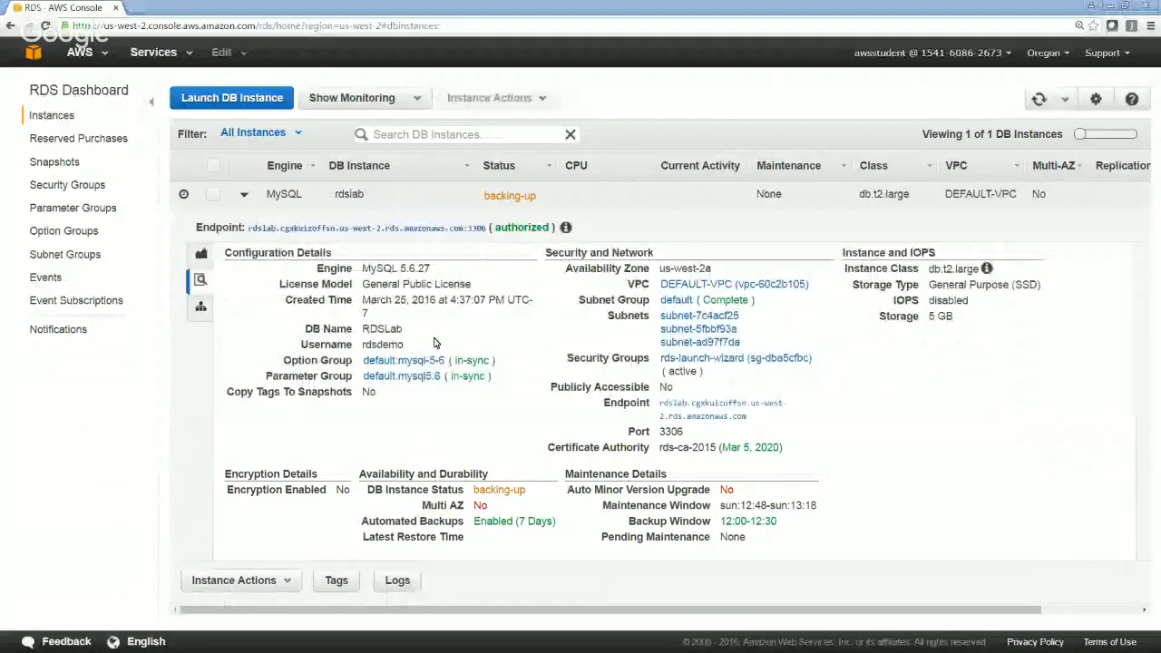
pyautogui.hotkey('alt', 'Tab')
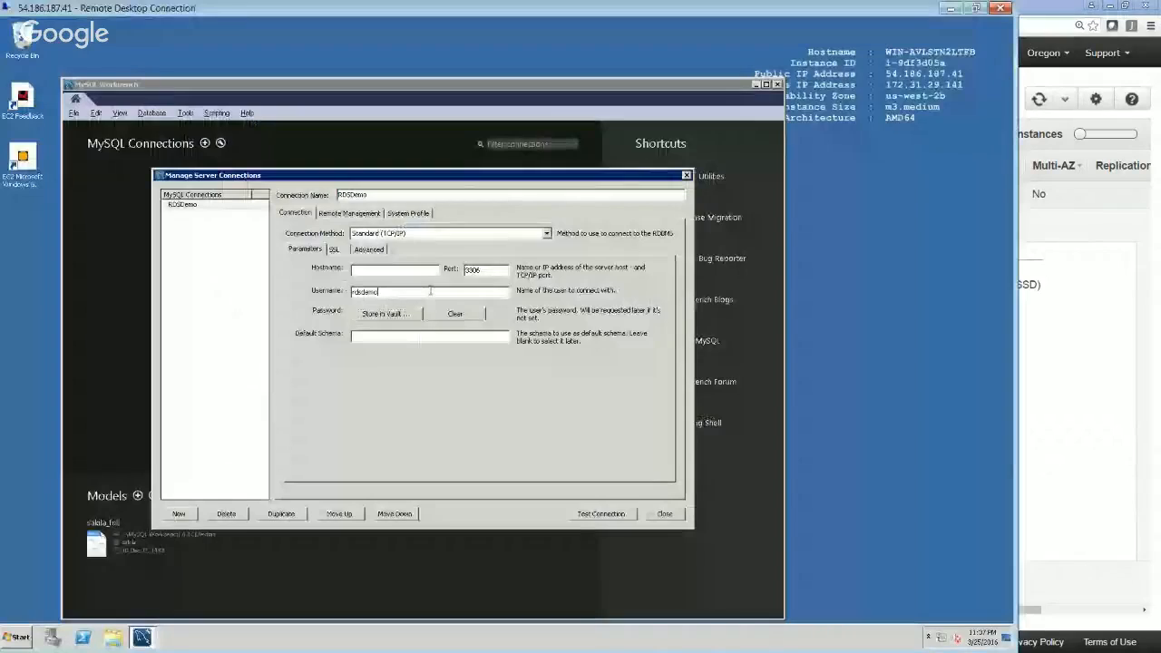
pyautogui.click(397, 271)
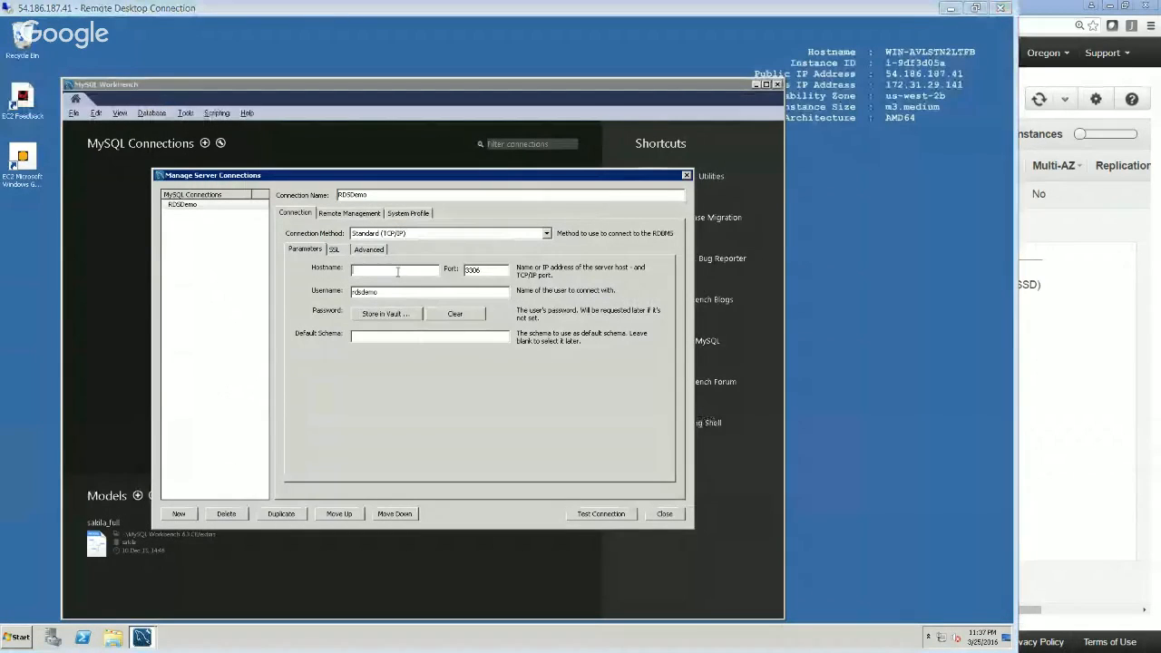
pyautogui.hotkey('alt', 'Tab')
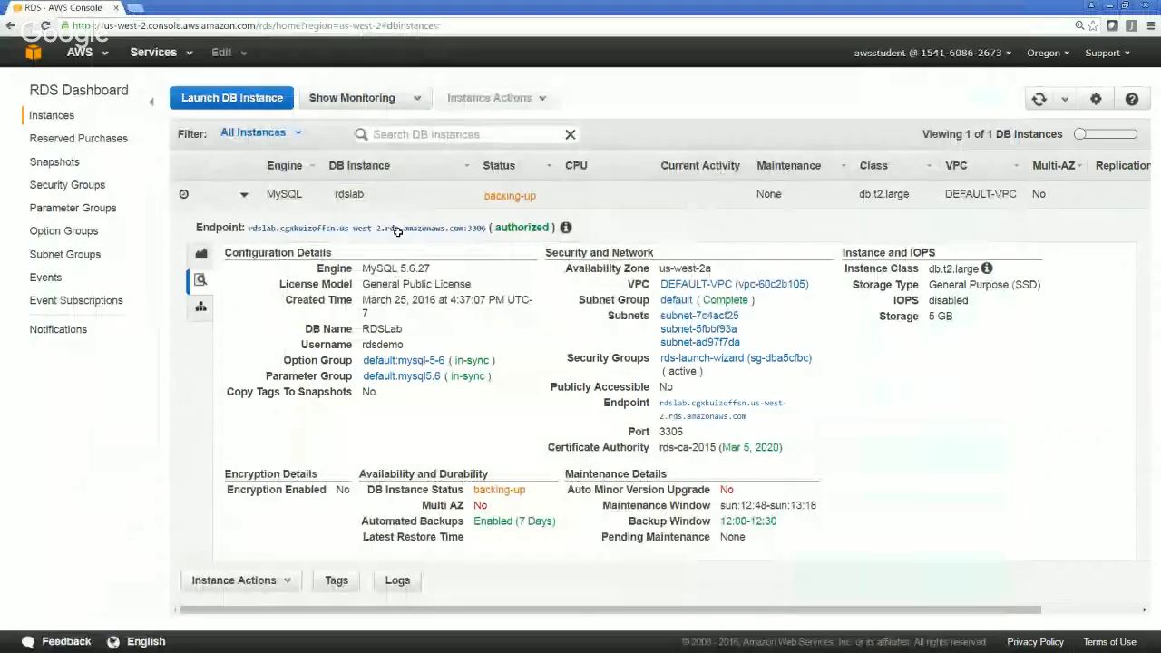
pyautogui.tripleClick(397, 231)
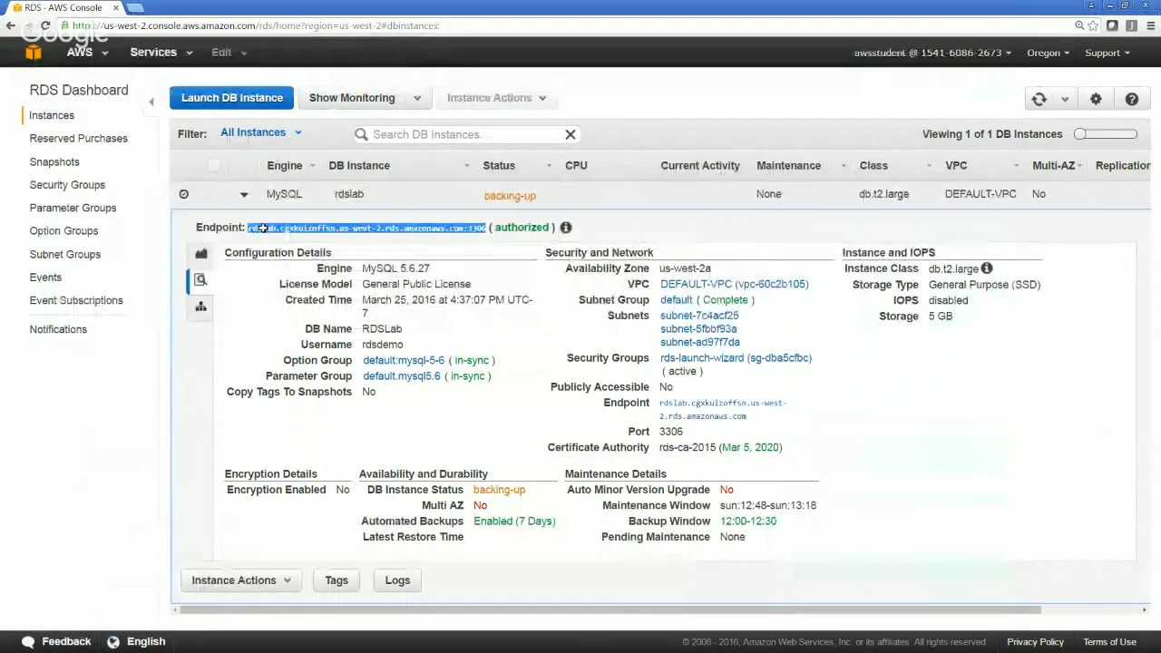
# Set the RDSDemo connection's hostname in MySQL Workbench to the copied rdslab endpoint without its port suffix, and test the connection
pyautogui.hotkey('alt', 'Tab')
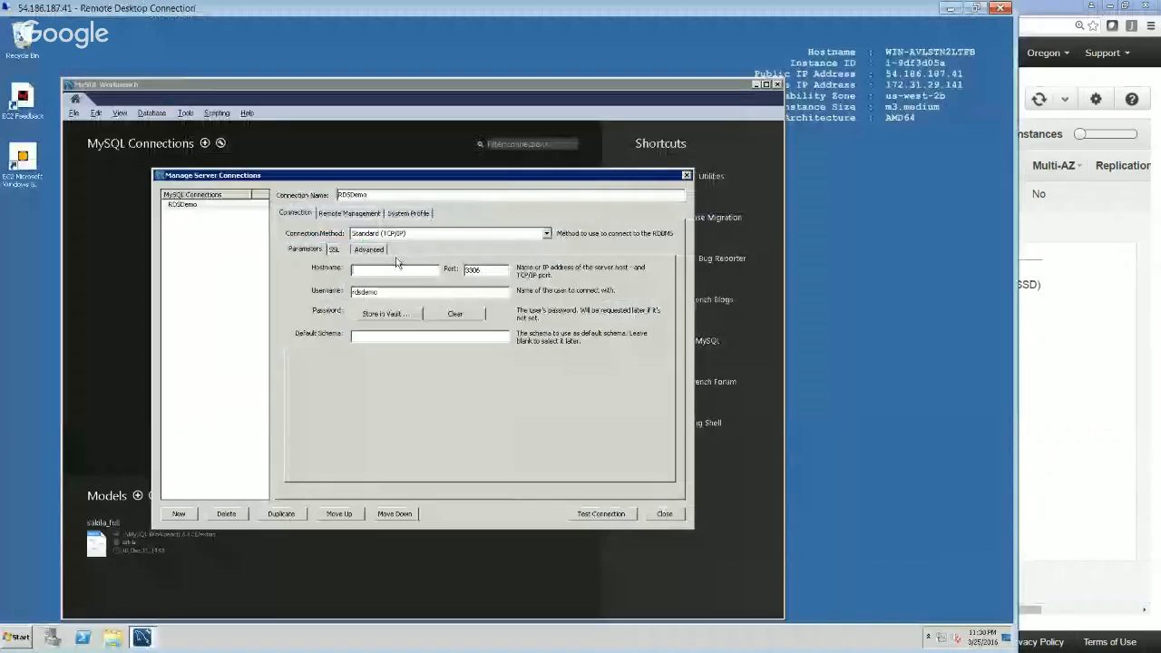
pyautogui.click(396, 269)
pyautogui.hotkey('ctrl', 'v')
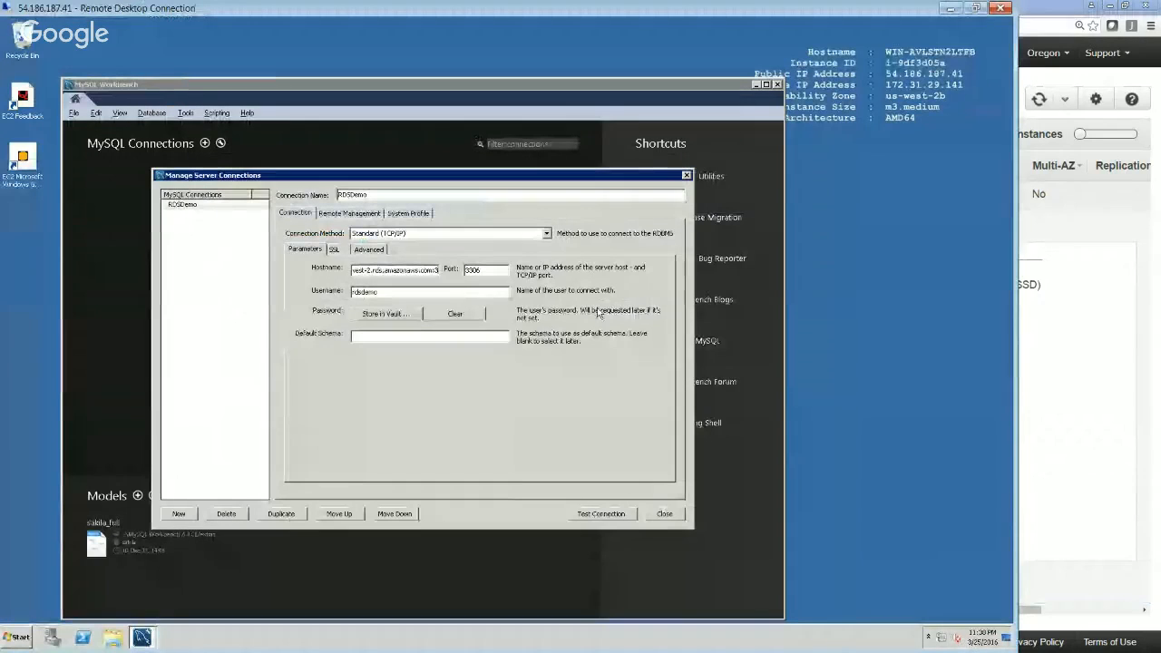
pyautogui.press('Tab')
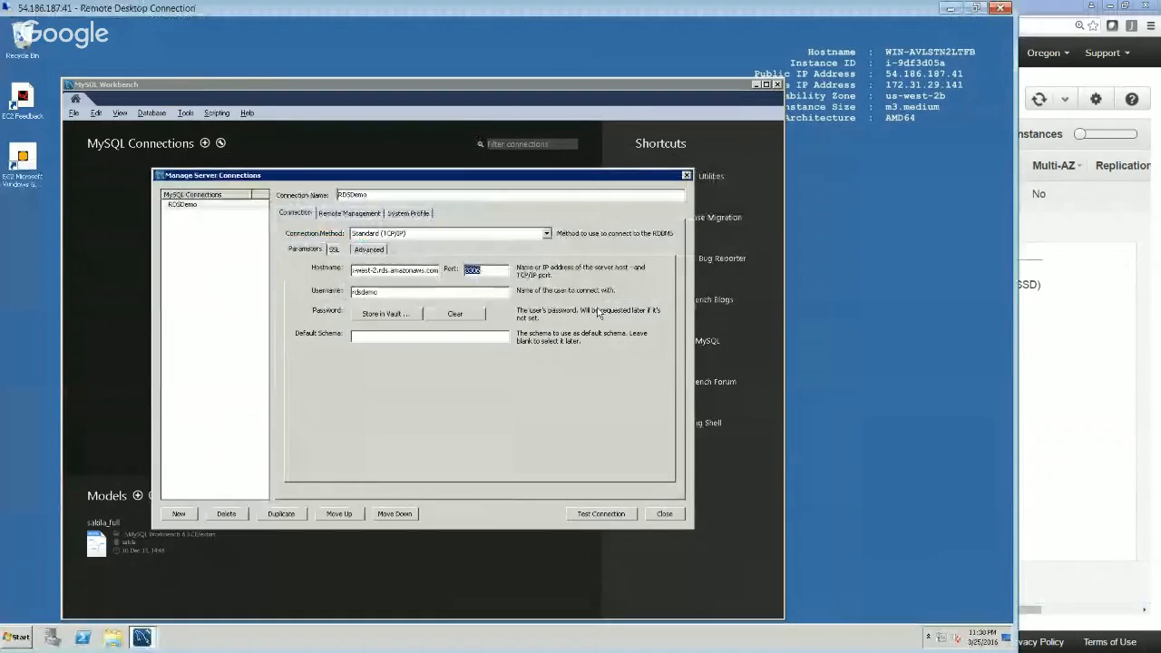
pyautogui.press('Tab')
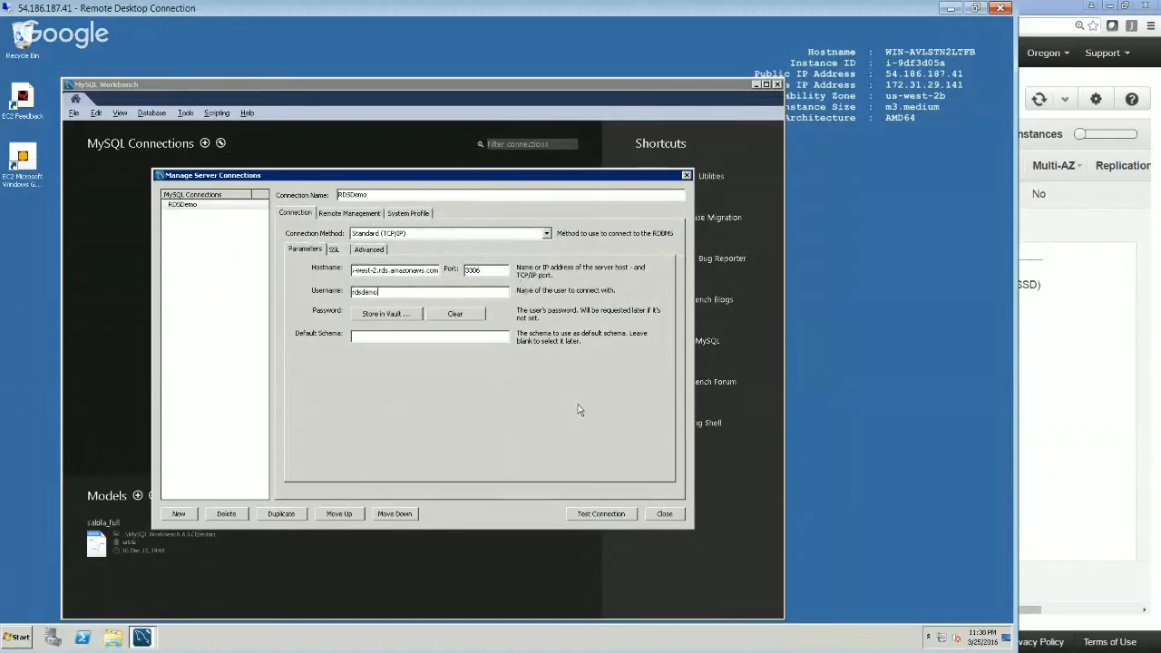
pyautogui.click(584, 517)
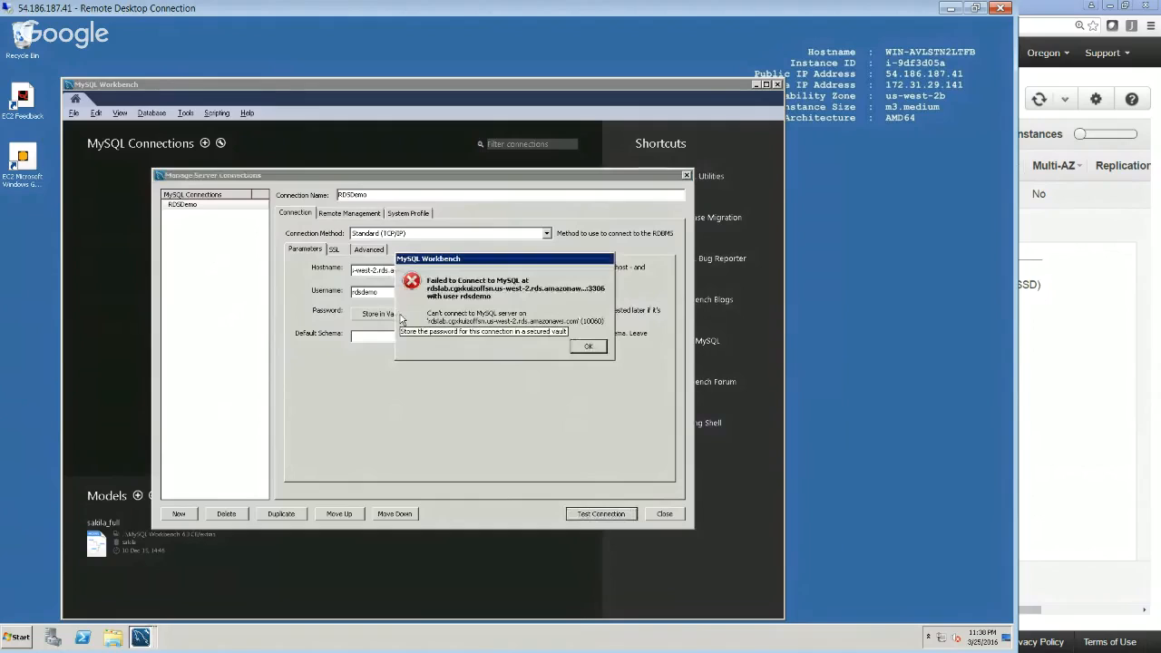
pyautogui.press('Return')
# Store the RDSDemo connection's password in the vault, and test the connection again
pyautogui.click(379, 314)
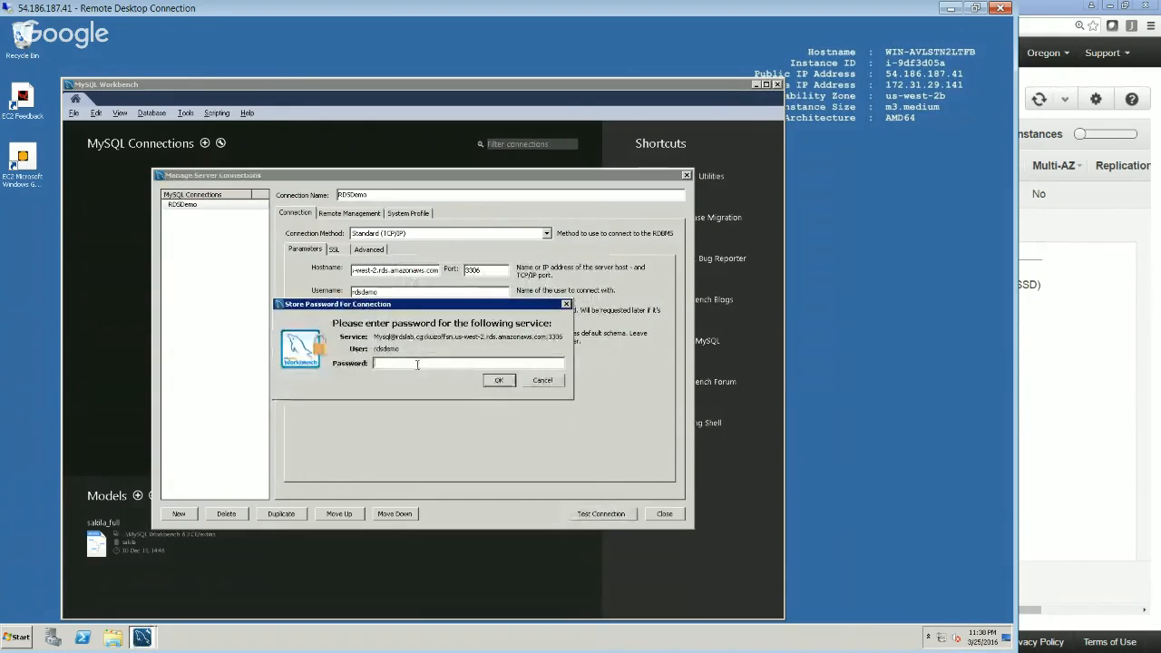
pyautogui.write('********')
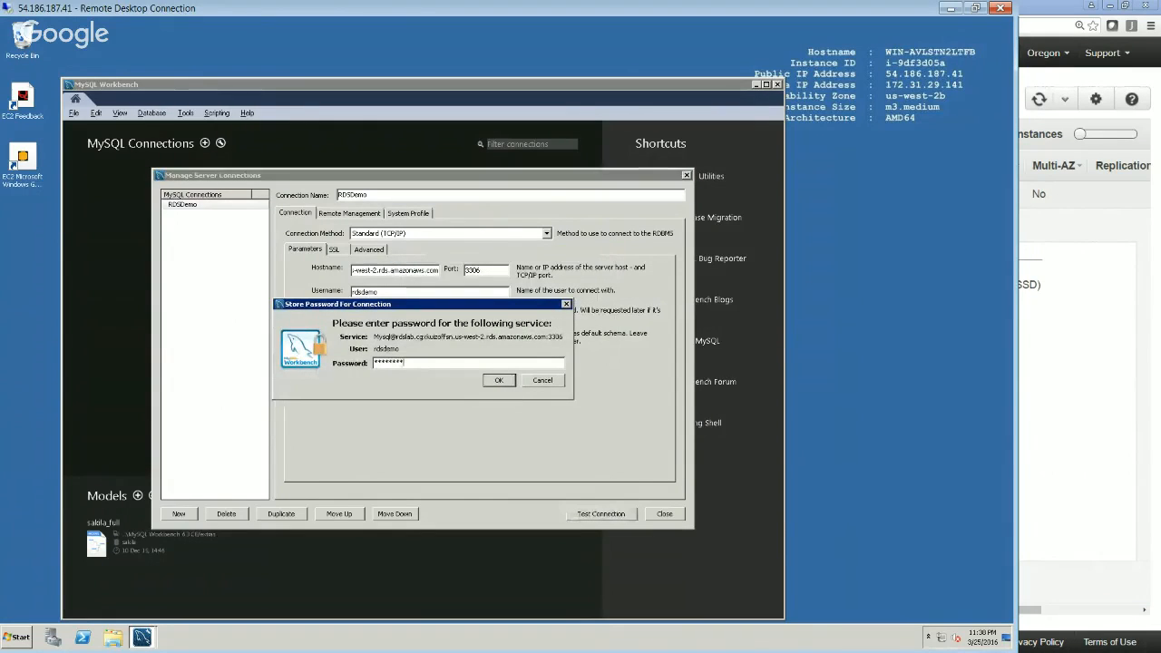
pyautogui.click(500, 380)
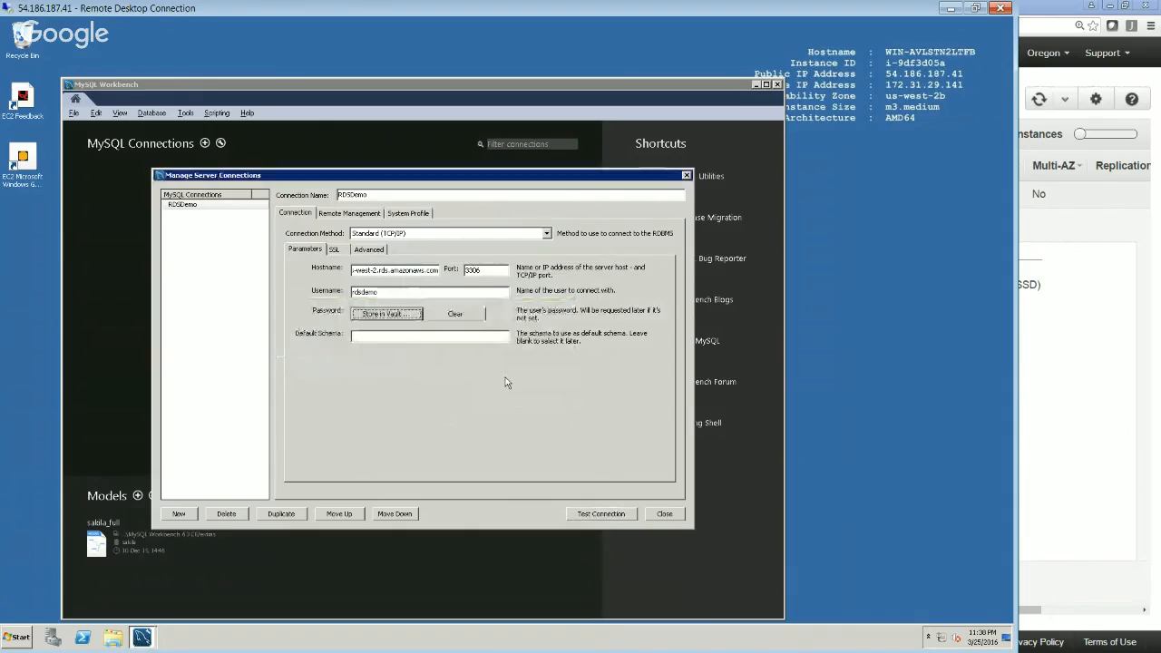
pyautogui.click(585, 517)
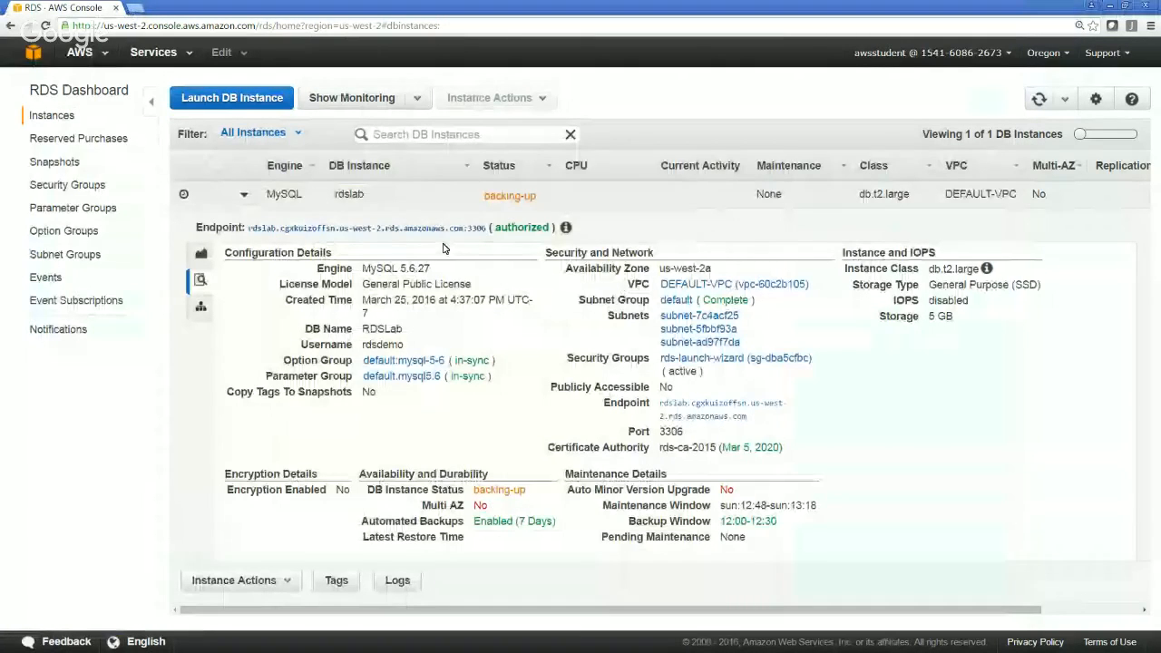
# Switch to the RDS console, refresh the instance list, and select the rdslab instance to check its status and available actions
pyautogui.click(1040, 100)
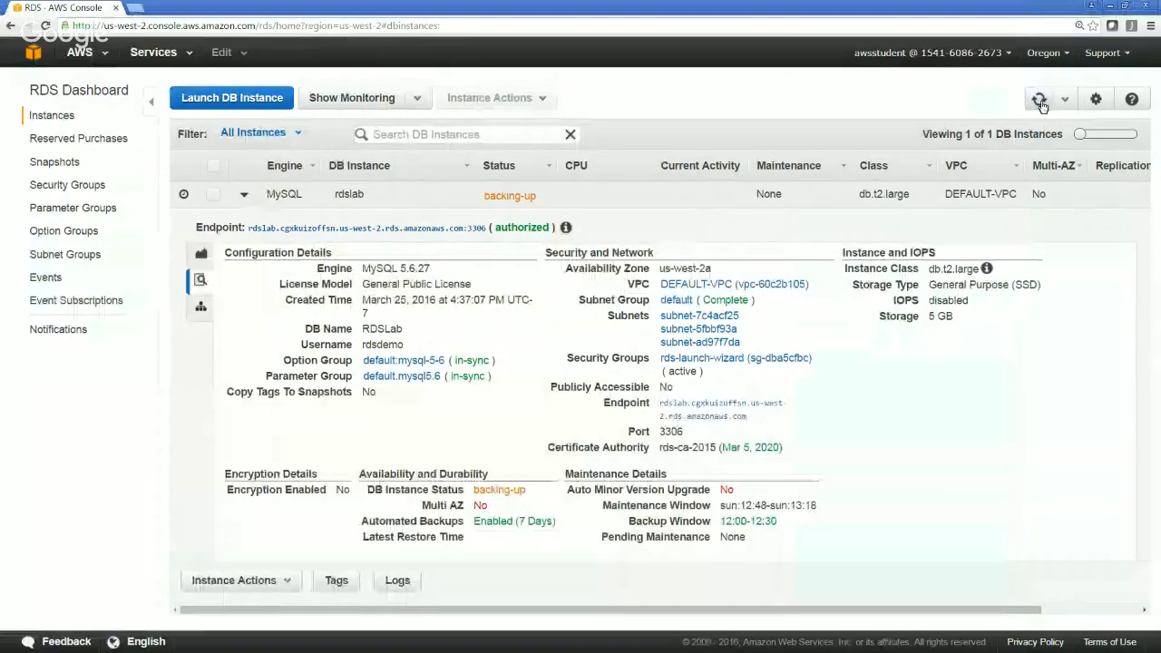
pyautogui.click(1041, 102)
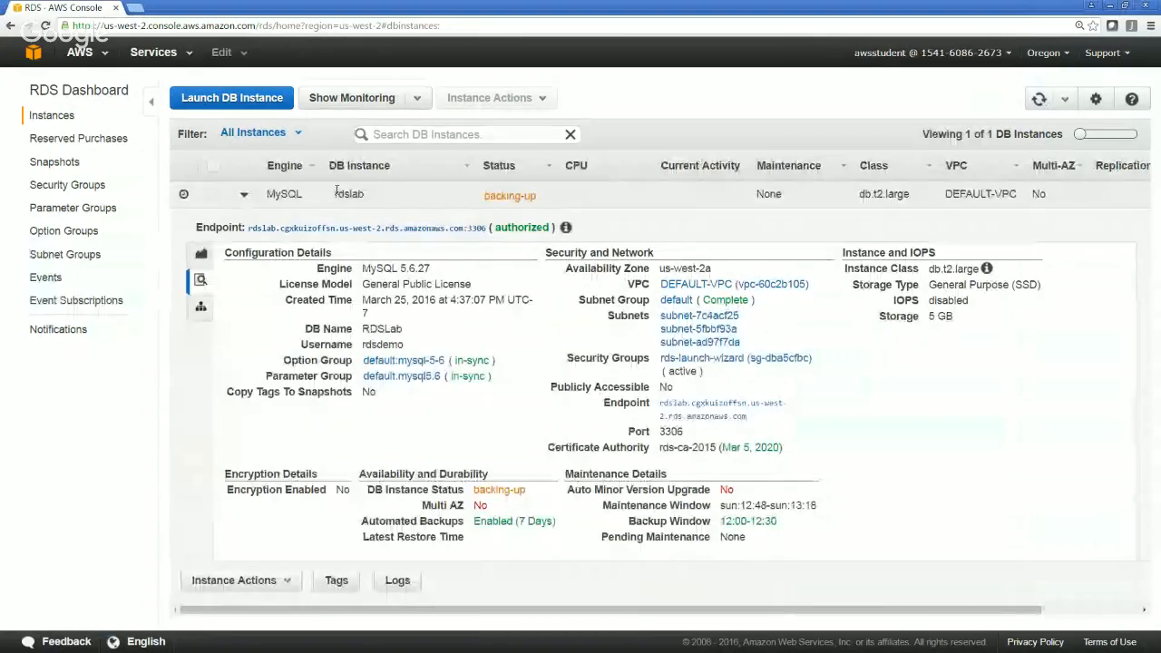
pyautogui.click(349, 194)
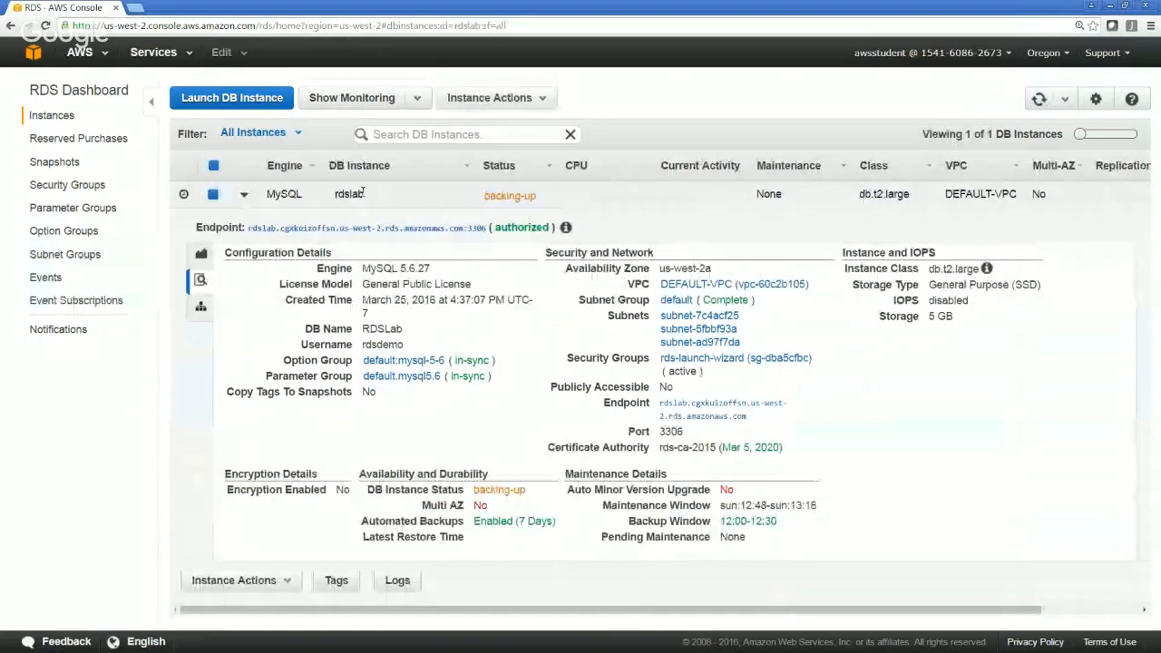
pyautogui.click(489, 97)
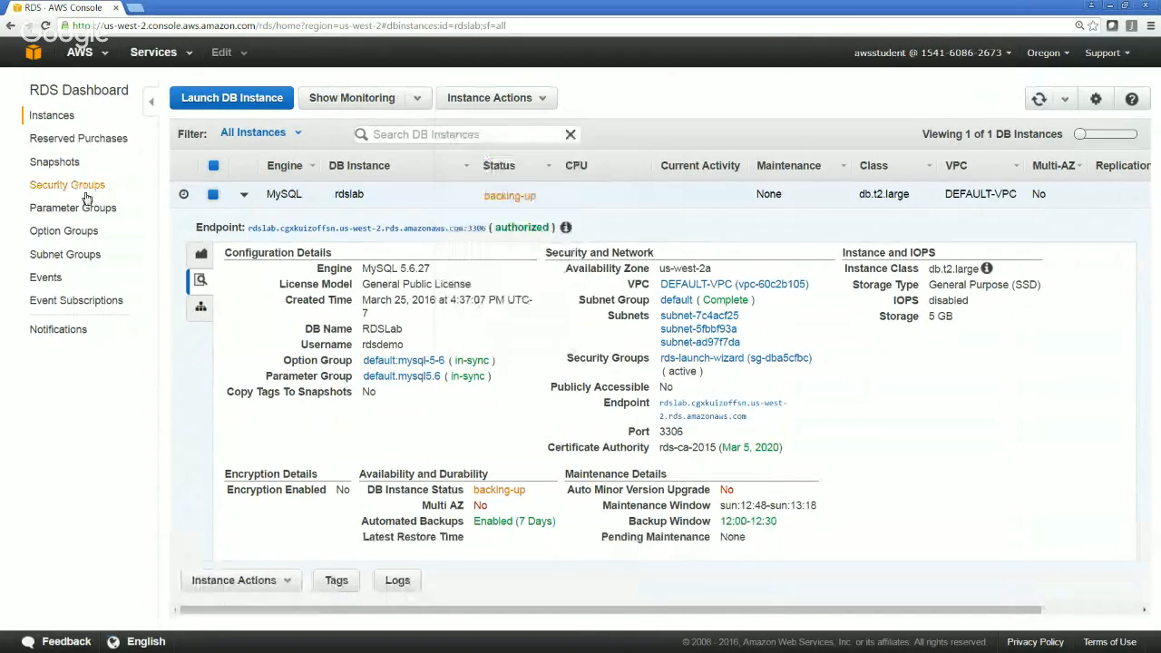
# Review the RDS snapshots, security groups and parameter groups, and show the parameters of the default.mysql5.6 group
pyautogui.click(55, 163)
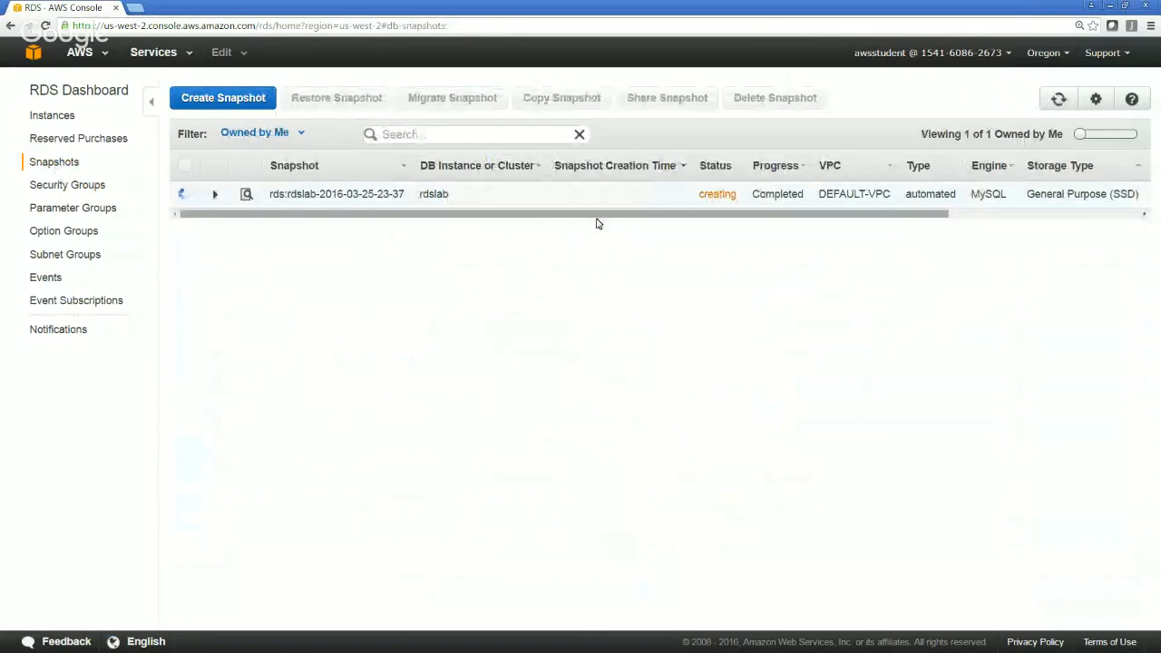
pyautogui.hotkey('ctrl', '-')
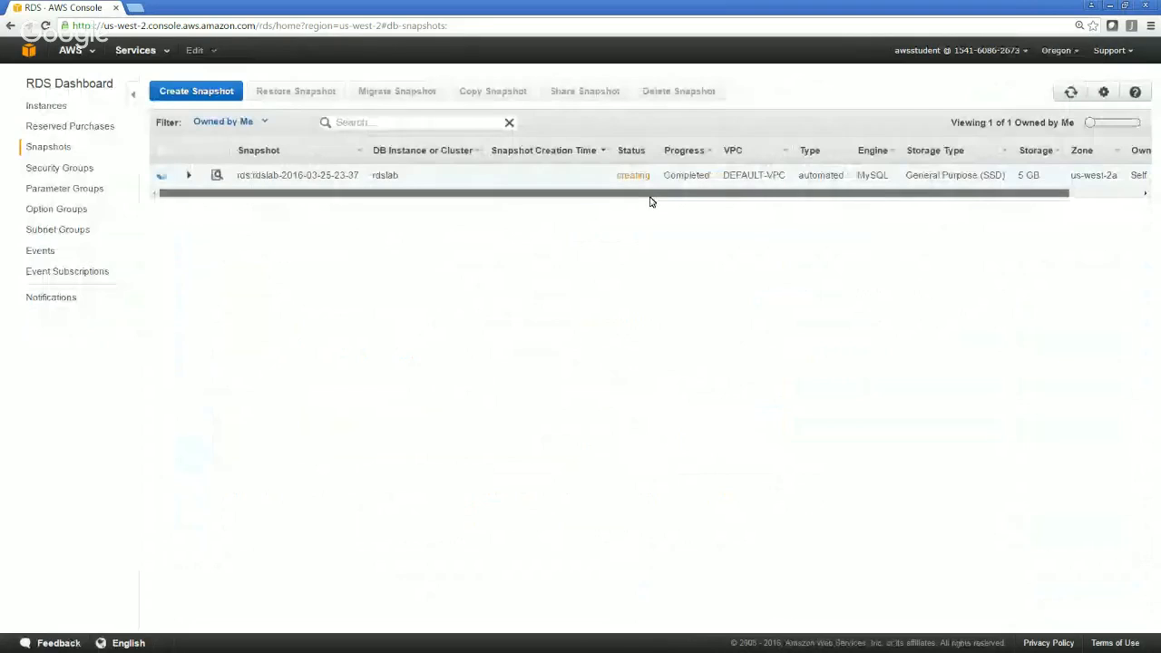
pyautogui.click(62, 170)
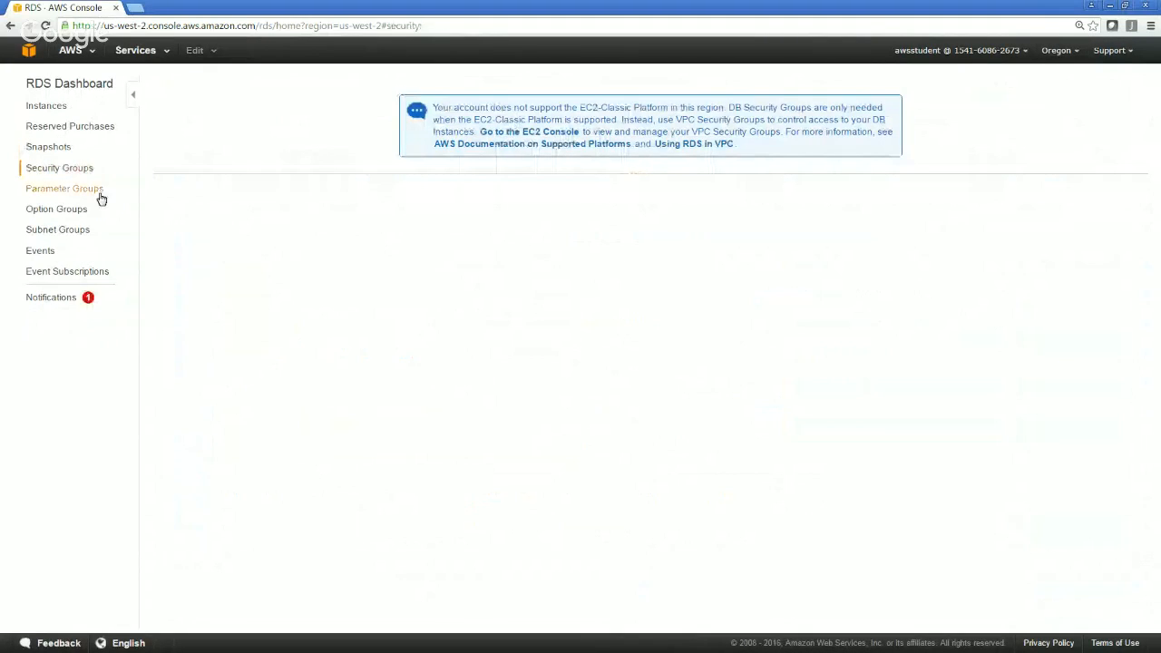
pyautogui.click(65, 190)
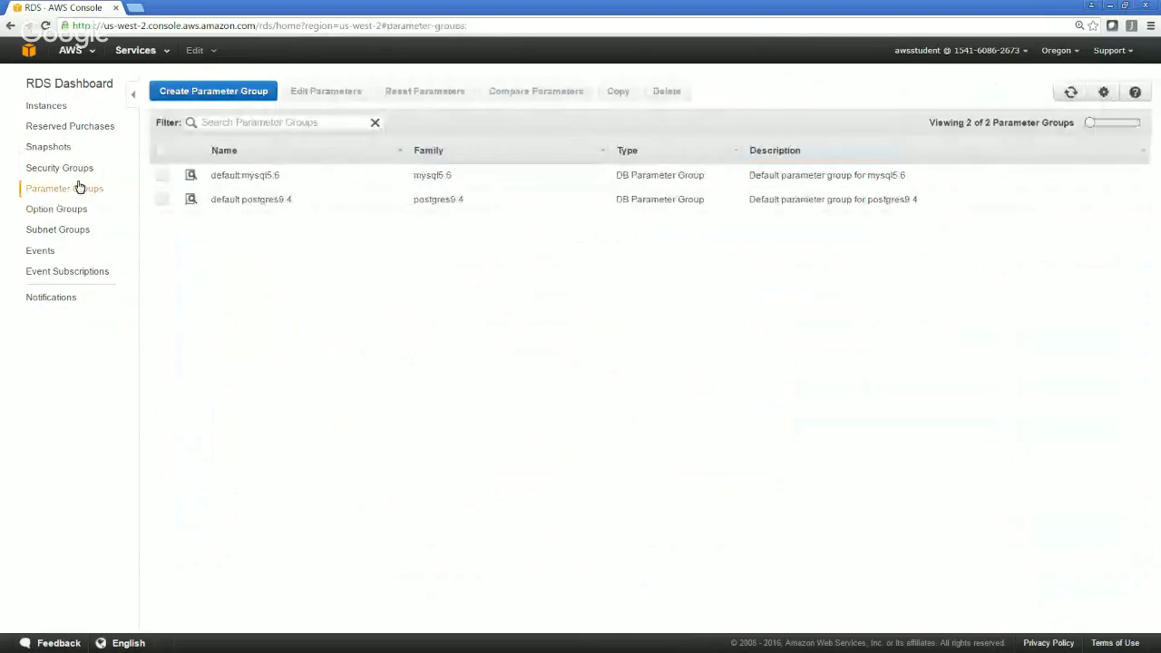
pyautogui.click(219, 178)
pyautogui.rightClick(218, 179)
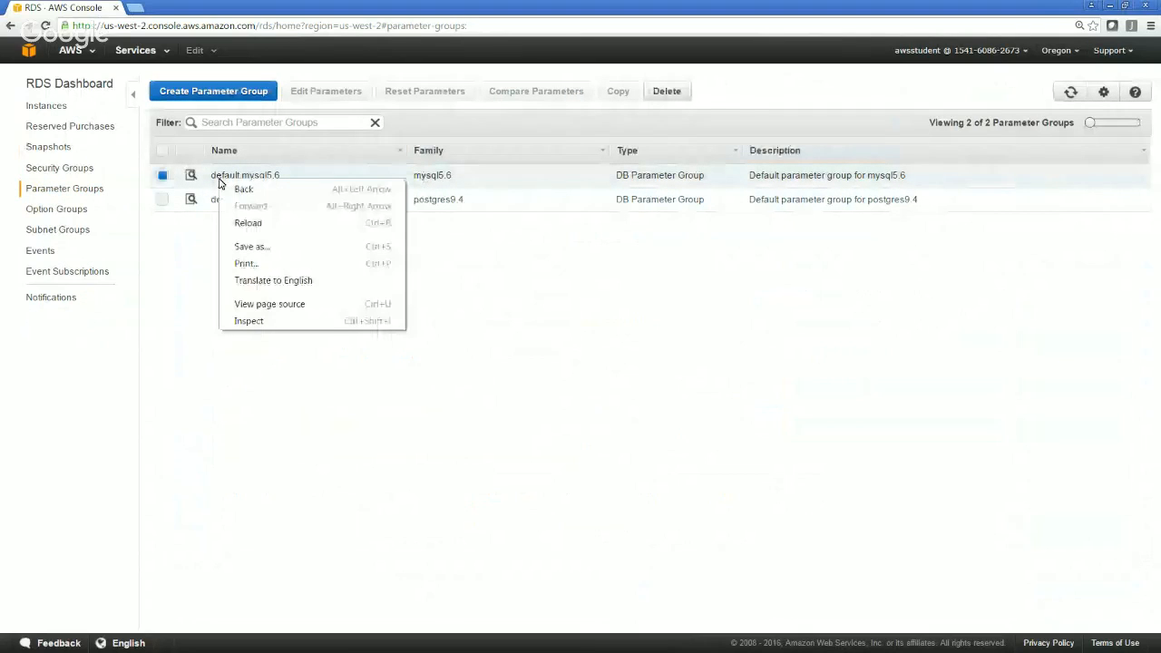
pyautogui.click(189, 241)
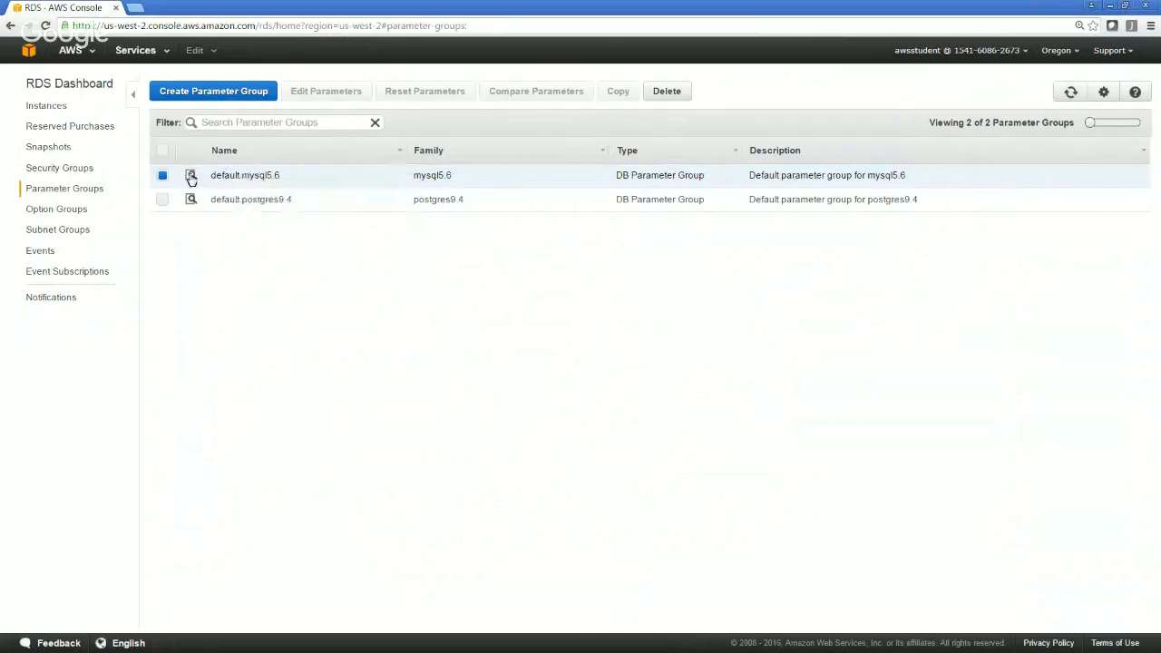
pyautogui.click(191, 176)
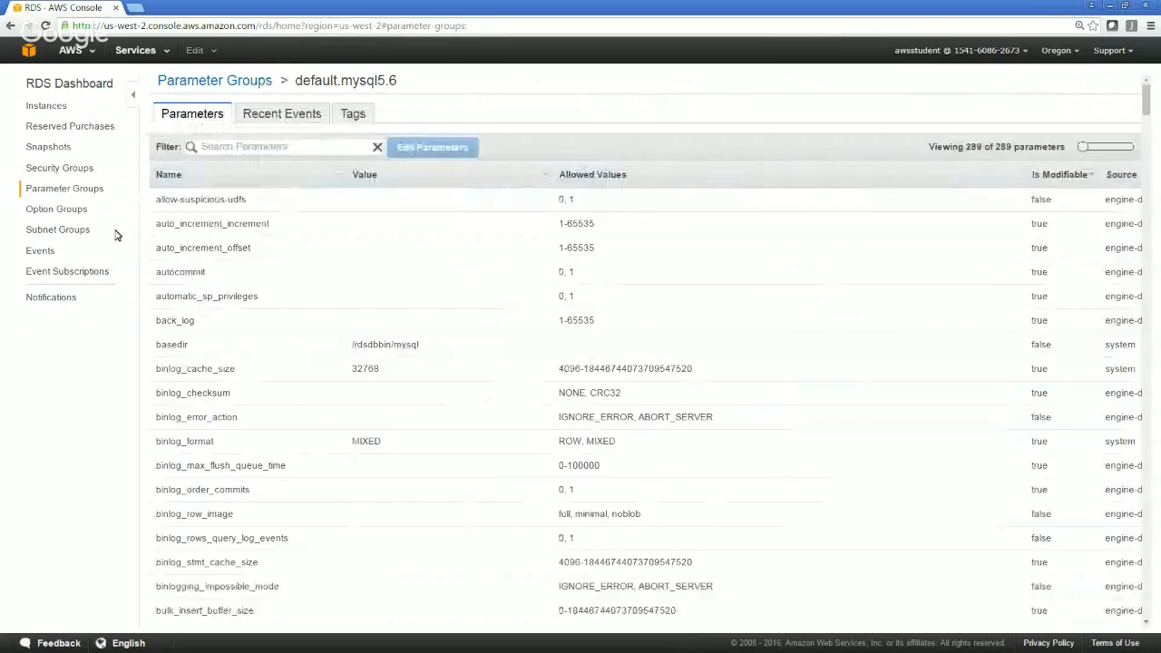
# Return to the RDS instance list and refresh it, then switch to MySQL Workbench and dismiss the connection test message
pyautogui.click(53, 108)
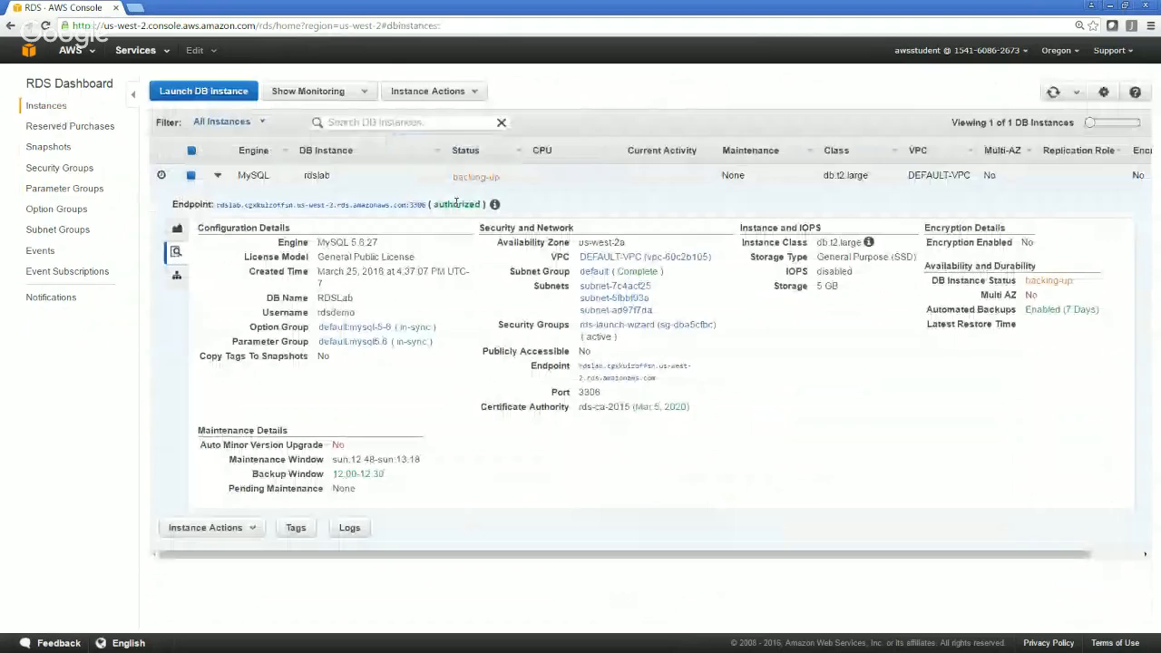
pyautogui.click(1052, 93)
pyautogui.hotkey('alt', 'Tab')
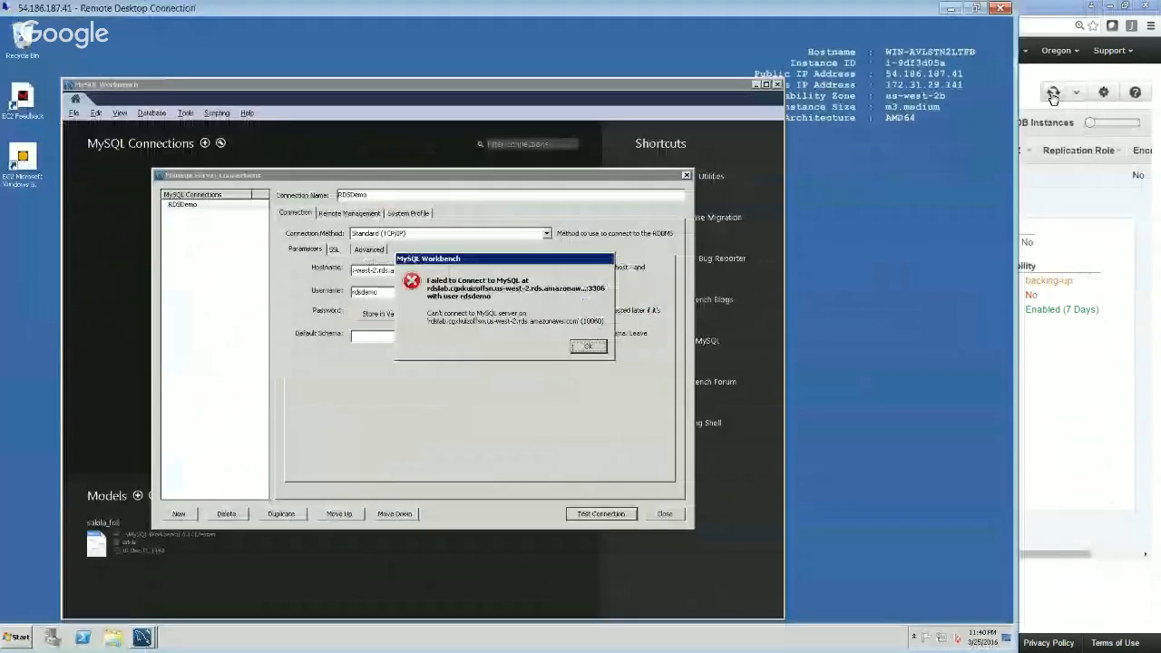
pyautogui.click(588, 345)
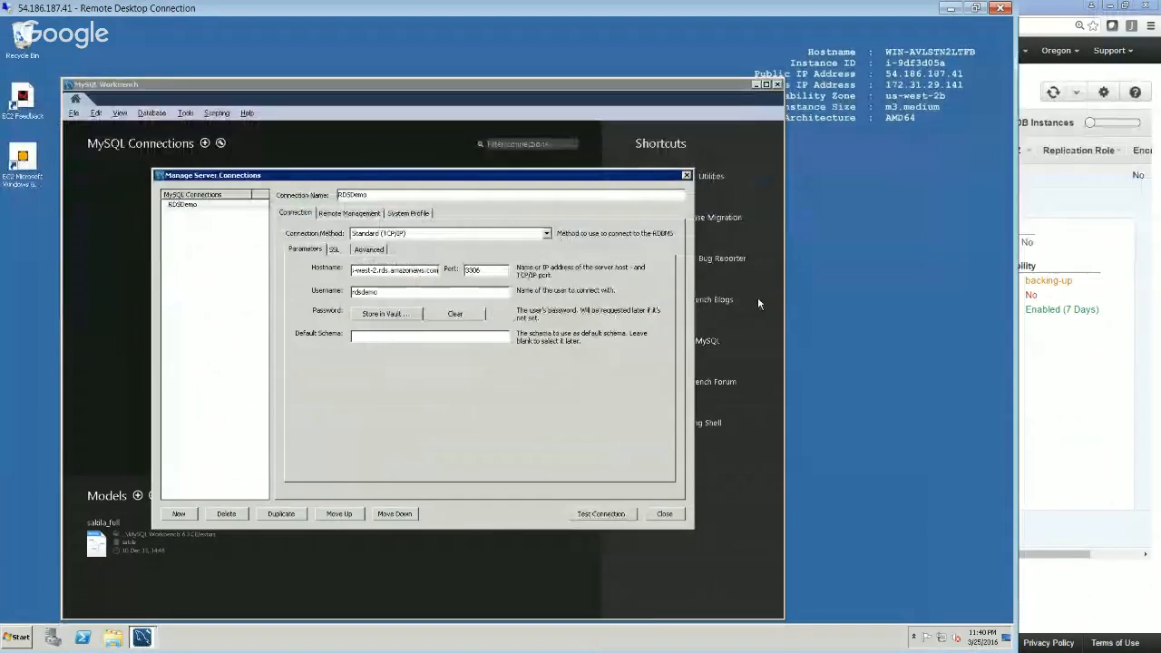
# Refresh the rdslab instance's status in the RDS console, and retest the RDSDemo connection in MySQL Workbench
pyautogui.press('Tab')
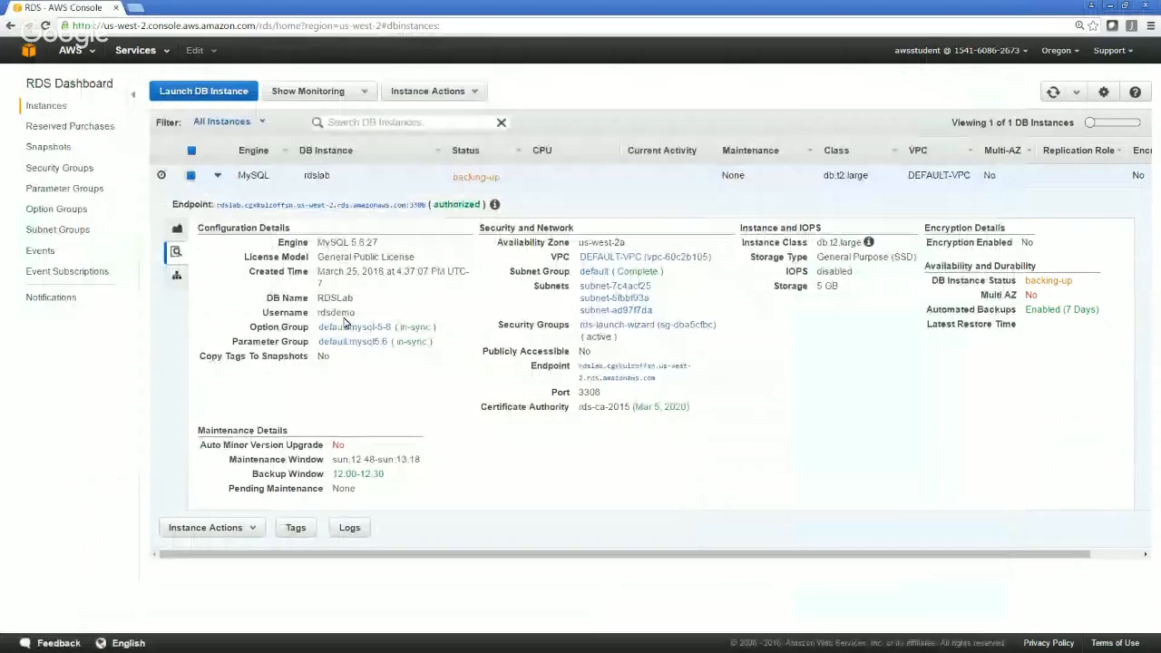
pyautogui.click(1054, 93)
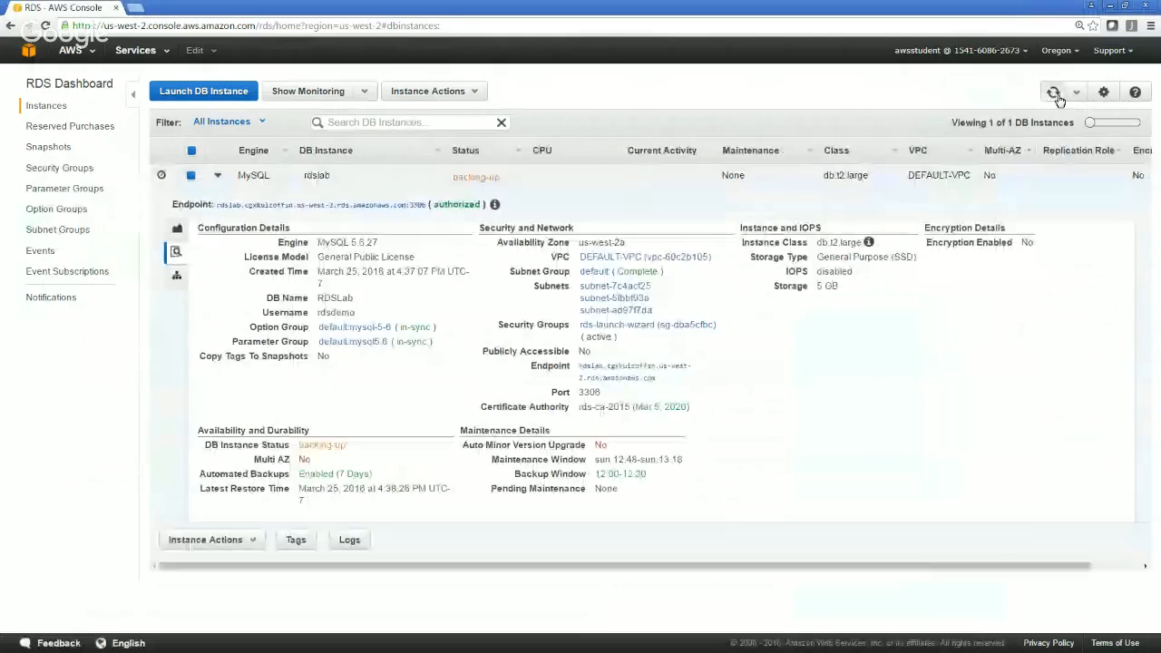
pyautogui.click(1056, 95)
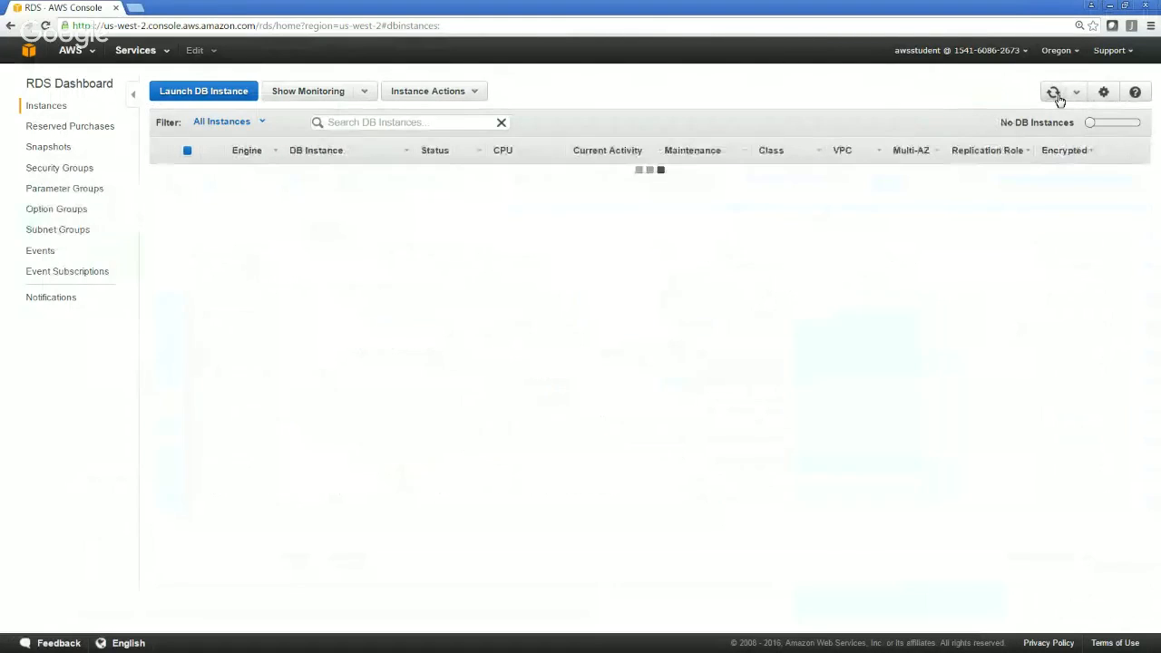
pyautogui.click(1055, 94)
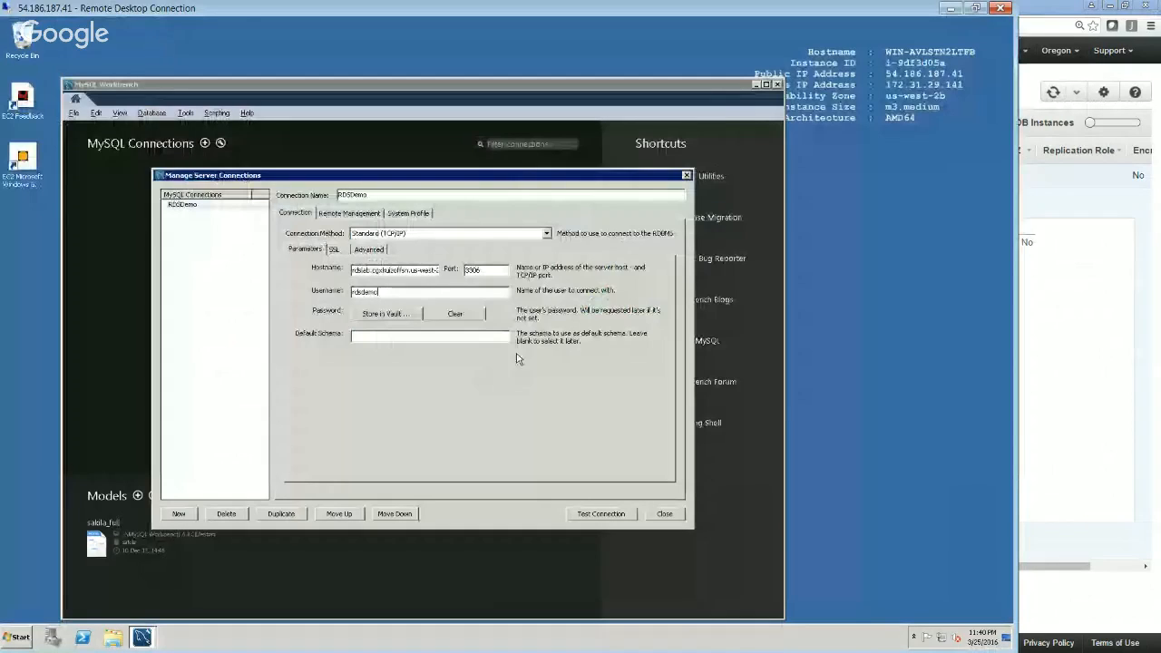
pyautogui.click(586, 517)
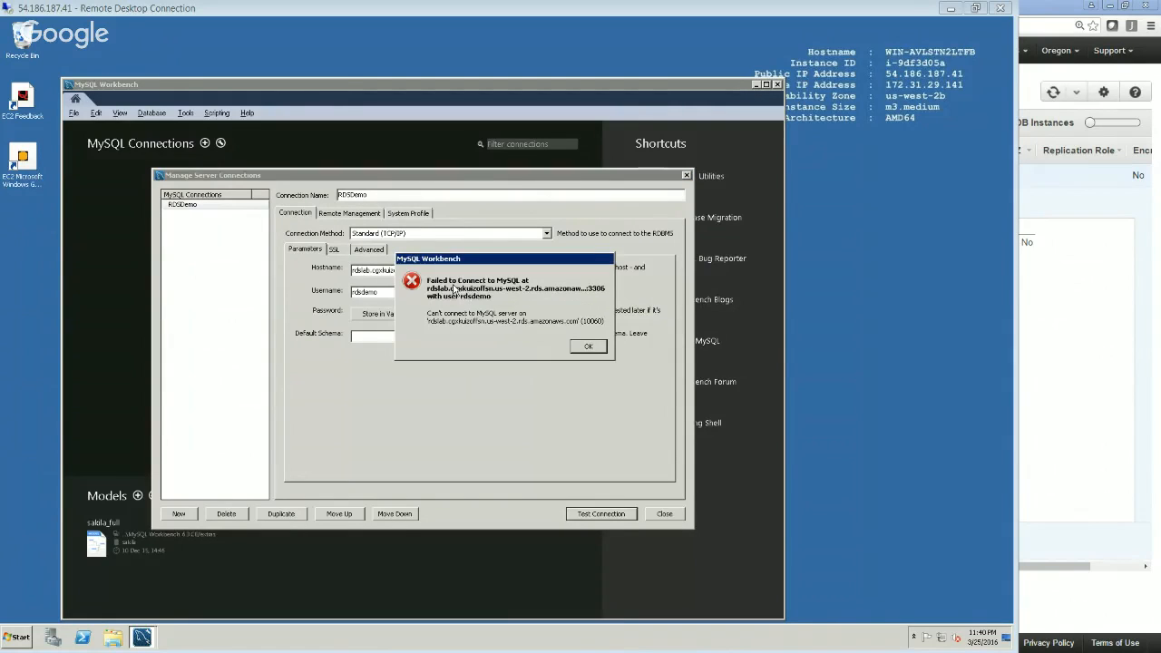
pyautogui.click(589, 346)
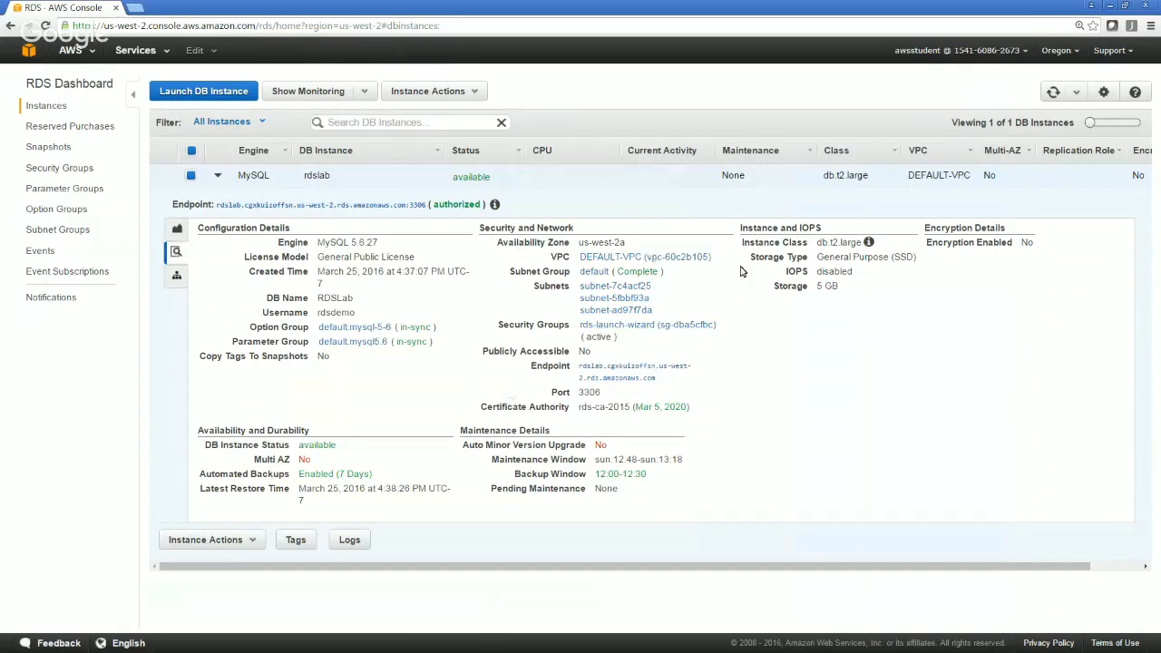
# Open the rdslab instance's rds-launch-wizard security group in the AWS console and save its inbound MYSQL/Aurora rule with source Anywhere (0.0.0.0/0)
pyautogui.click(660, 332)
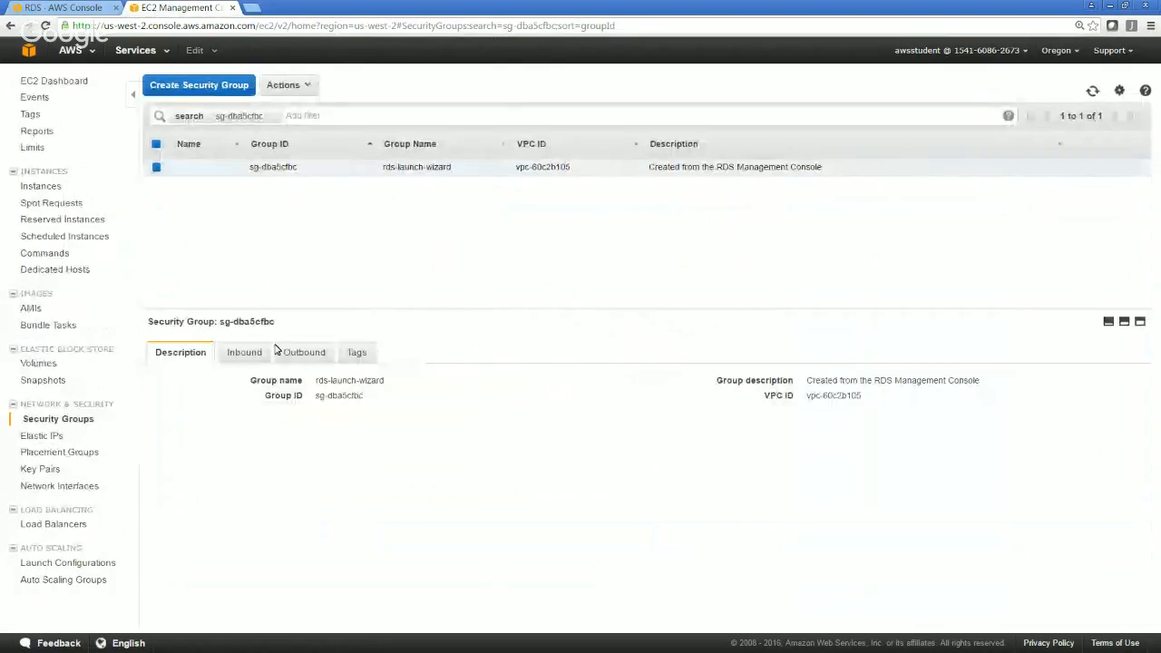
pyautogui.click(245, 358)
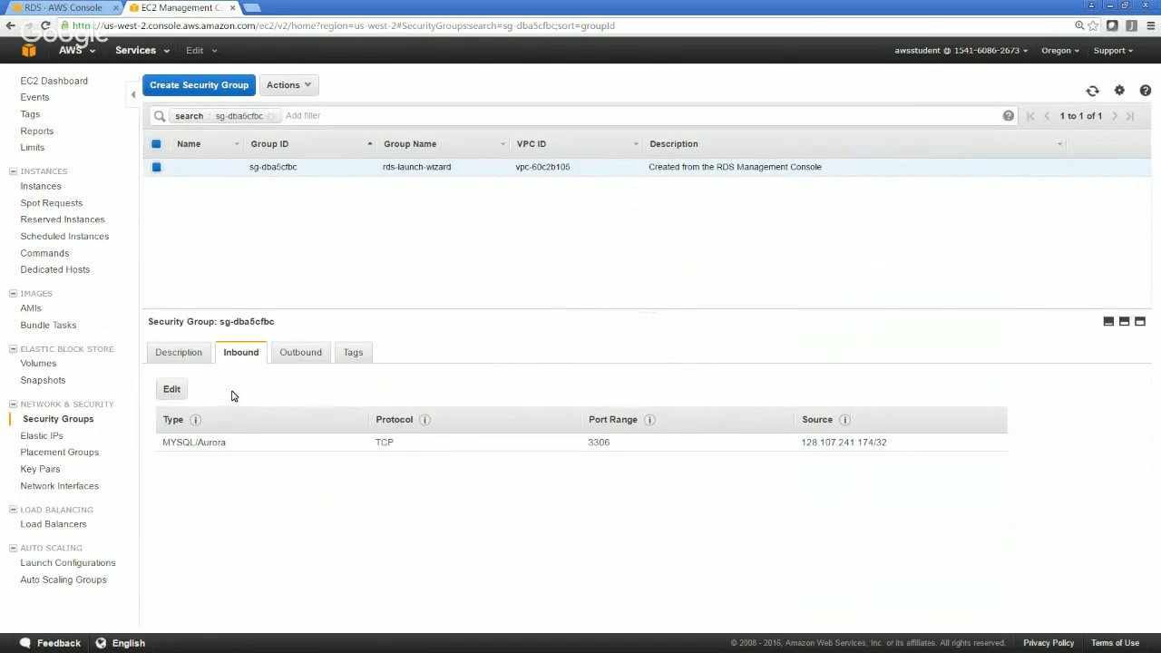
pyautogui.click(173, 390)
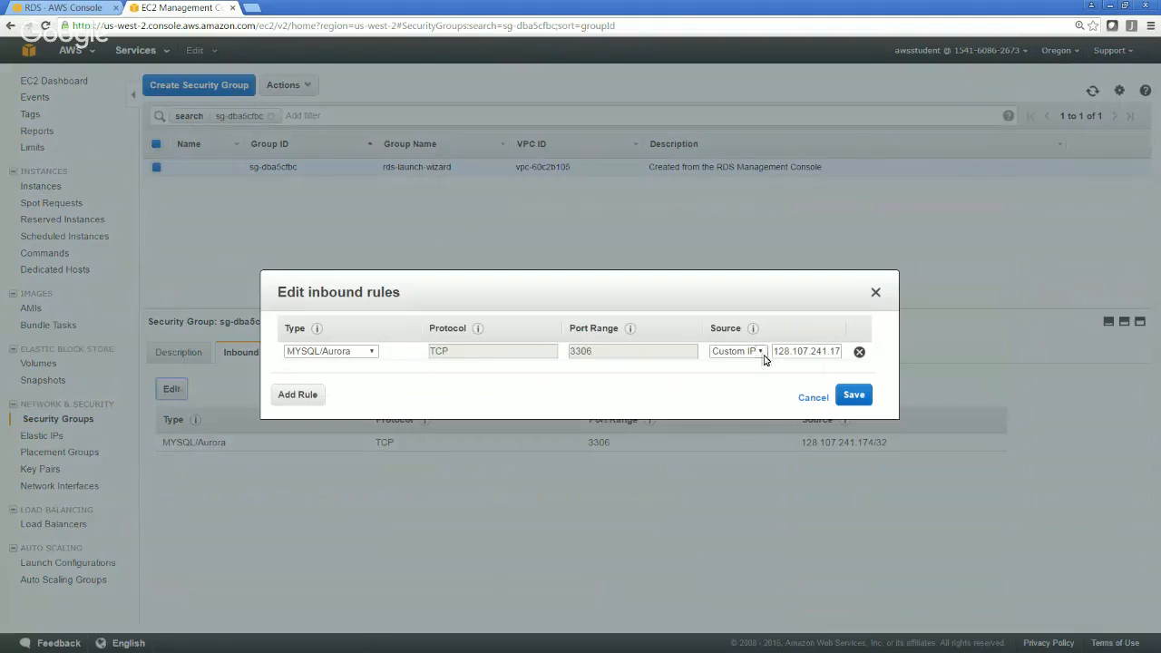
pyautogui.click(762, 352)
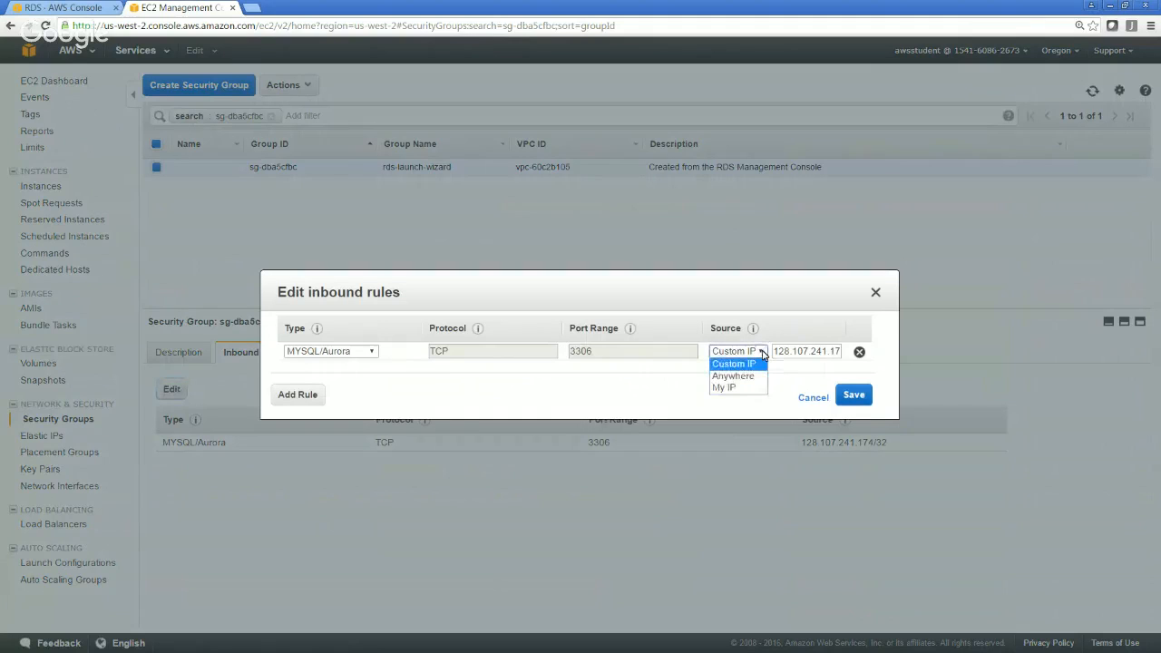
pyautogui.click(762, 352)
pyautogui.click(762, 352)
pyautogui.click(762, 352)
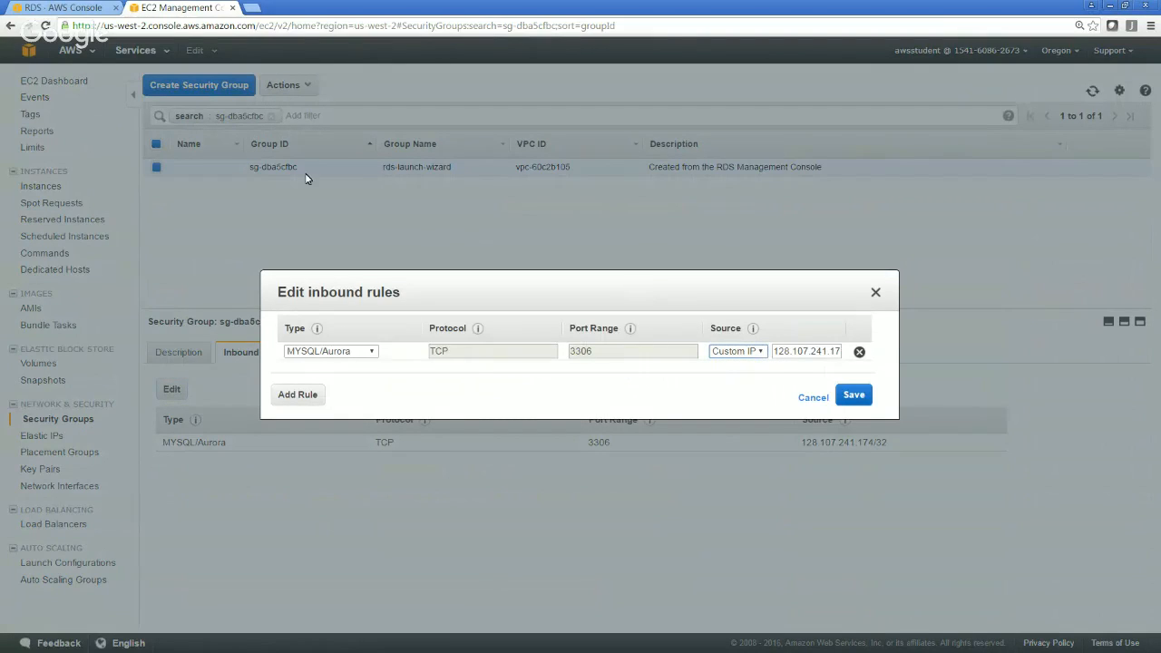
pyautogui.click(756, 352)
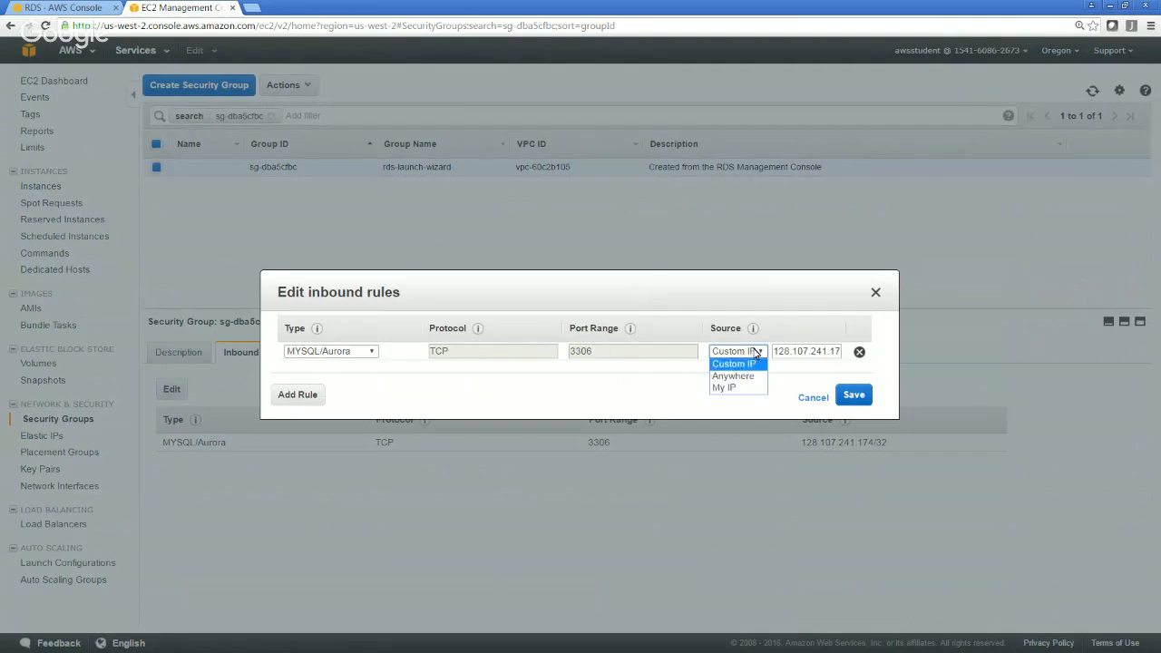
pyautogui.click(742, 378)
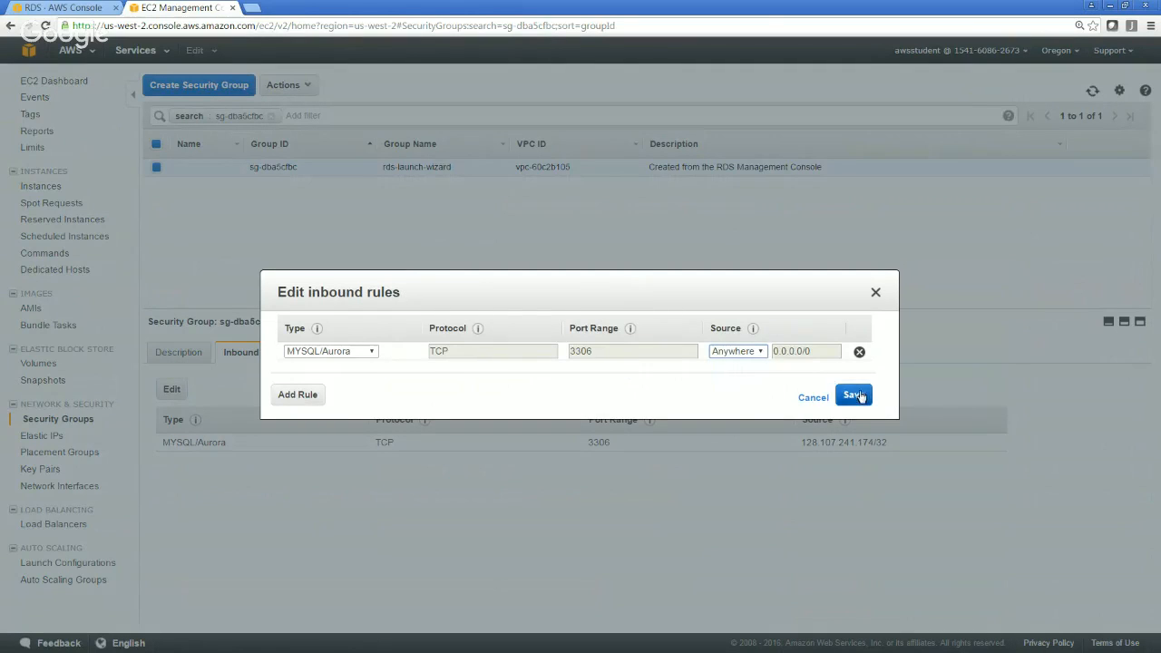
pyautogui.click(861, 396)
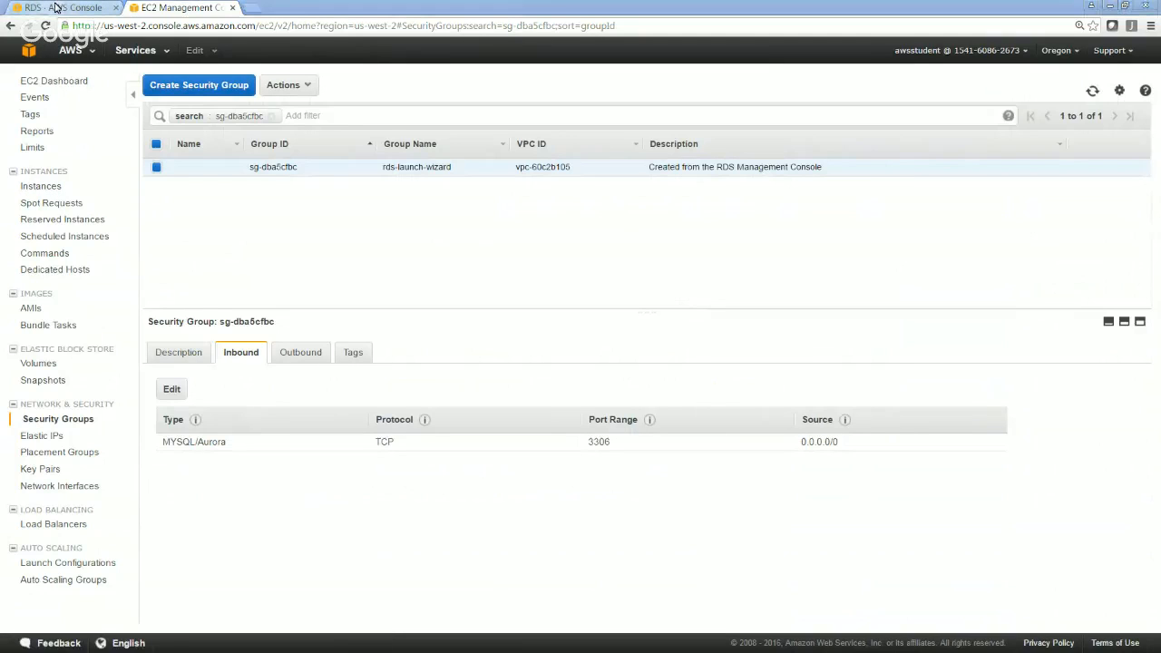
# Switch to MySQL Workbench, test the RDSDemo connection once more, and close the connection manager
pyautogui.hotkey('alt', 'Tab')
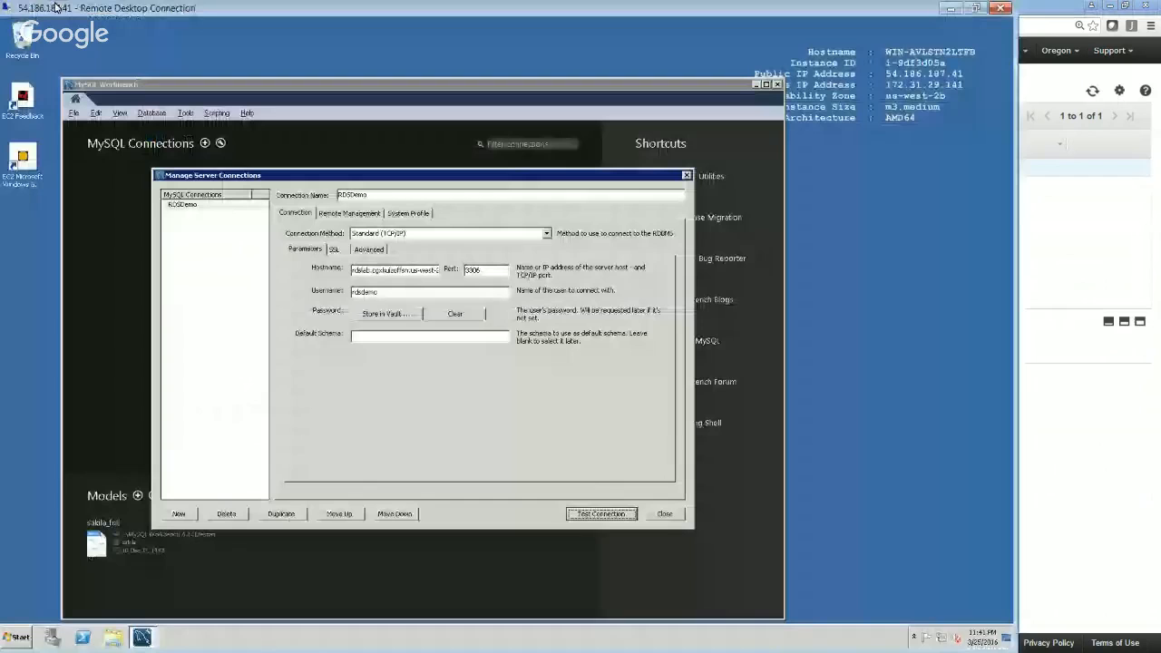
pyautogui.click(598, 513)
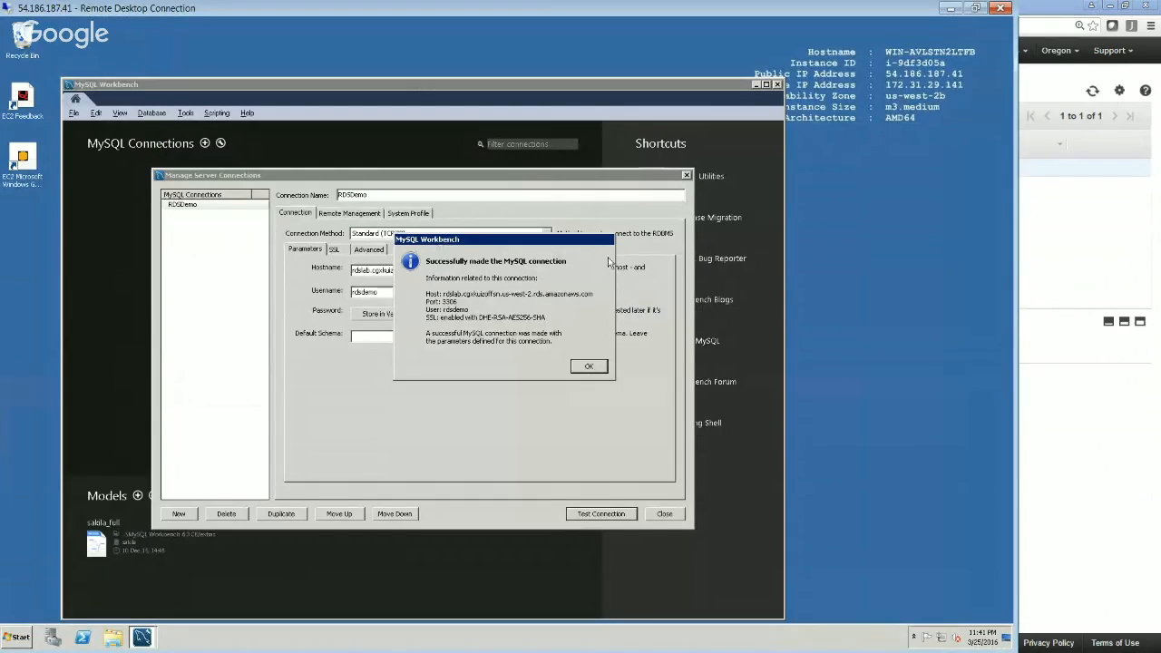
pyautogui.click(589, 366)
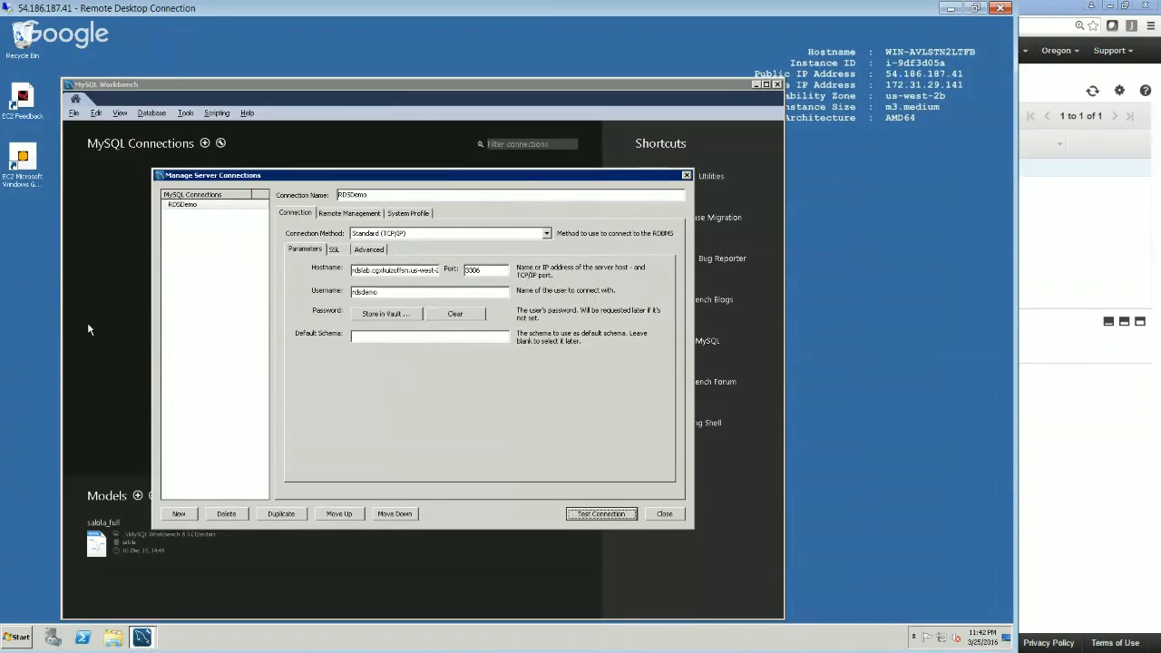
pyautogui.click(663, 514)
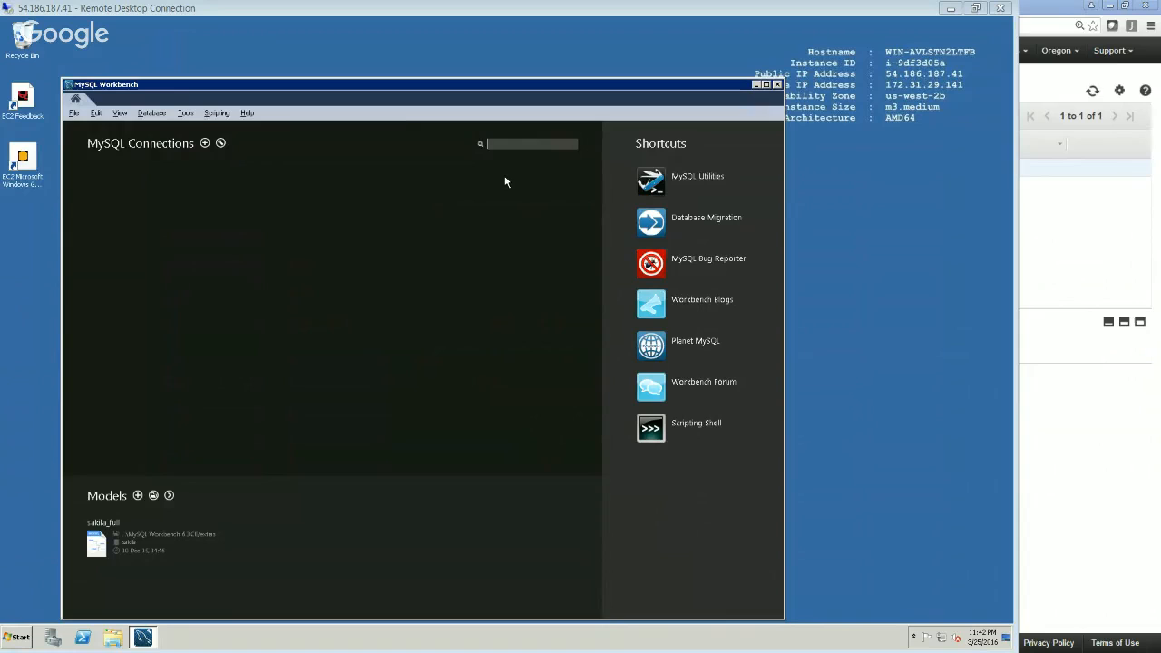
# Connect to the database with the stored RDSDemo connection and its saved Standard (TCP/IP) settings
pyautogui.click(152, 113)
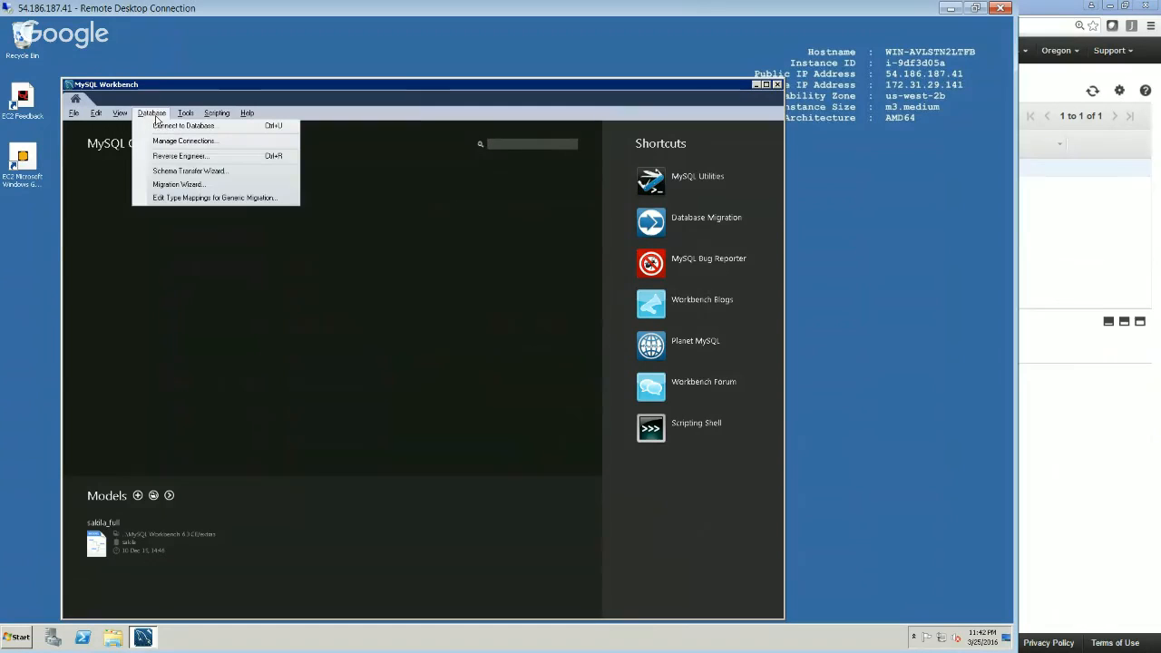
pyautogui.click(175, 130)
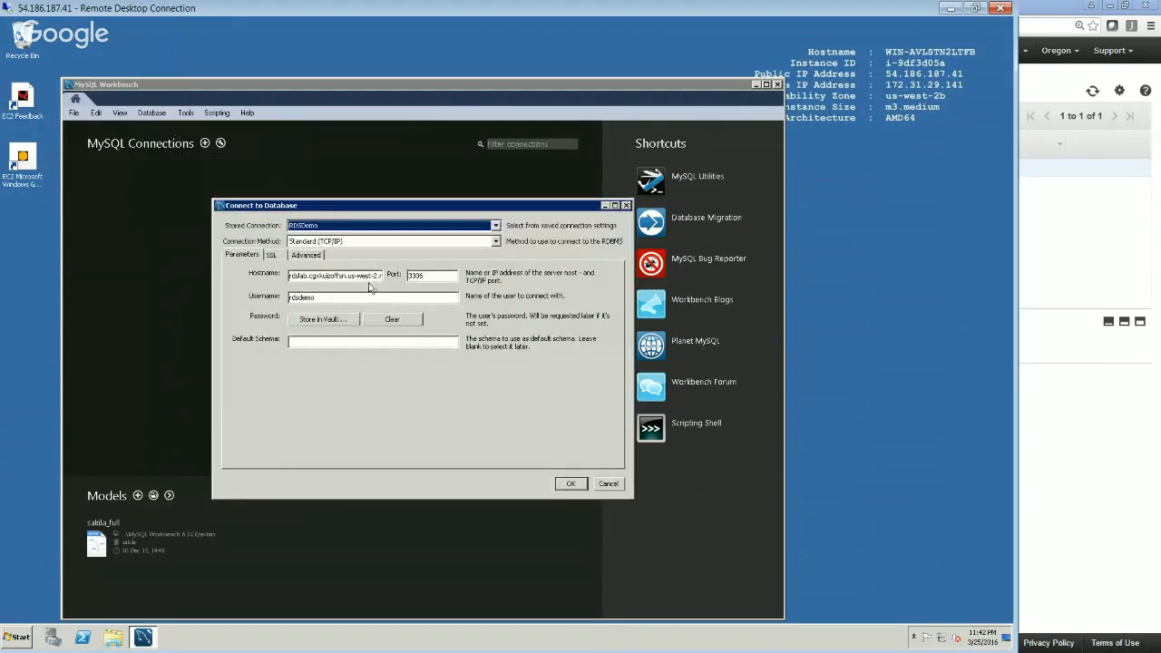
pyautogui.click(572, 484)
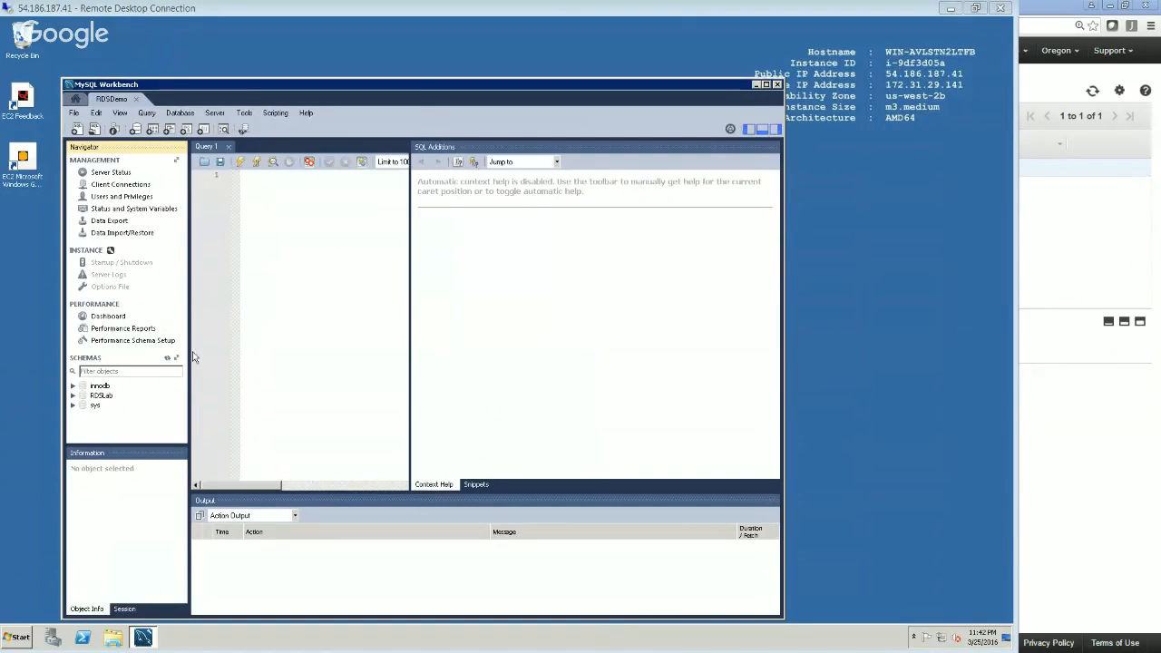
# Select the RDSLab schema, view its available actions without applying any, and reposition the MySQL Workbench window
pyautogui.click(101, 397)
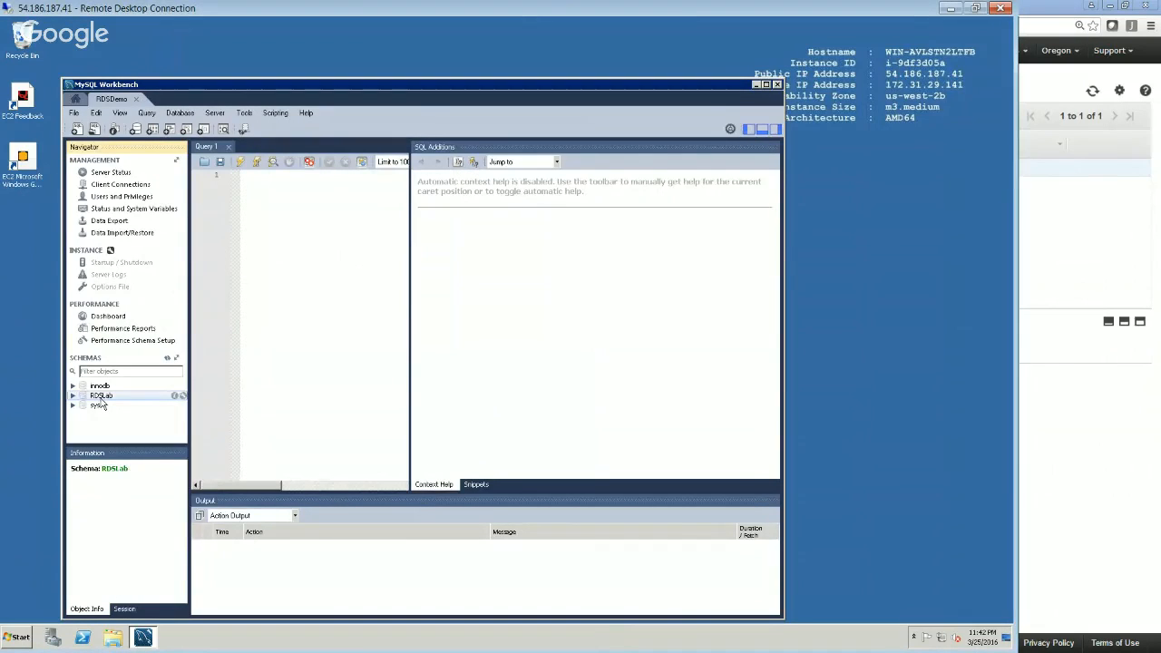
pyautogui.rightClick(101, 398)
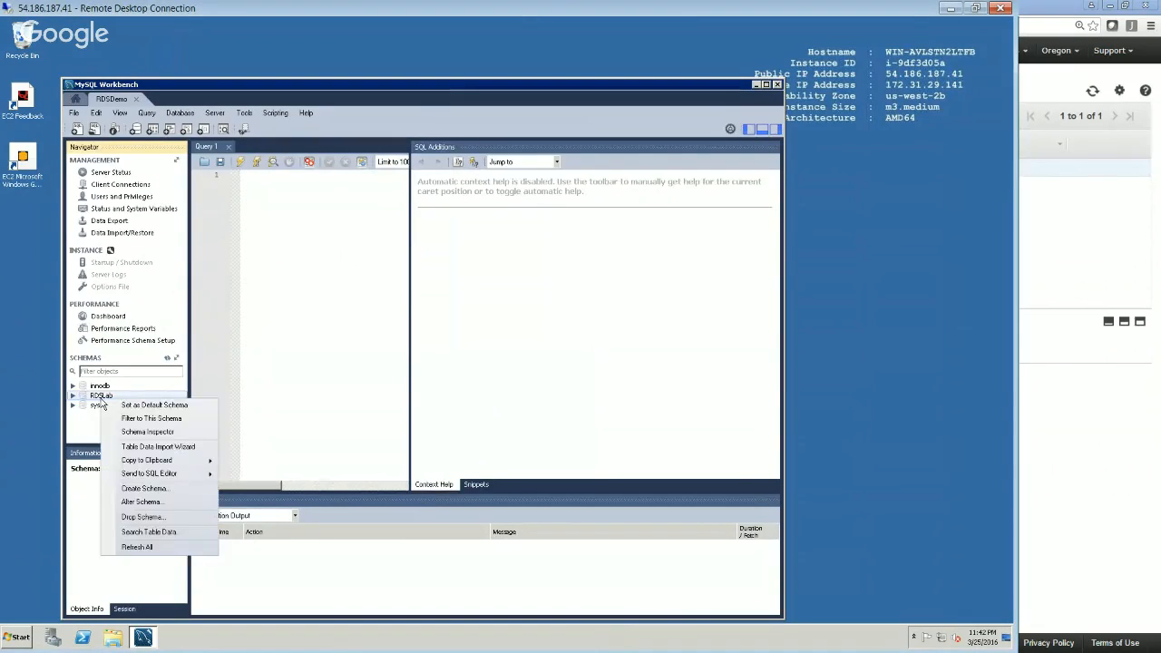
pyautogui.click(283, 356)
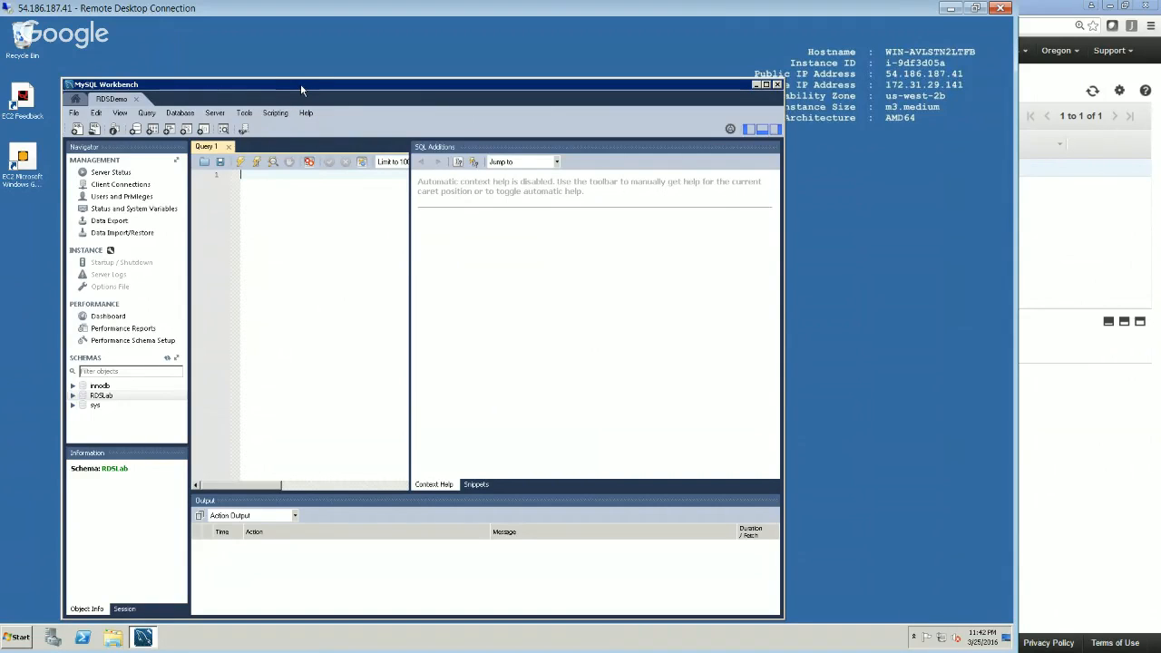
pyautogui.moveTo(302, 83); pyautogui.dragTo(316, 72)
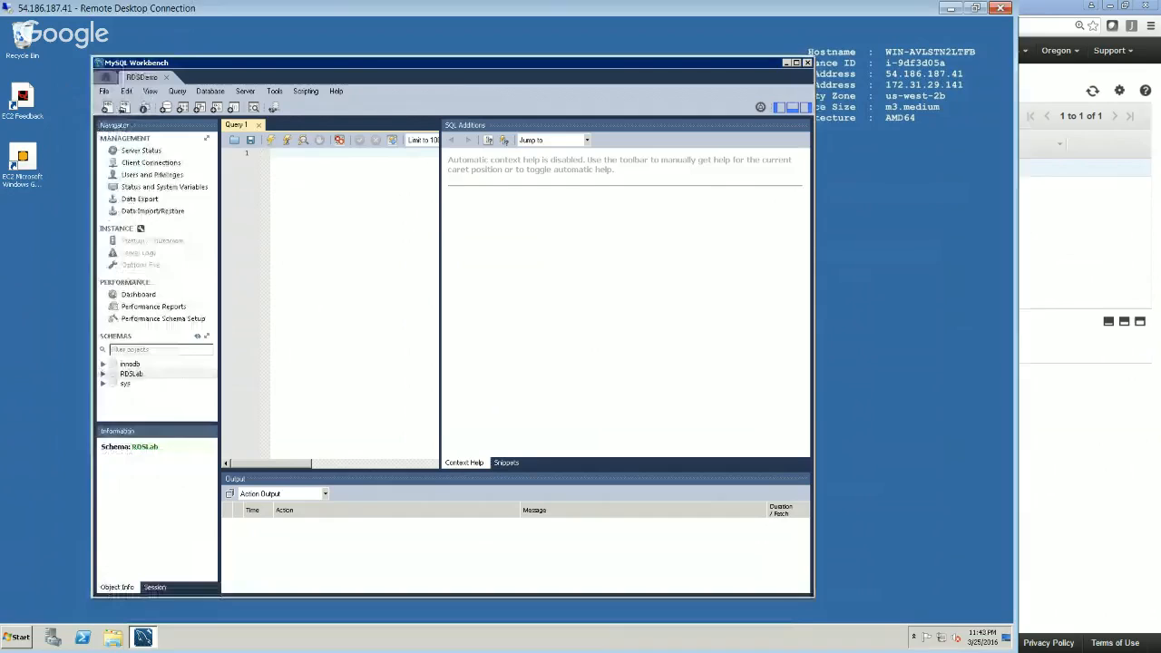
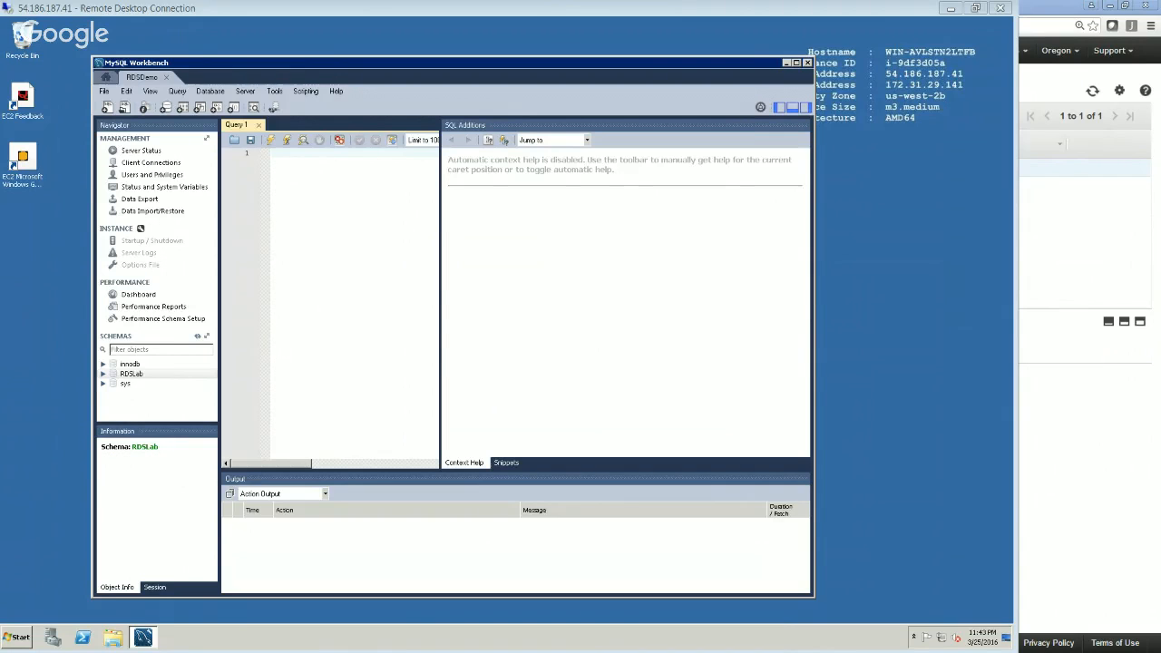
# Switch to the AWS console in the browser, go to the RDS instances, and show the rdslab instance's configuration details
pyautogui.hotkey('alt', 'Tab')
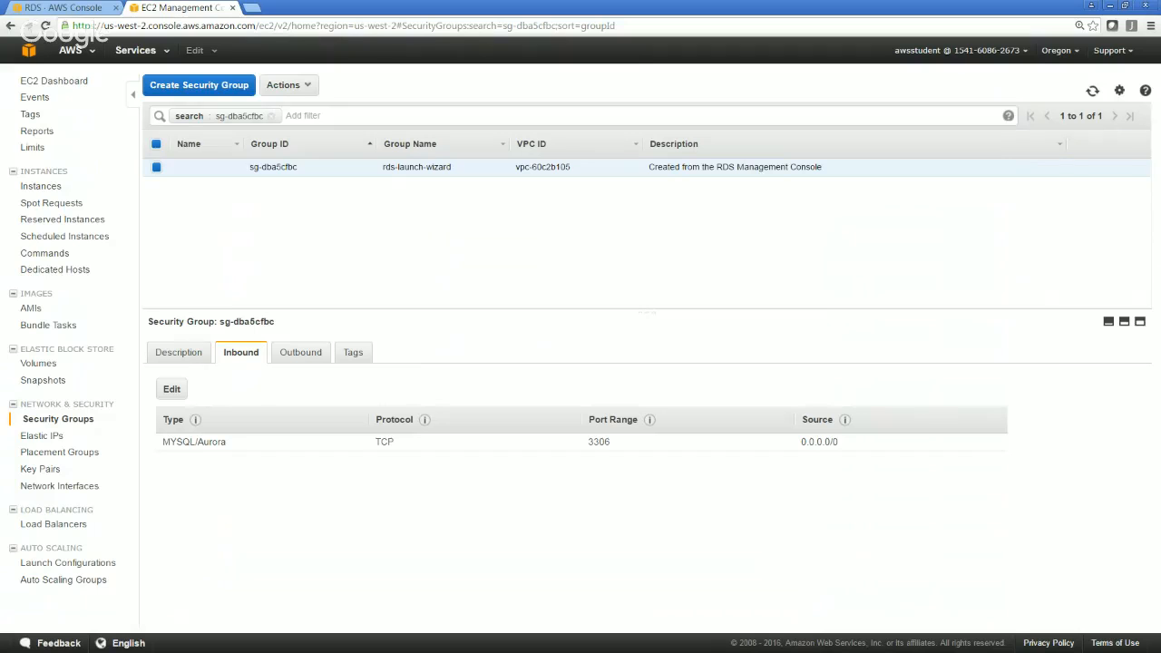
pyautogui.click(141, 59)
pyautogui.click(56, 135)
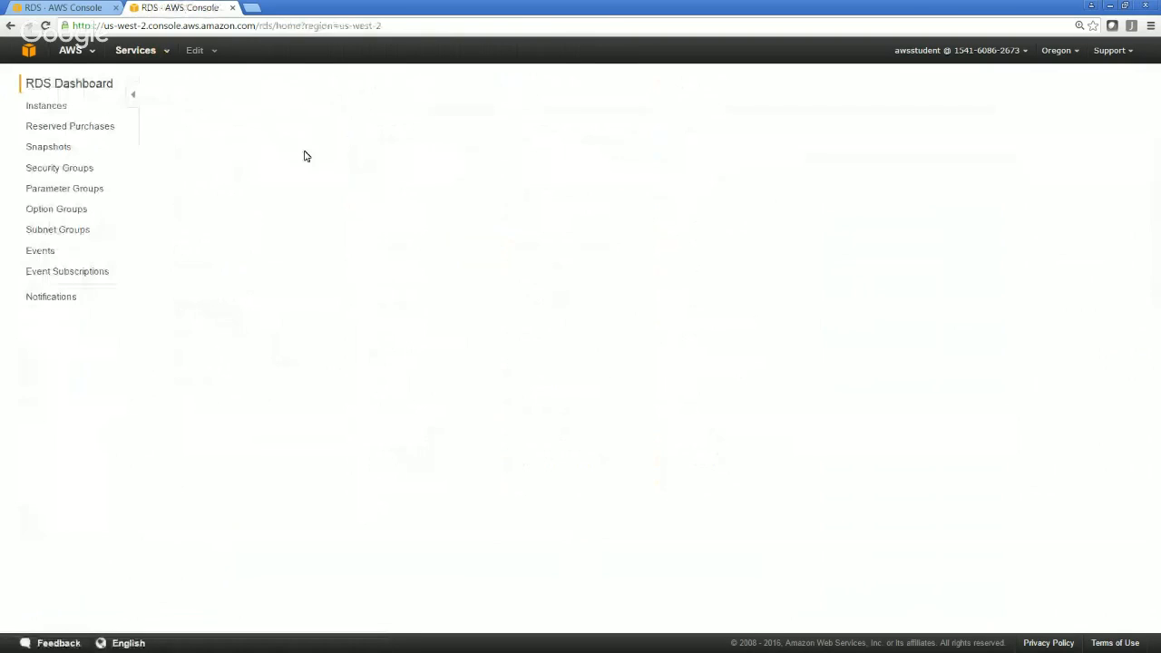
pyautogui.click(211, 240)
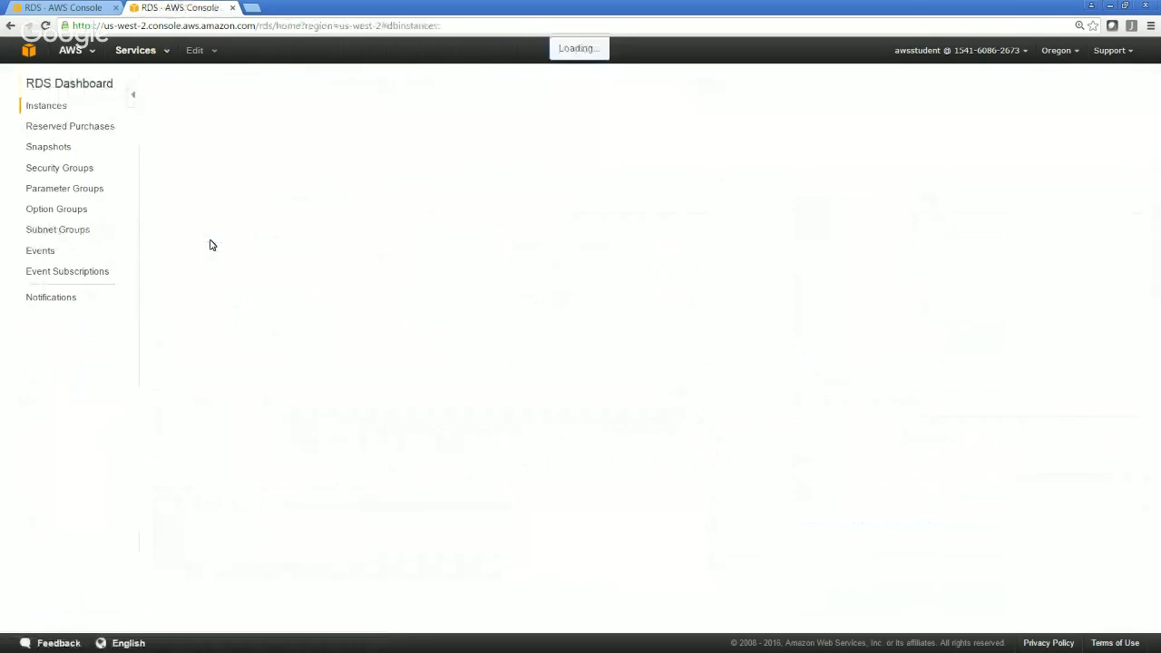
pyautogui.click(311, 179)
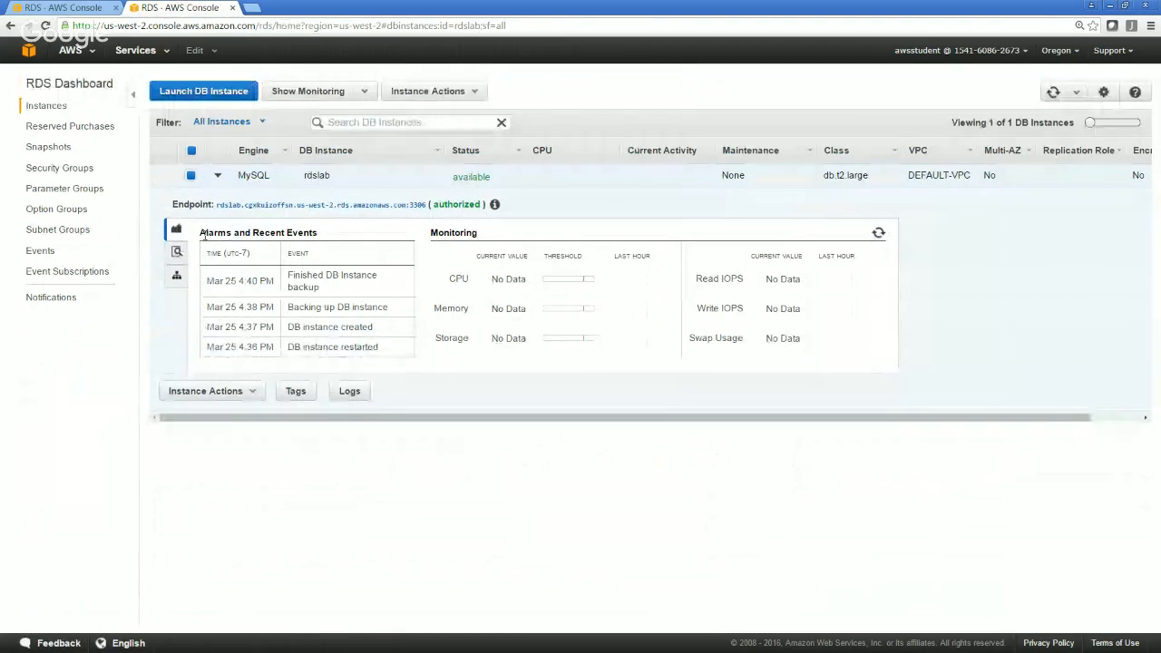
pyautogui.click(177, 255)
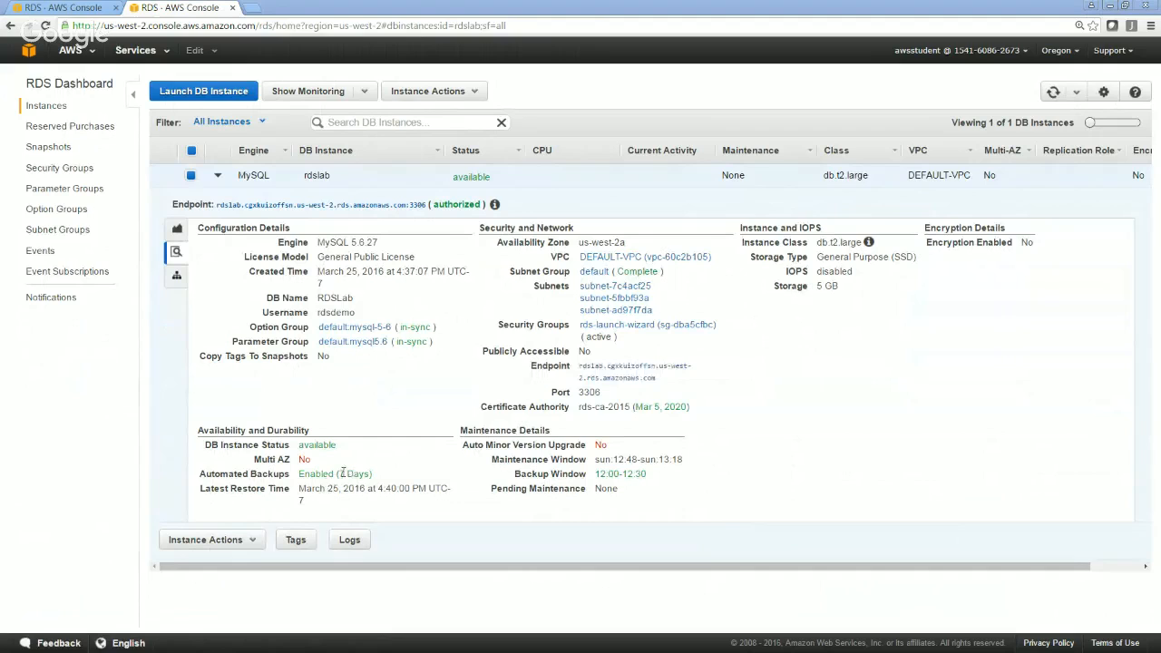
# Try to take a snapshot of the rdslab instance named DB_Snap1
pyautogui.click(445, 91)
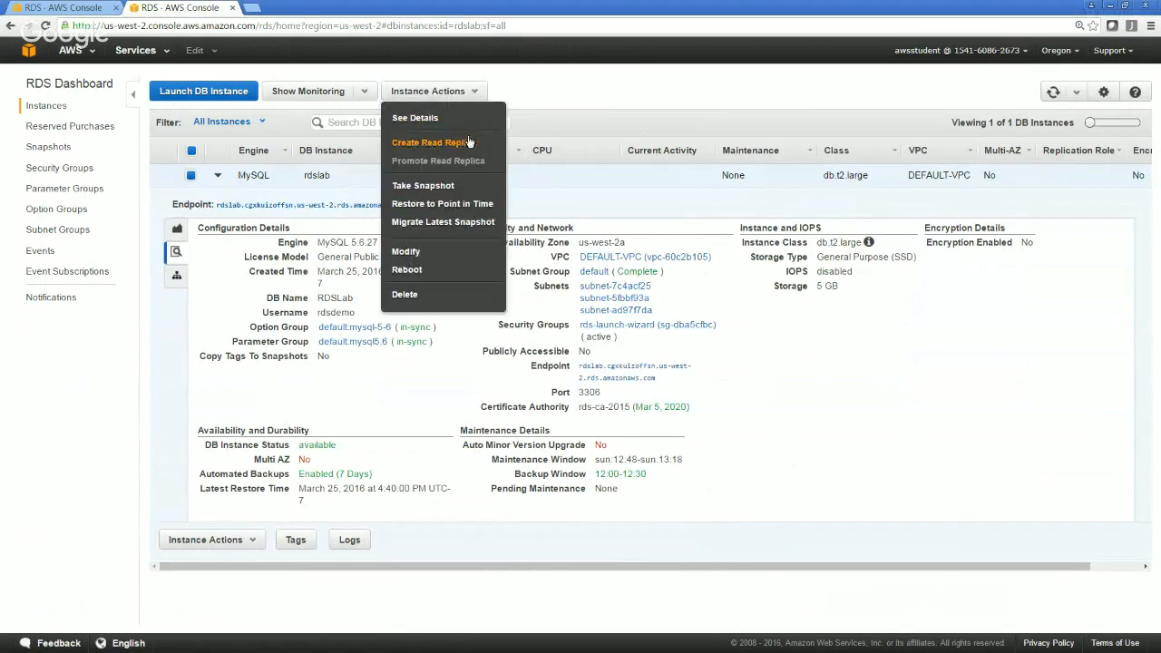
pyautogui.click(448, 191)
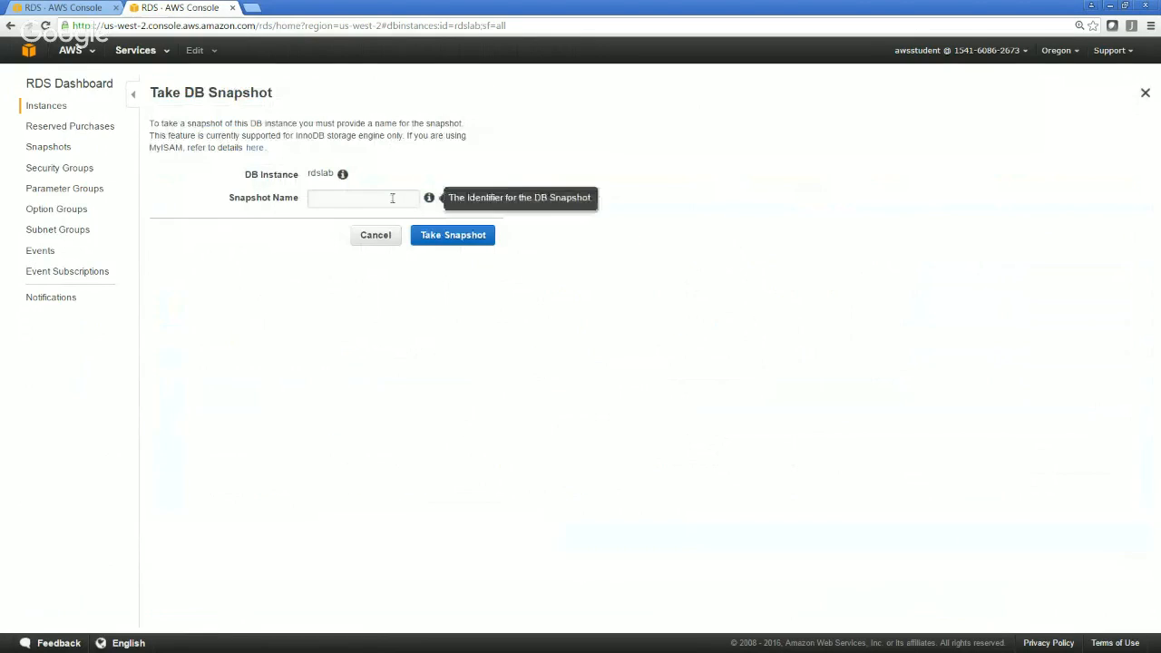
pyautogui.click(381, 200)
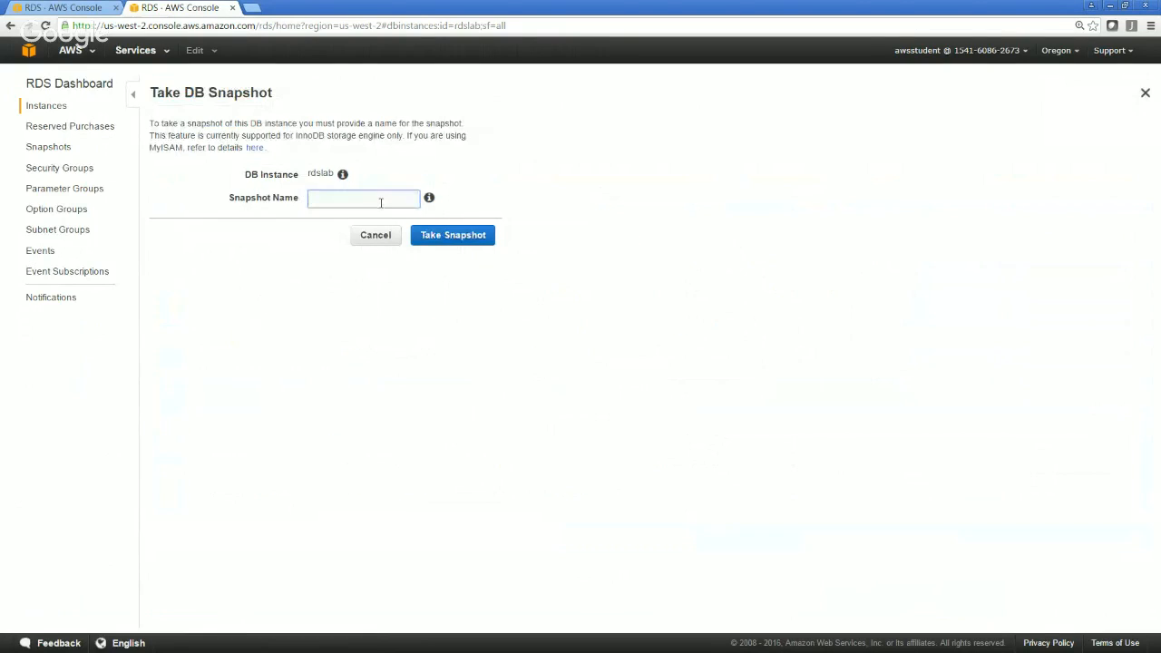
pyautogui.write('DB_Sanp')
pyautogui.press('BackSpace')
pyautogui.press('BackSpace')
pyautogui.press('BackSpace')
pyautogui.write('napo')
pyautogui.press('BackSpace')
pyautogui.press('BackSpace')
pyautogui.click(462, 237)
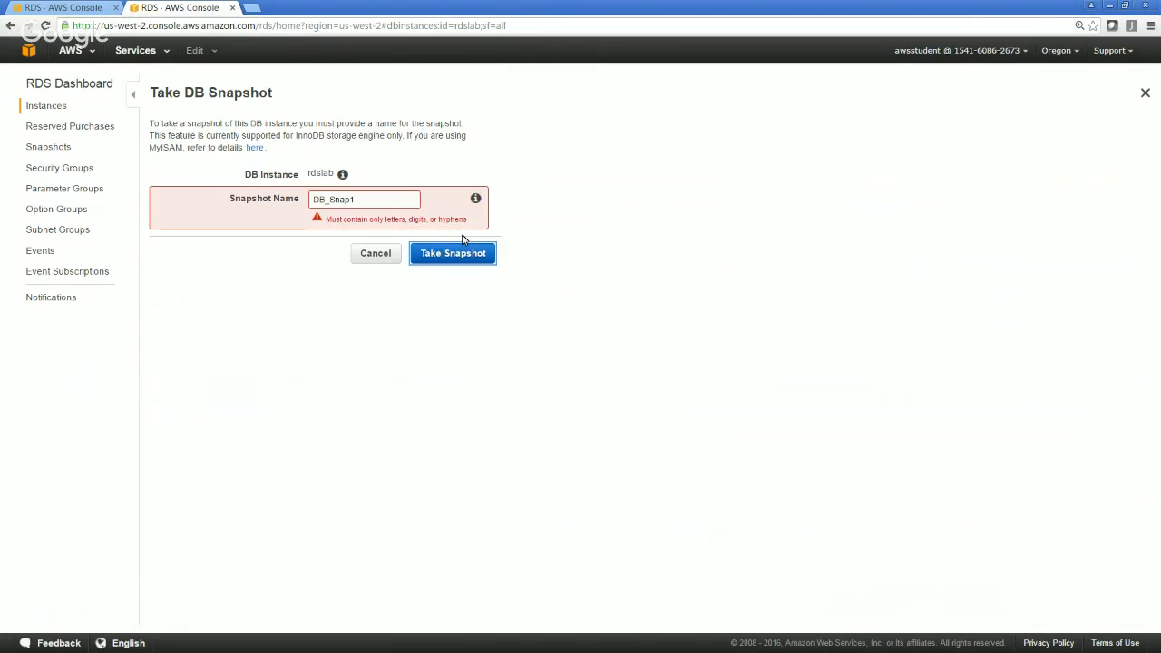
# Correct the snapshot name to DBSnap1 and take the snapshot
pyautogui.click(329, 200)
pyautogui.press('BackSpace')
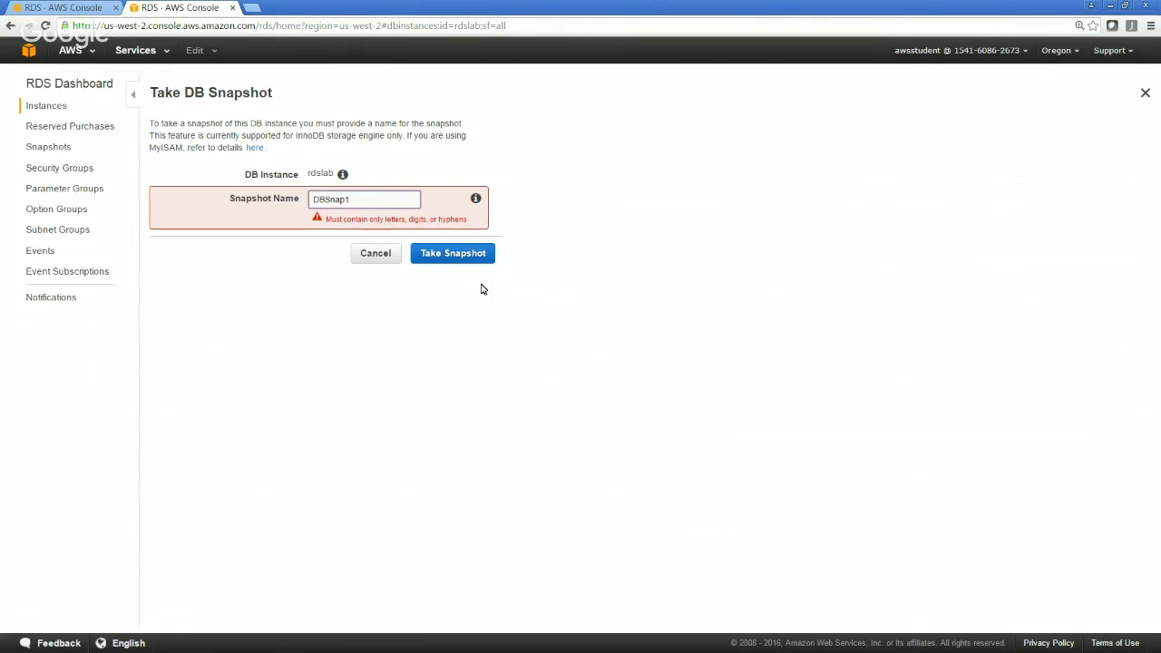
pyautogui.click(437, 260)
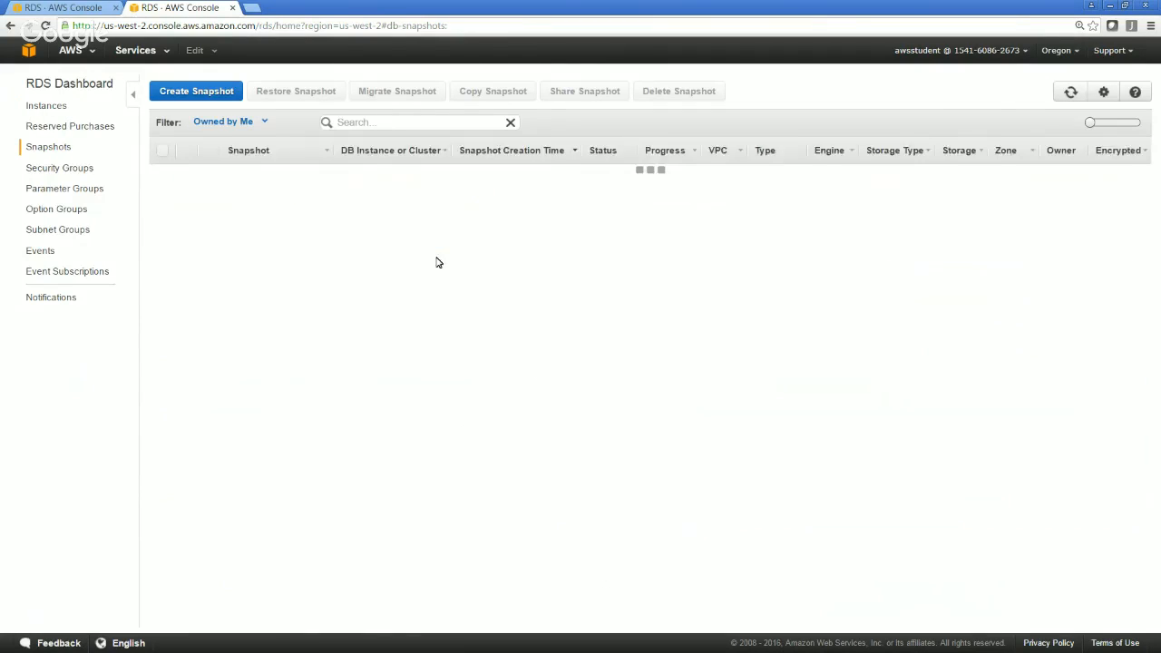
# Examine the details of the manual dbsnap1 snapshot and the automated rdslab snapshot
pyautogui.click(635, 176)
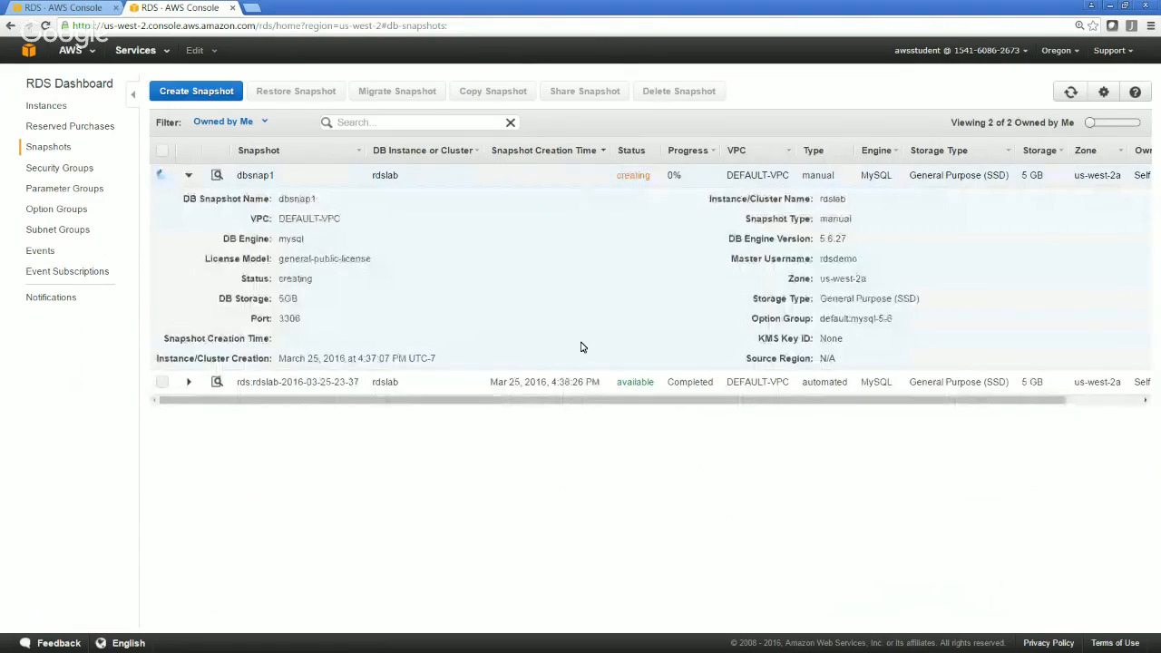
pyautogui.click(594, 384)
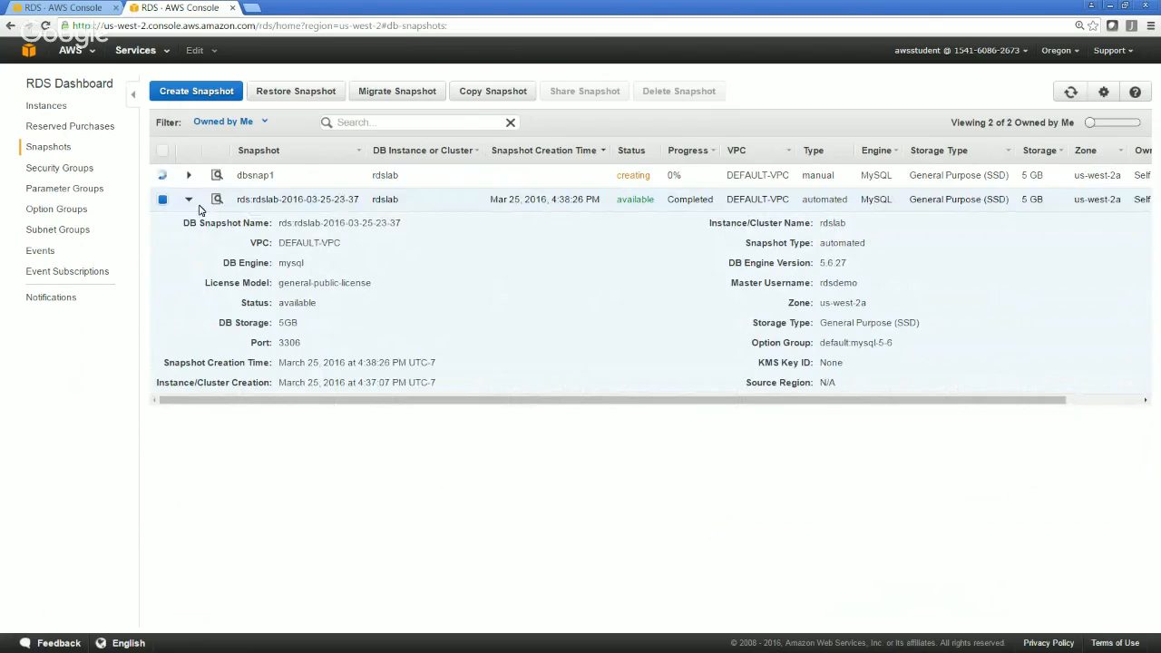
pyautogui.click(551, 181)
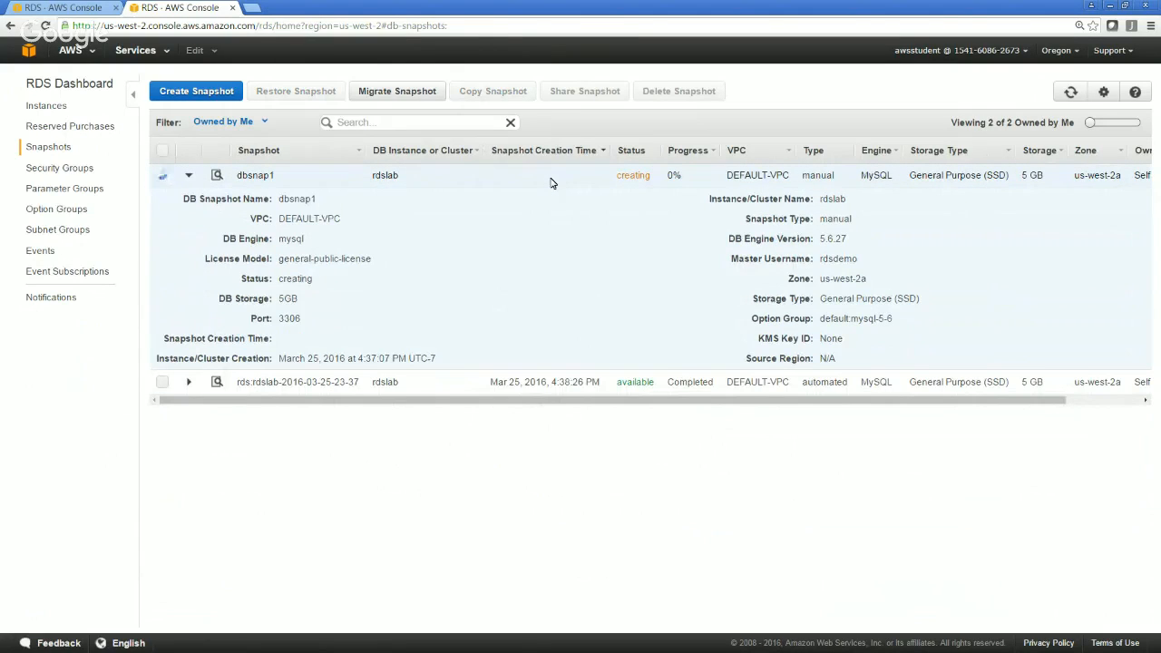
pyautogui.click(469, 381)
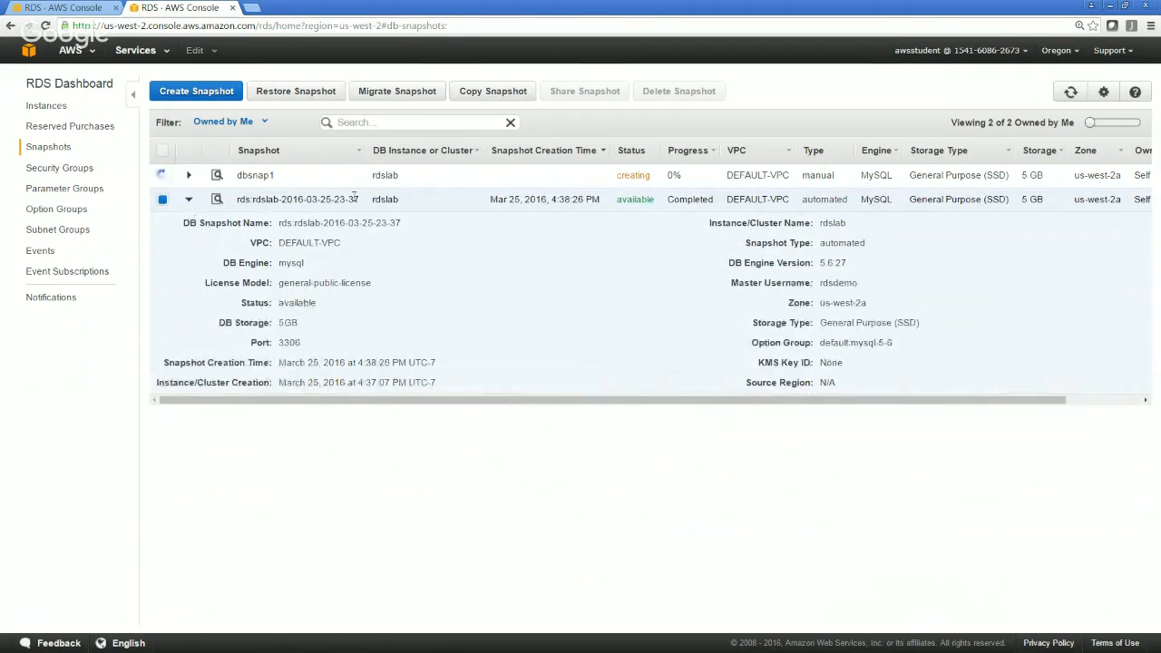
# Go back to the RDS instances, examine the rdslab instance's CloudWatch monitoring graphs, and hide the monitoring view
pyautogui.click(50, 109)
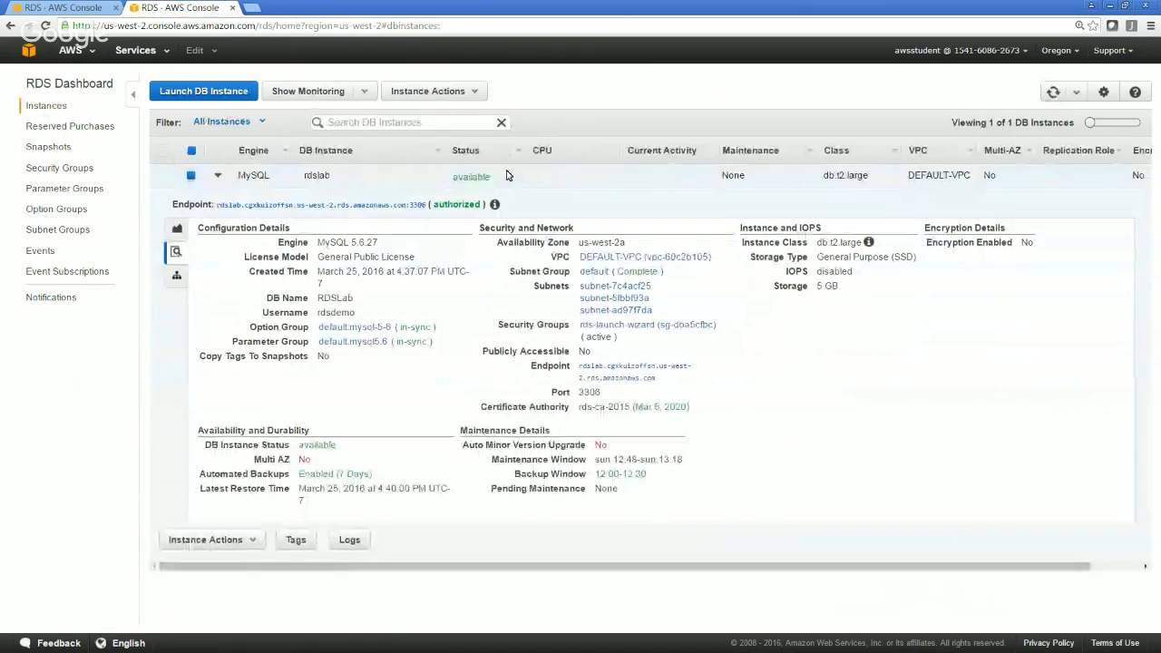
pyautogui.click(354, 94)
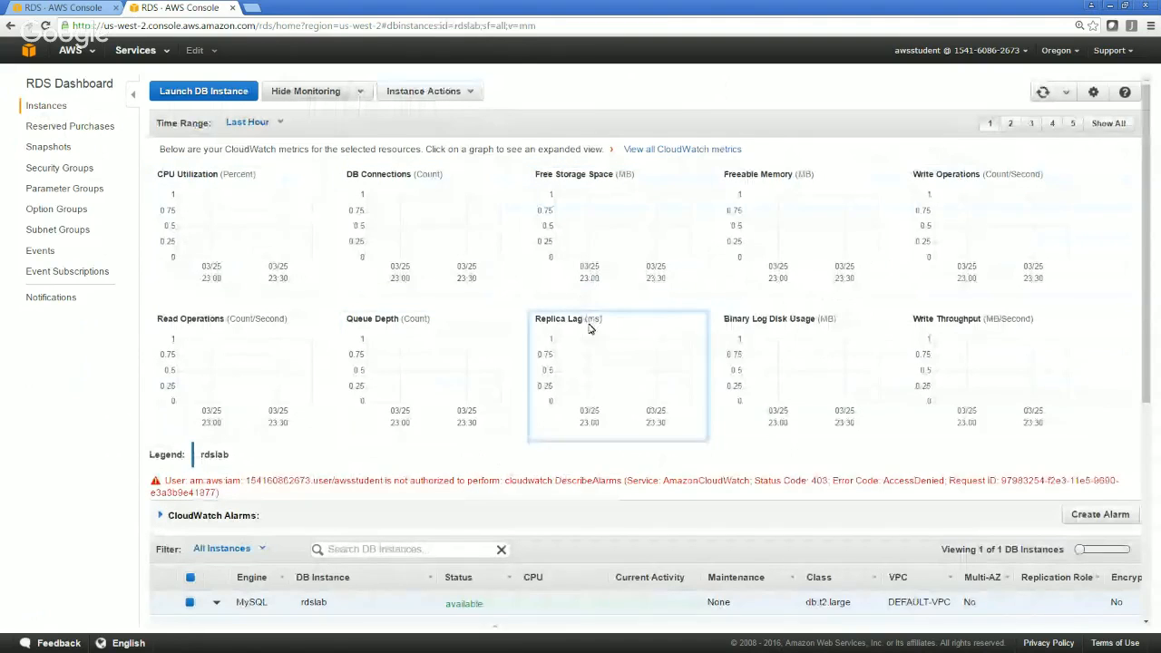
pyautogui.moveTo(1145, 294); pyautogui.dragTo(1149, 423)
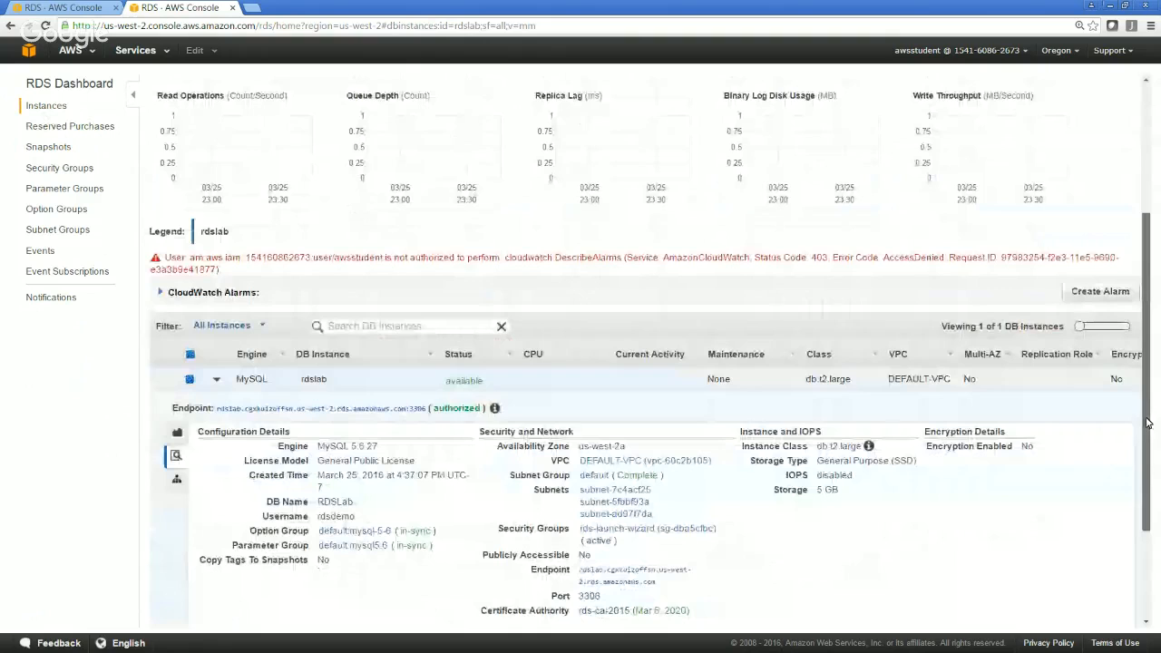
pyautogui.moveTo(1148, 422); pyautogui.dragTo(1147, 290)
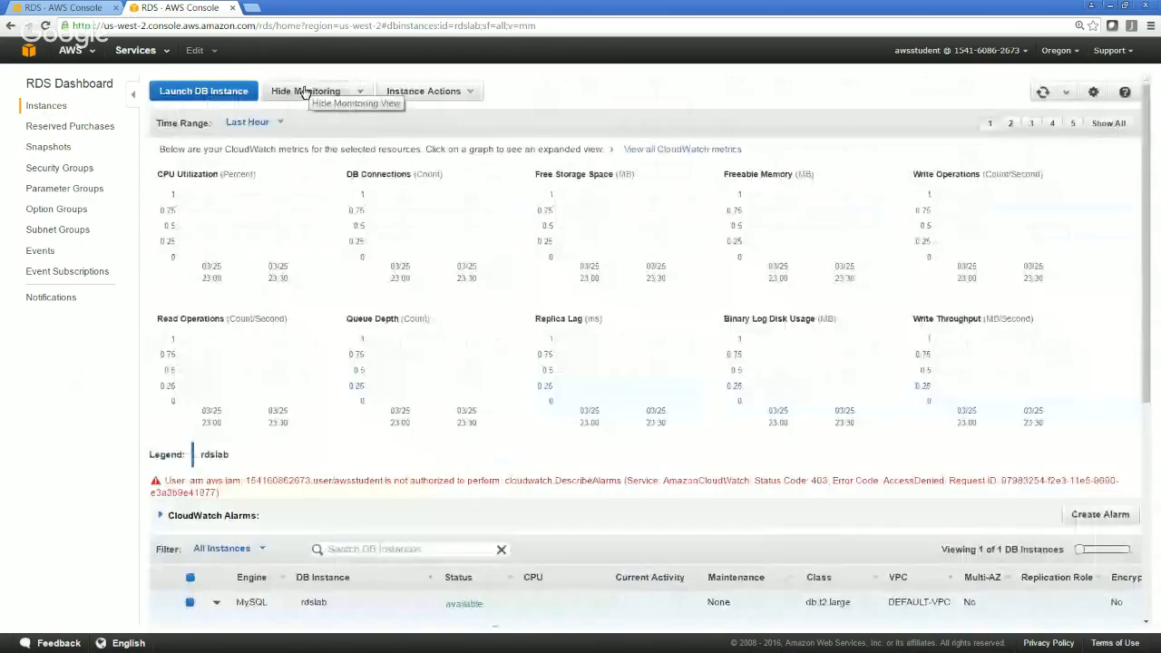
pyautogui.click(304, 92)
# View the read replica creation form for the rdslab instance and return to the instance list without creating one
pyautogui.click(479, 93)
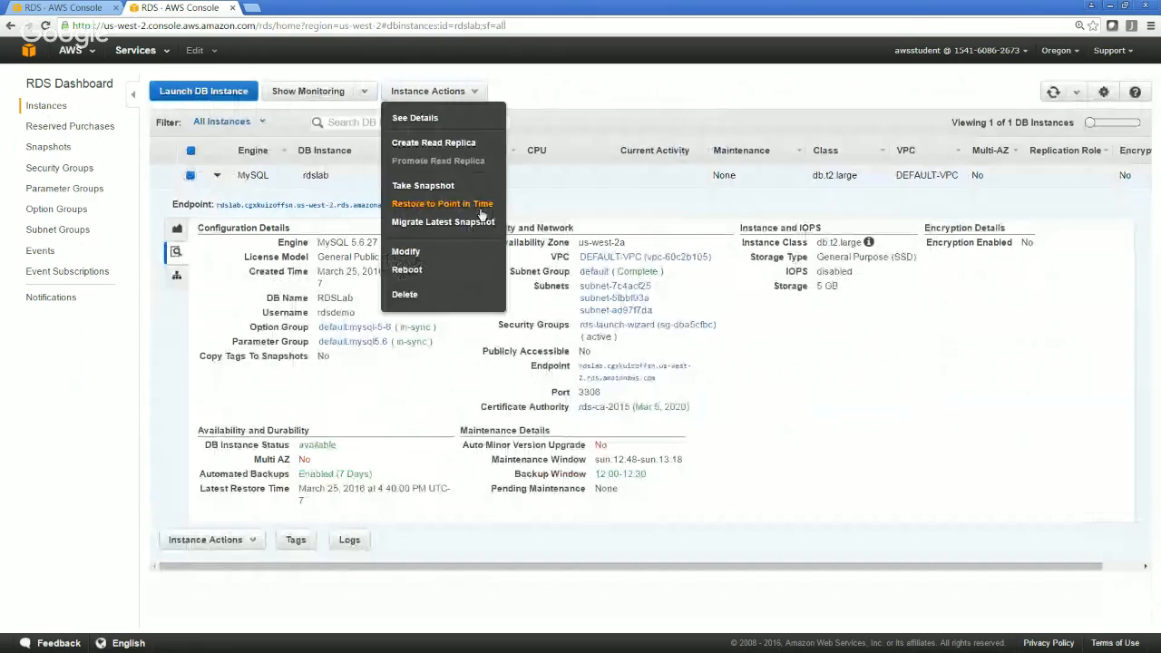
pyautogui.click(456, 147)
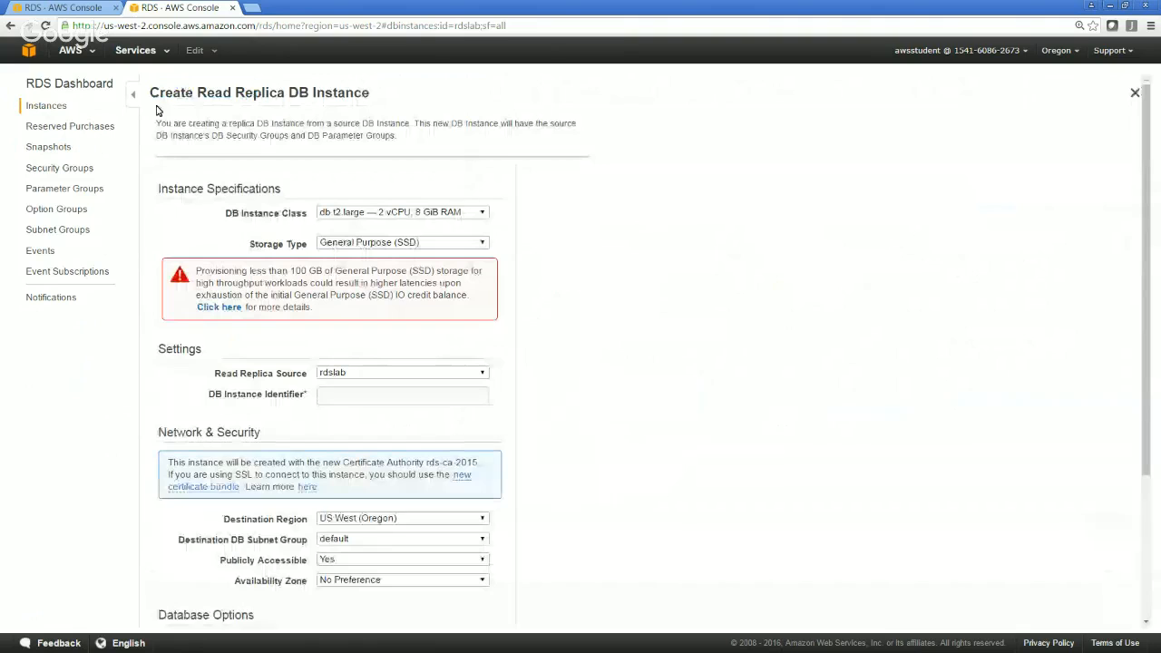
pyautogui.click(52, 111)
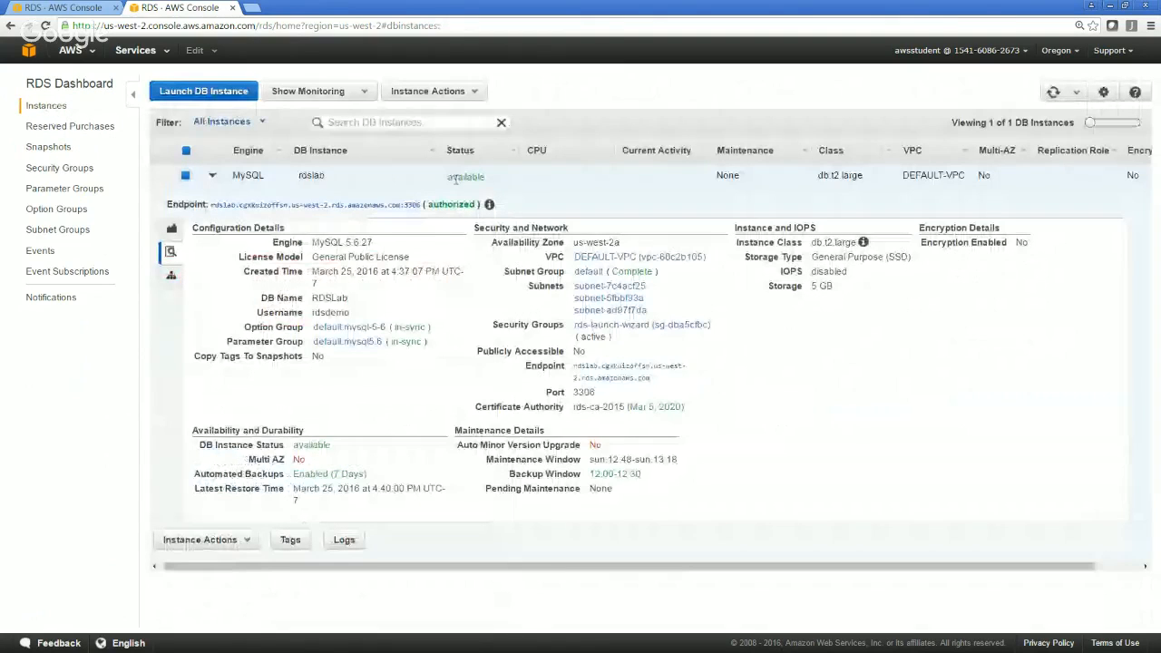
# Open the rdslab instance for modification and set Multi-AZ Deployment to Yes
pyautogui.click(476, 94)
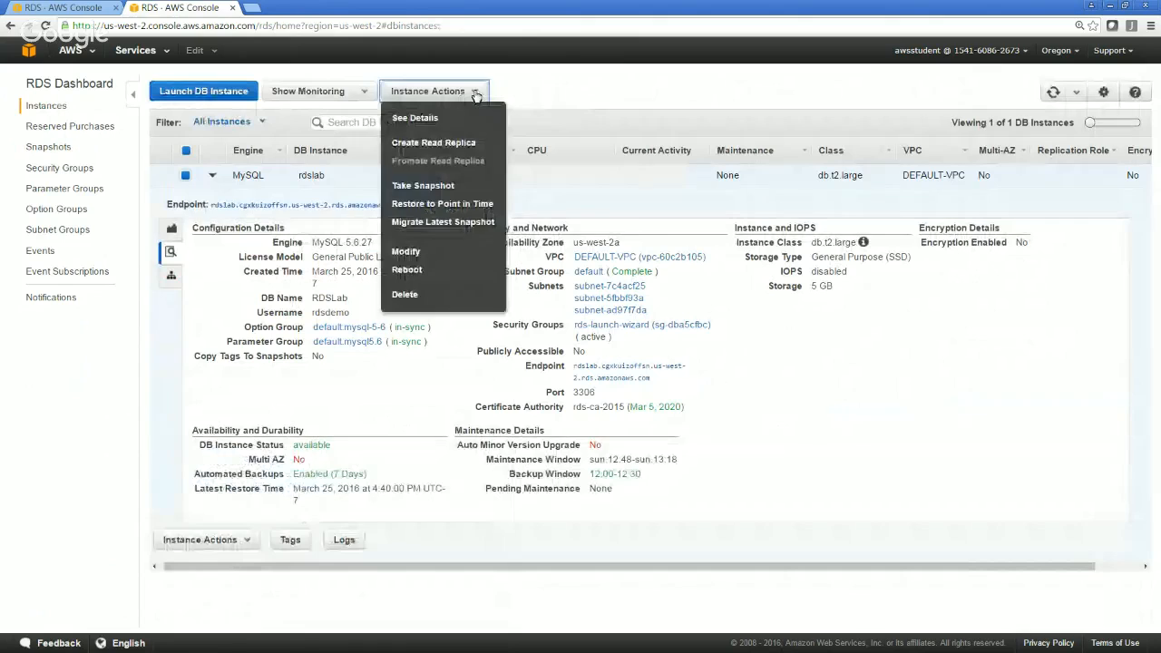
pyautogui.click(631, 87)
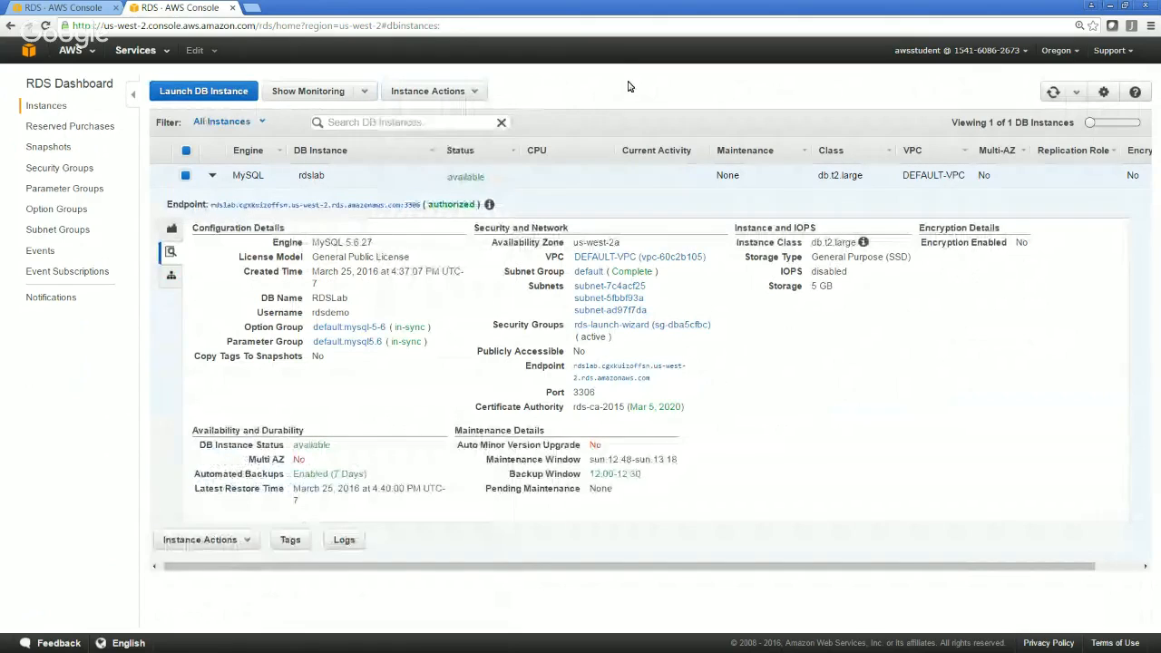
pyautogui.click(476, 92)
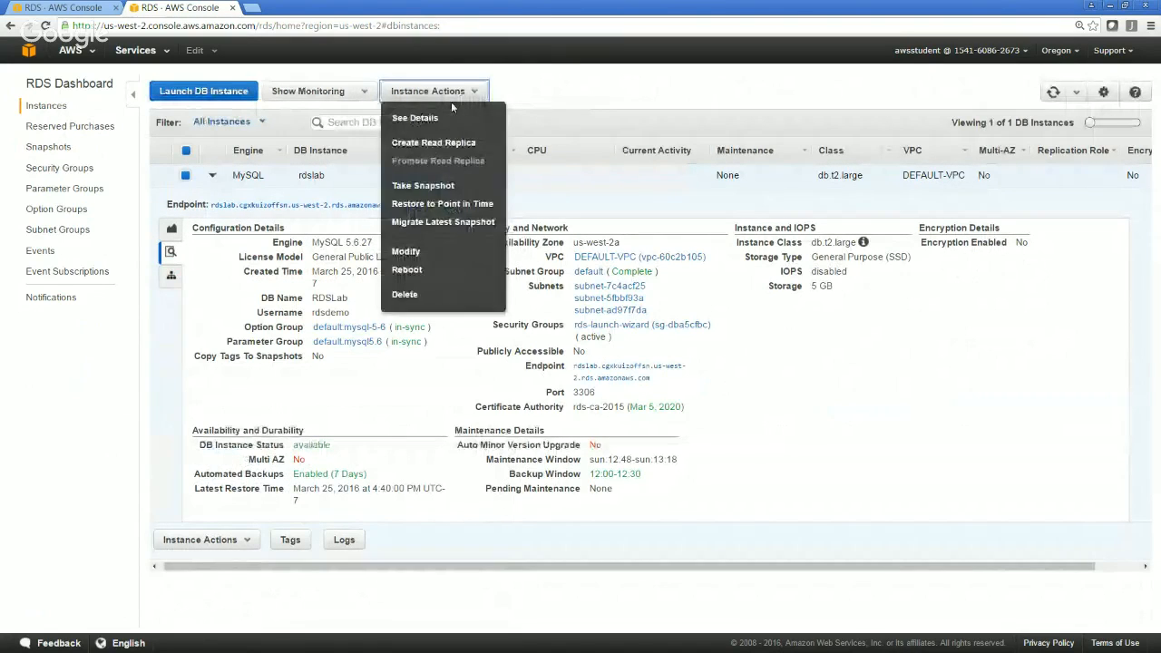
pyautogui.click(451, 95)
pyautogui.click(451, 95)
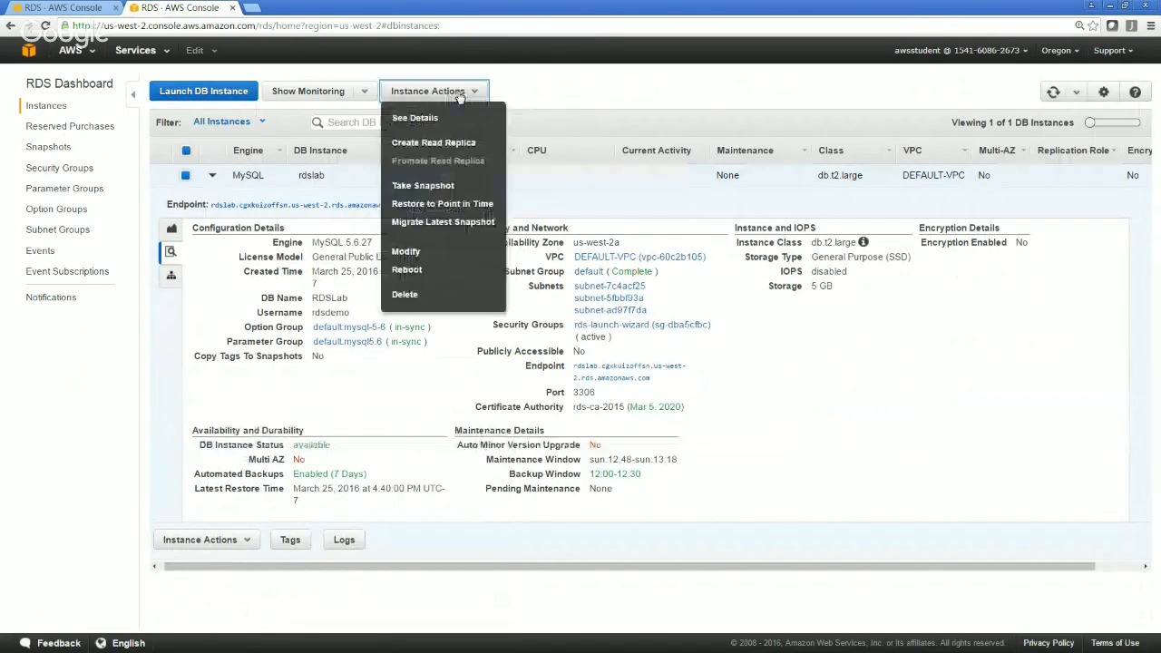
pyautogui.click(429, 254)
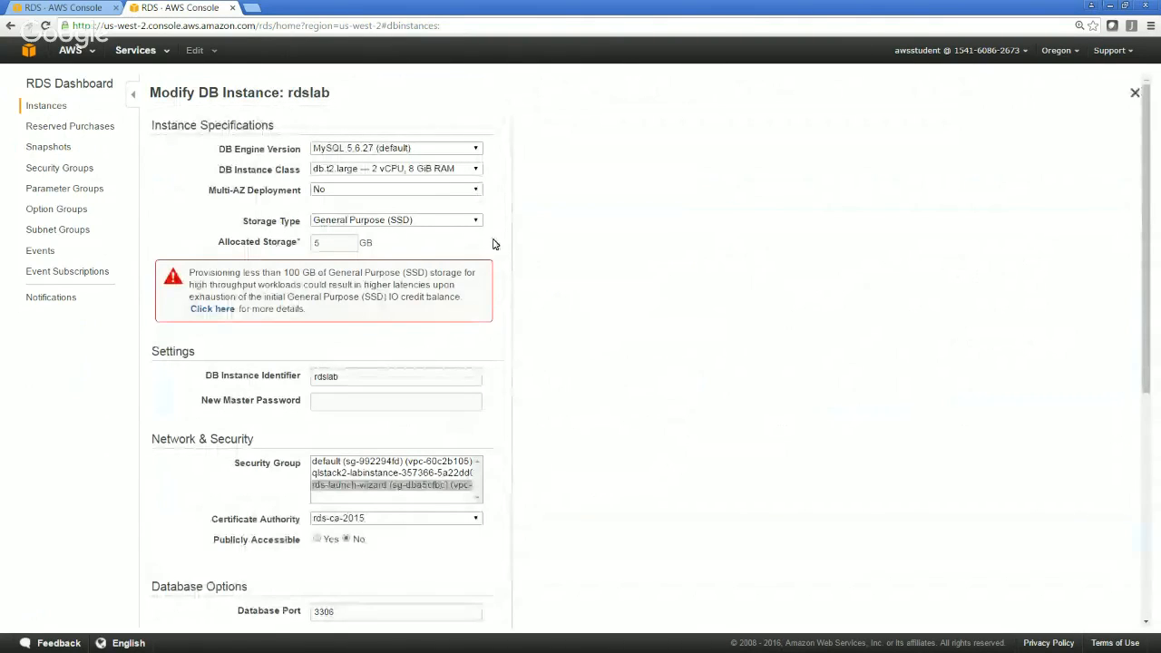
pyautogui.click(353, 189)
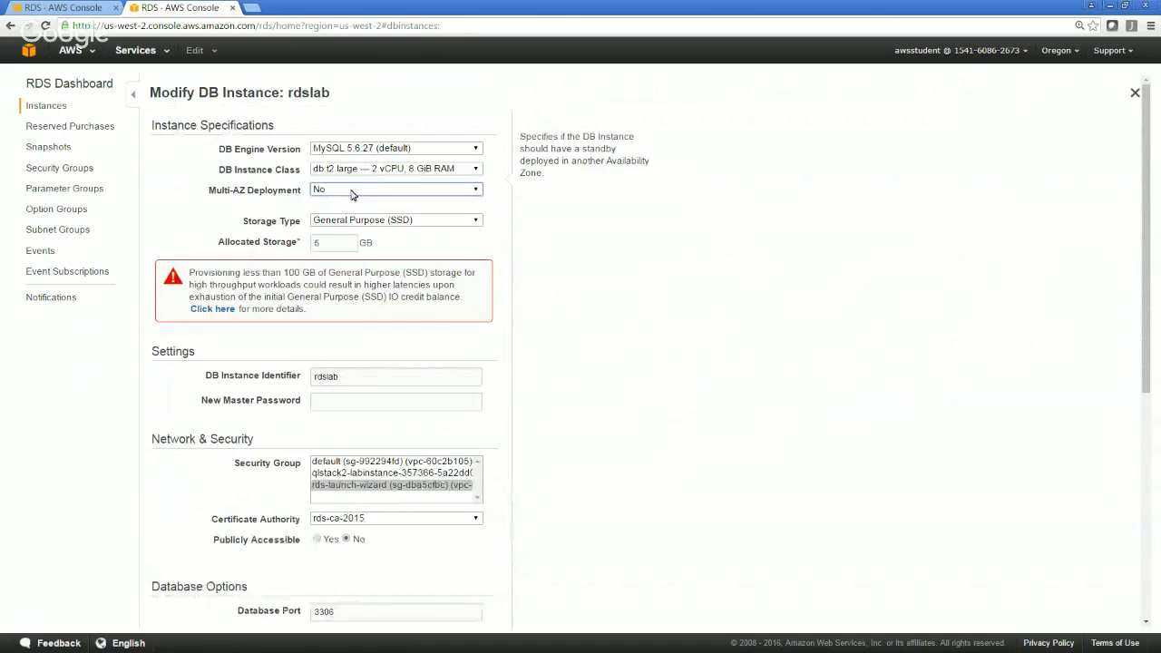
pyautogui.click(376, 191)
pyautogui.click(368, 201)
pyautogui.click(450, 224)
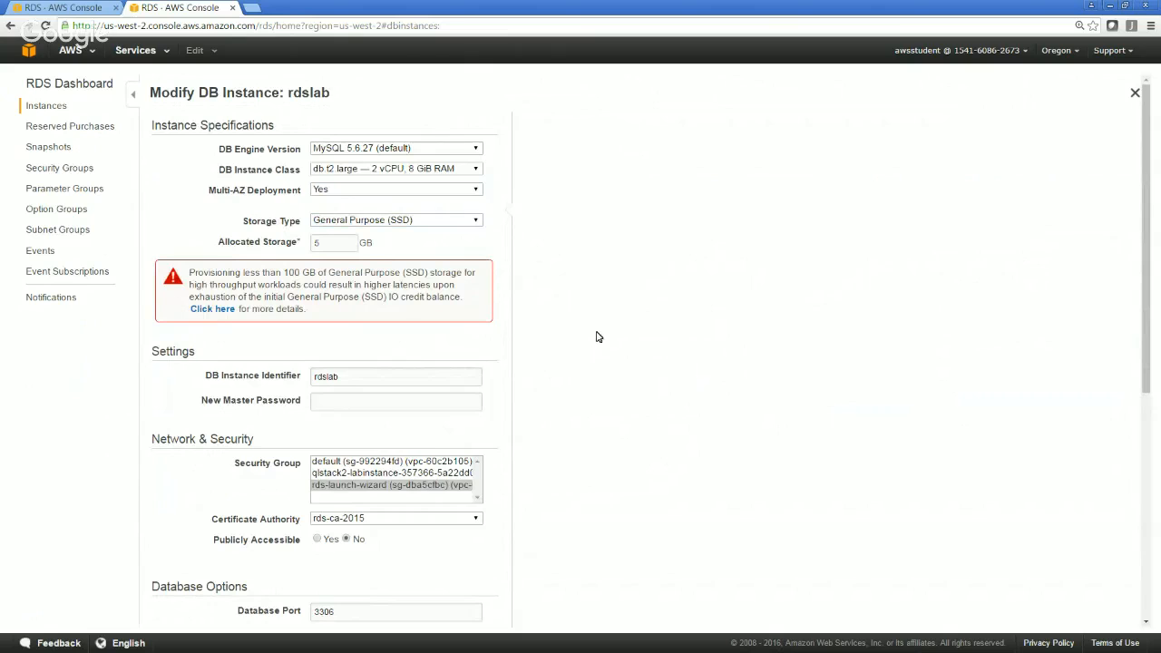
# Review the modification summary, go back to enable Apply Immediately, and try to submit the rdslab modification
pyautogui.scroll(-4, 597, 336)
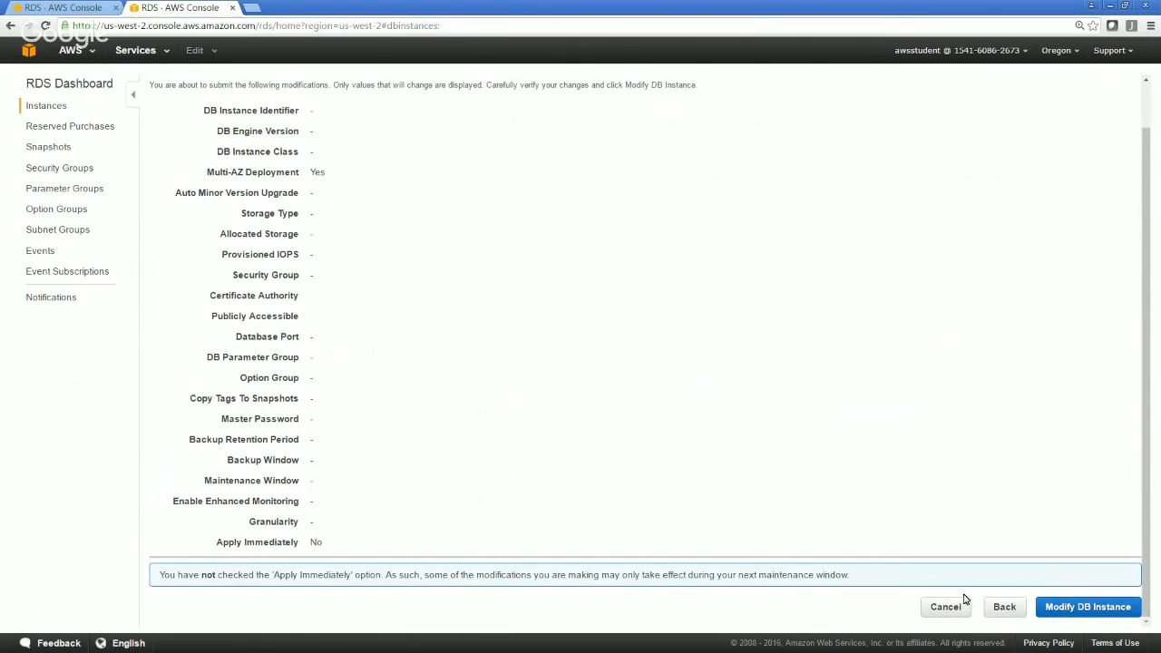
pyautogui.click(1002, 607)
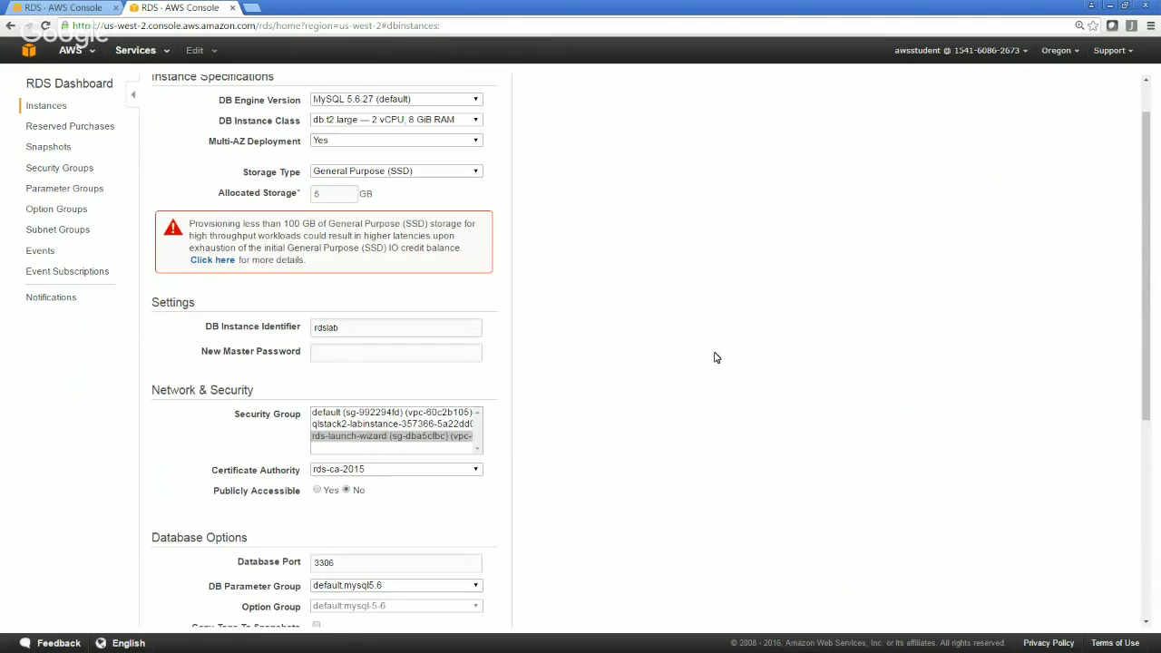
pyautogui.scroll(-4, 714, 357)
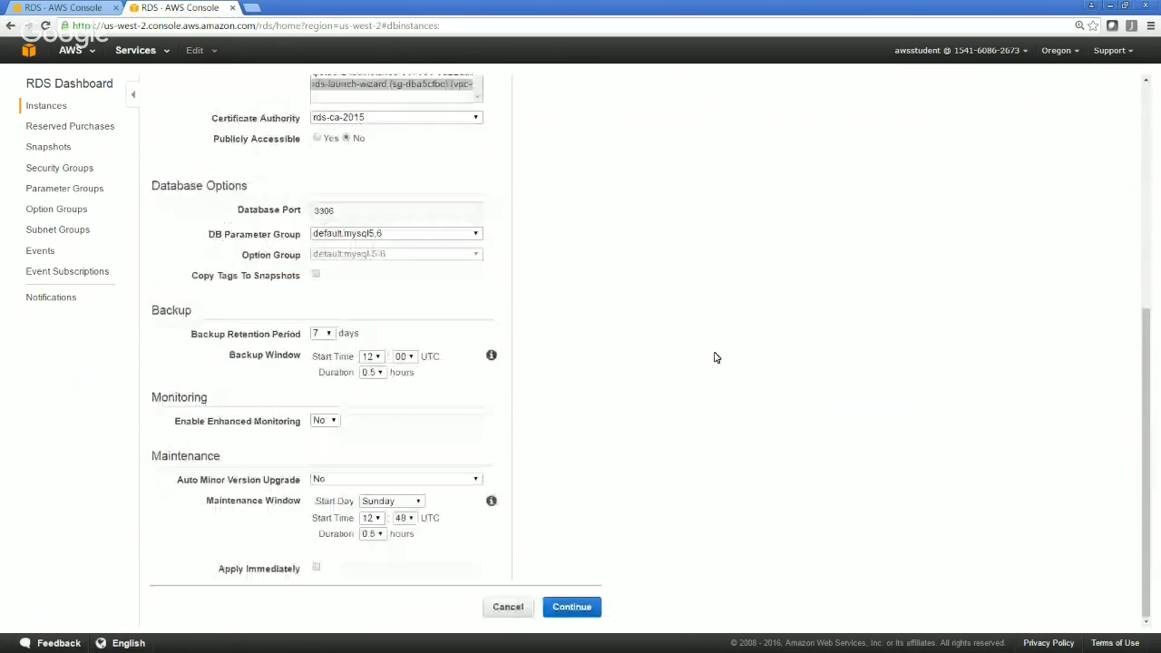
pyautogui.click(315, 568)
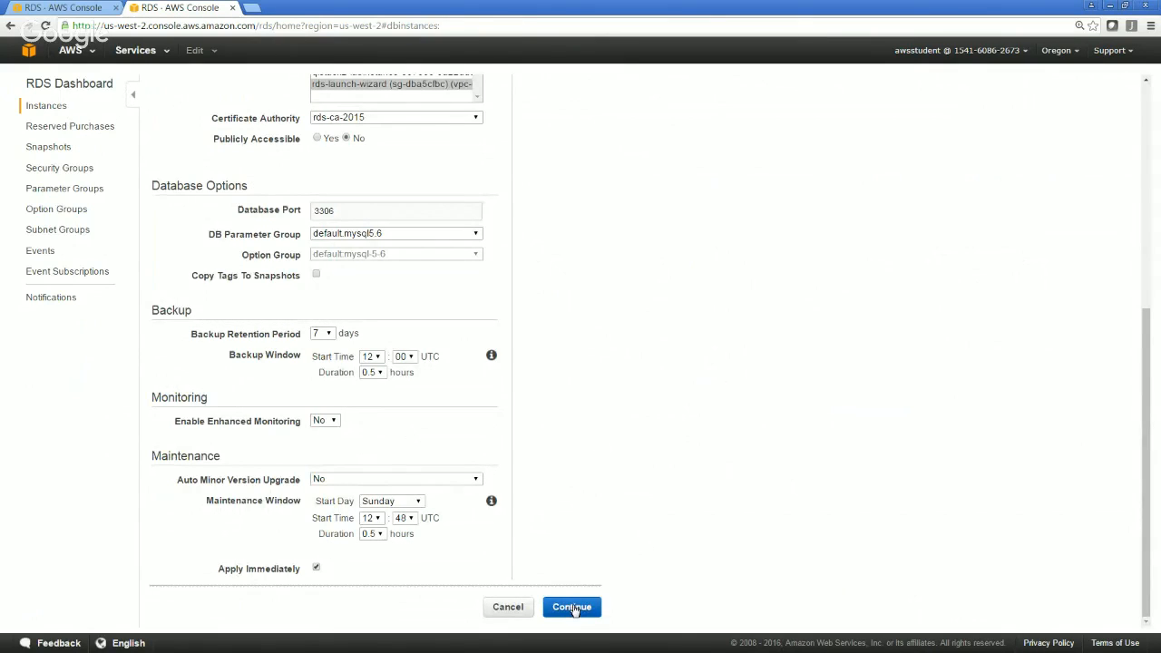
pyautogui.click(572, 608)
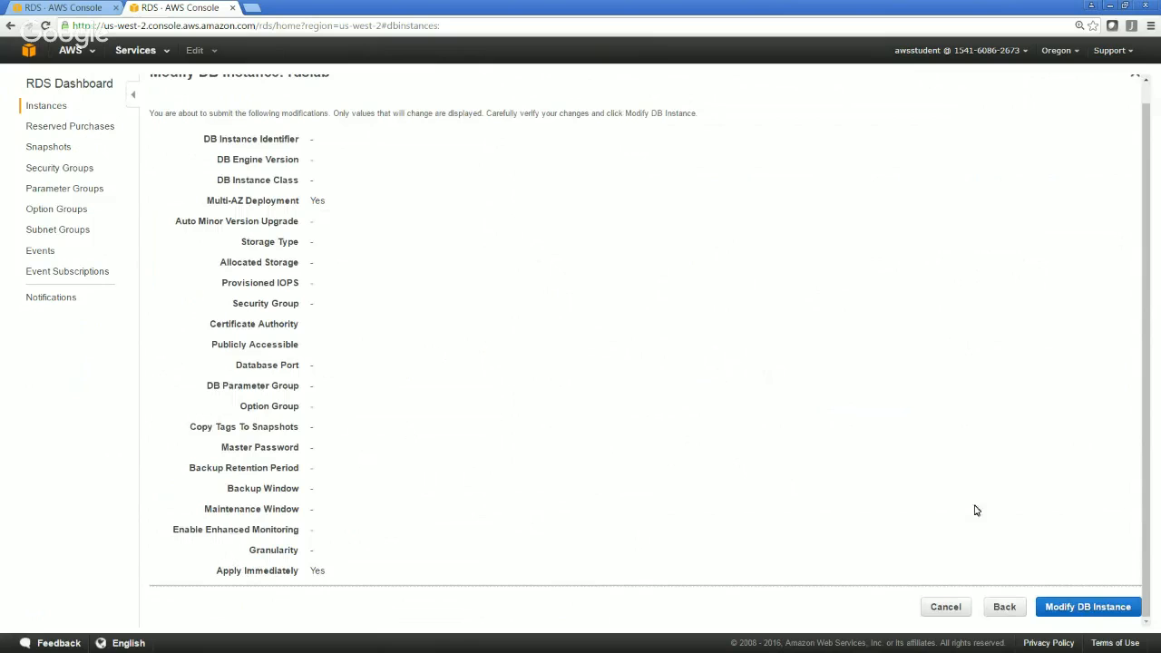
pyautogui.click(1112, 608)
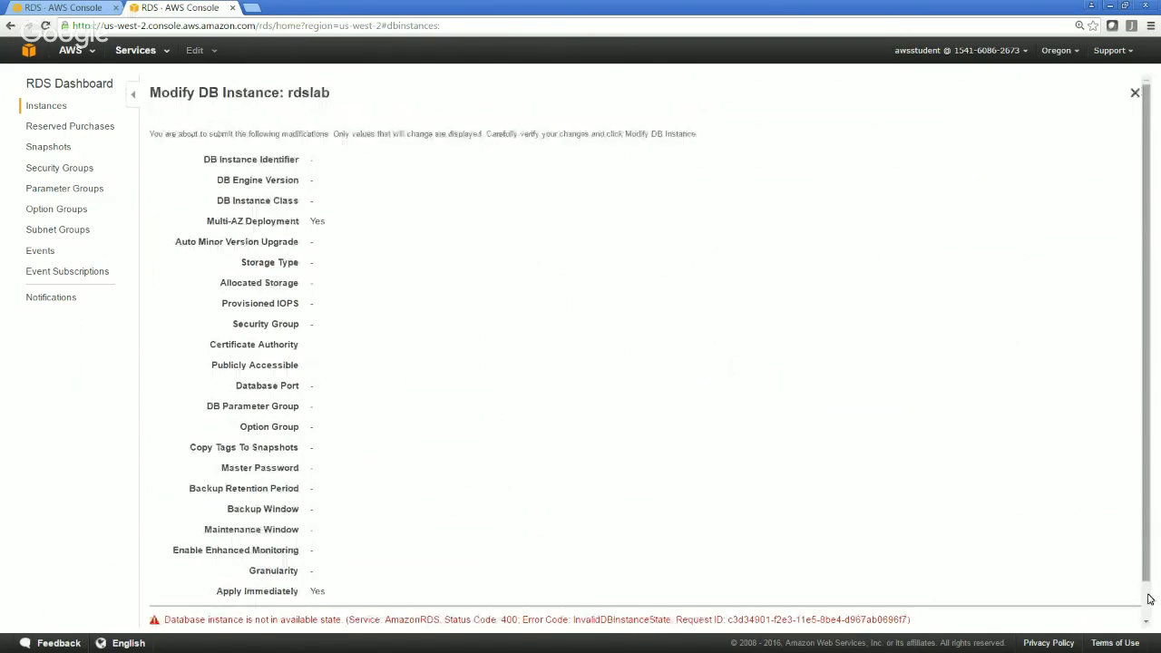
# Leave the rdslab modification summary, check the instance's status, and examine the refreshed details of the dbsnap1 snapshot
pyautogui.scroll(-1, 637, 520)
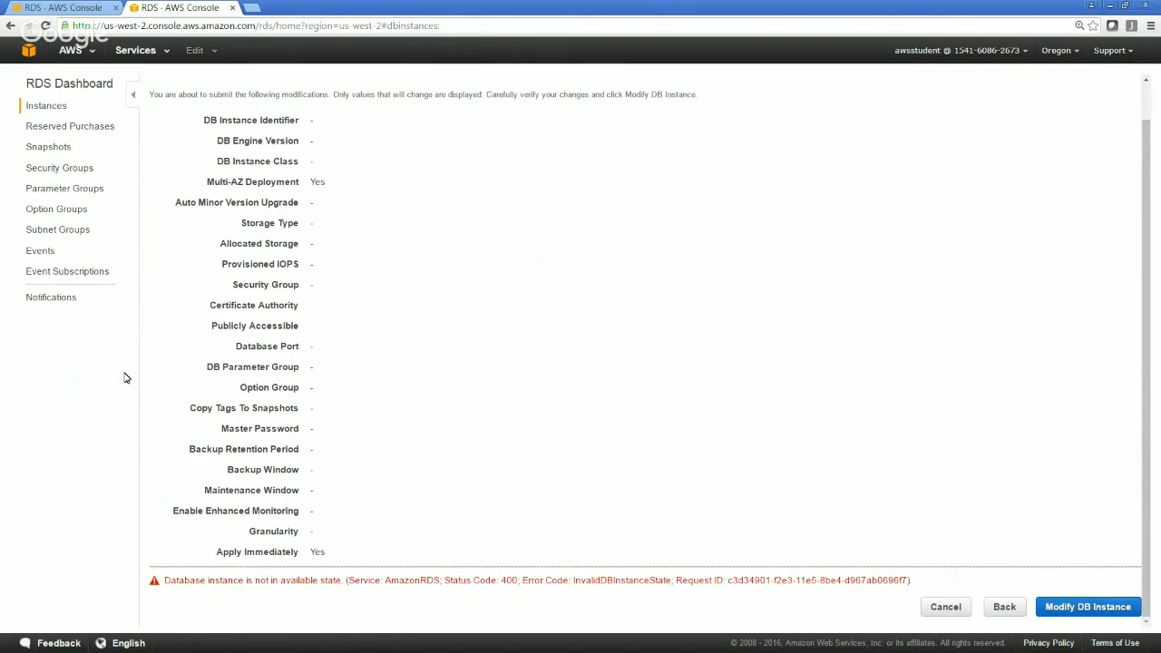
pyautogui.click(45, 107)
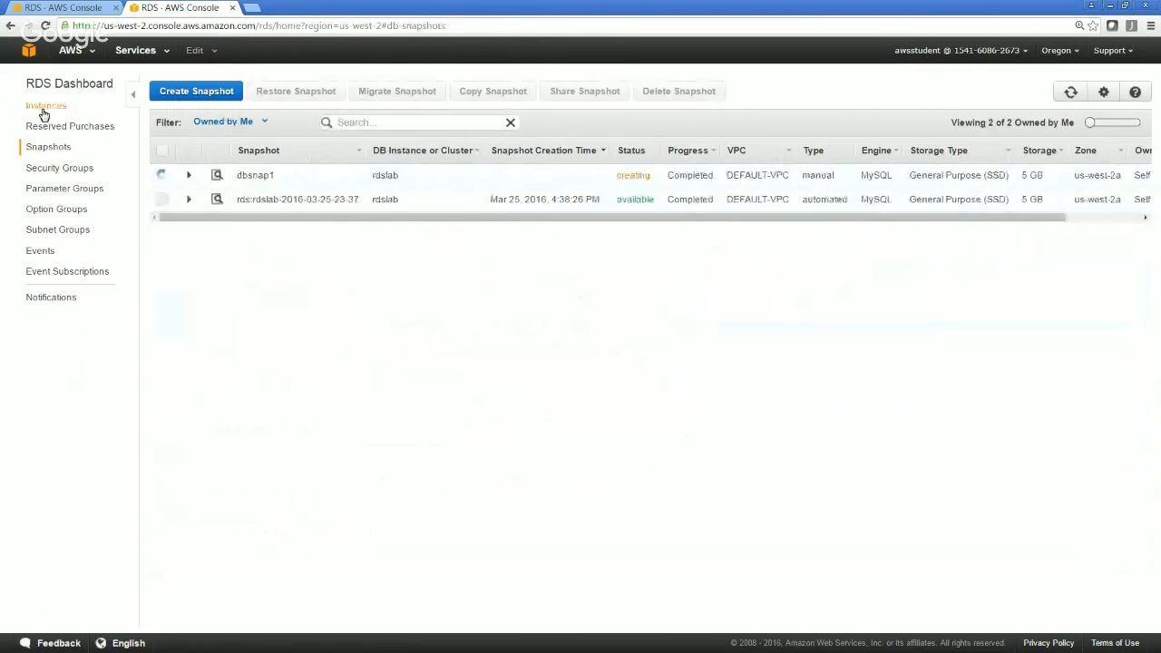
pyautogui.click(44, 109)
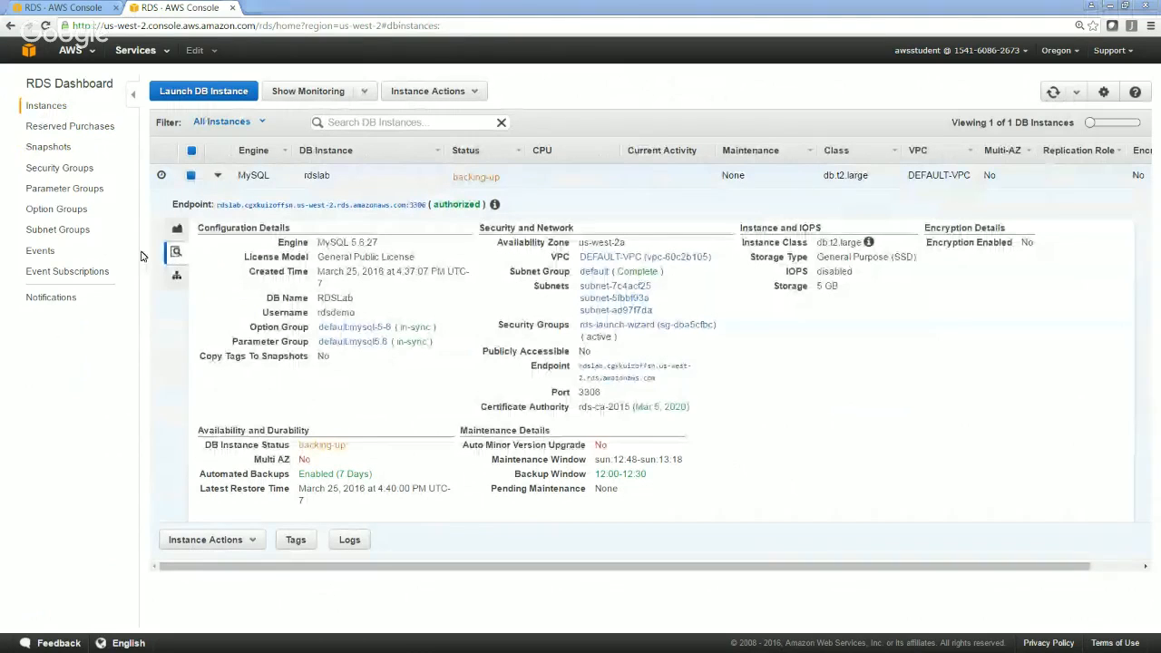
pyautogui.click(47, 148)
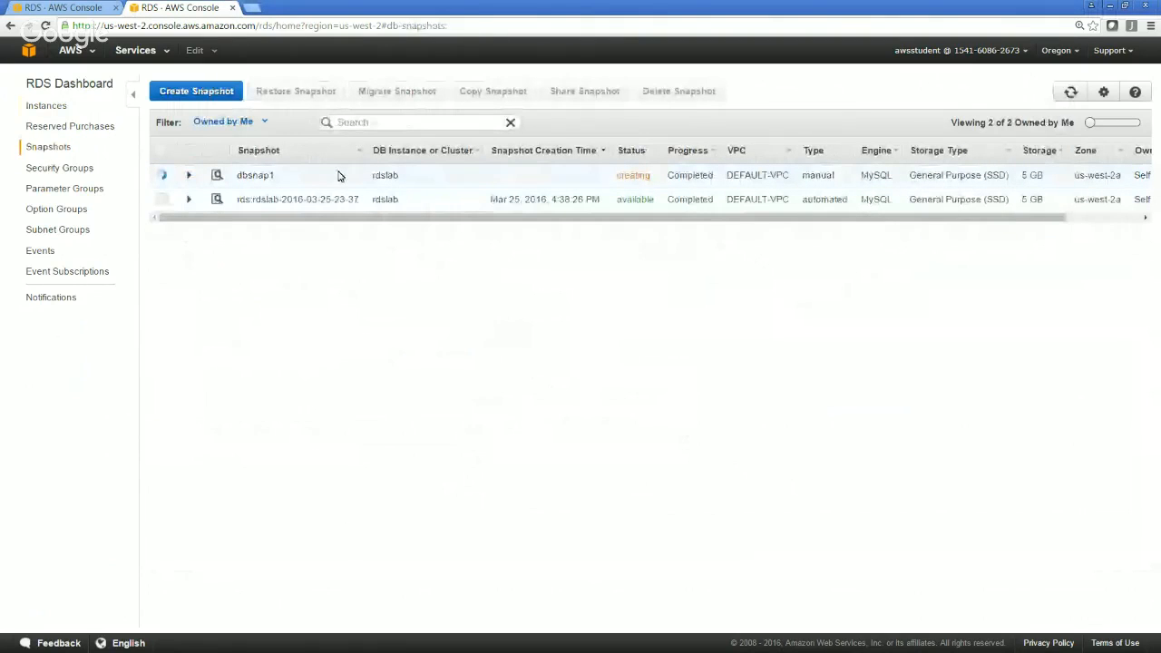
pyautogui.click(339, 177)
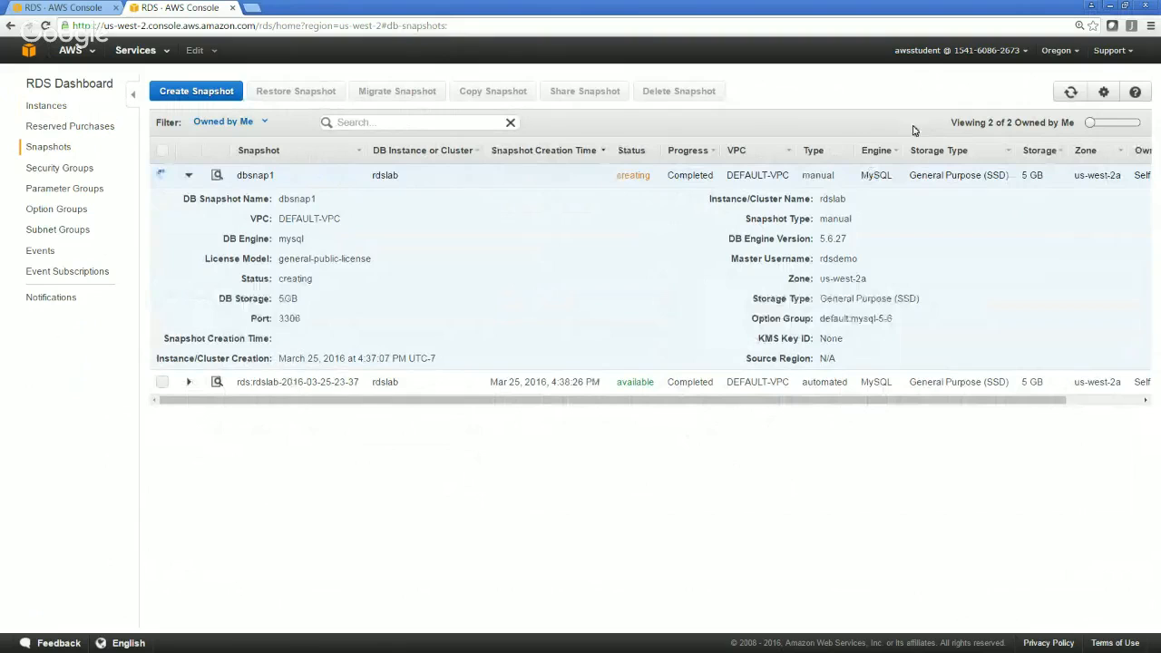
pyautogui.click(1072, 96)
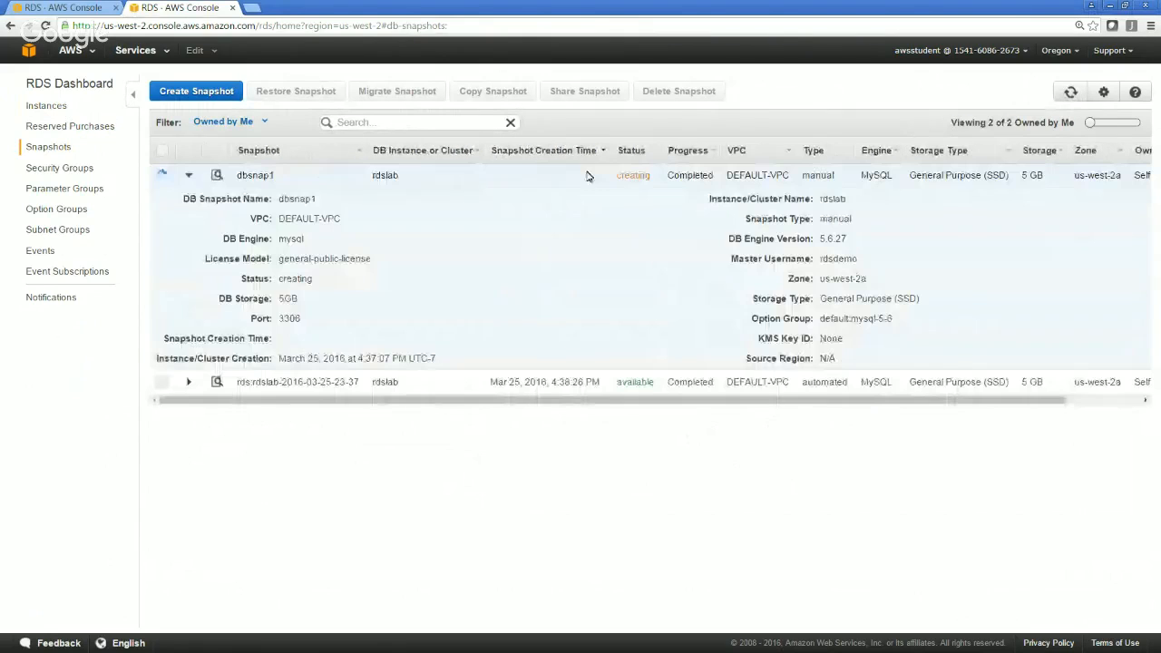
# Refresh the DB instance list to recheck rdslab's status and check the dbsnap1 snapshot's status again
pyautogui.click(43, 107)
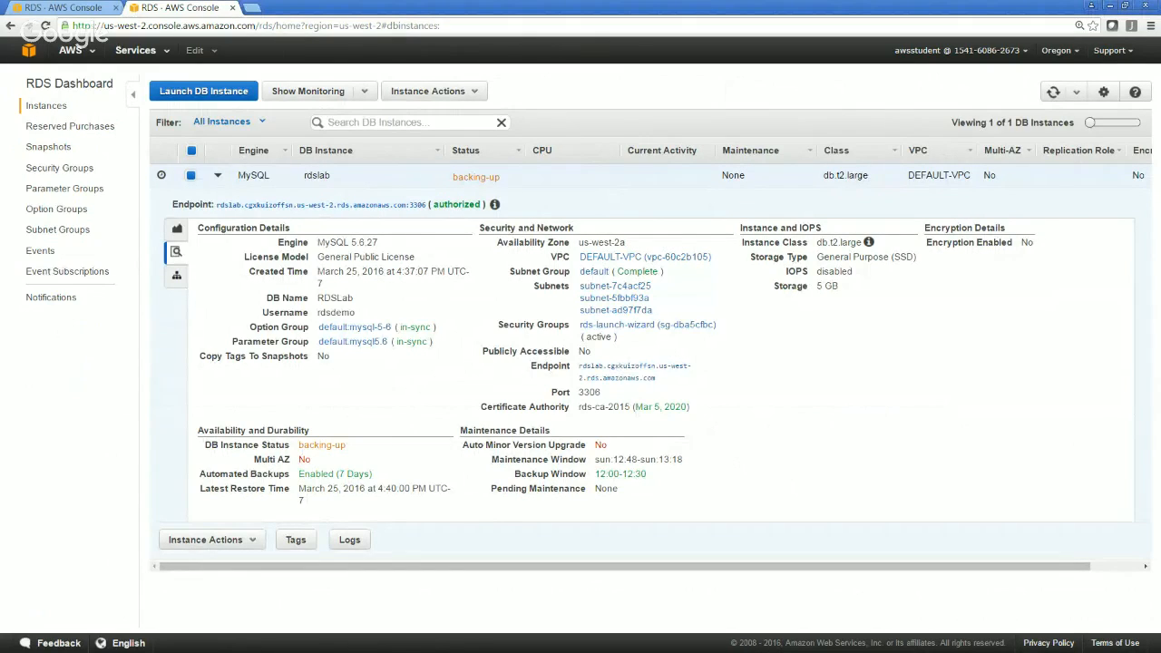
pyautogui.click(1053, 93)
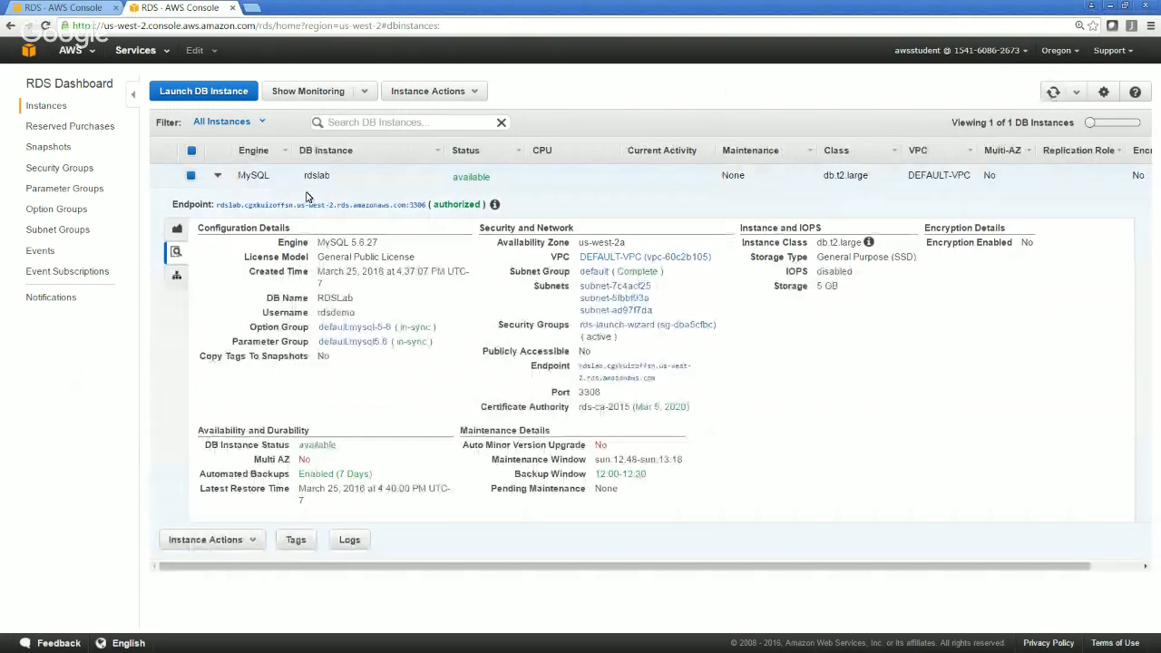
pyautogui.click(48, 147)
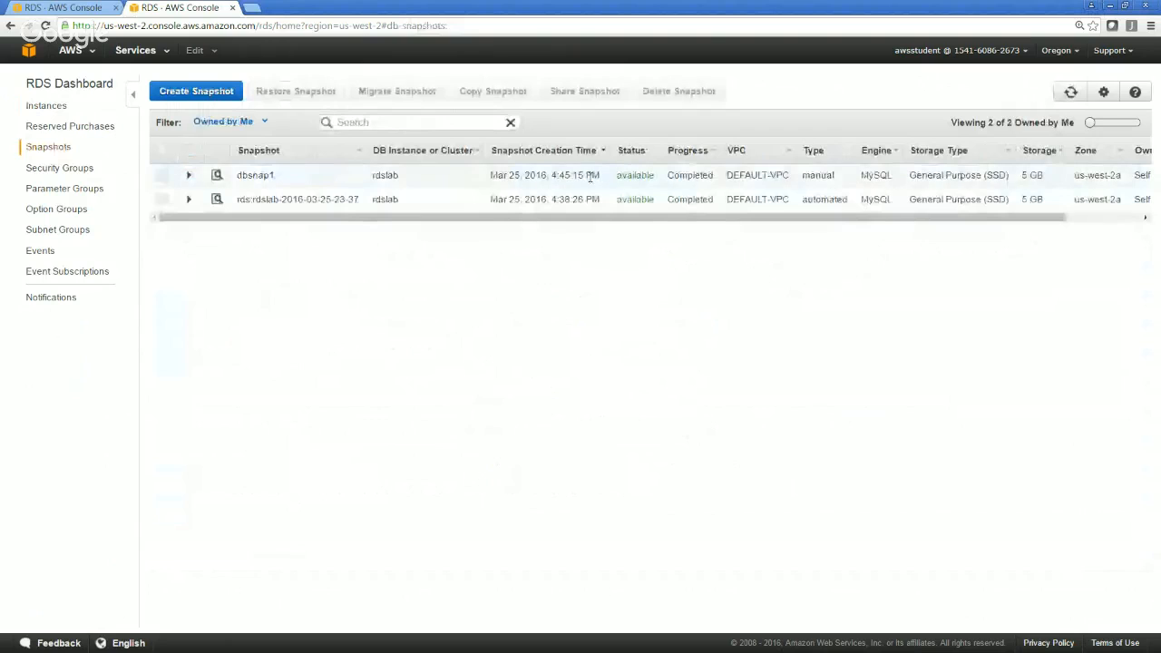
# Return to the DB instances, reopen rdslab for modification, and set Multi-AZ Deployment to Yes
pyautogui.click(41, 111)
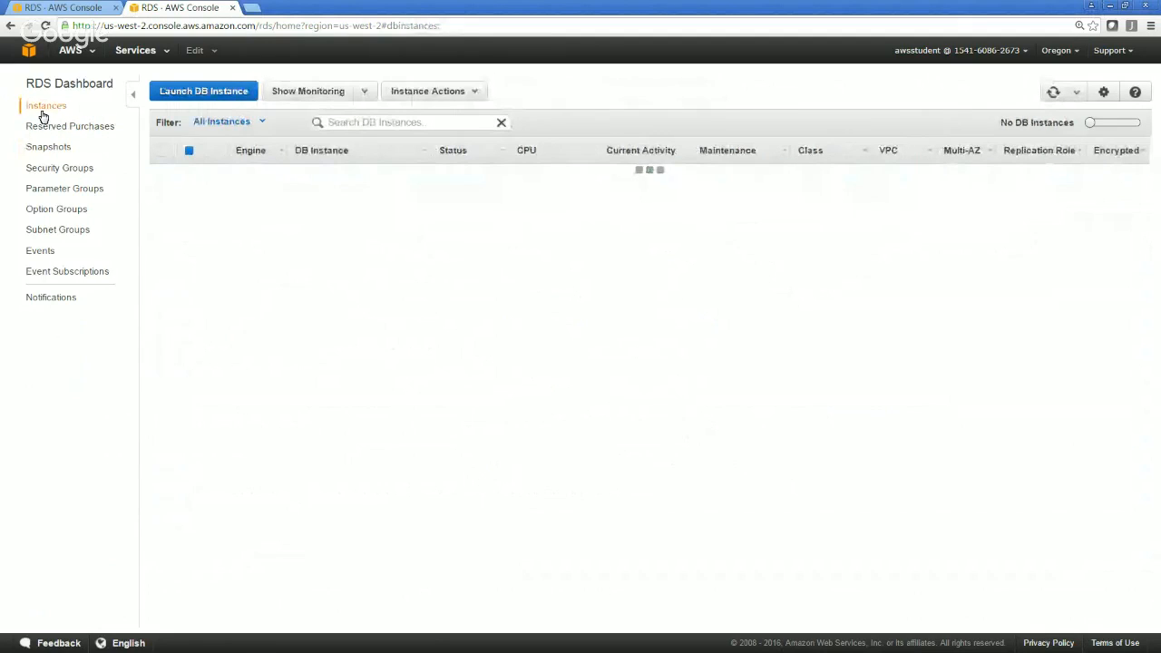
pyautogui.click(432, 91)
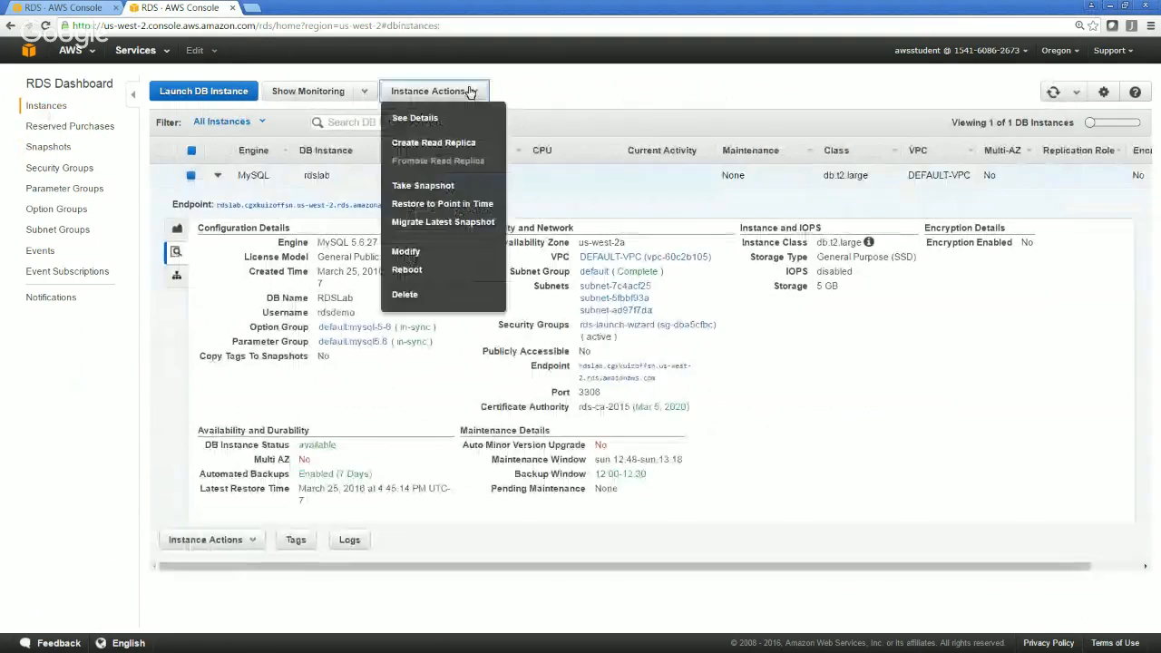
pyautogui.click(441, 251)
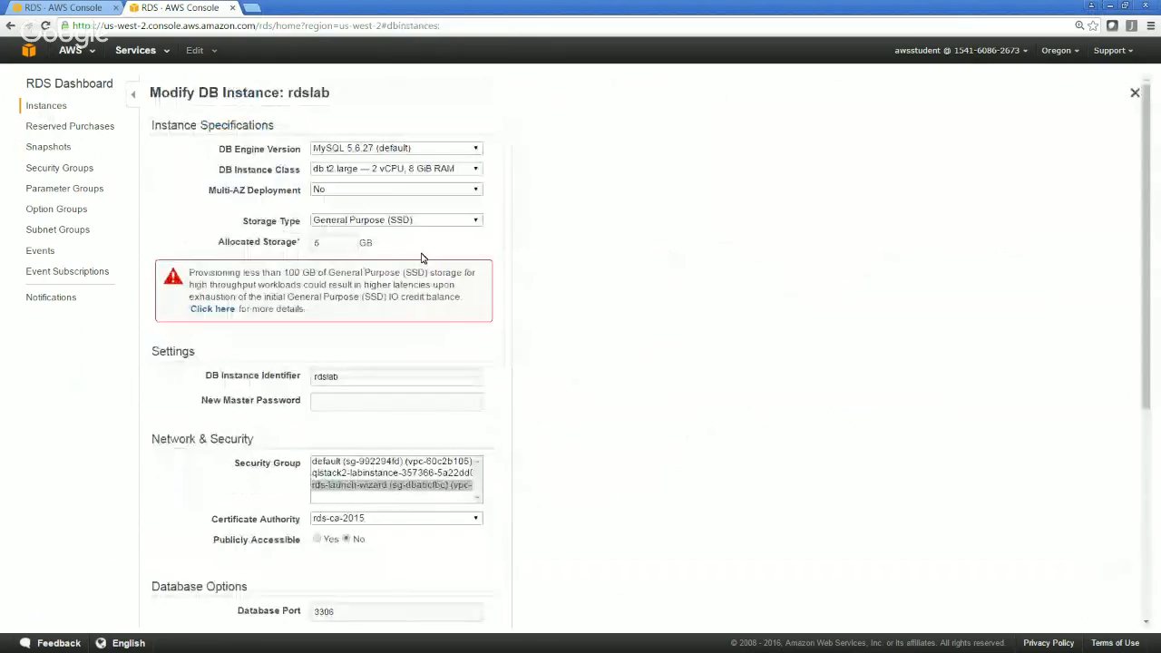
pyautogui.click(372, 190)
pyautogui.click(368, 205)
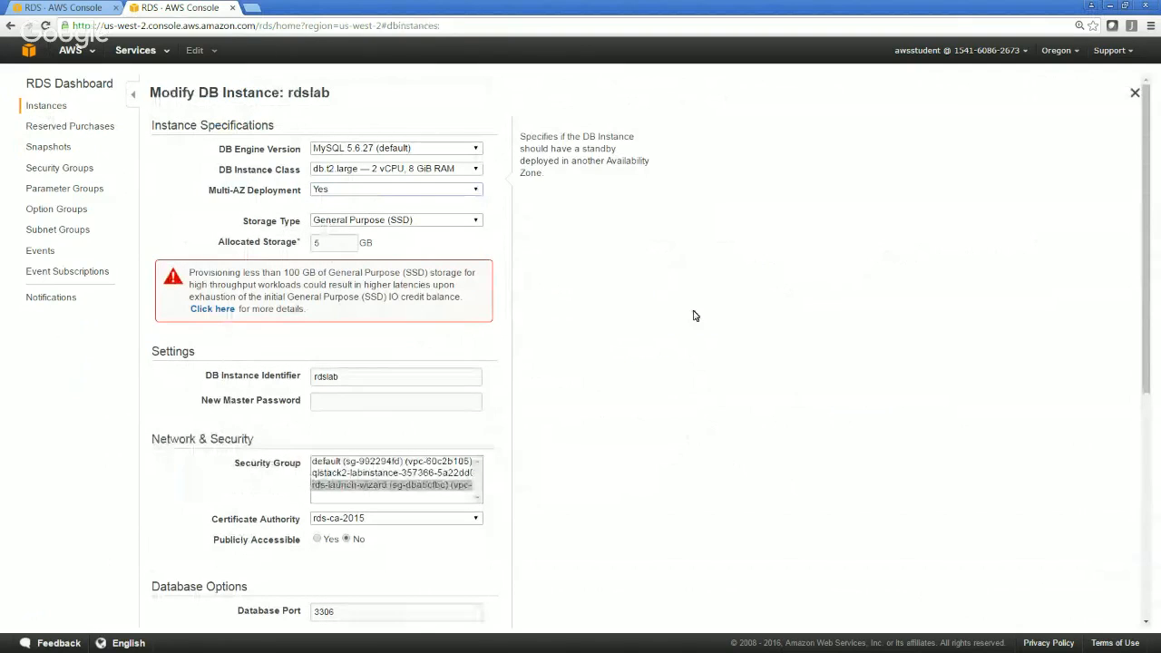
# Enable Apply Immediately for the rdslab changes and submit the instance modification
pyautogui.scroll(-5, 693, 316)
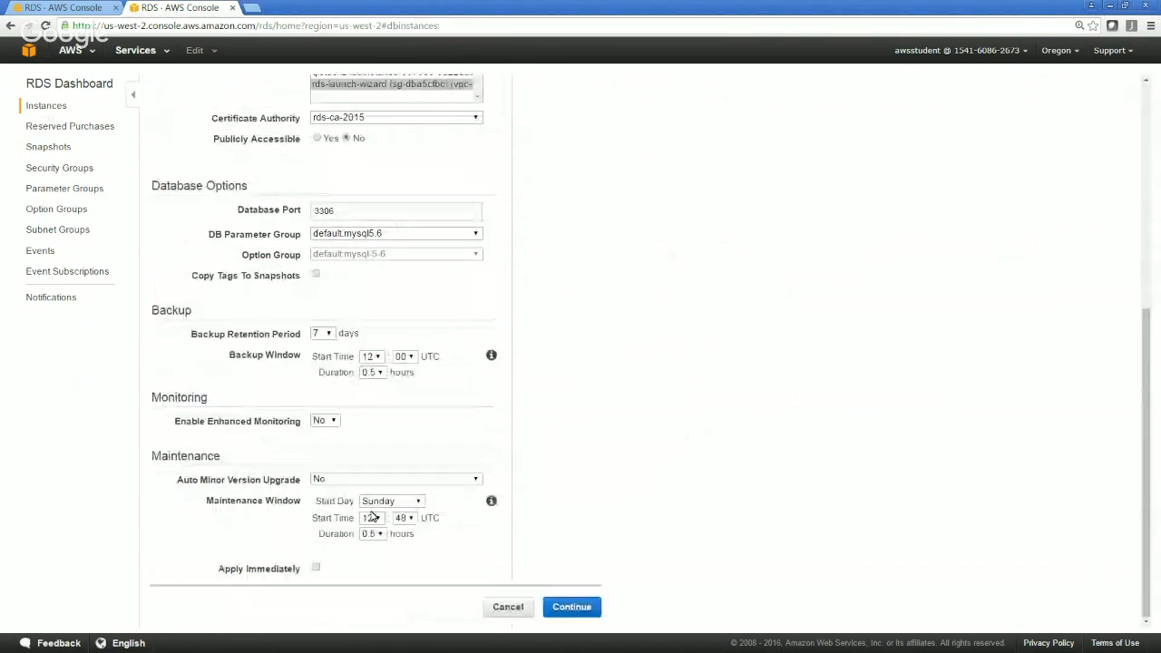
pyautogui.click(316, 567)
pyautogui.click(582, 610)
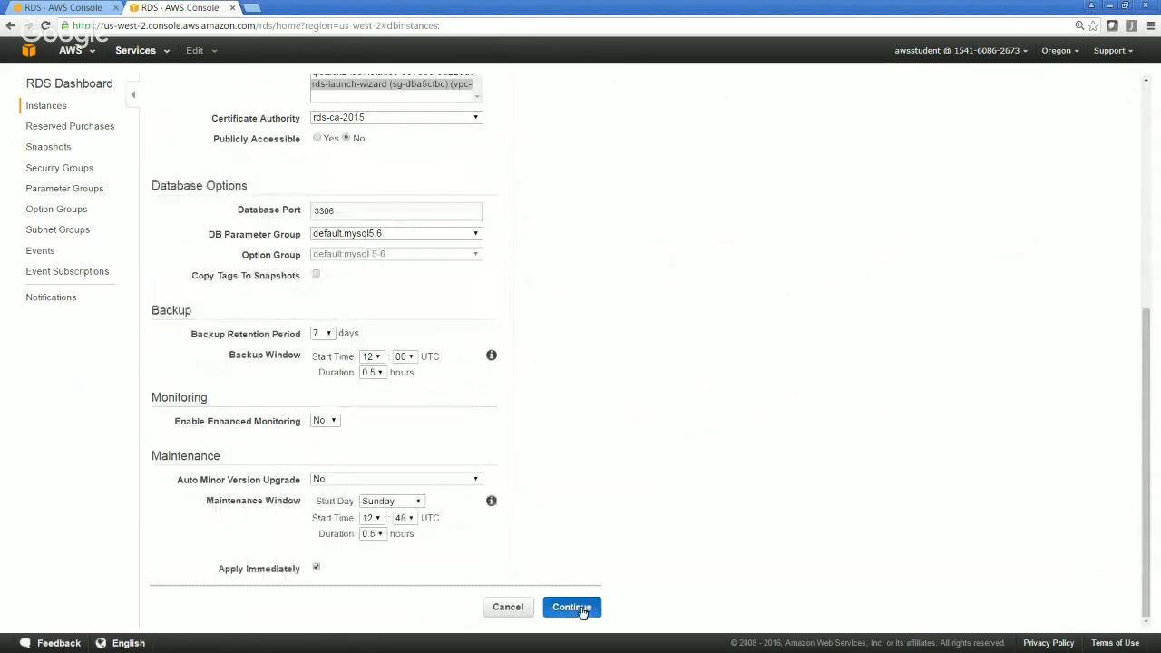
pyautogui.click(1080, 613)
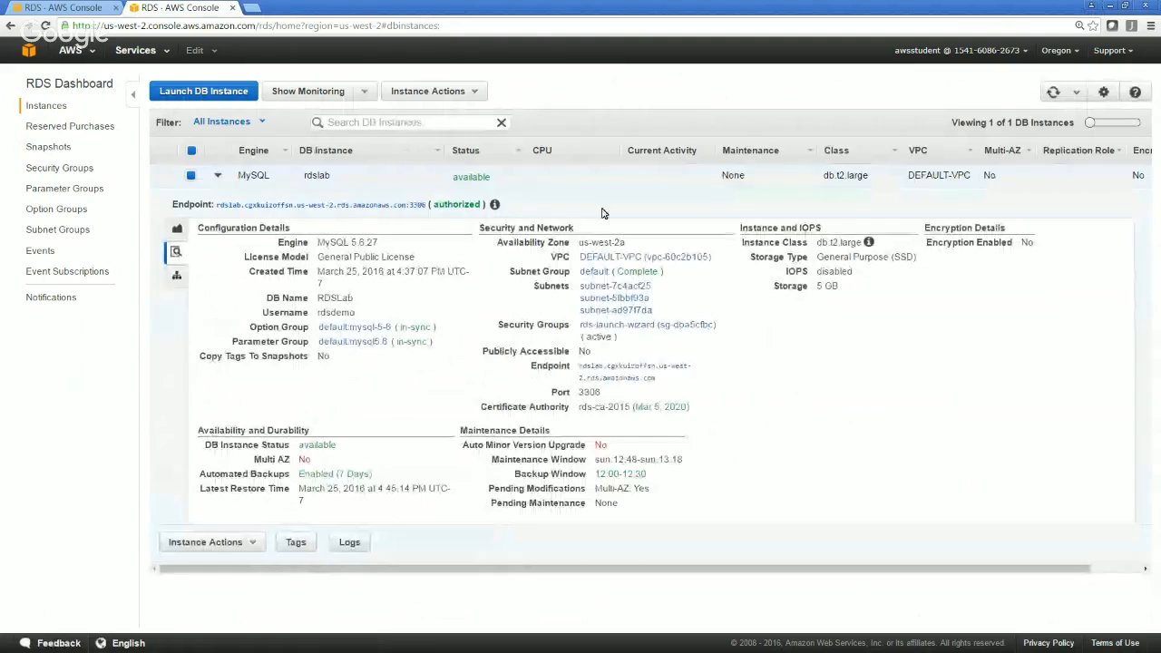
# Refresh the DB instance list repeatedly and check rdslab's status and Multi-AZ value
pyautogui.click(1053, 93)
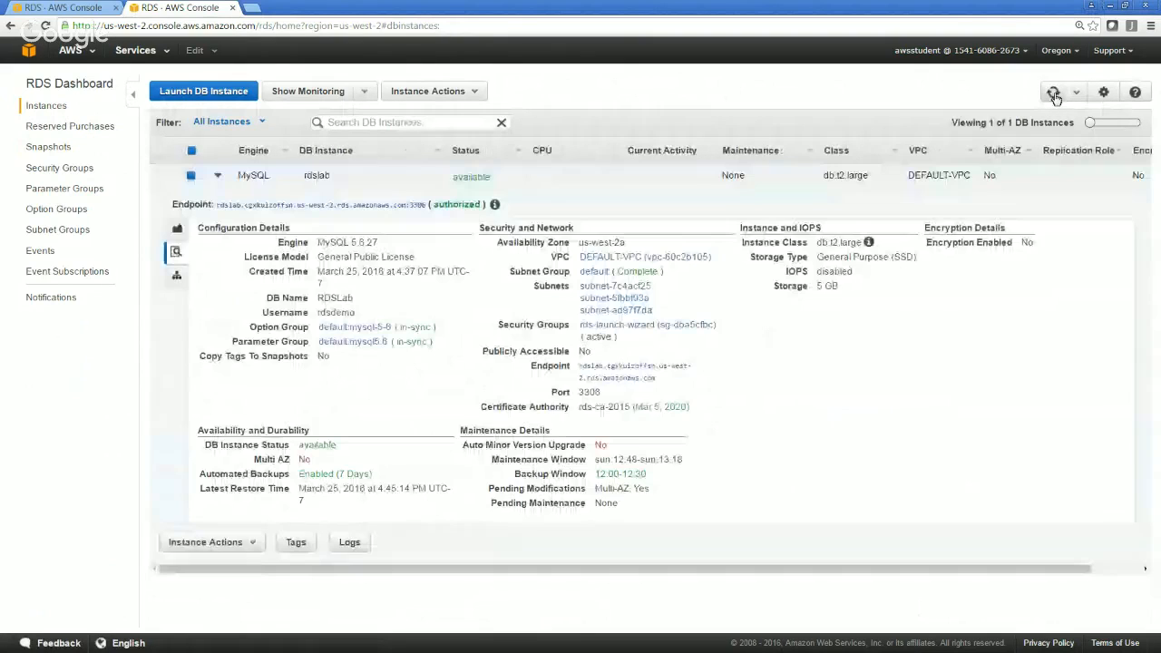
pyautogui.click(1053, 93)
pyautogui.click(1053, 92)
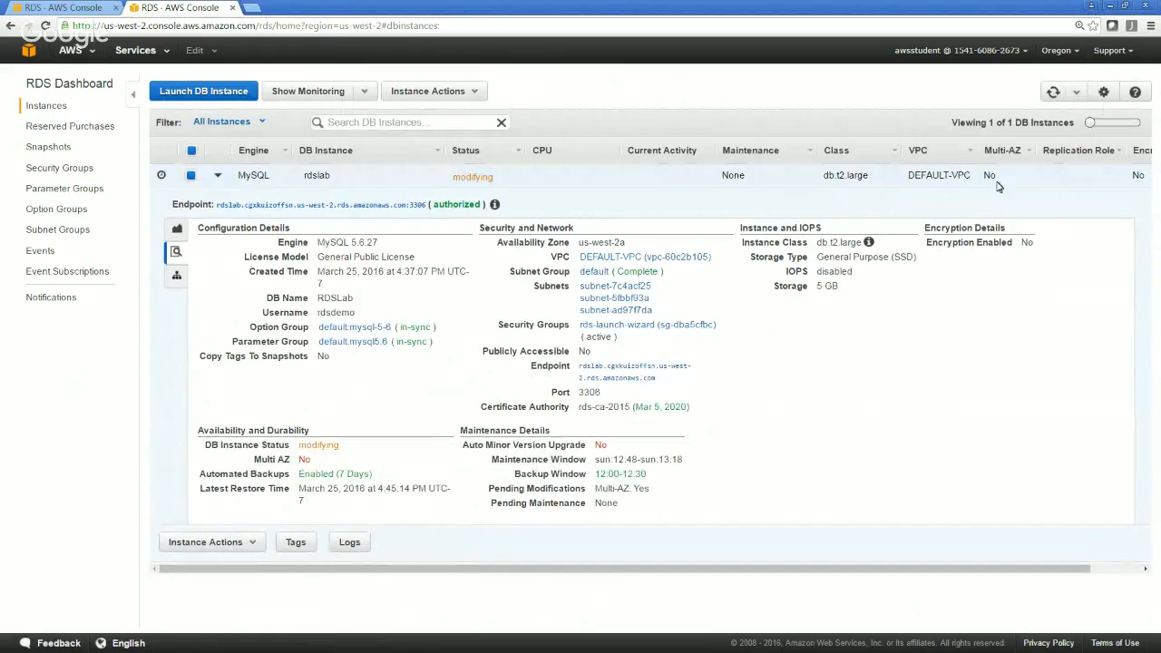
pyautogui.click(1054, 92)
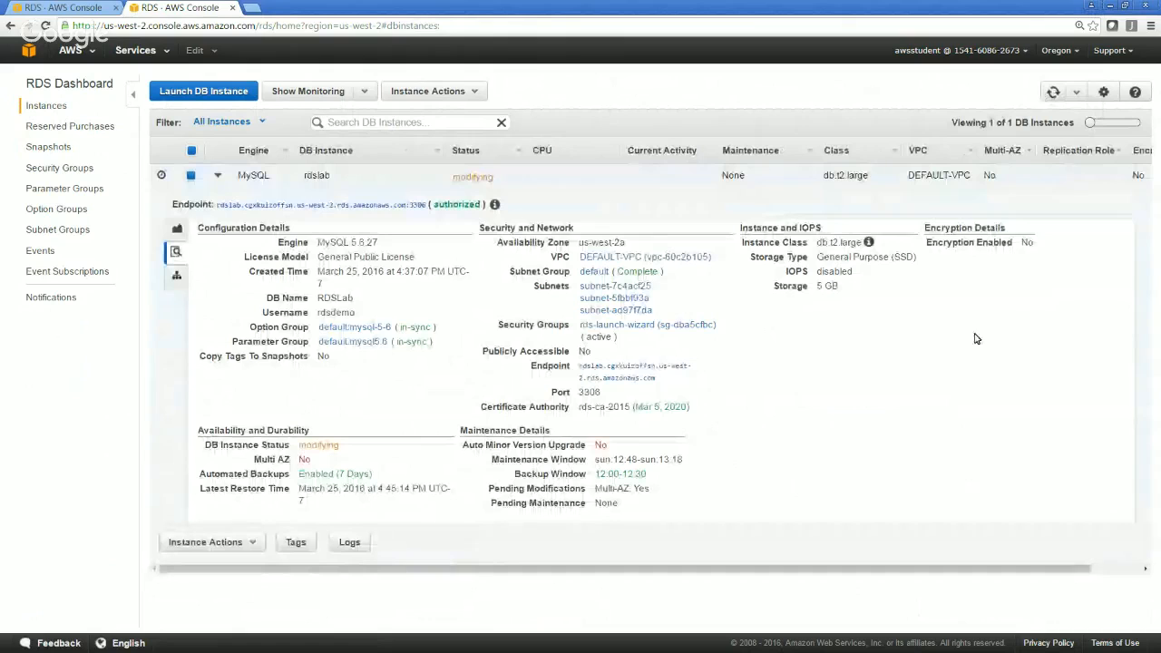
pyautogui.click(1127, 571)
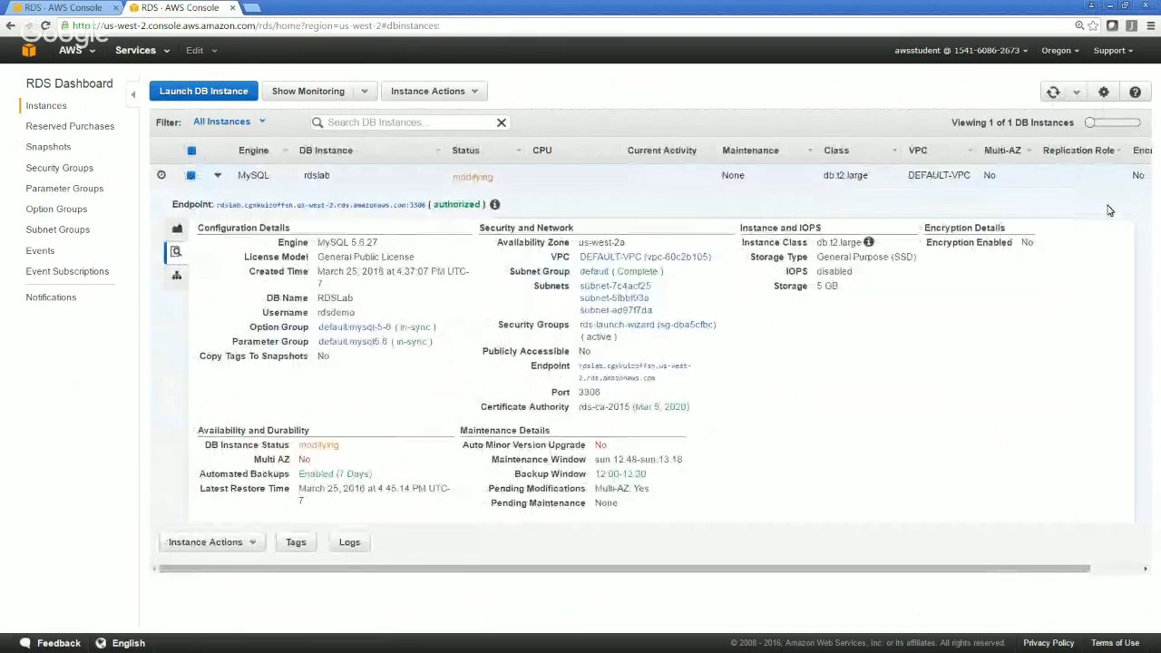
pyautogui.click(1053, 91)
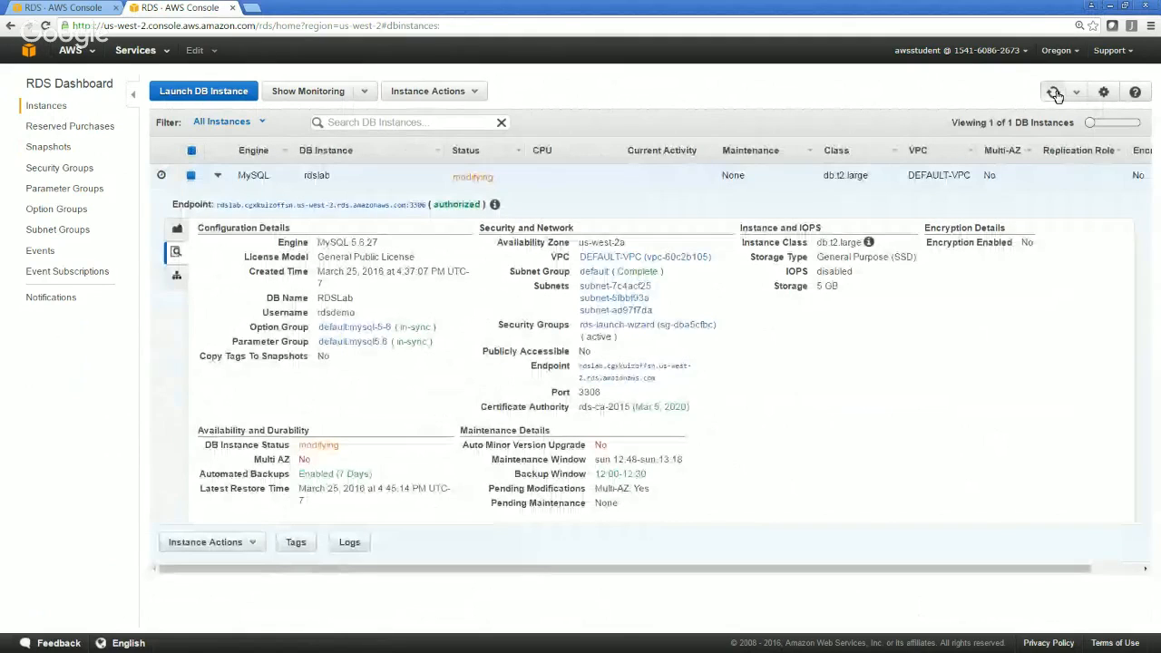
# Try to open the RDS snapshots and instances pages, and reload the RDS dashboard by going through the EC2 console
pyautogui.click(50, 147)
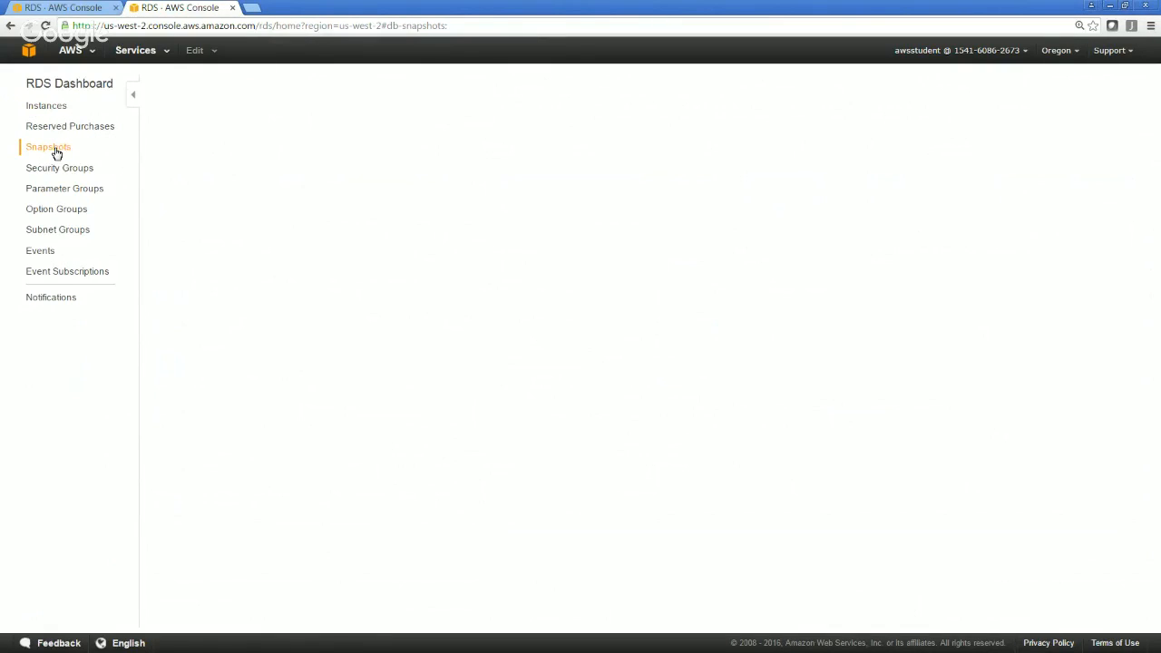
pyautogui.click(48, 107)
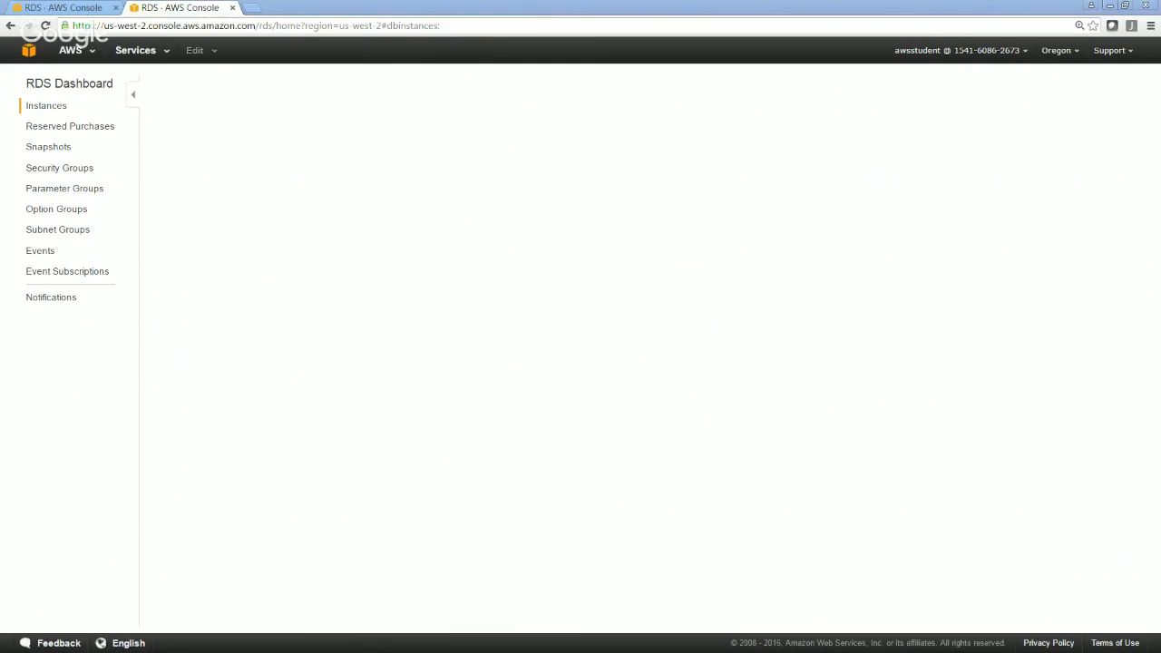
pyautogui.click(151, 52)
pyautogui.click(52, 134)
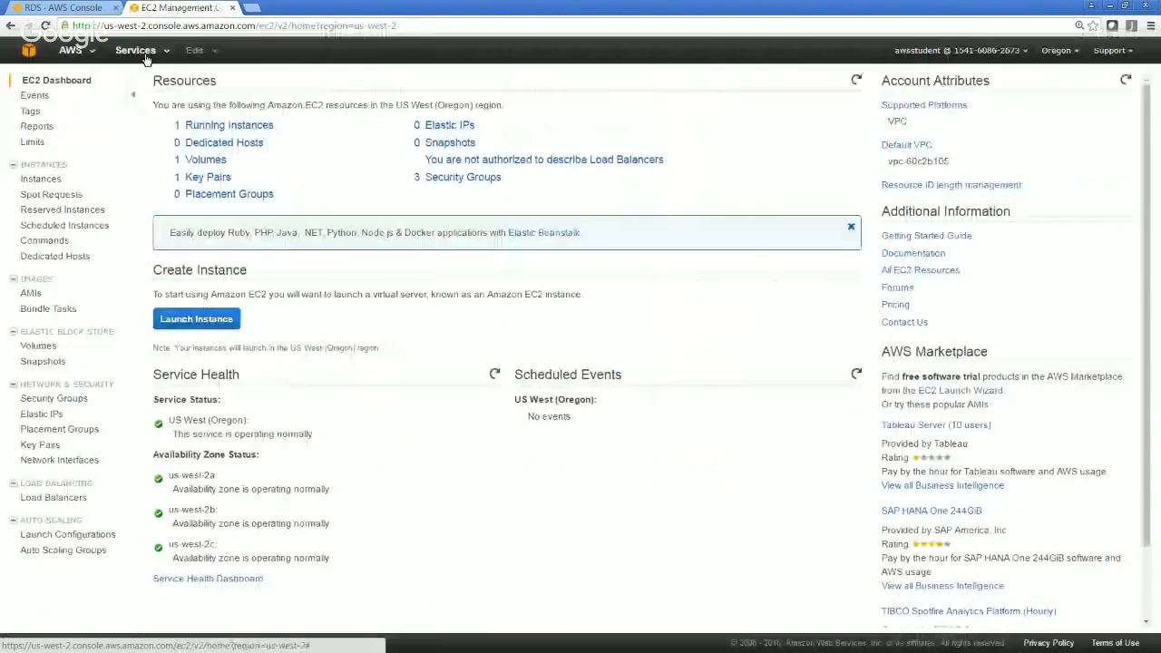
pyautogui.click(147, 59)
pyautogui.click(303, 200)
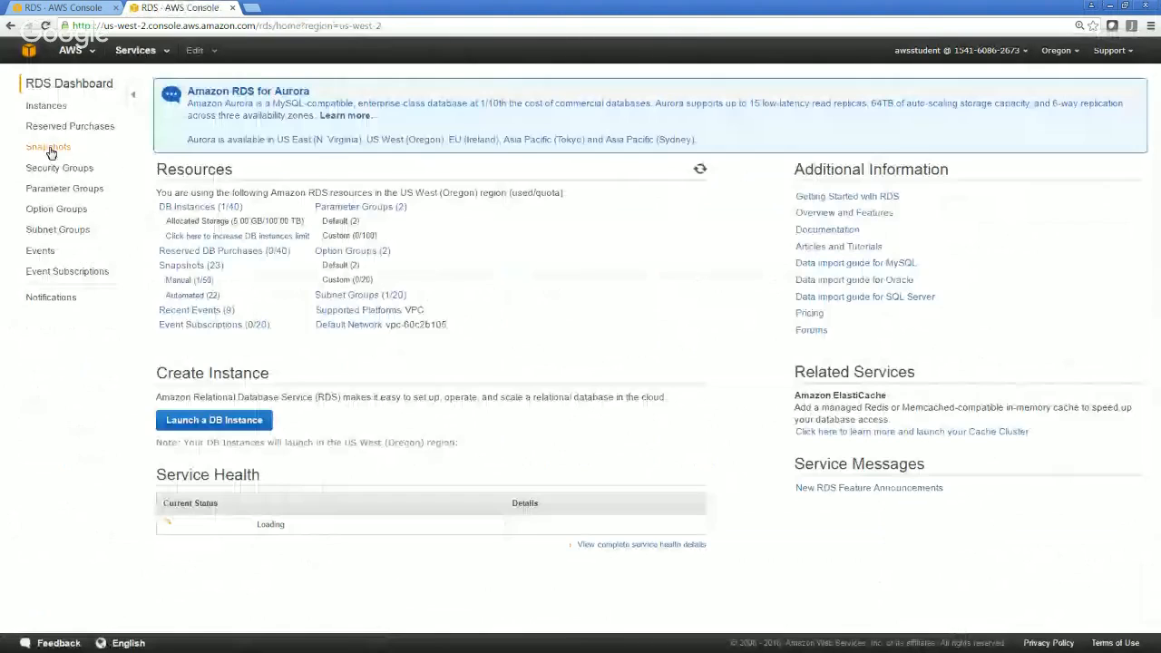
# Select the dbsnap1 snapshot, view its sharing permissions form, and return to the snapshot list without sharing it
pyautogui.click(49, 146)
pyautogui.click(458, 177)
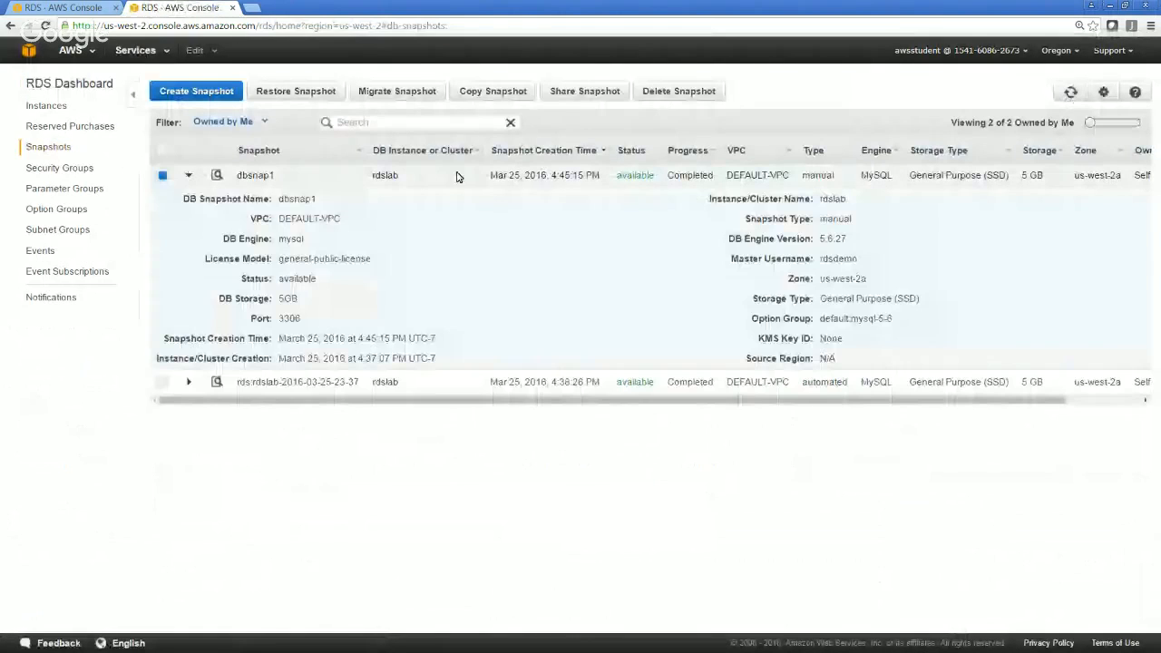
pyautogui.click(582, 98)
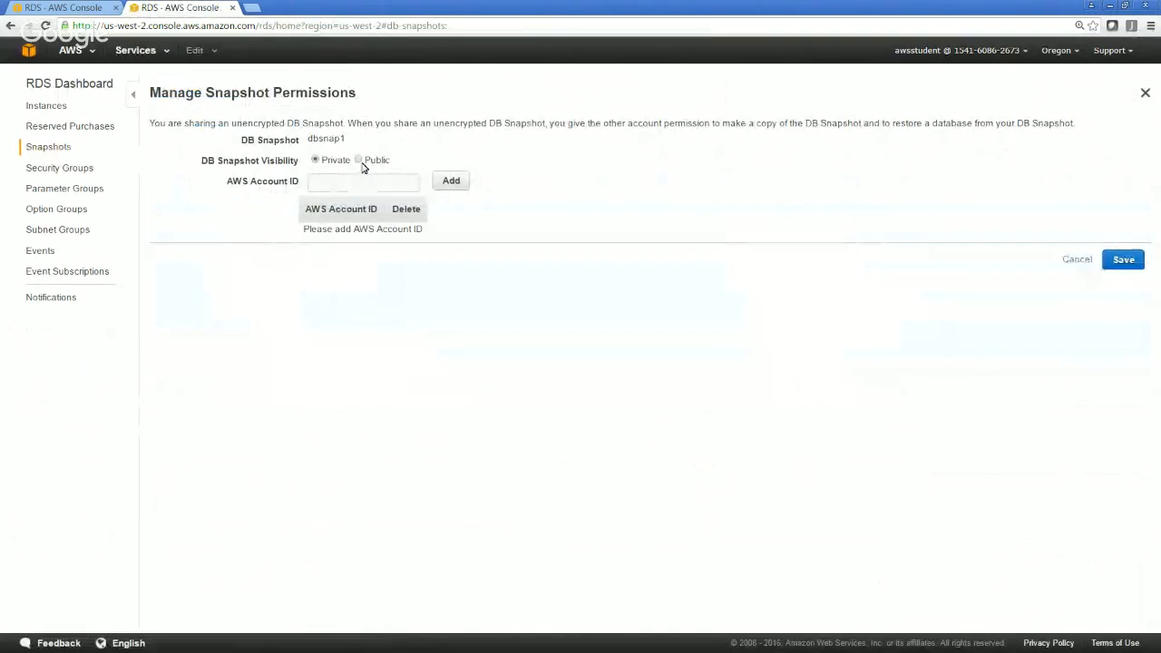
pyautogui.click(338, 182)
pyautogui.click(63, 155)
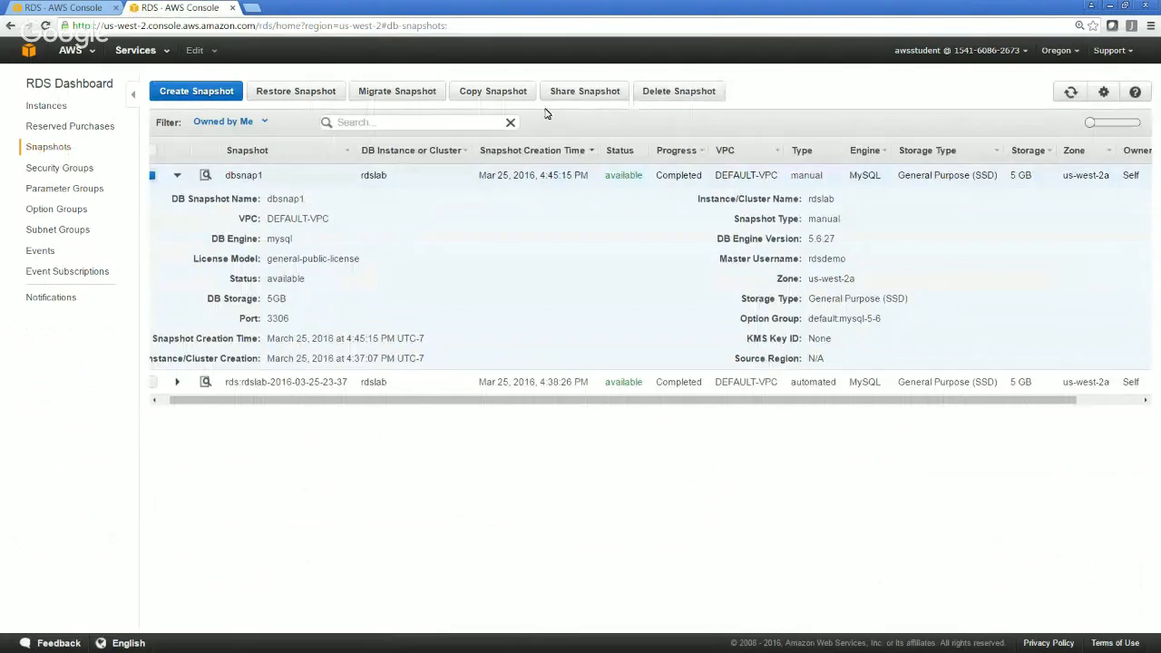
# View the Aurora migration form for dbsnap1 and its DB instance class options, and return to the snapshots without migrating
pyautogui.click(399, 96)
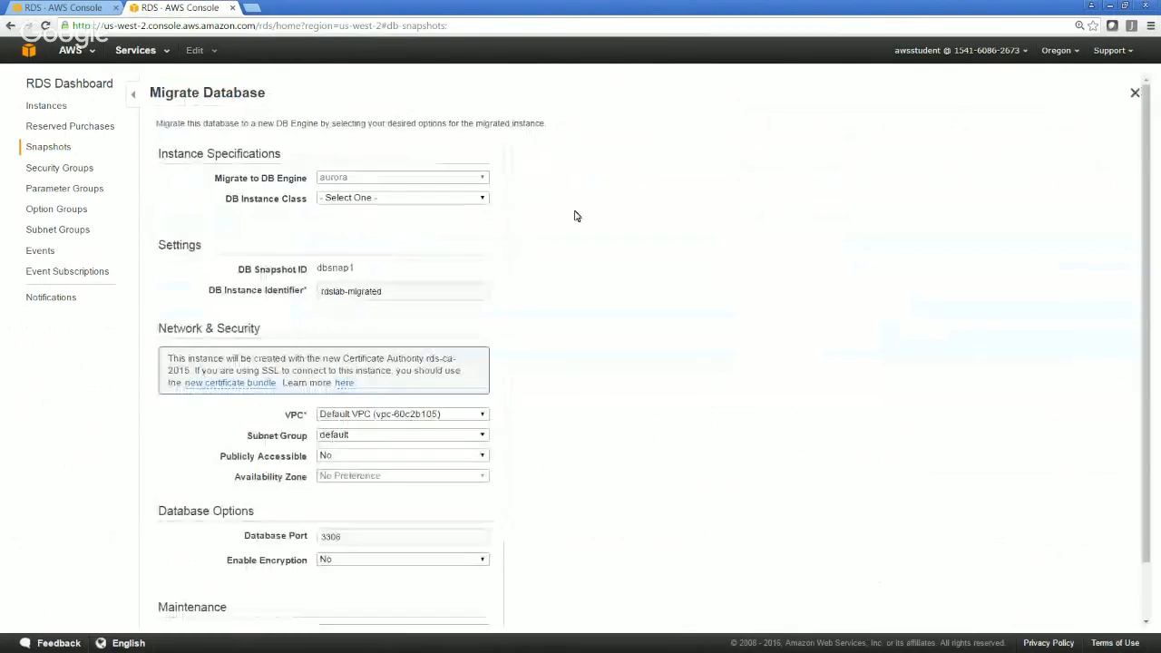
pyautogui.click(409, 199)
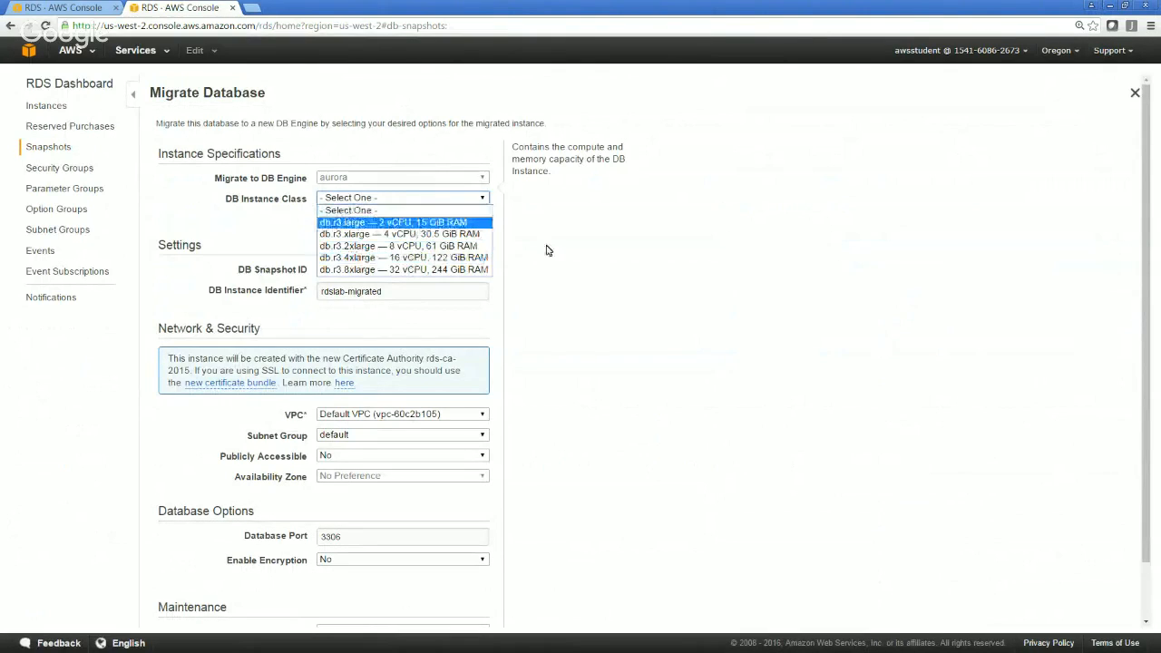
pyautogui.click(586, 264)
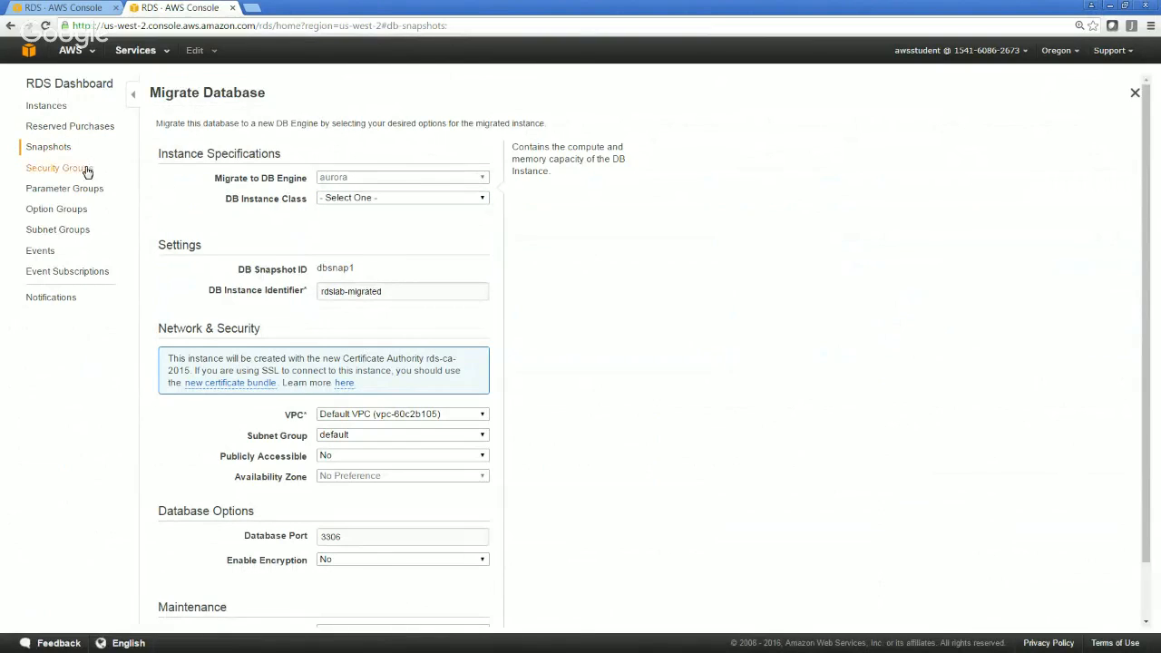
pyautogui.click(50, 148)
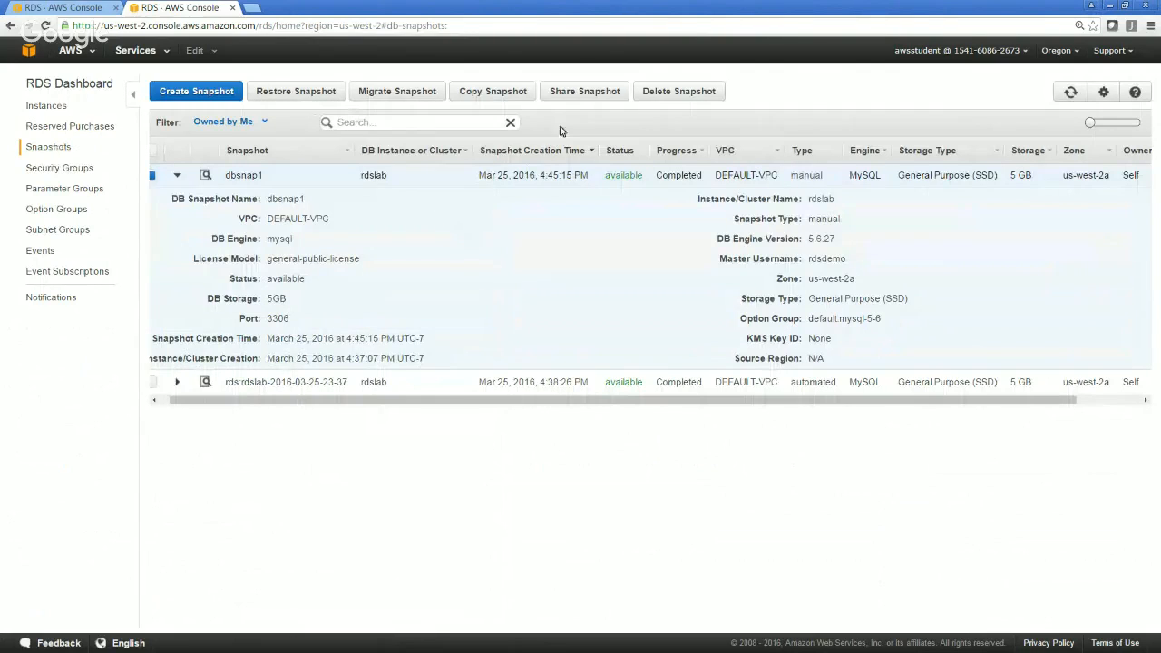
# Open the restore form for the dbsnap1 snapshot and highlight the note on default DB Security Group and DB Parameter Groups
pyautogui.rightClick(252, 176)
pyautogui.click(176, 177)
pyautogui.click(178, 177)
pyautogui.click(178, 177)
pyautogui.click(317, 95)
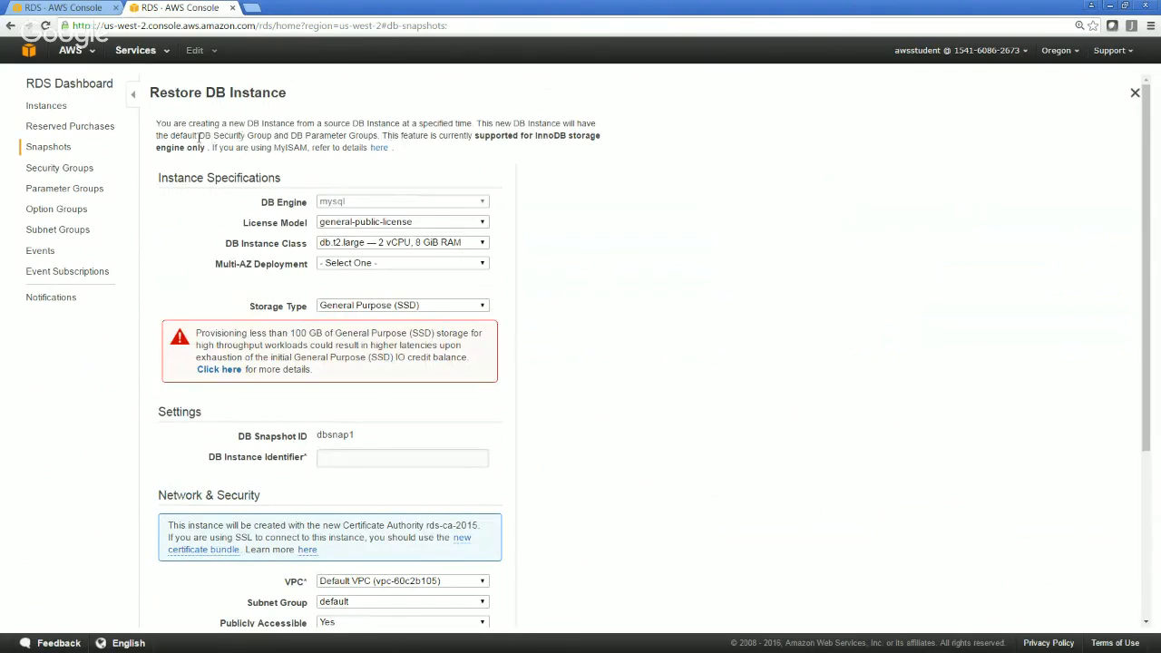
pyautogui.moveTo(198, 136); pyautogui.dragTo(361, 136)
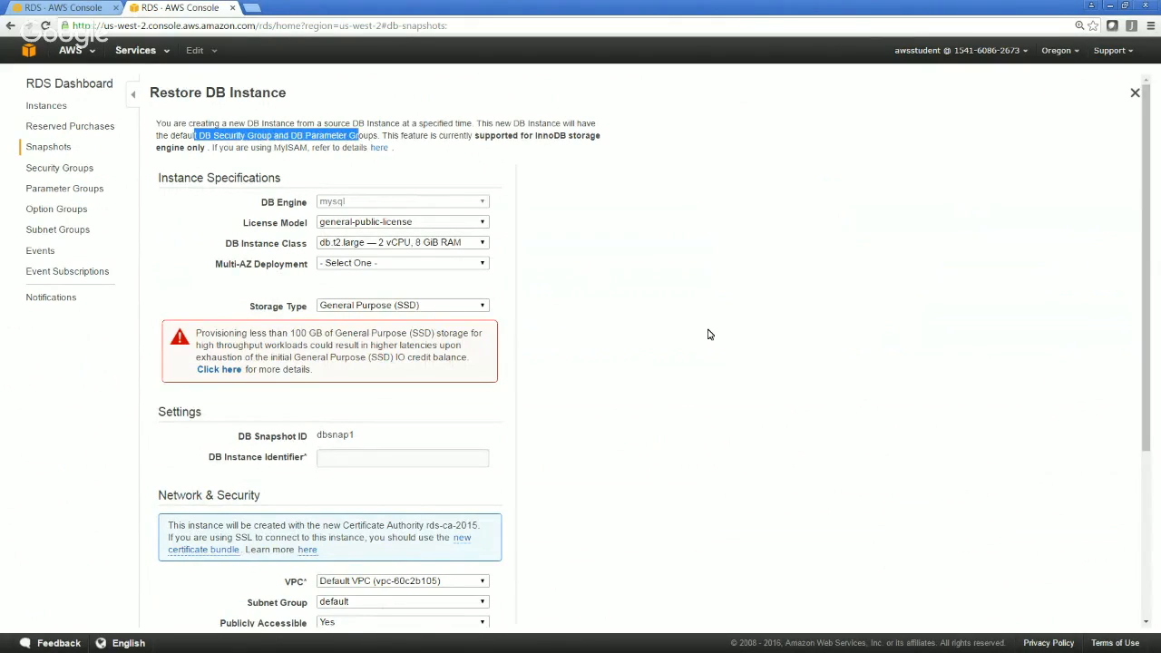
# Leave the restore form and open the migration form for dbsnap1 to view its DB instance class options
pyautogui.click(710, 335)
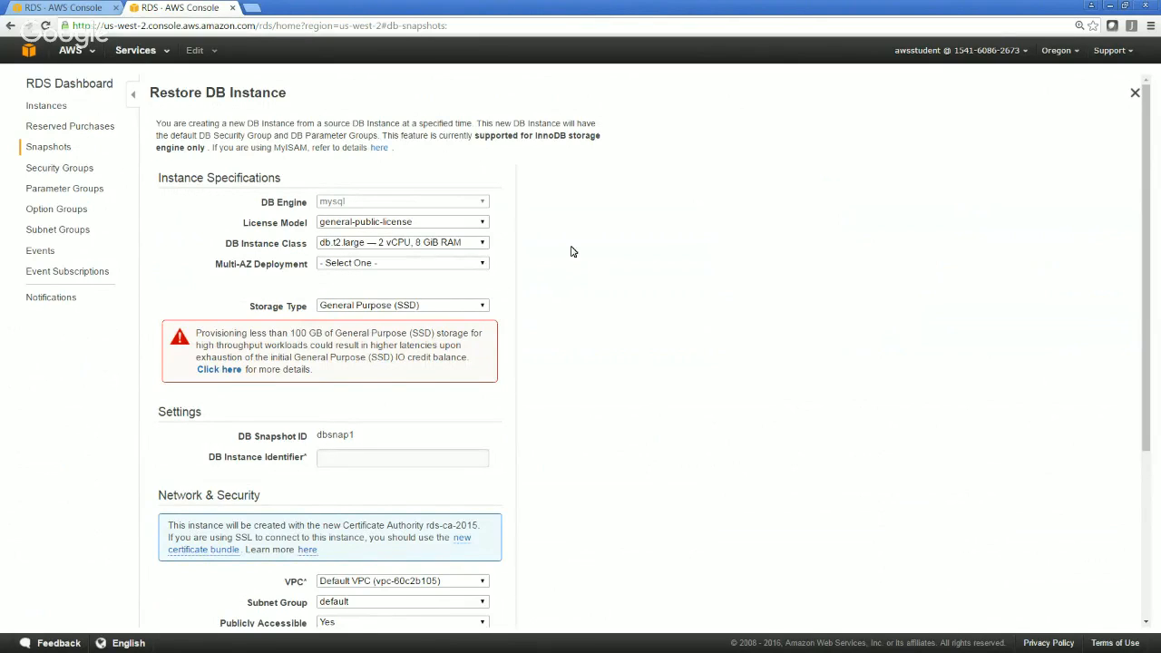
pyautogui.click(60, 153)
pyautogui.click(408, 93)
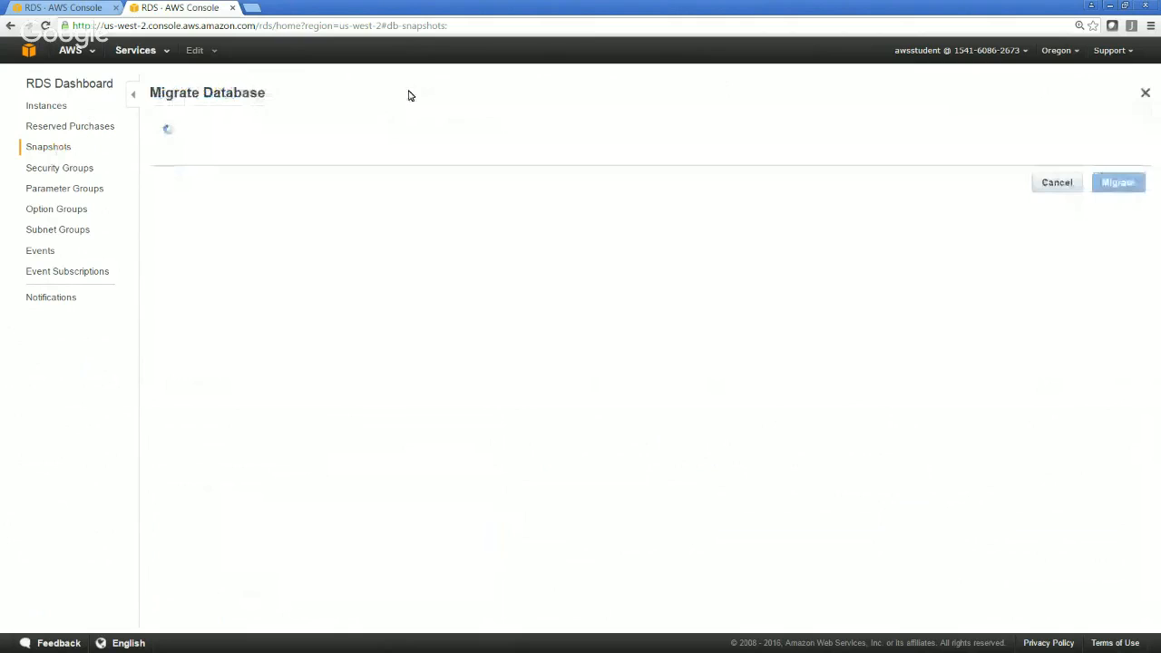
pyautogui.click(423, 197)
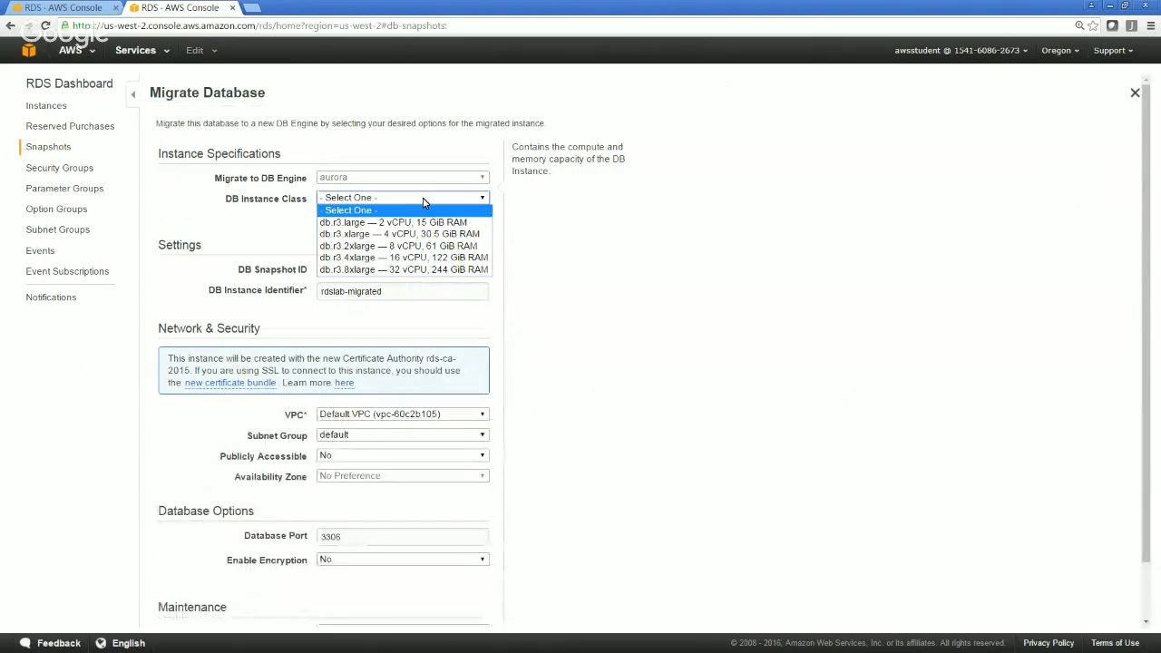
pyautogui.click(614, 247)
# Leave the migration form for the instances list and expand rdslab to show its configuration details
pyautogui.click(44, 109)
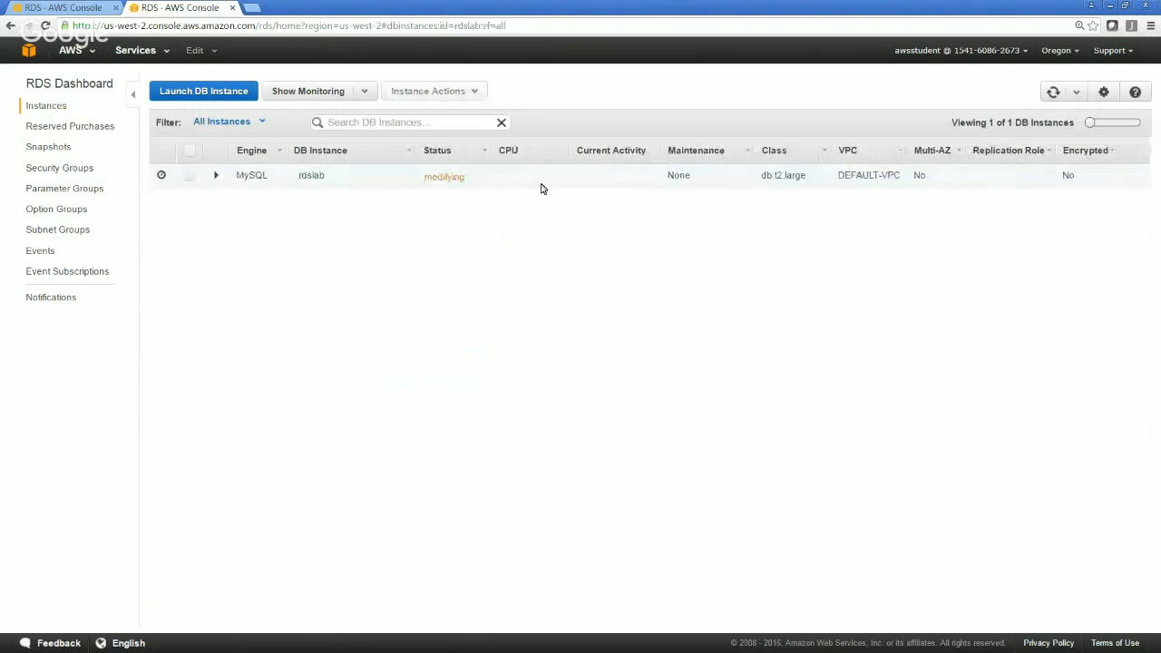
pyautogui.click(534, 188)
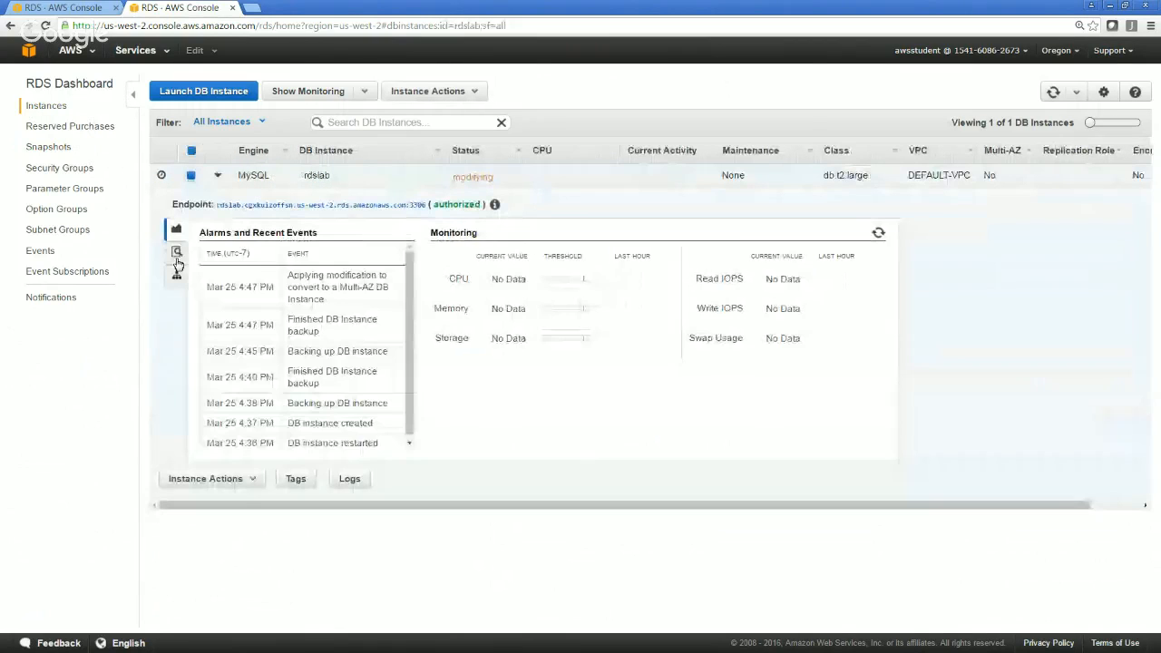
pyautogui.click(178, 253)
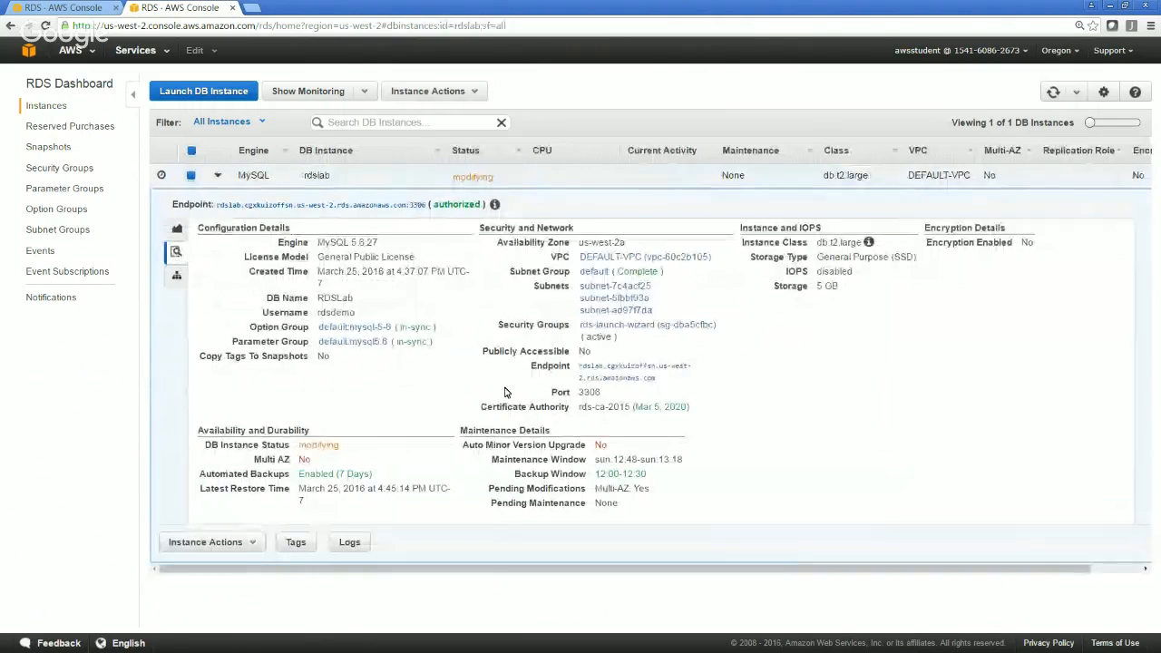
# Refresh the instances list repeatedly to check rdslab's status, and review the RDS event log before returning to the instances
pyautogui.click(1054, 93)
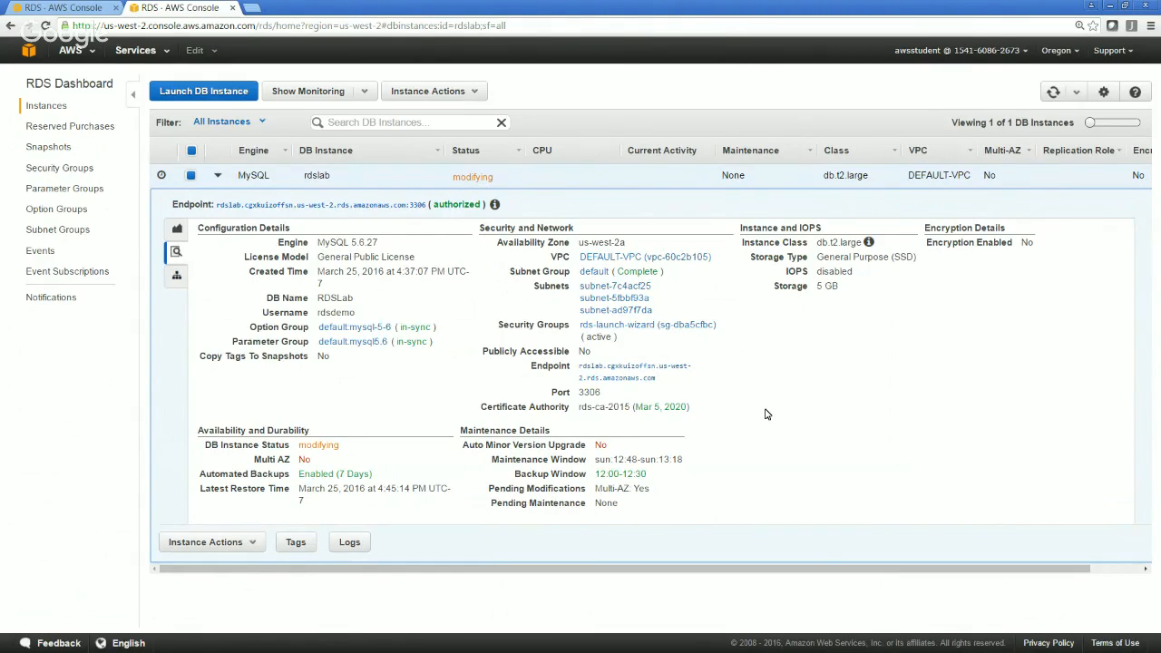
pyautogui.click(1053, 98)
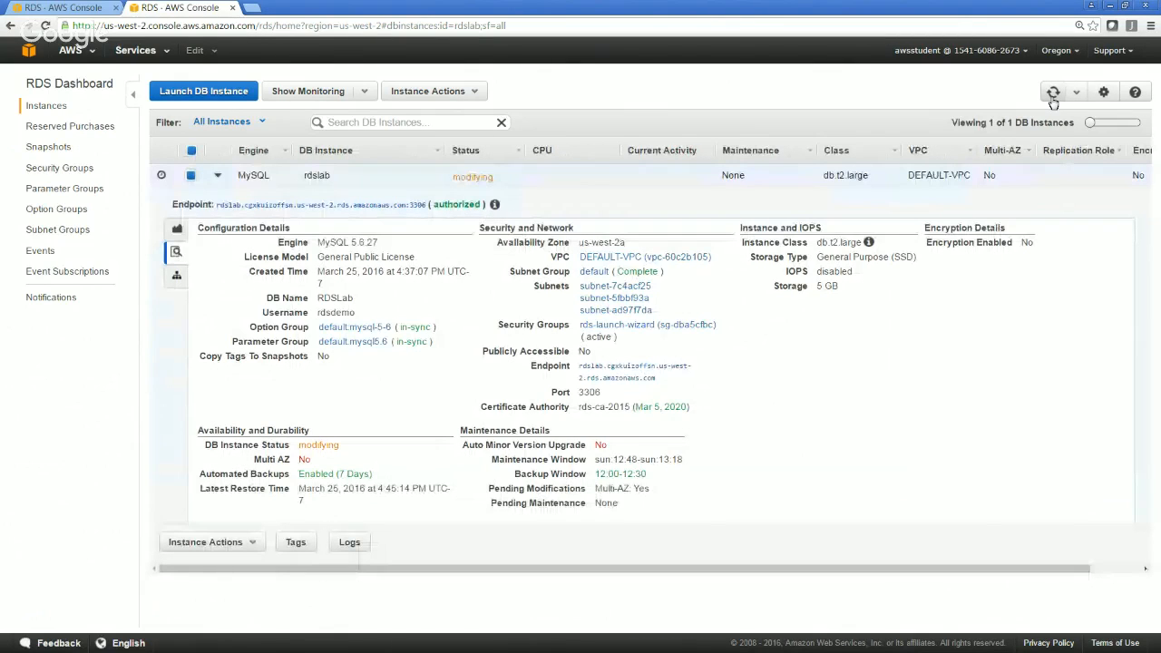
pyautogui.click(1053, 101)
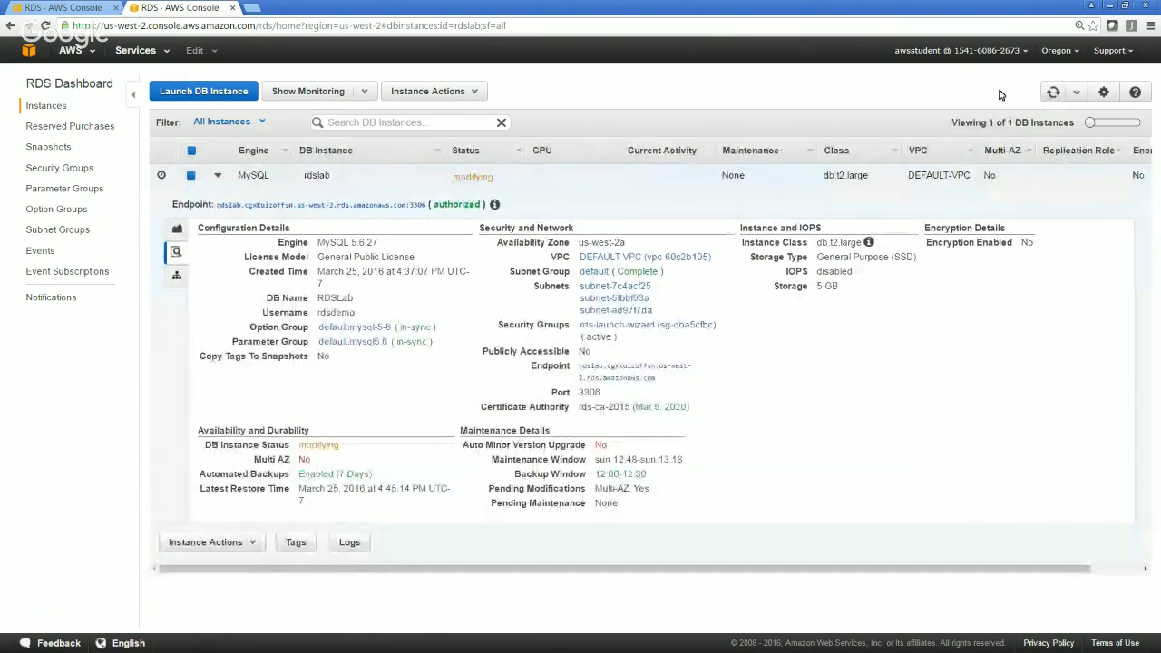
pyautogui.click(1055, 97)
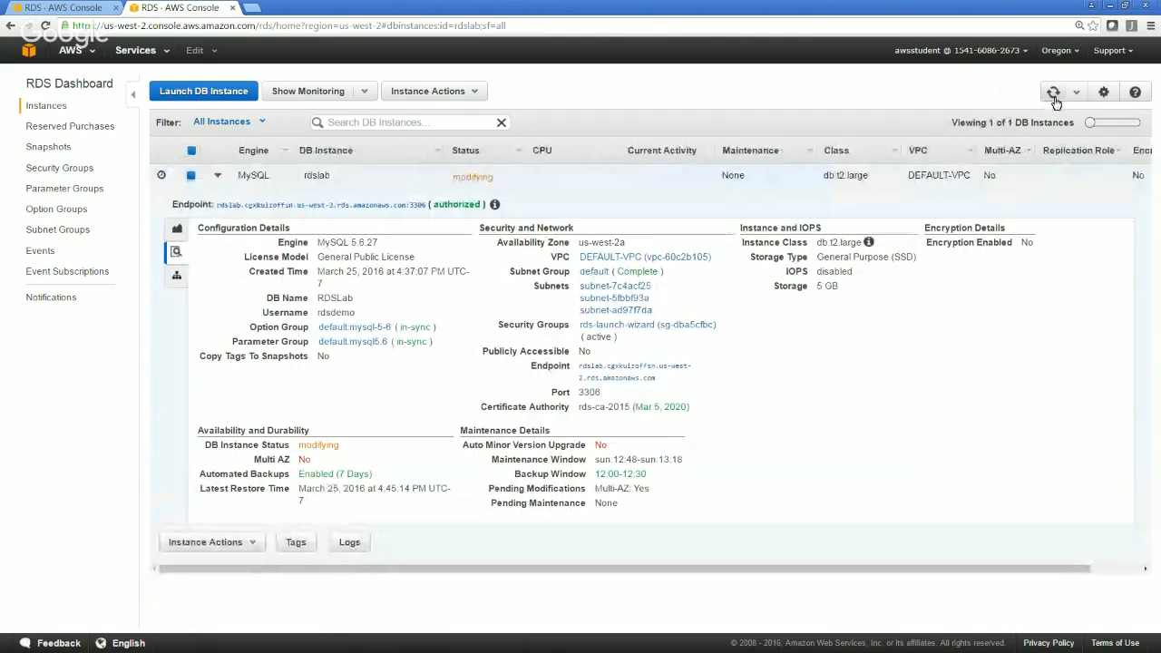
pyautogui.click(1053, 95)
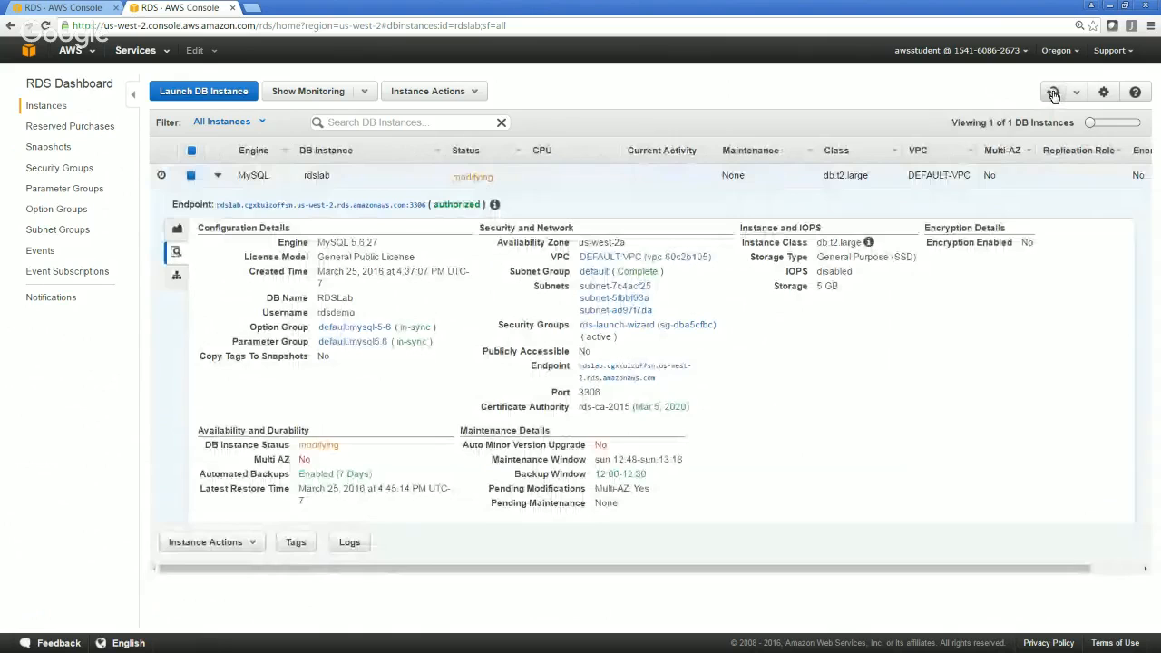
pyautogui.click(36, 252)
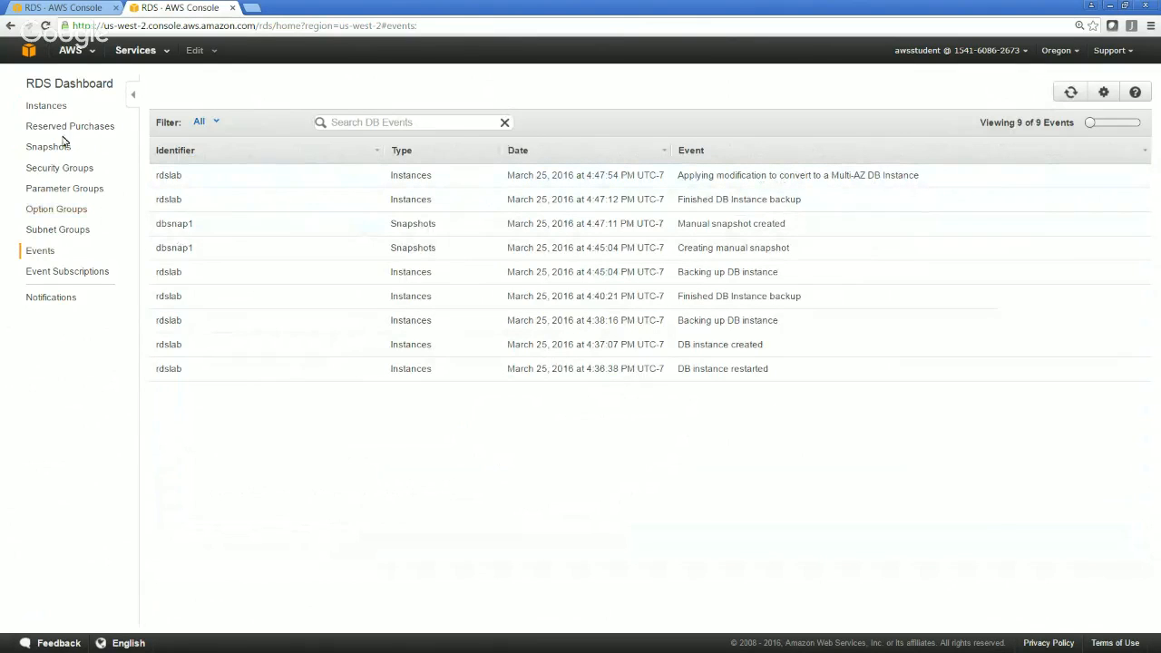
pyautogui.click(53, 110)
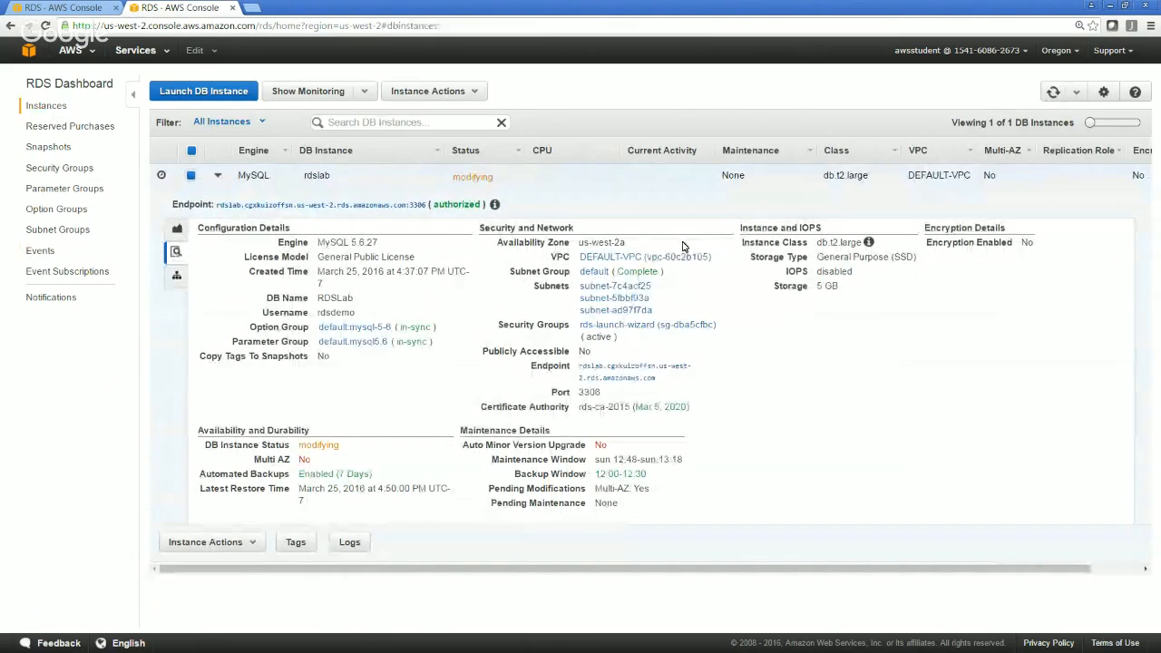
# Reopen the migration form for the dbsnap1 snapshot and examine its target DB engine and DB instance class fields
pyautogui.click(53, 149)
pyautogui.click(415, 181)
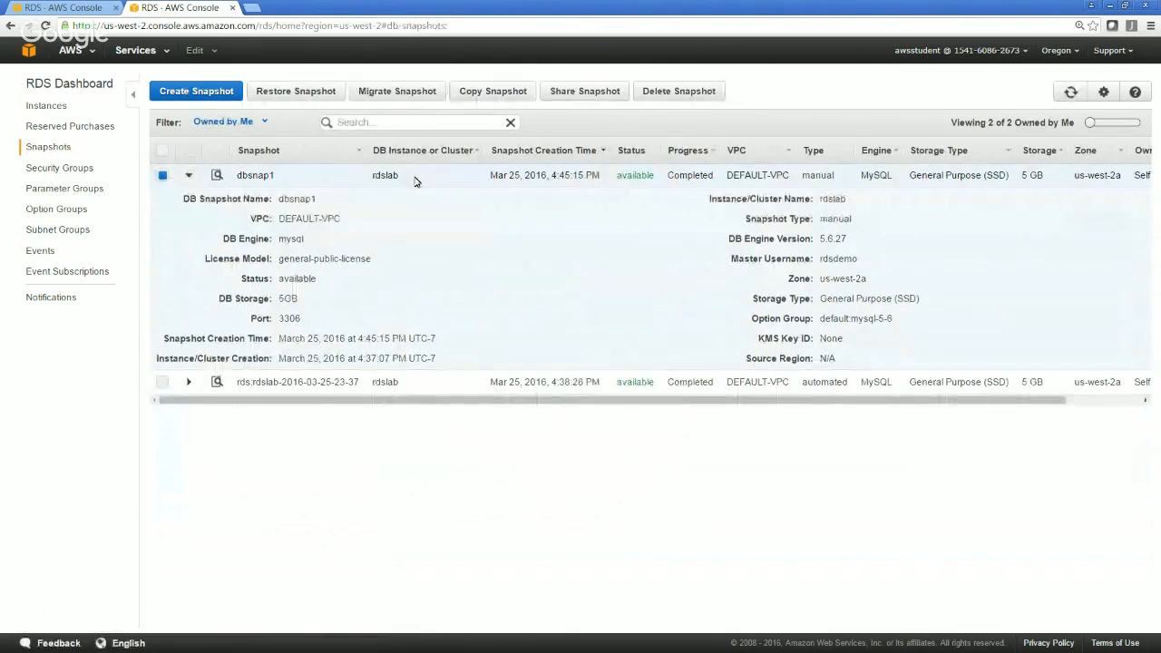
pyautogui.click(407, 101)
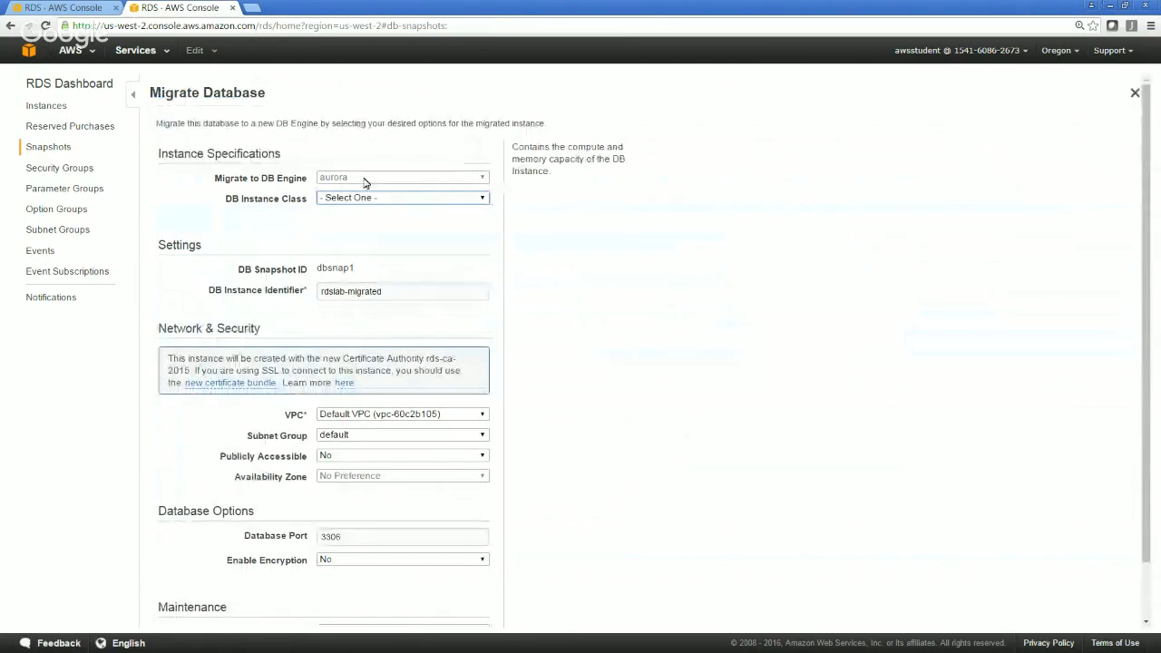
pyautogui.click(465, 200)
pyautogui.click(465, 204)
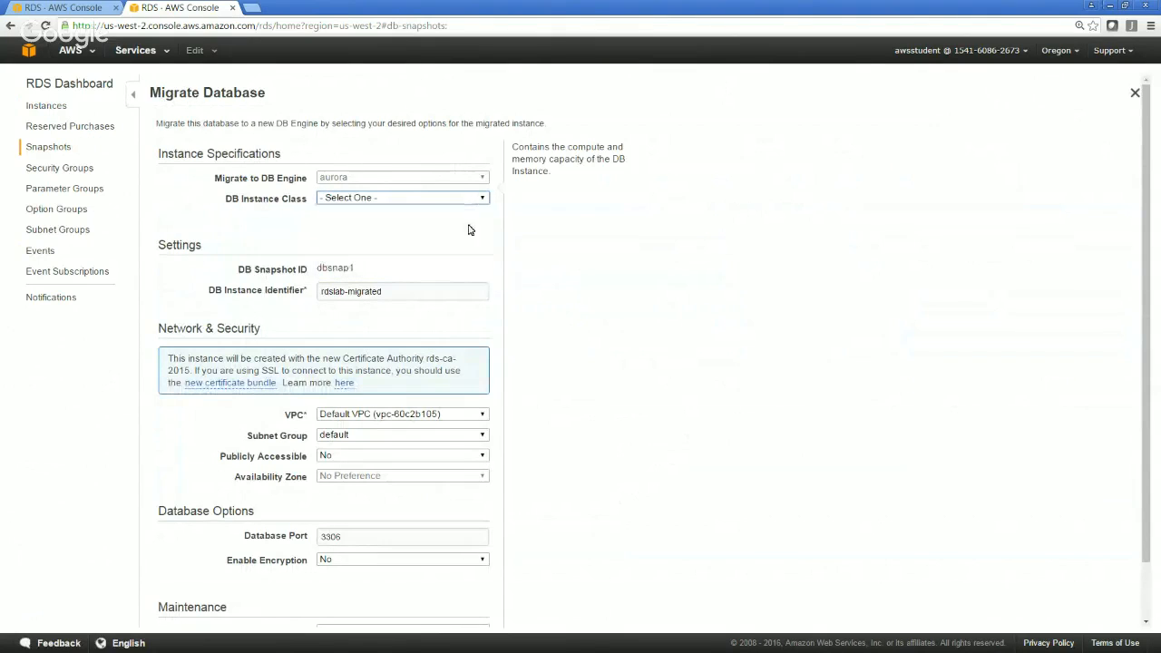
# Return to the instances without migrating, view rdslab's connection information, and refresh the list until its details can be expanded again
pyautogui.click(42, 106)
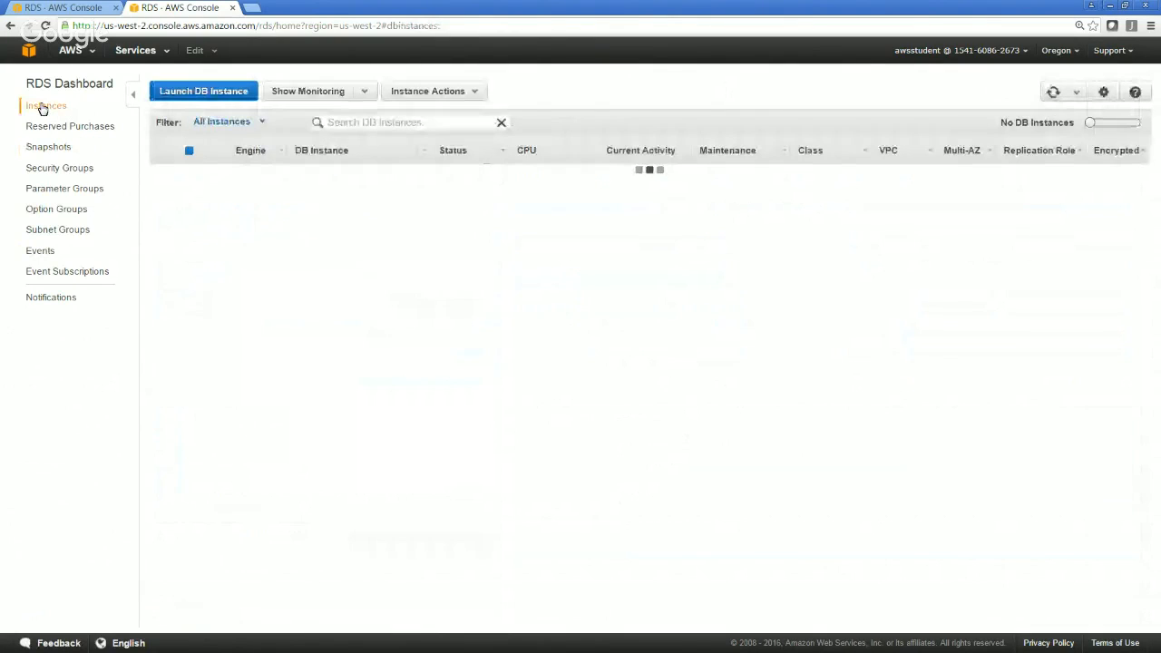
pyautogui.moveTo(498, 206)
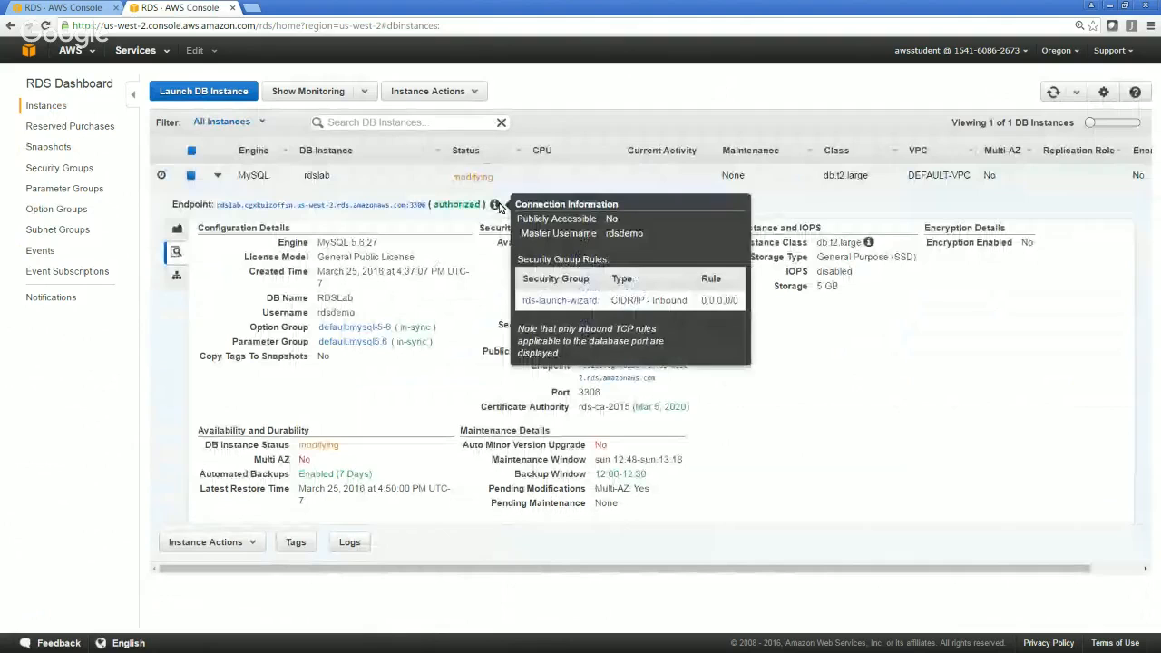
pyautogui.click(1053, 92)
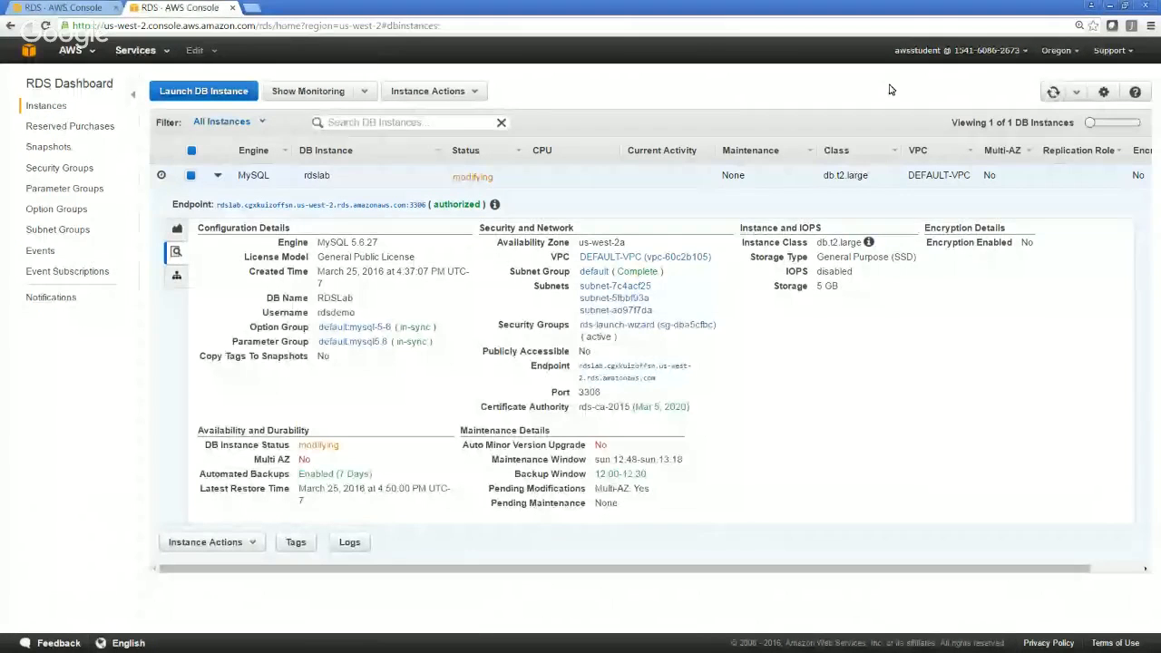
pyautogui.click(1053, 92)
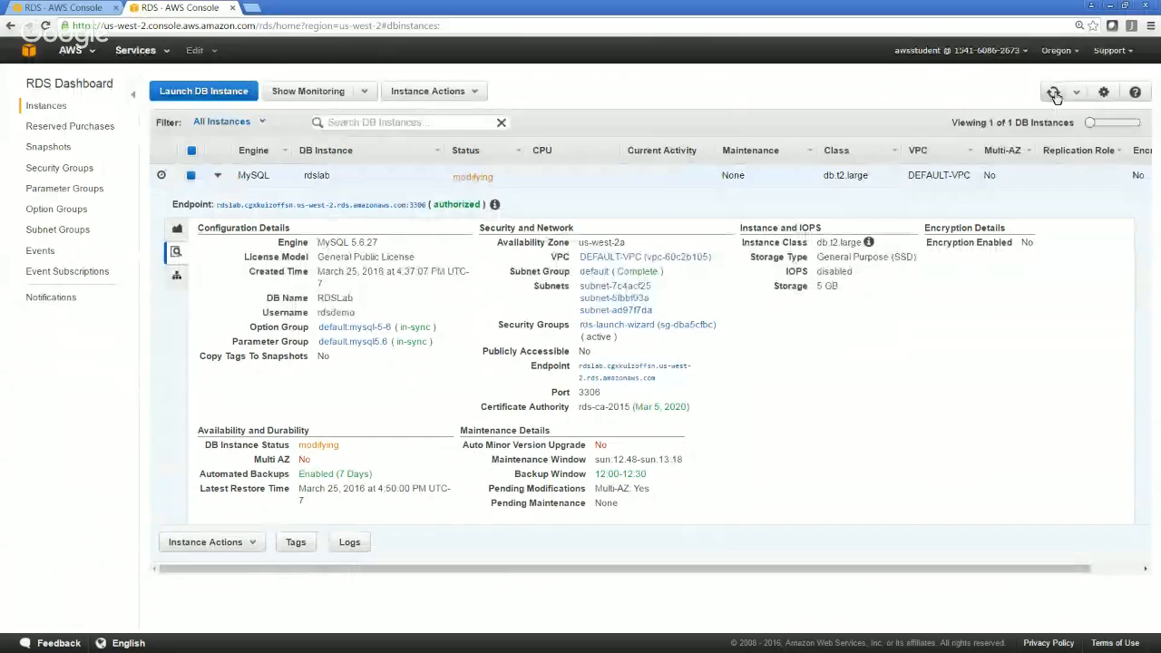
pyautogui.click(1054, 92)
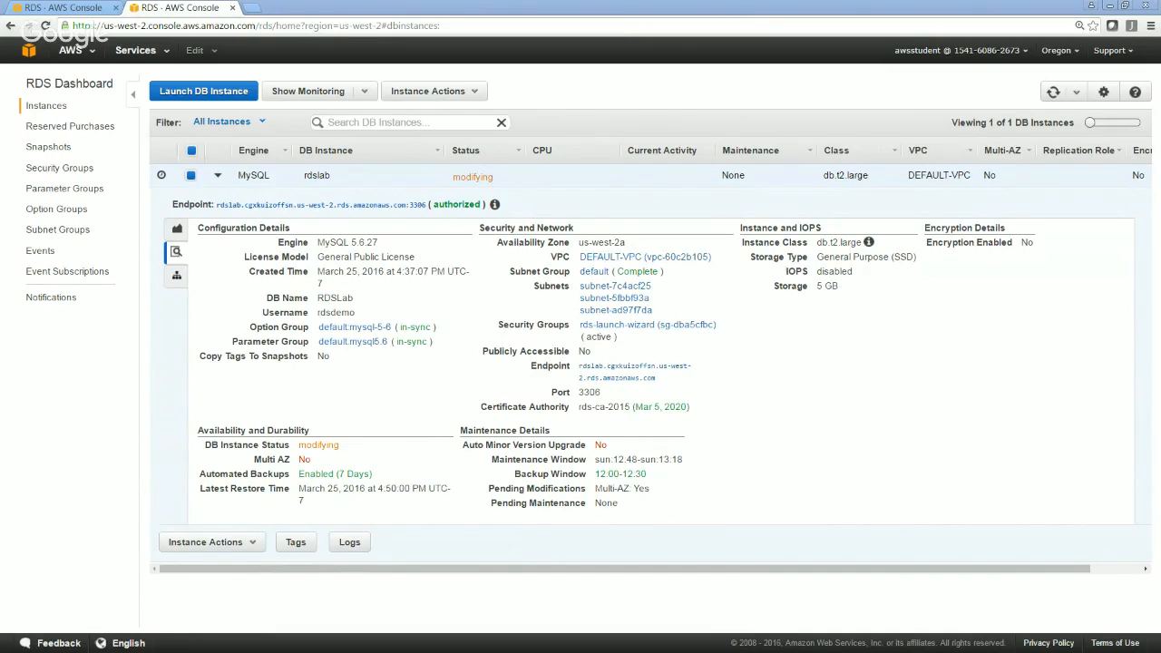
pyautogui.click(1055, 95)
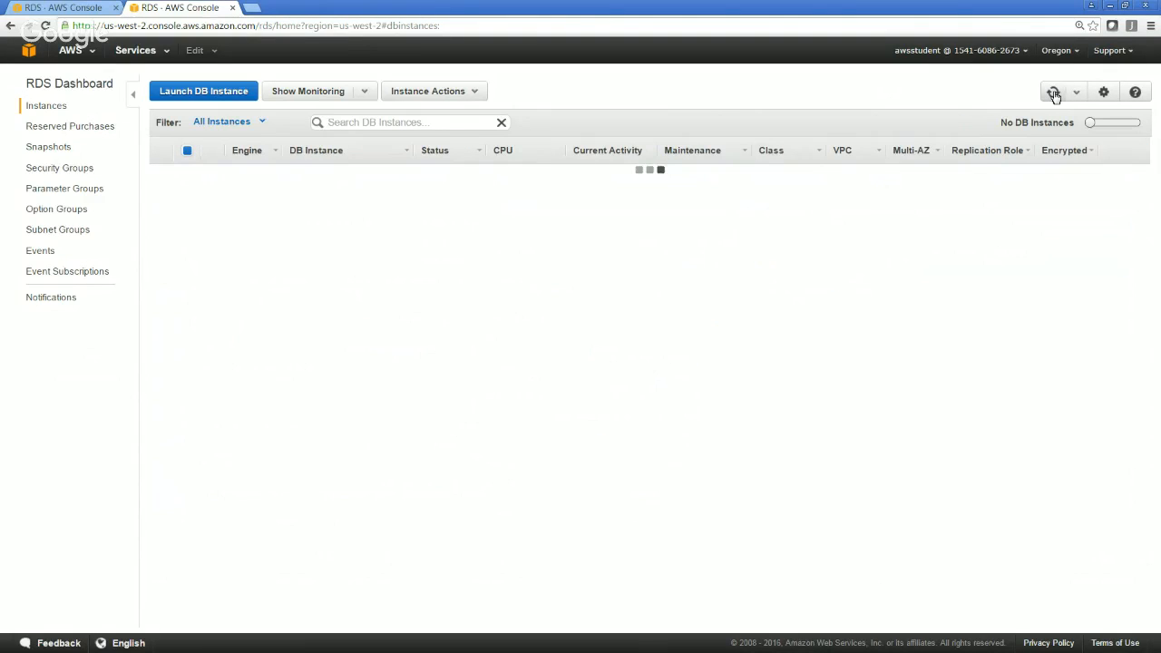
pyautogui.click(1054, 96)
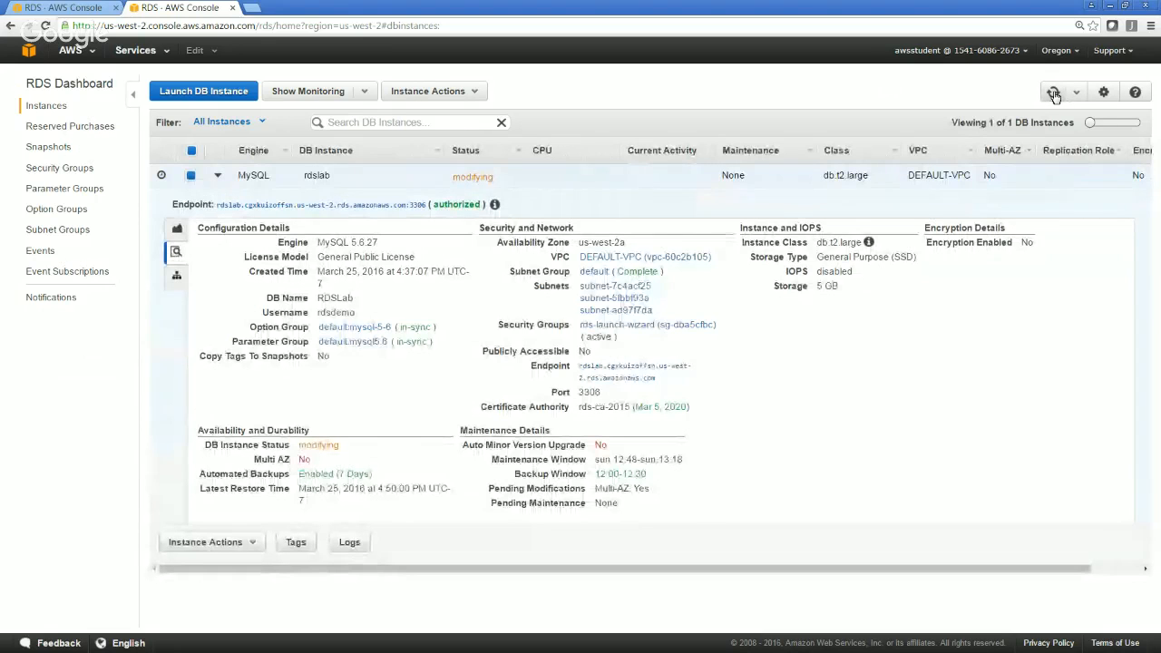
pyautogui.click(1054, 96)
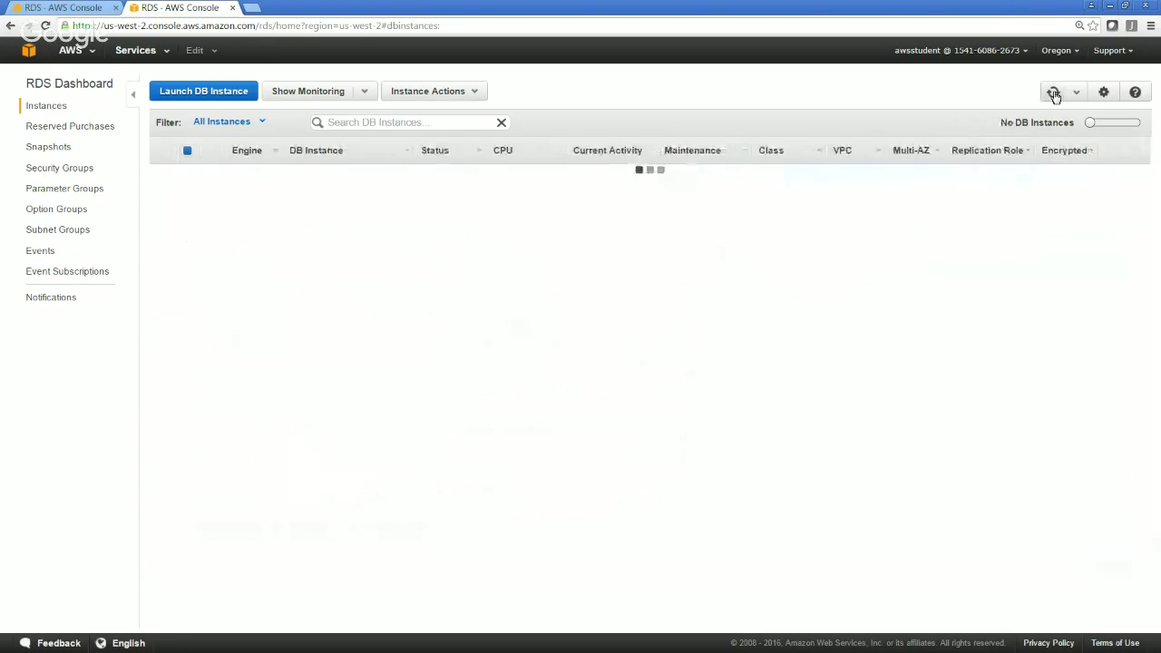
pyautogui.click(1054, 96)
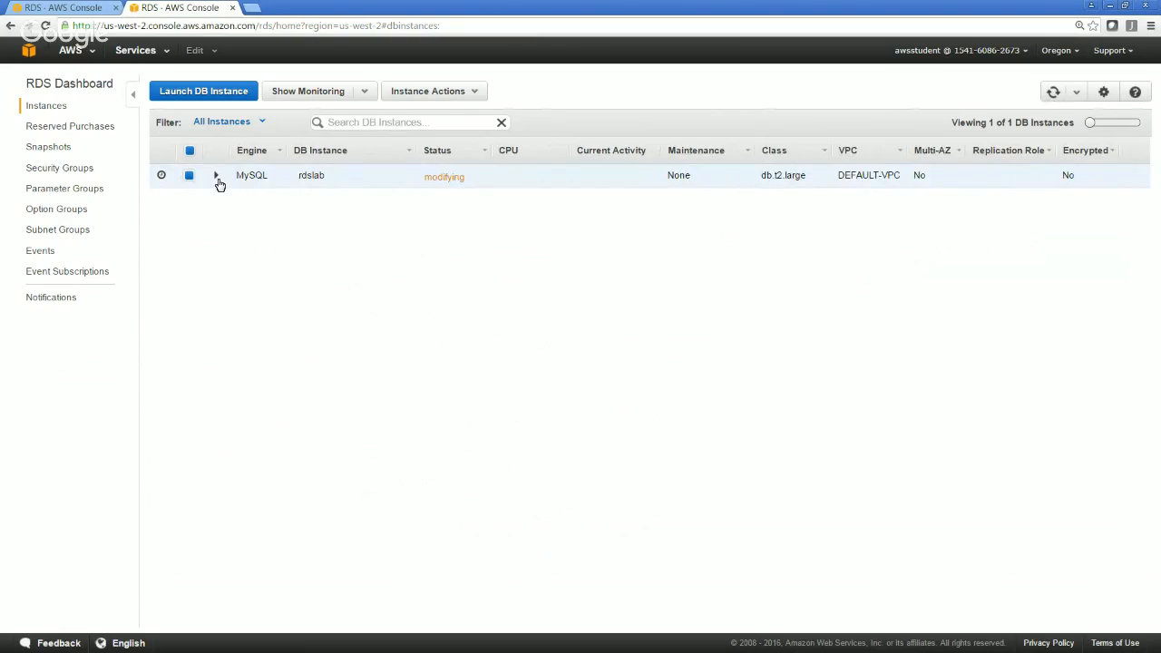
pyautogui.click(217, 177)
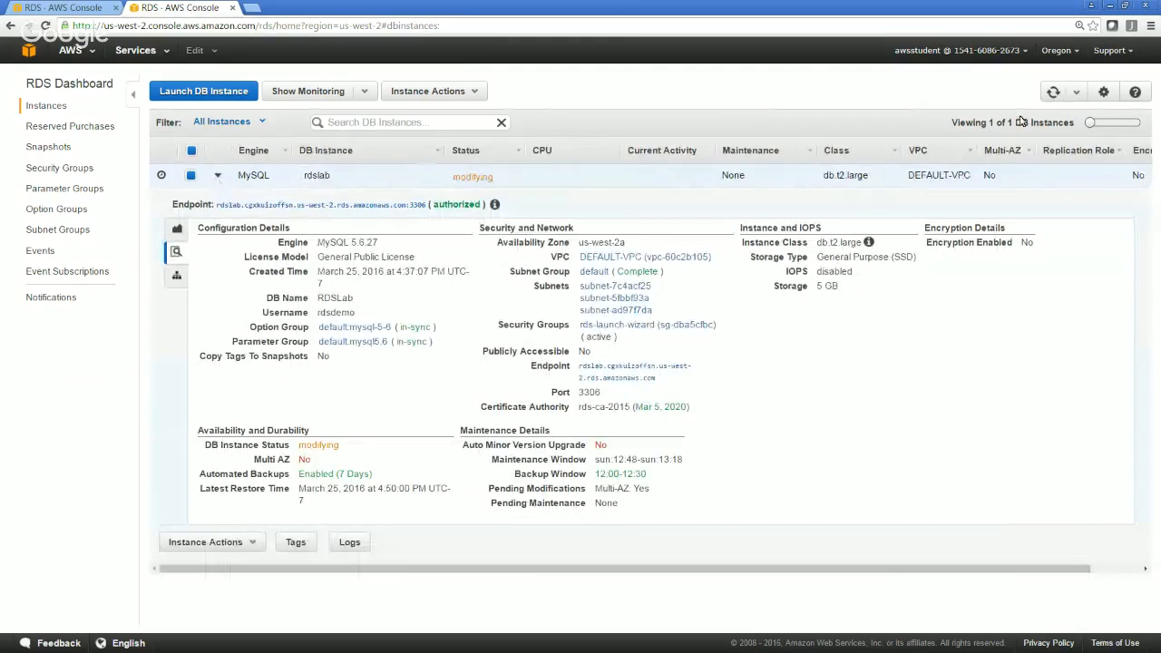
# Keep refreshing the instances list to check the progress of rdslab's Multi-AZ modification
pyautogui.click(1054, 93)
pyautogui.click(1052, 96)
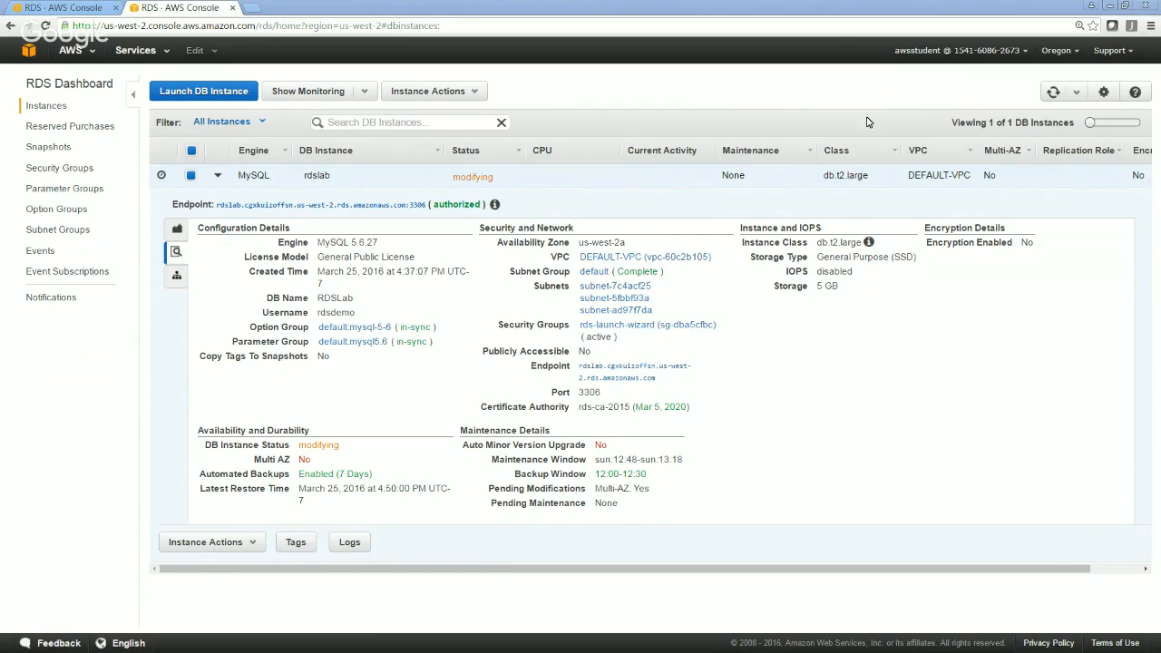
pyautogui.click(1054, 94)
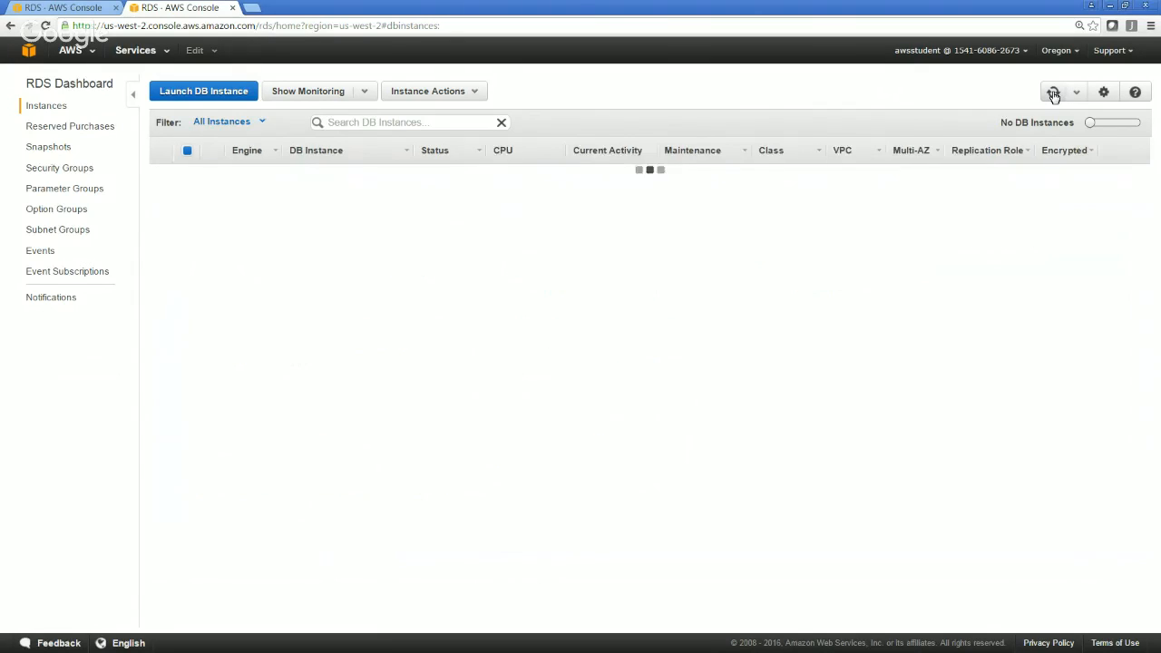
pyautogui.click(1054, 93)
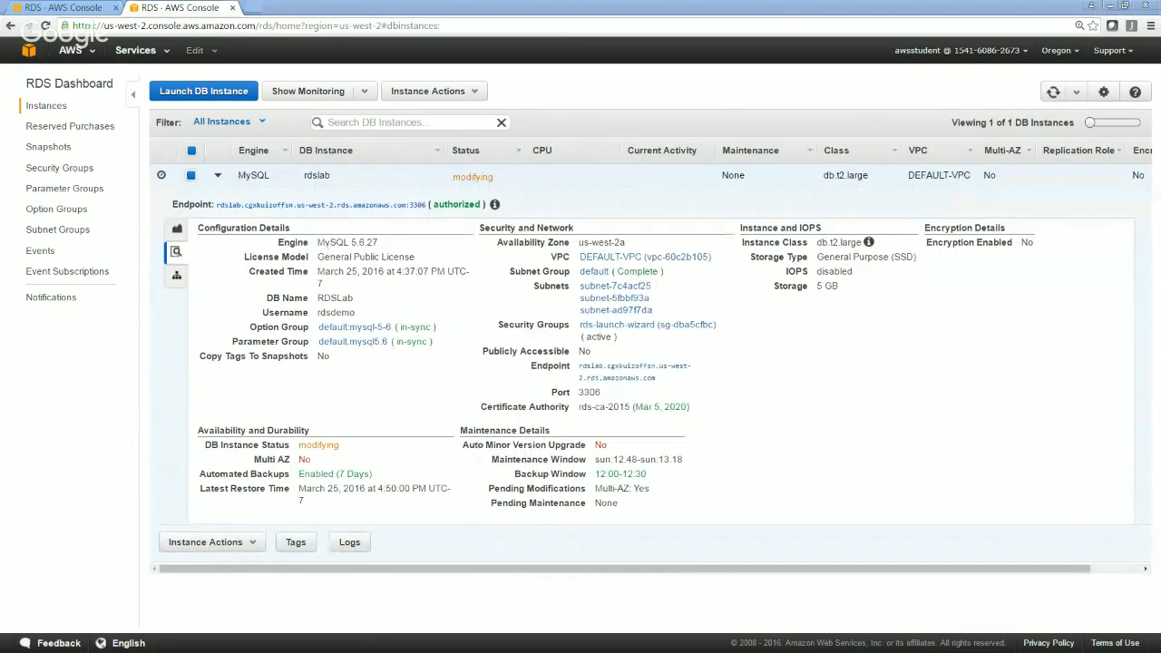
pyautogui.click(1049, 94)
pyautogui.click(1049, 94)
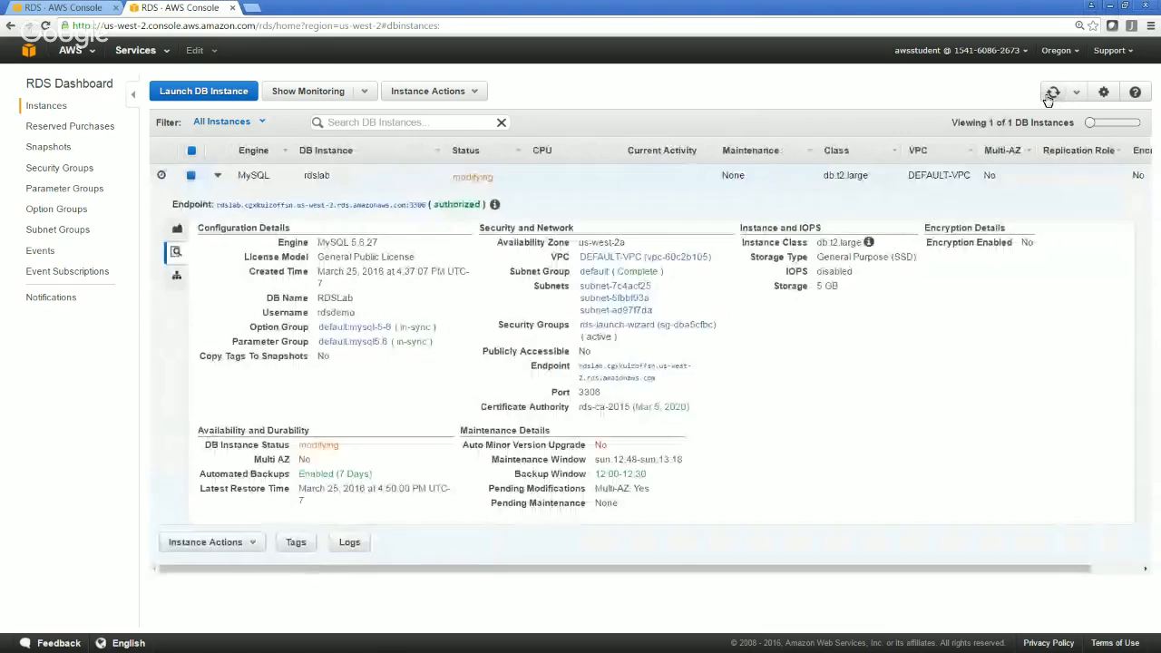
pyautogui.click(1049, 97)
pyautogui.click(1049, 94)
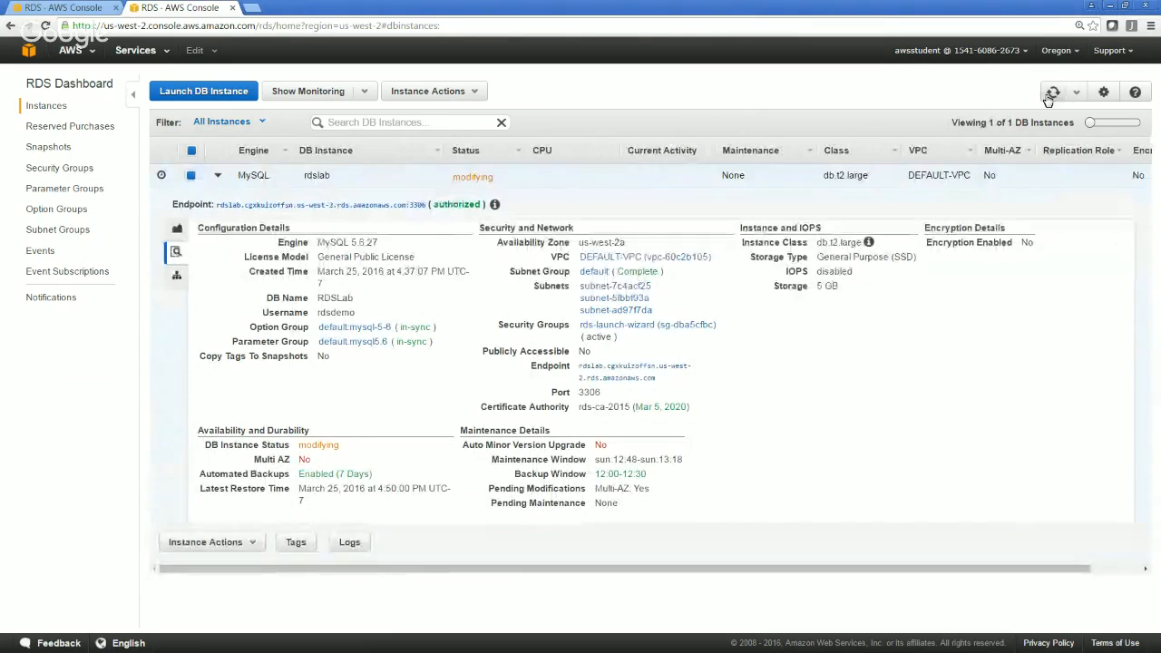
pyautogui.click(1049, 95)
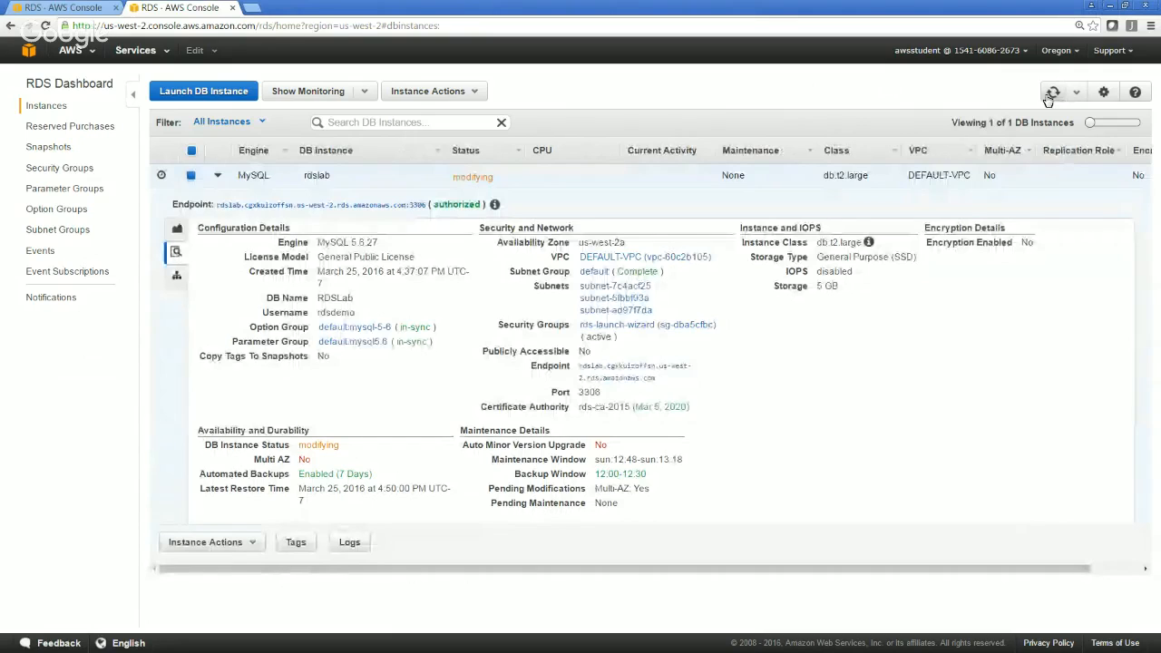
# Examine the actions available for the rdslab instance without choosing one, and refresh the instances list again
pyautogui.click(211, 542)
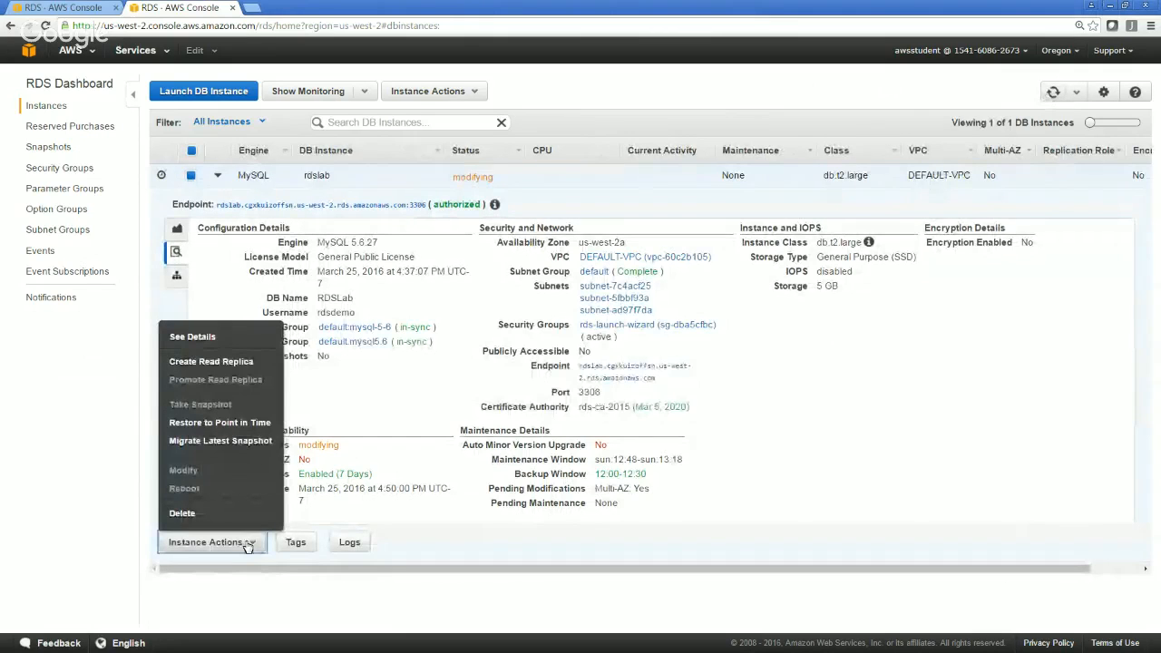
pyautogui.click(887, 568)
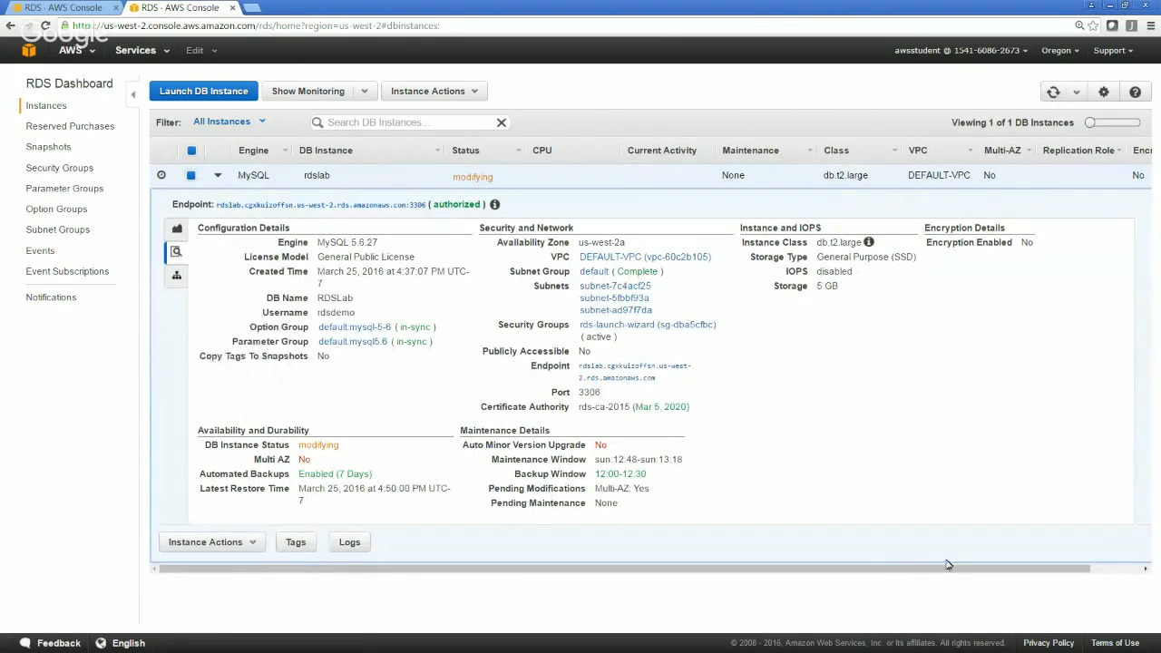
pyautogui.moveTo(944, 568); pyautogui.dragTo(1084, 269)
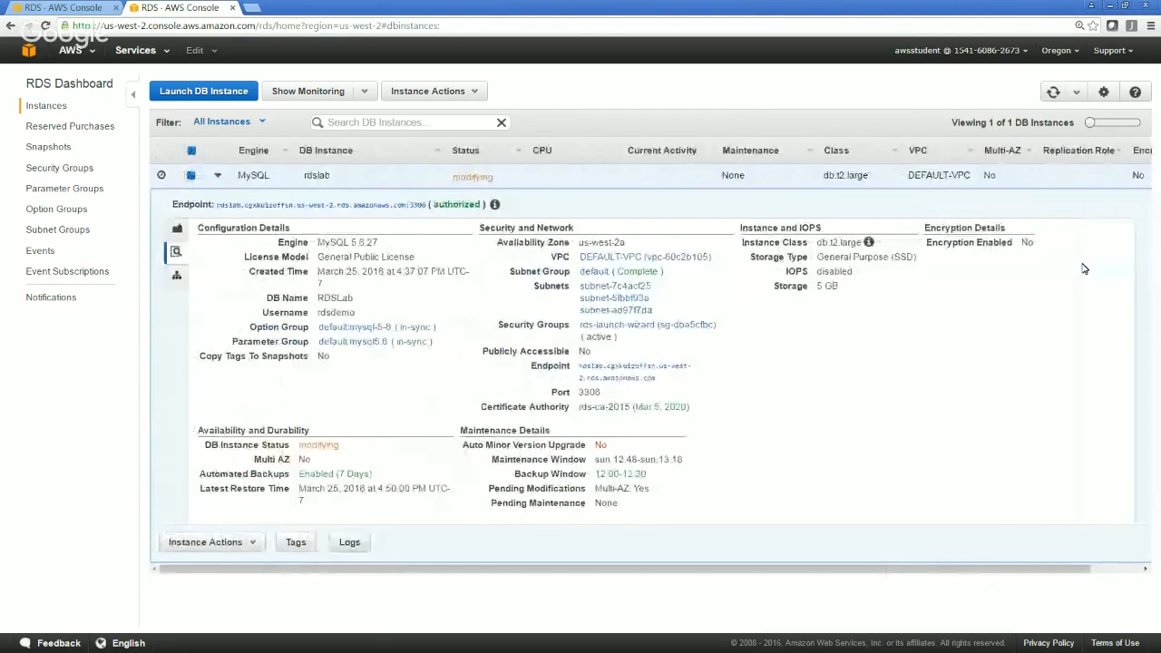
pyautogui.click(1052, 98)
pyautogui.click(1053, 94)
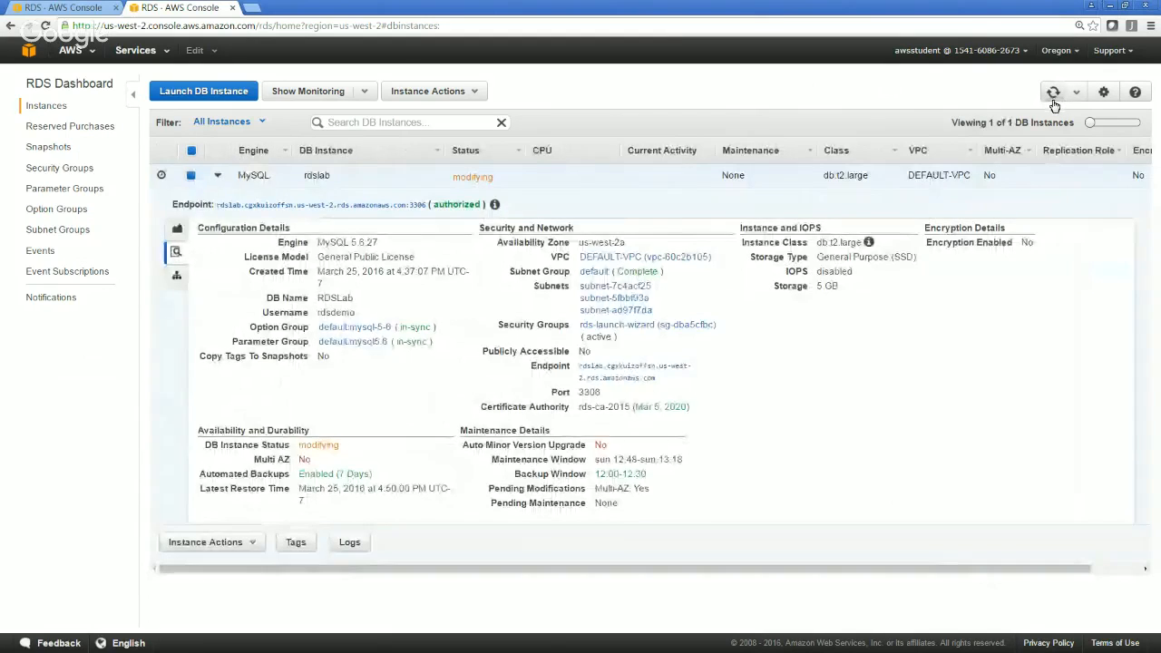
# Refresh the instances list repeatedly to check rdslab's status and its pending Multi-AZ modification
pyautogui.click(1053, 102)
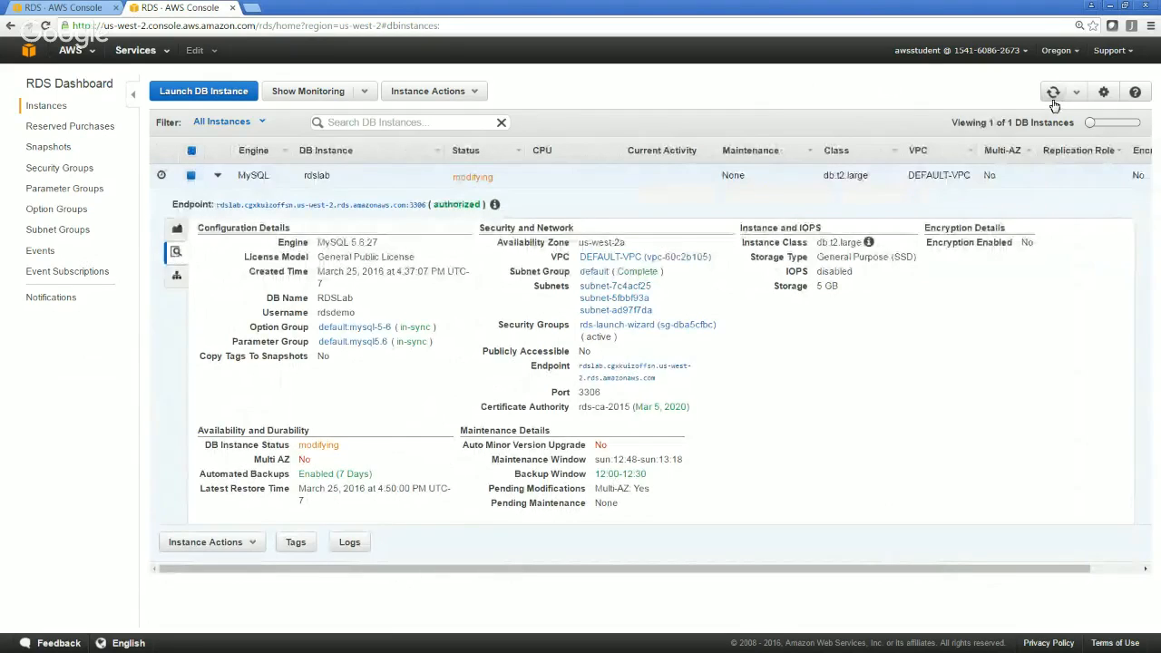
pyautogui.click(1054, 102)
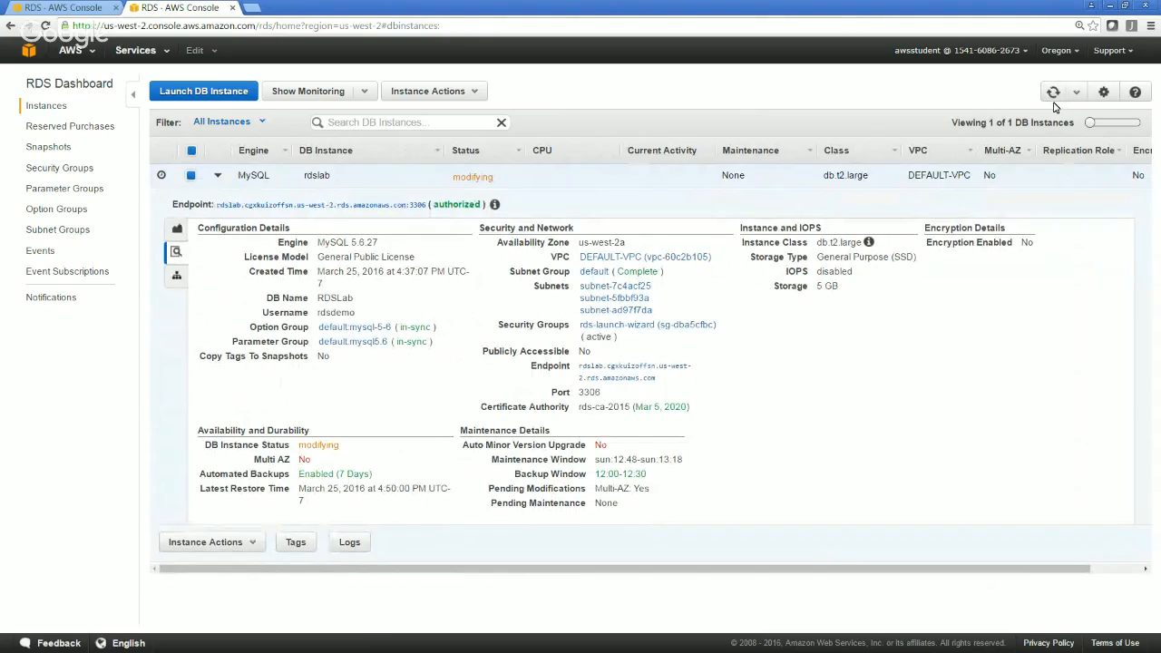
pyautogui.click(1054, 98)
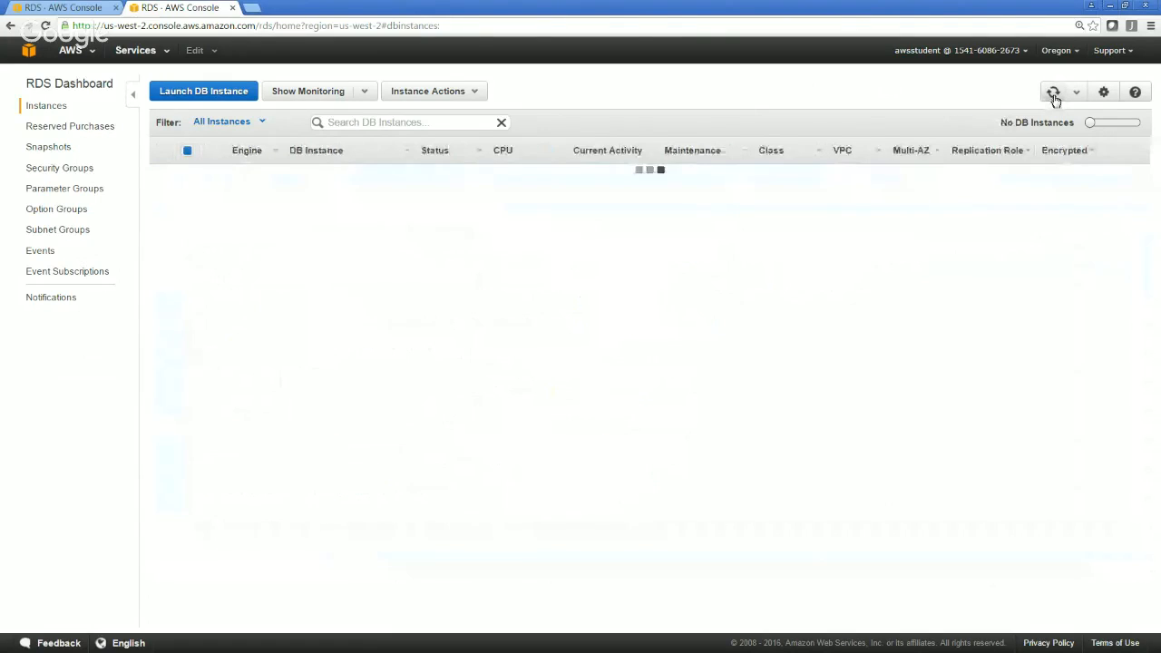
pyautogui.click(1056, 100)
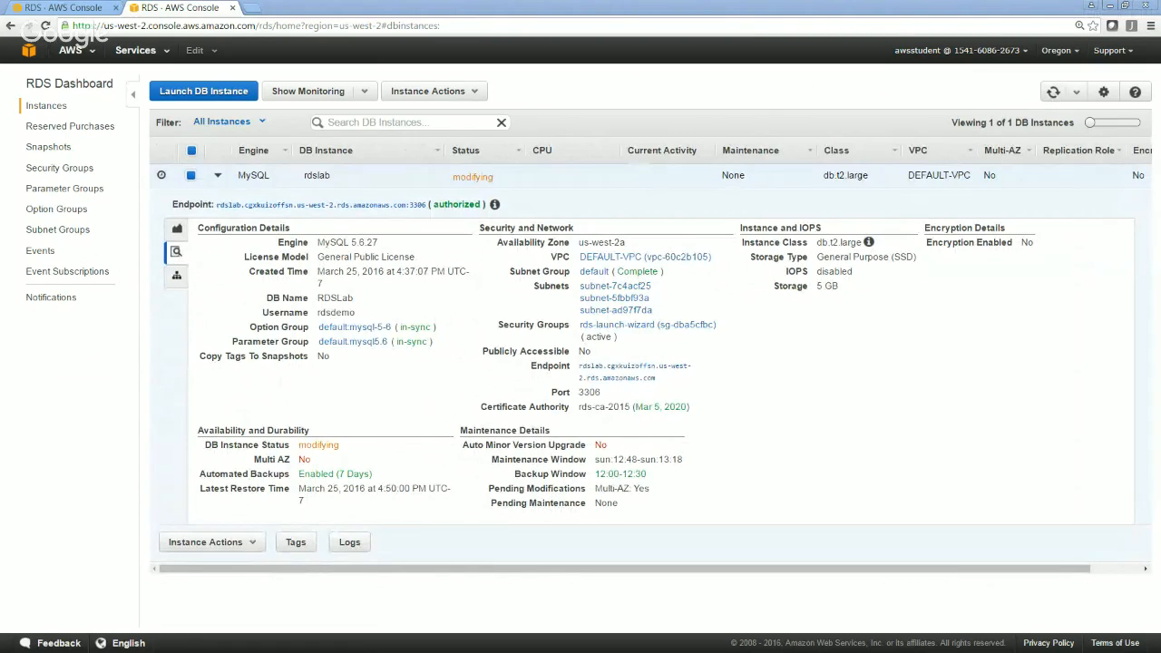
pyautogui.click(1054, 94)
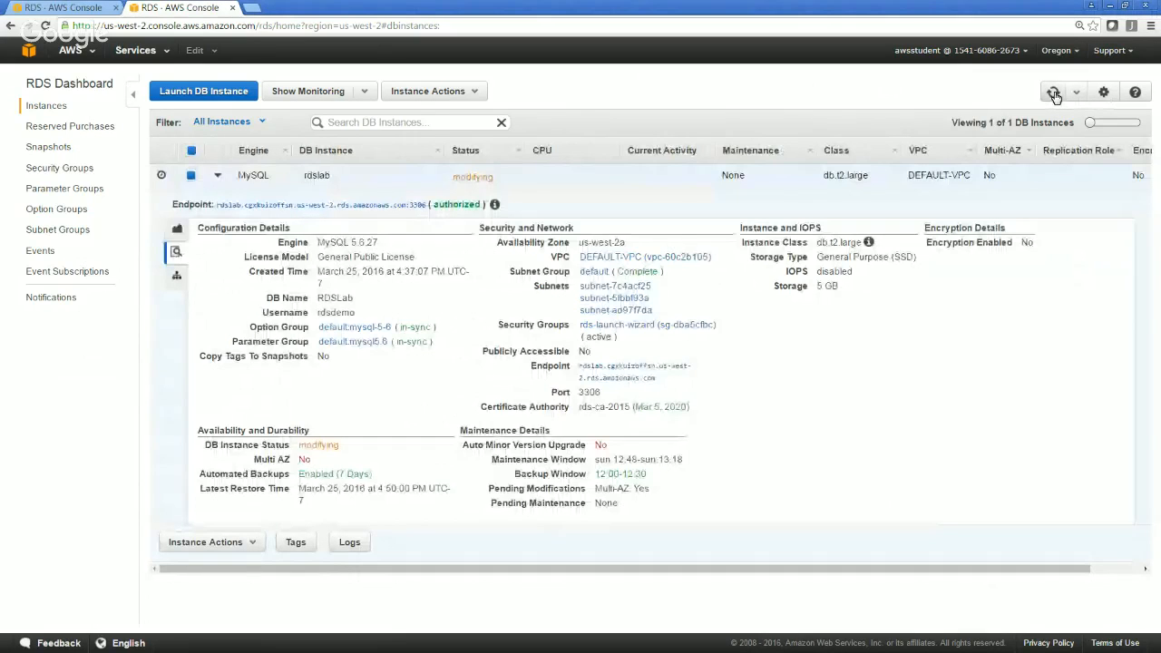
pyautogui.click(1053, 93)
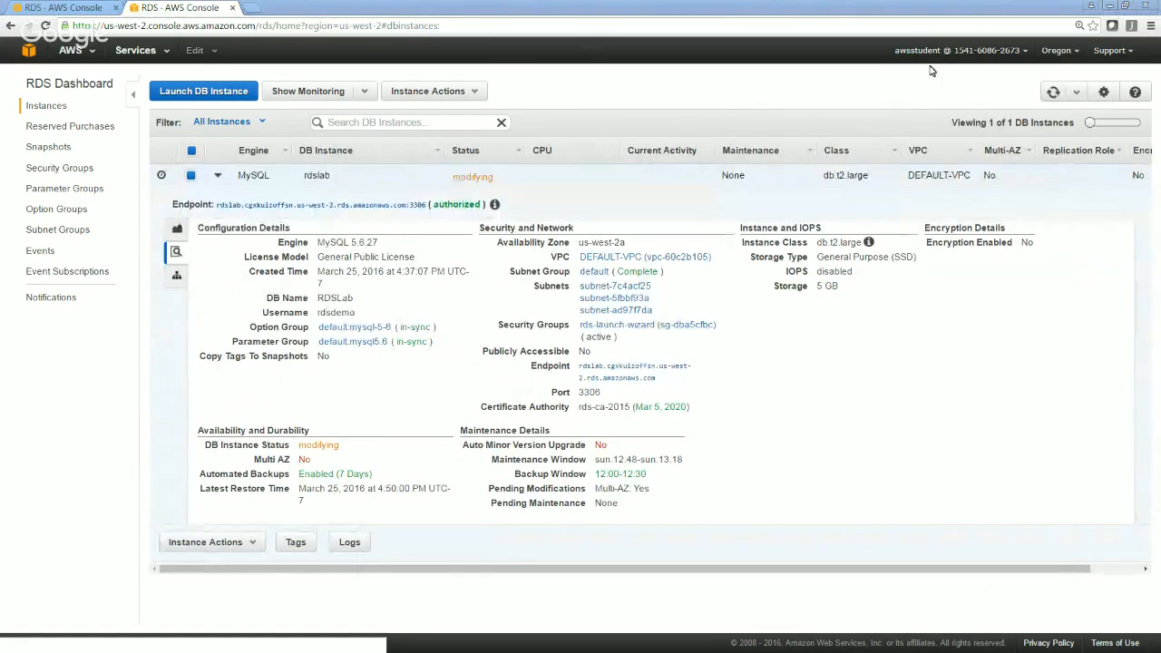
pyautogui.click(1051, 92)
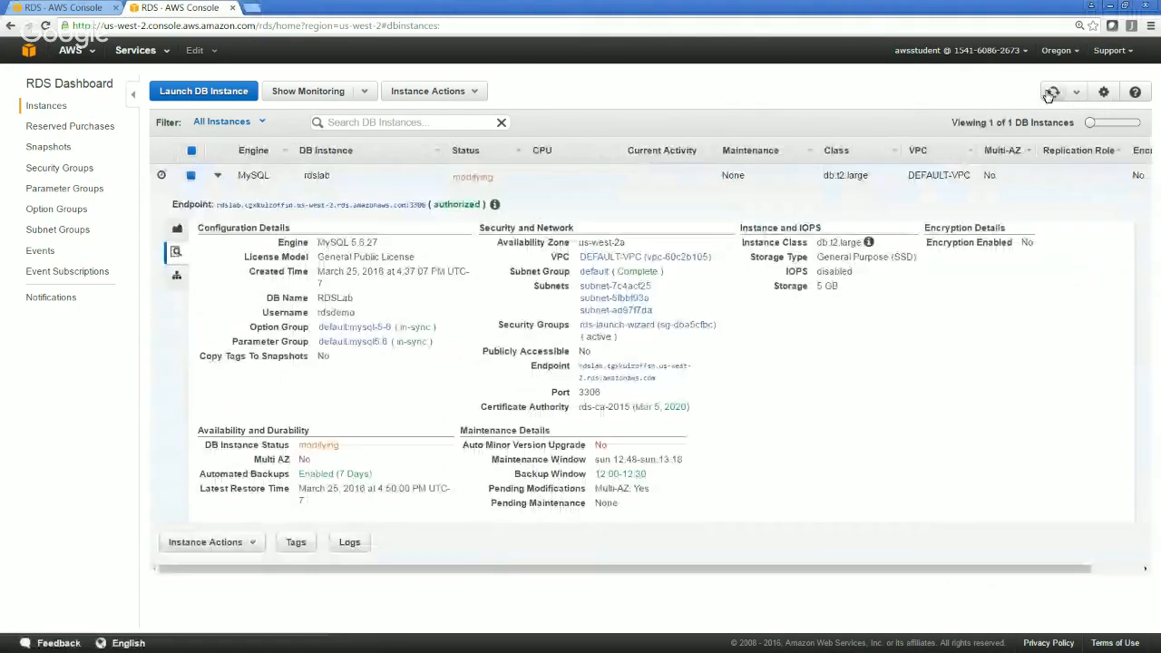
pyautogui.moveTo(257, 479)
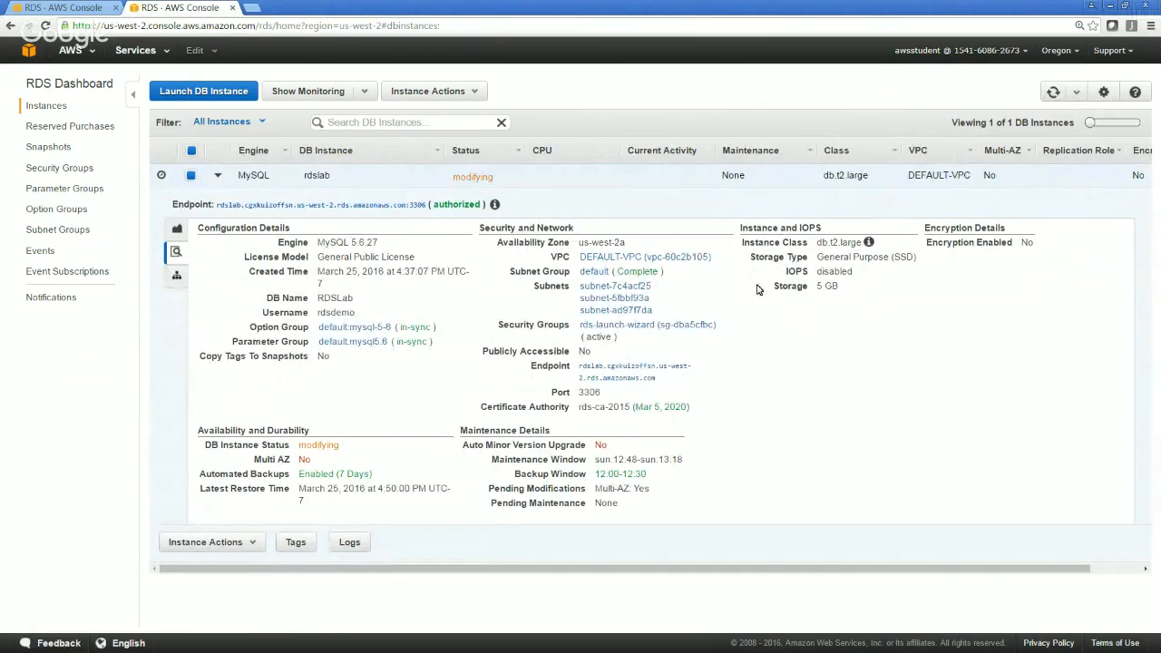
pyautogui.click(1053, 95)
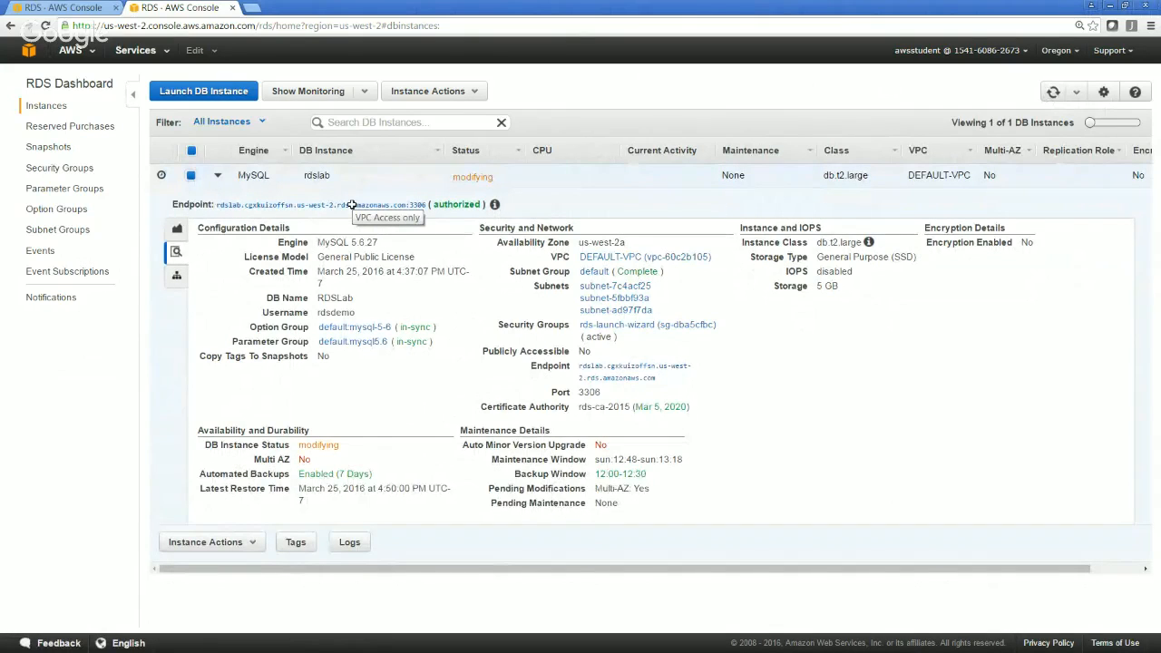
pyautogui.click(1052, 93)
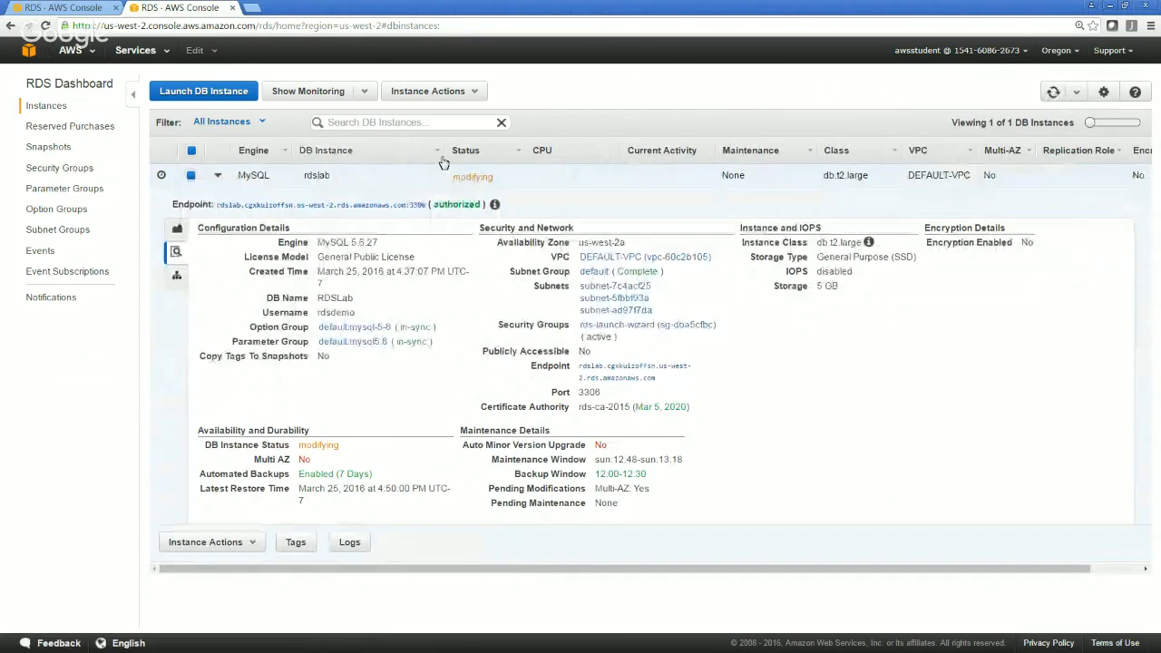
# Narrow the DB Instance column of the instances list and refresh the list to recheck rdslab's status
pyautogui.moveTo(443, 150); pyautogui.dragTo(370, 153)
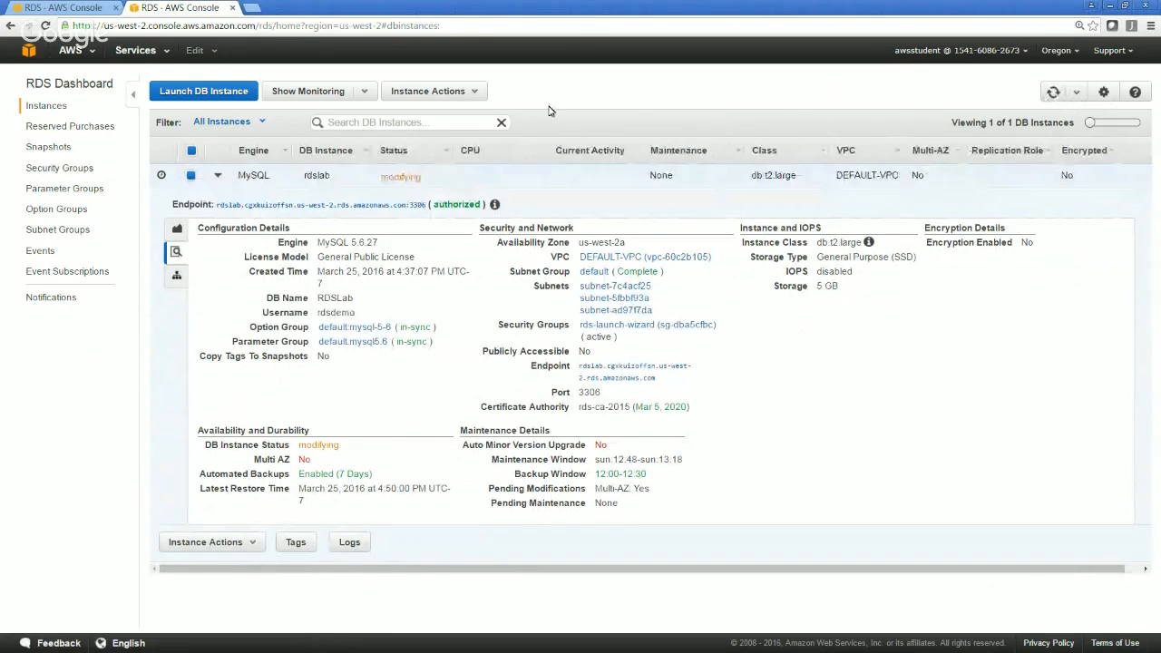
pyautogui.click(1058, 91)
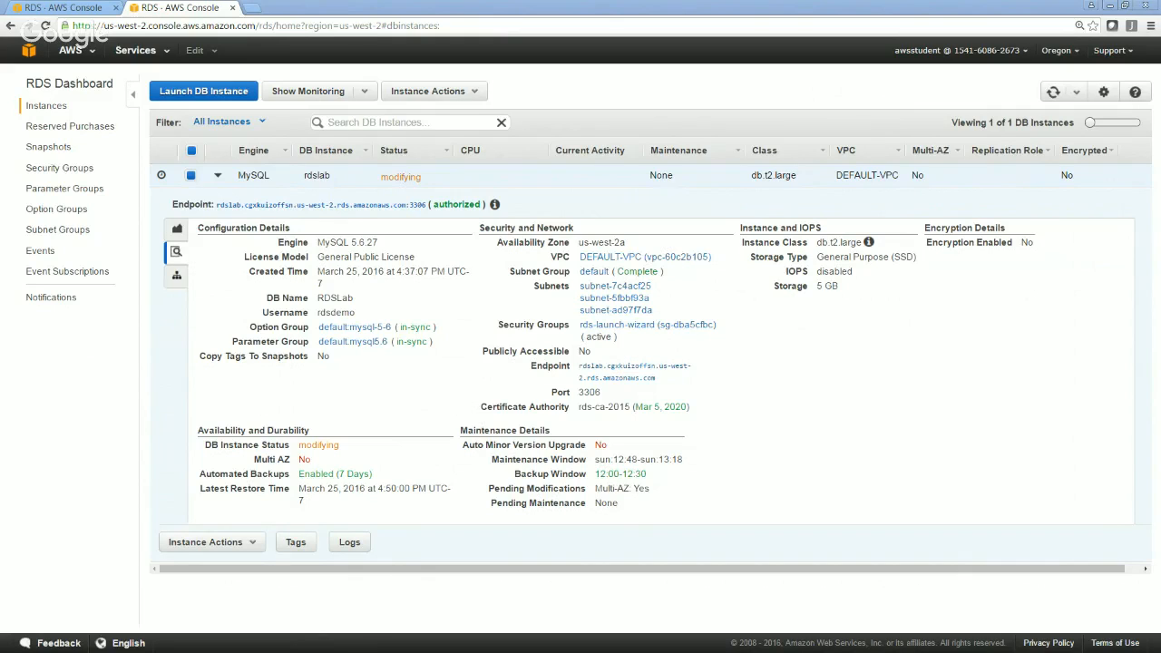
pyautogui.click(1053, 93)
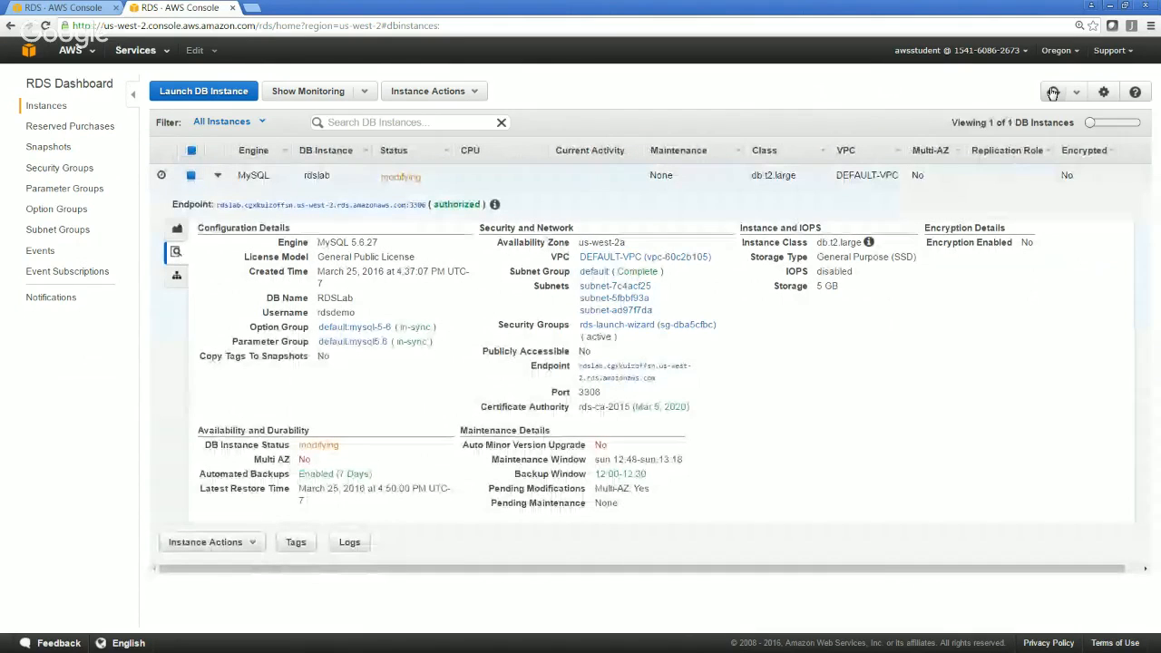
pyautogui.click(1053, 93)
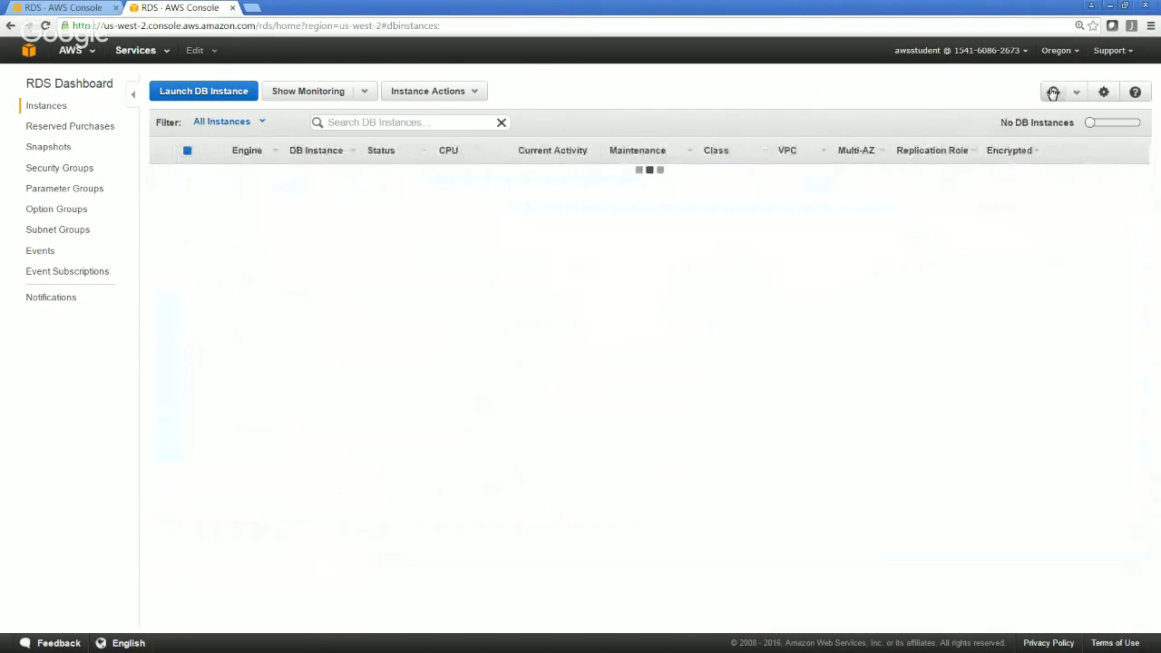
pyautogui.click(1053, 94)
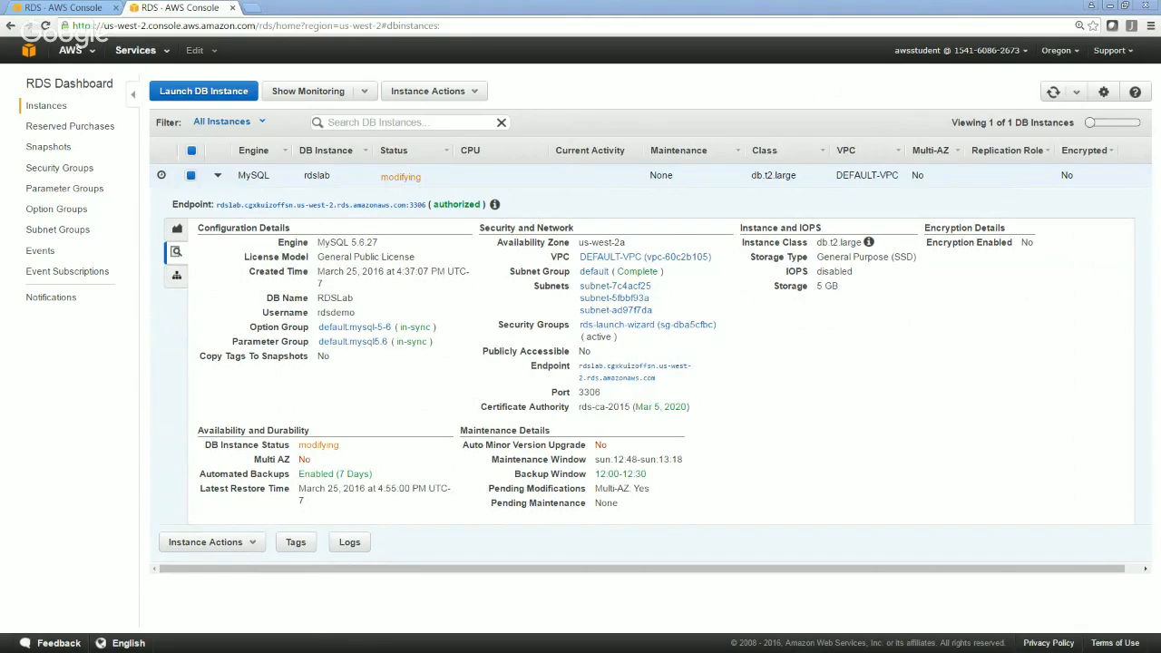
# Examine rdslab's Multi-AZ value and instance status by refreshing the instances list several more times
pyautogui.click(1053, 93)
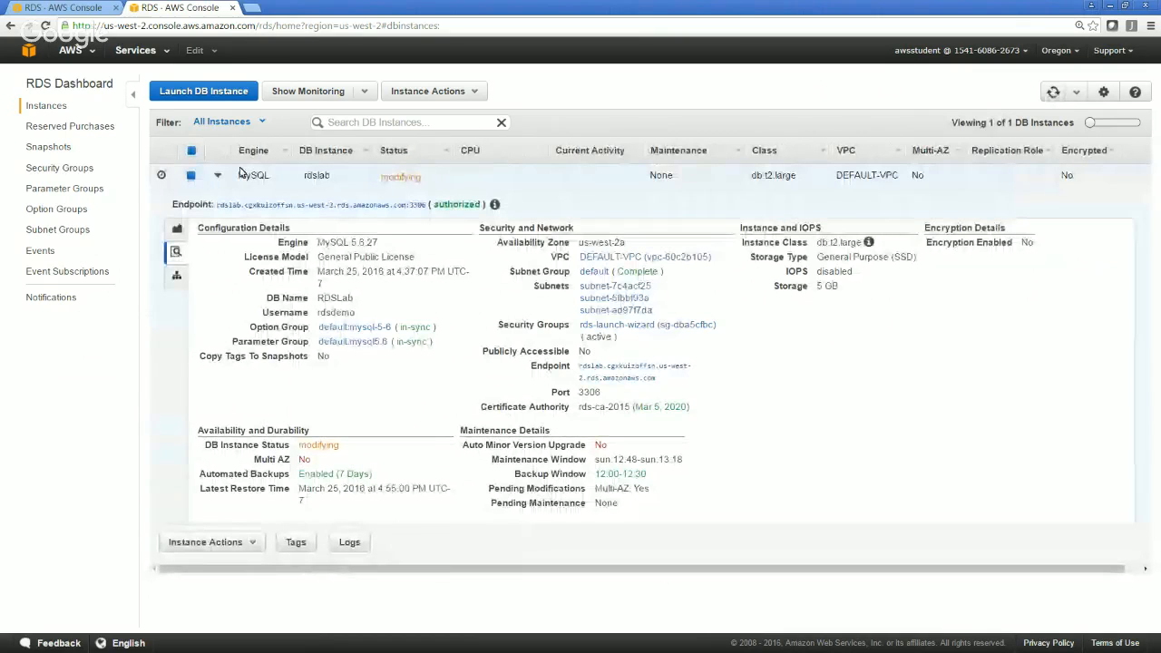
pyautogui.click(1053, 93)
pyautogui.click(1053, 94)
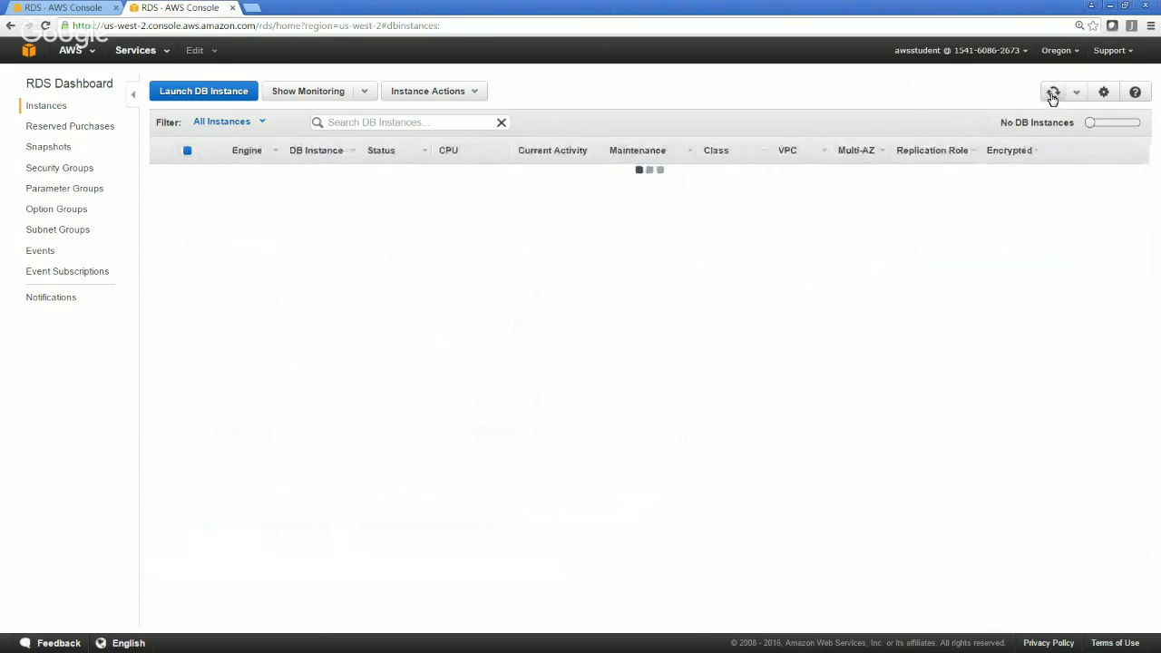
pyautogui.click(1052, 93)
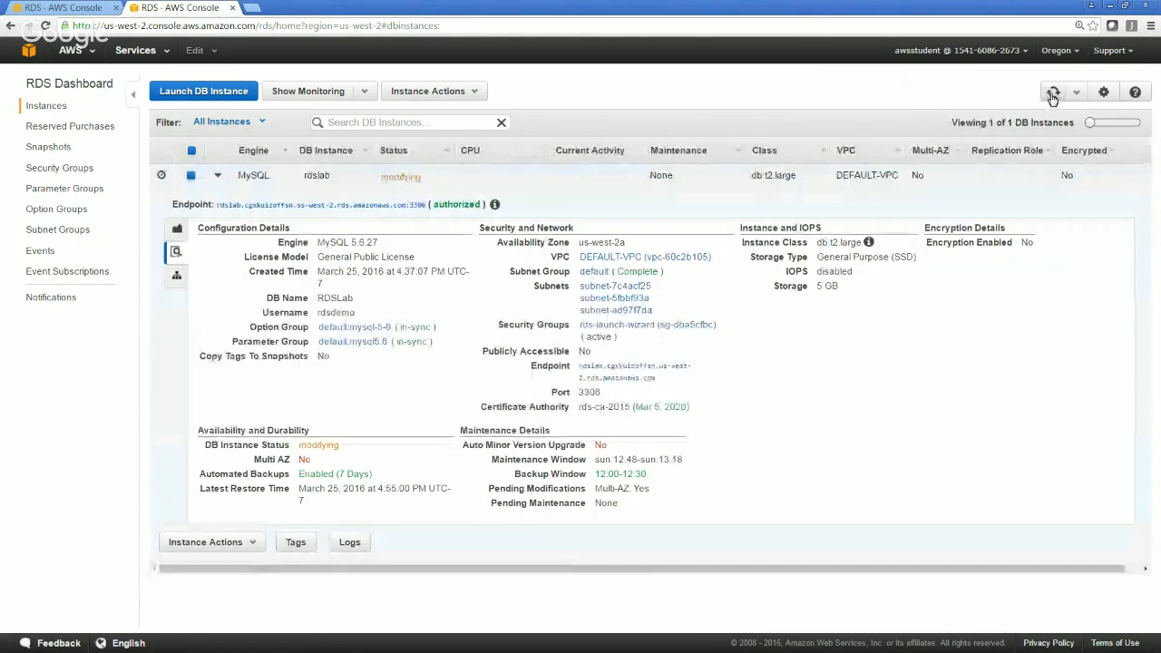
pyautogui.click(1052, 94)
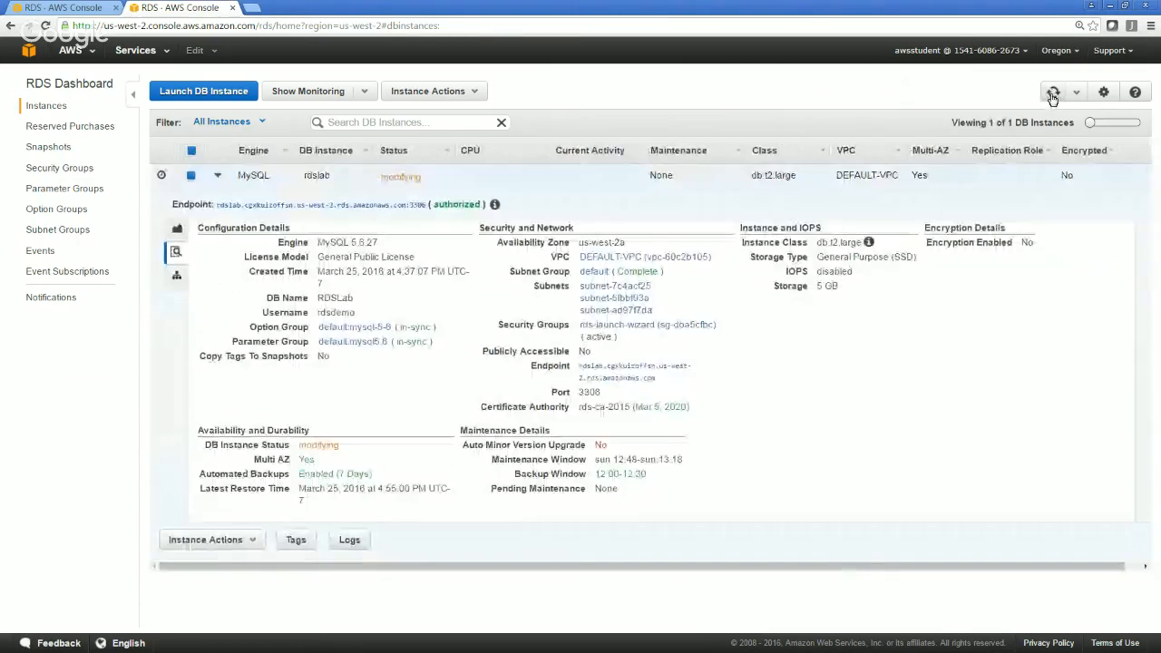
pyautogui.click(1053, 94)
pyautogui.click(1053, 95)
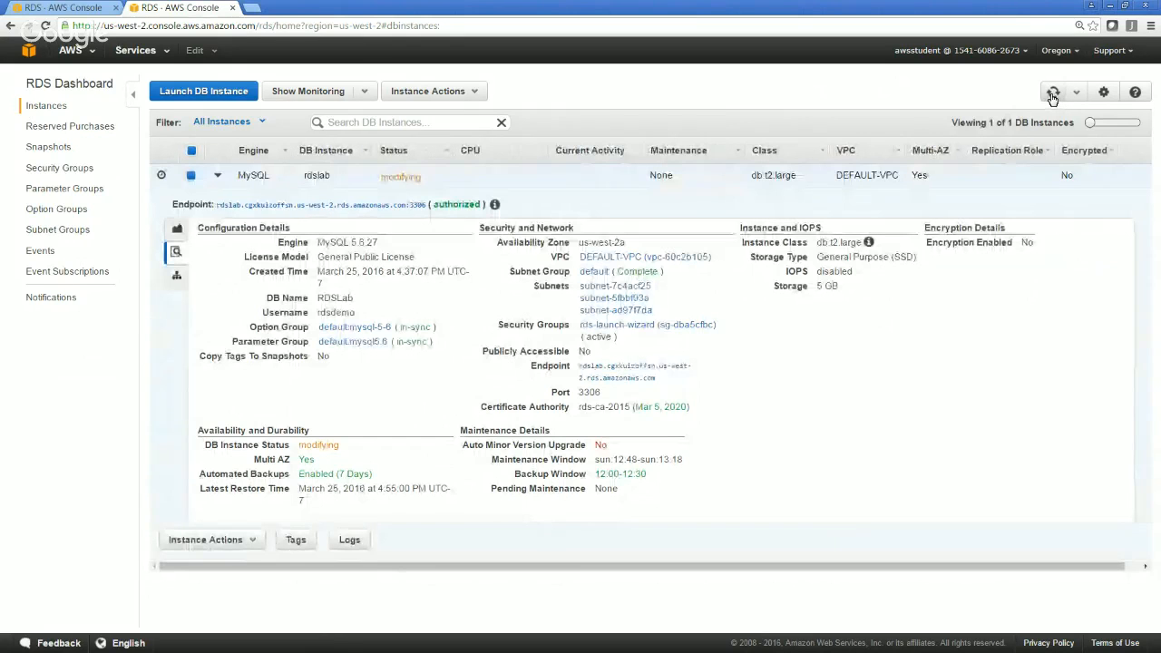
pyautogui.click(1053, 94)
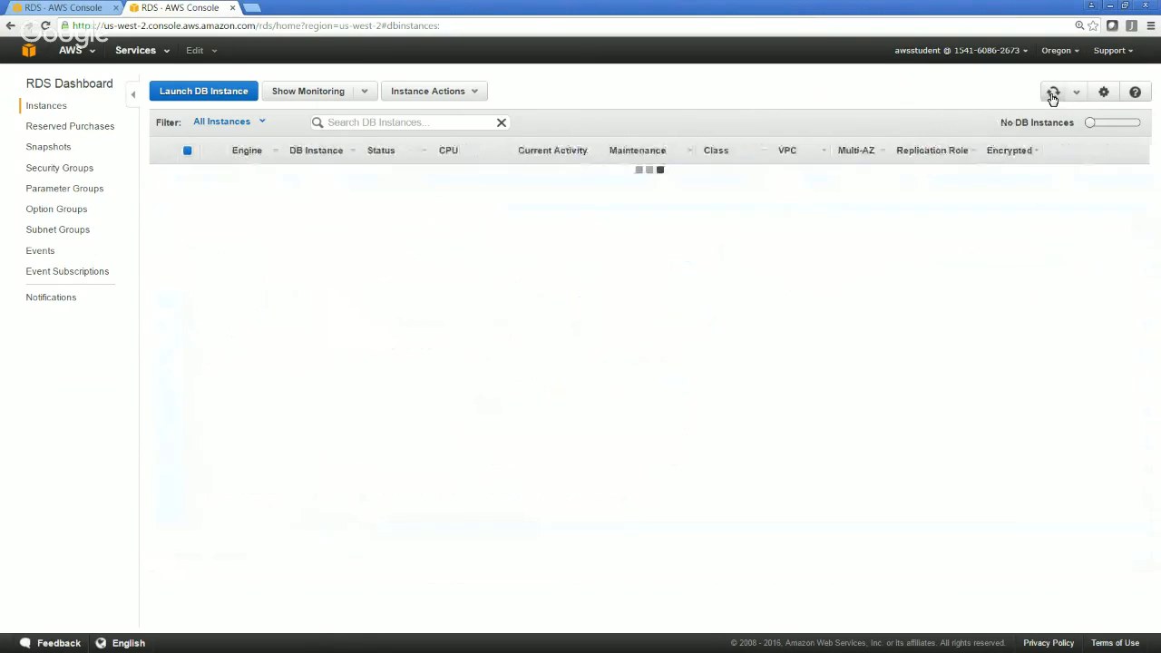
pyautogui.click(1052, 94)
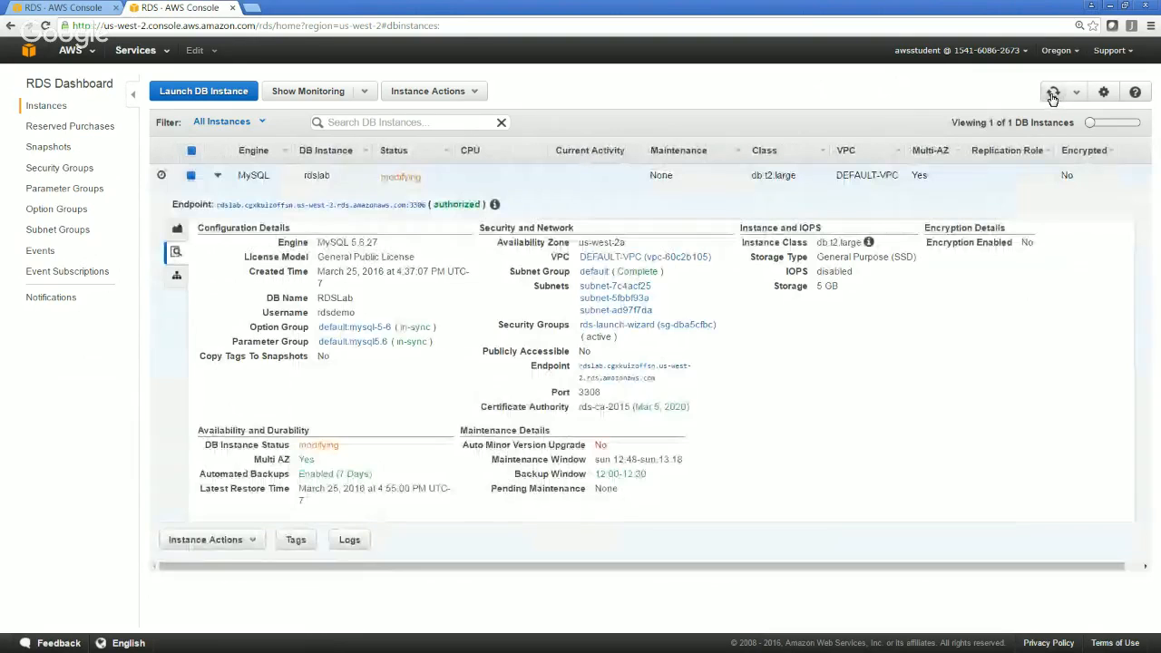
pyautogui.click(1052, 94)
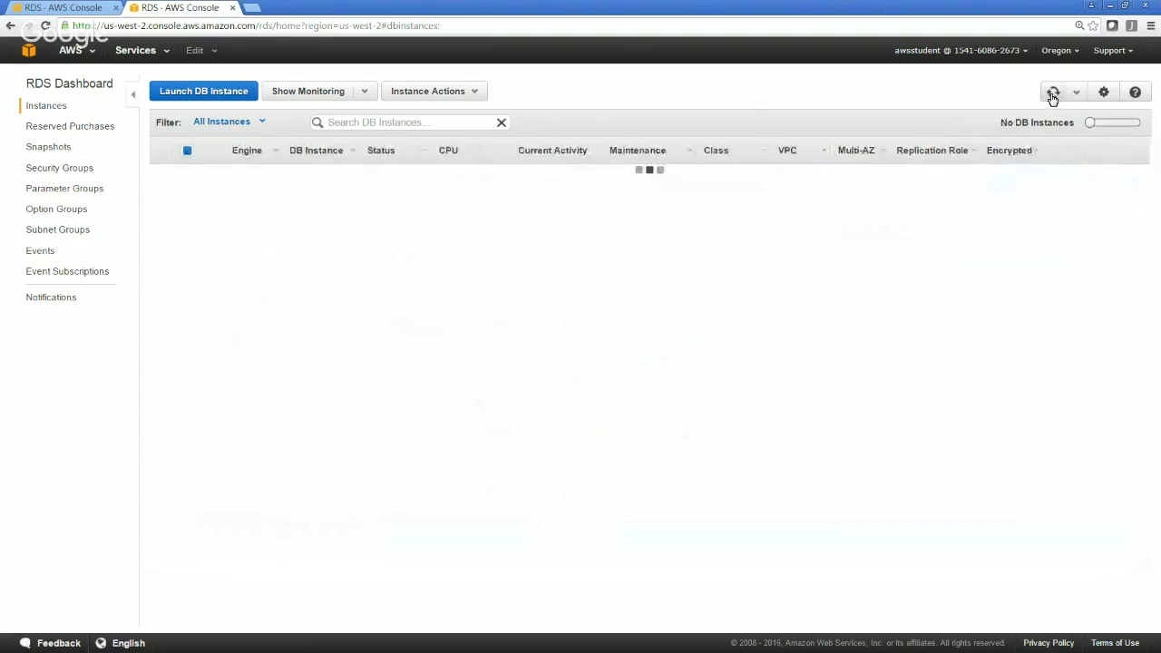
pyautogui.click(160, 94)
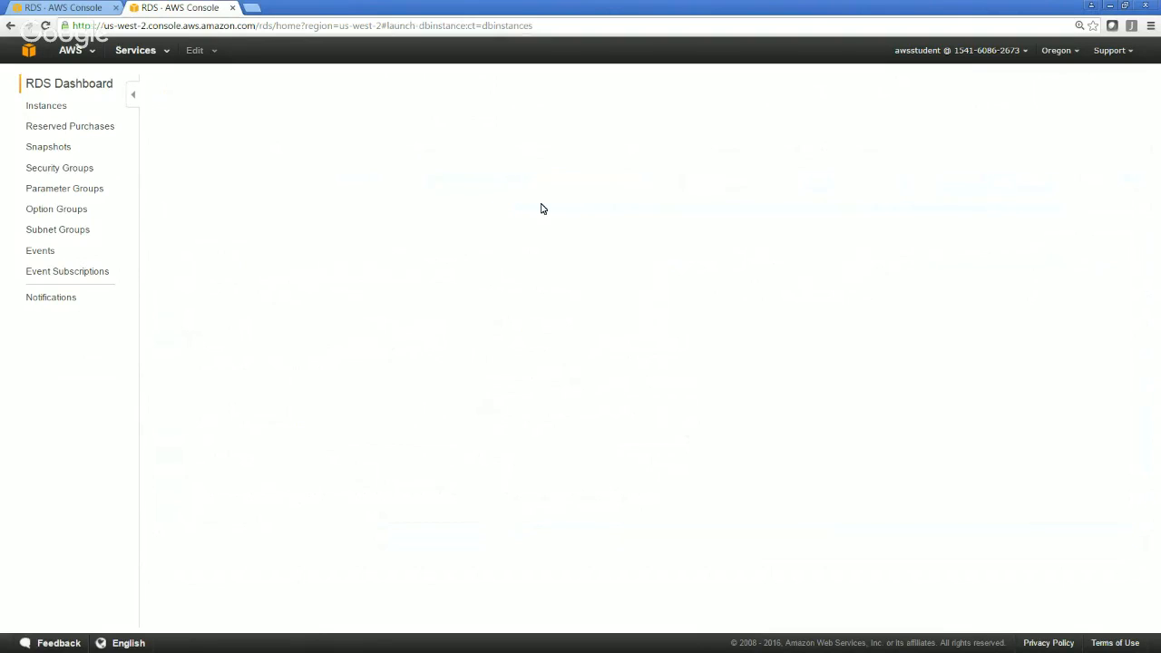
pyautogui.click(51, 108)
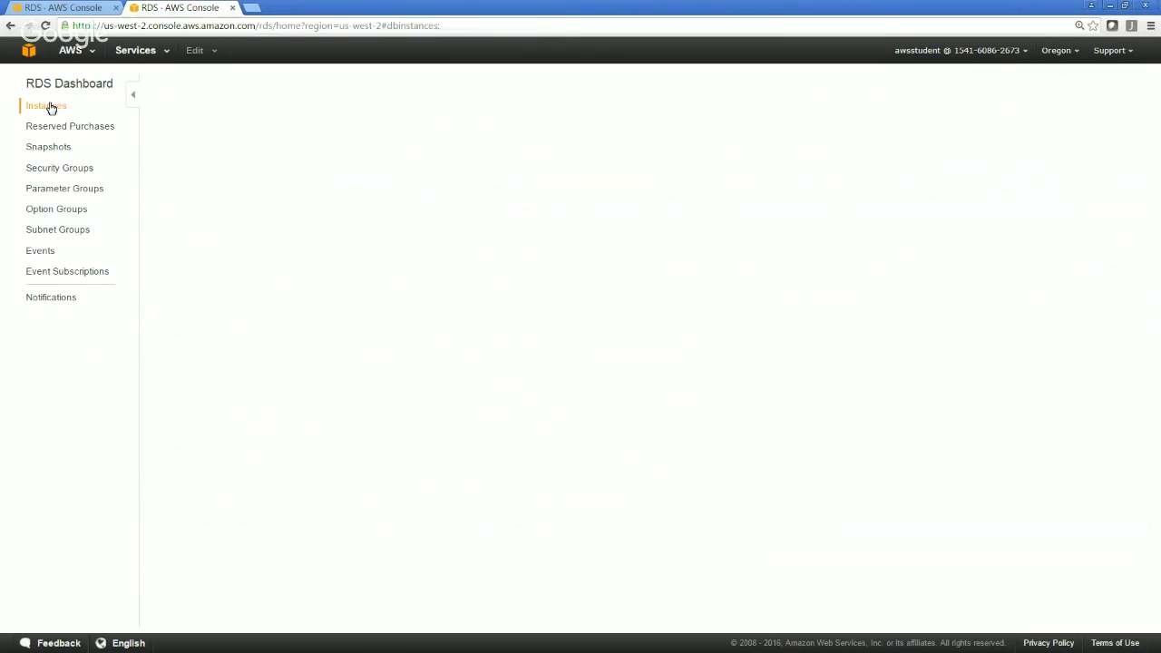
pyautogui.click(136, 53)
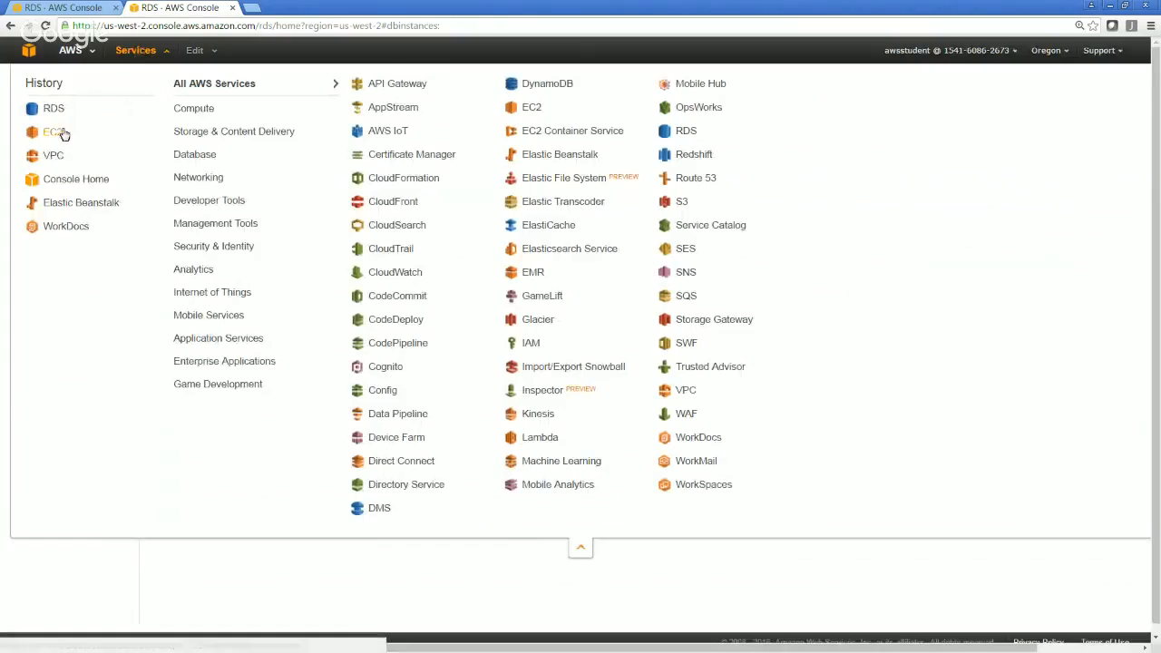
pyautogui.click(63, 134)
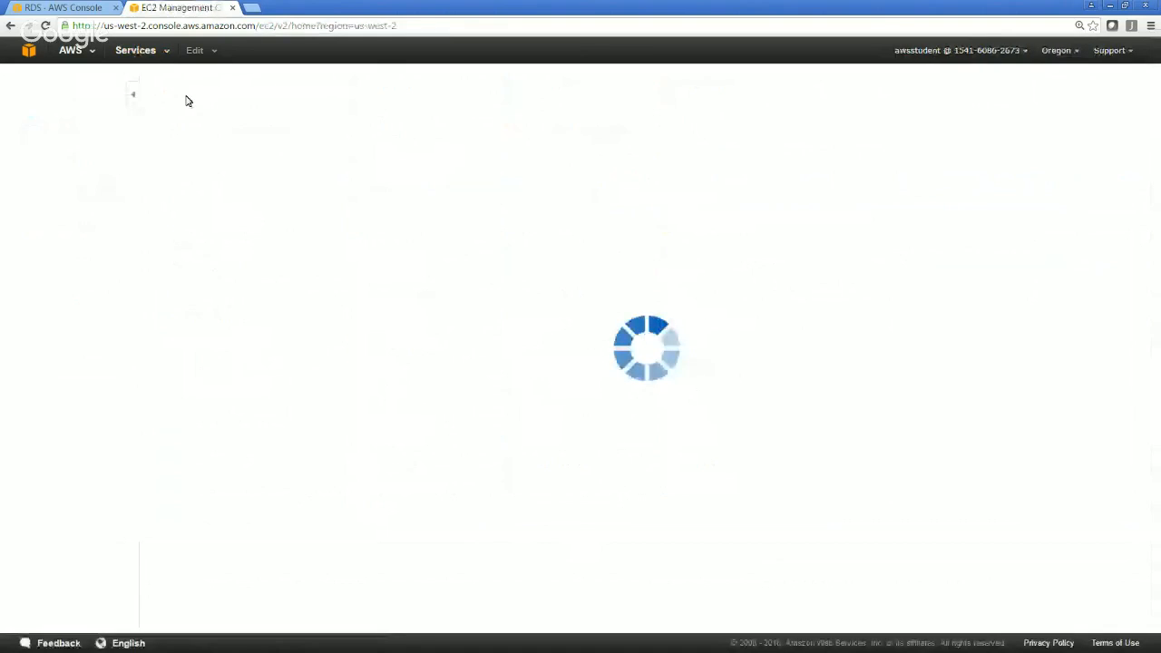
pyautogui.click(194, 332)
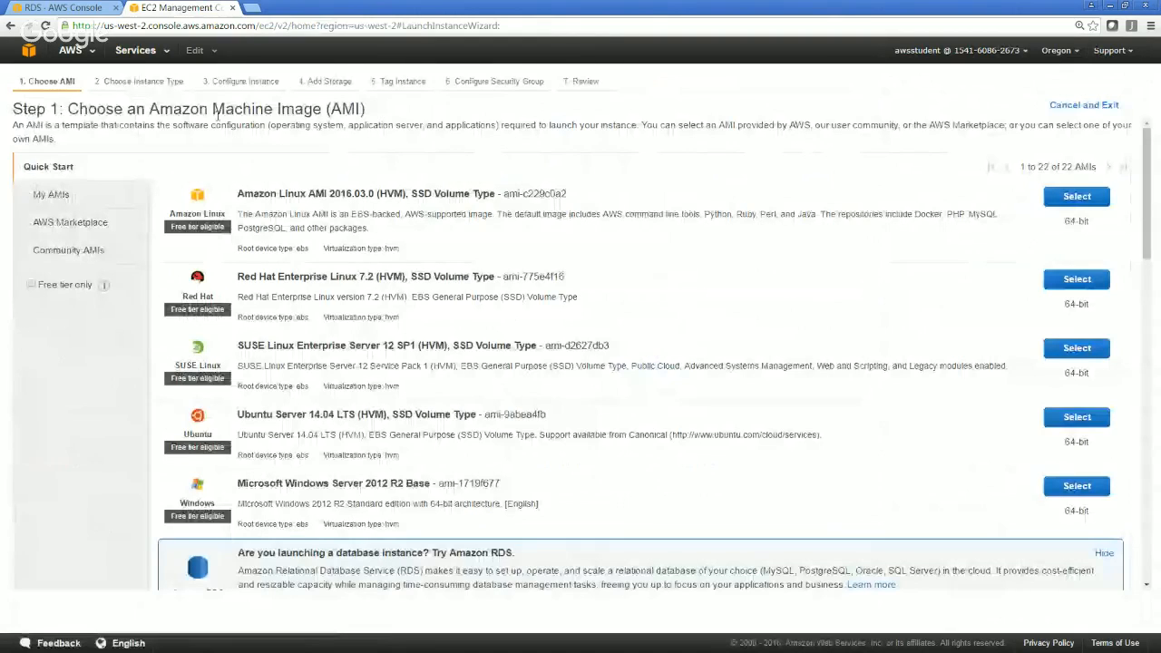
# Return to the RDS dashboard, start launching a DB instance with the MySQL engine, and continue past the production question to the DB details
pyautogui.click(58, 133)
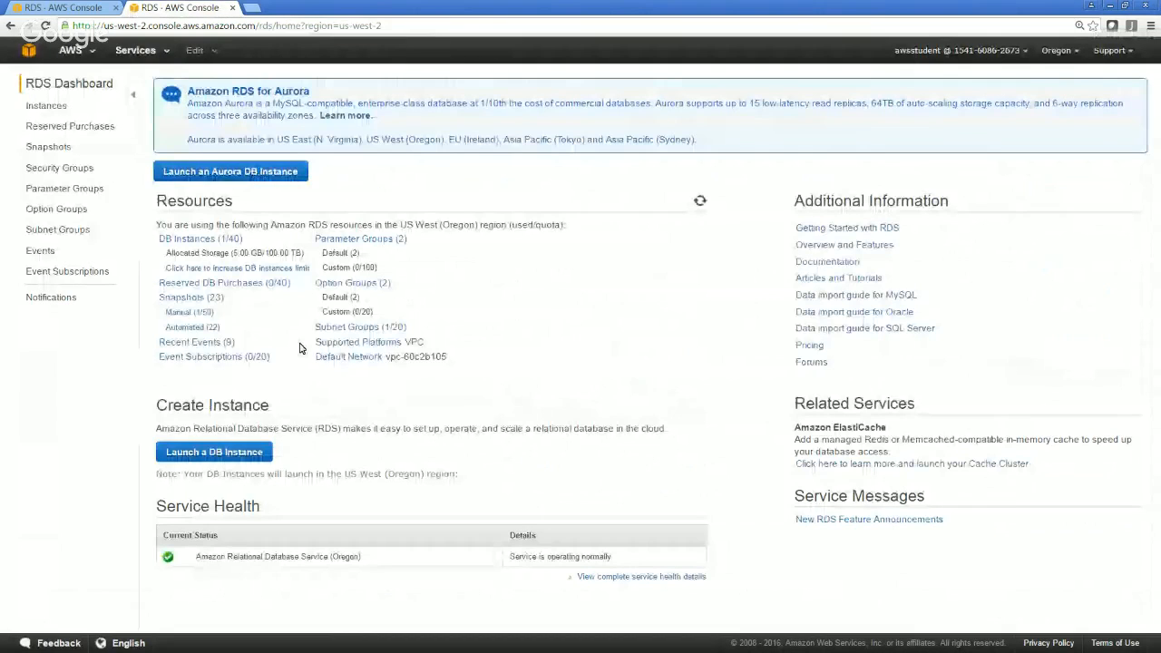
pyautogui.click(218, 452)
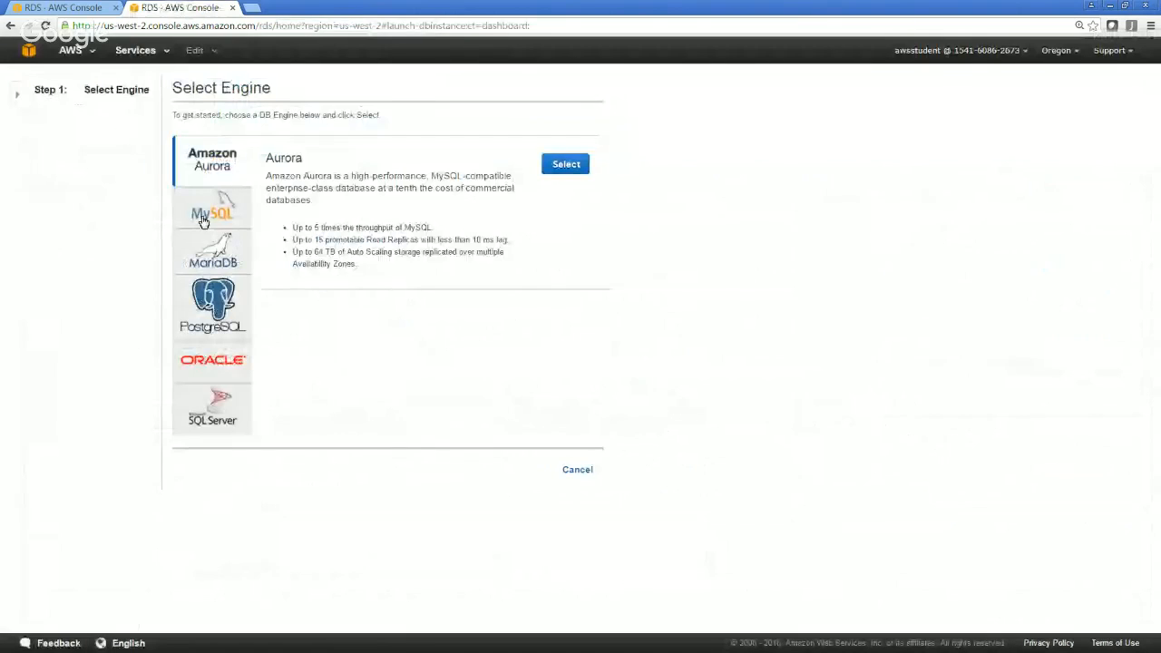
pyautogui.click(204, 220)
pyautogui.click(566, 164)
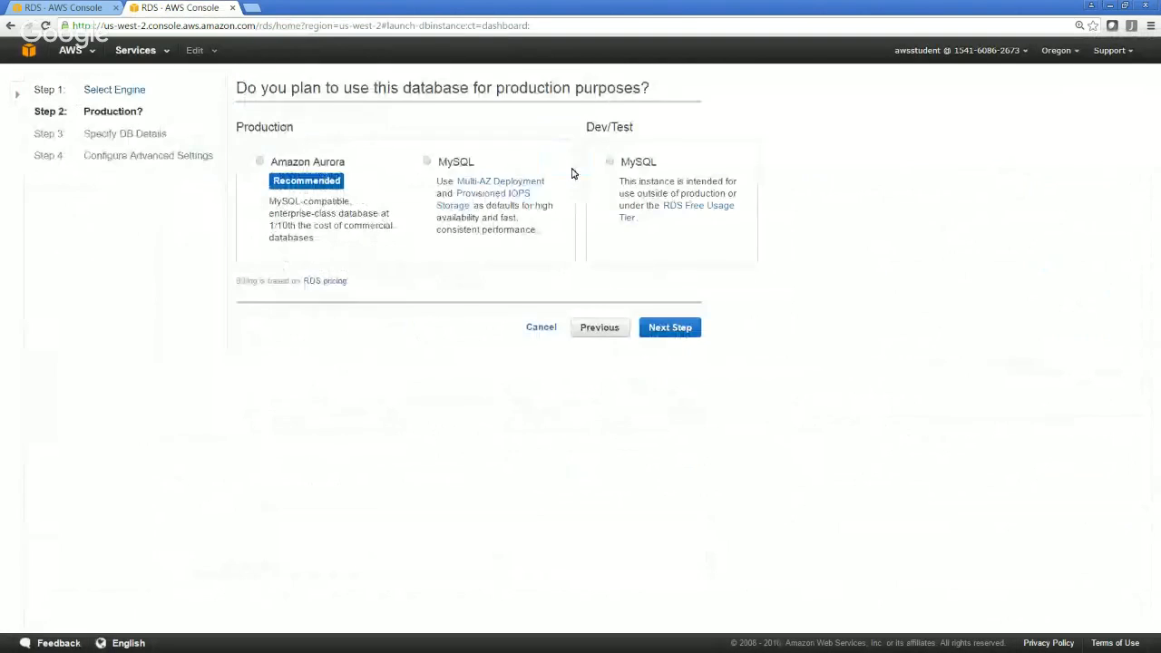
pyautogui.click(668, 334)
# Check the DB instance class and set the storage type to General Purpose (SSD)
pyautogui.moveTo(495, 259)
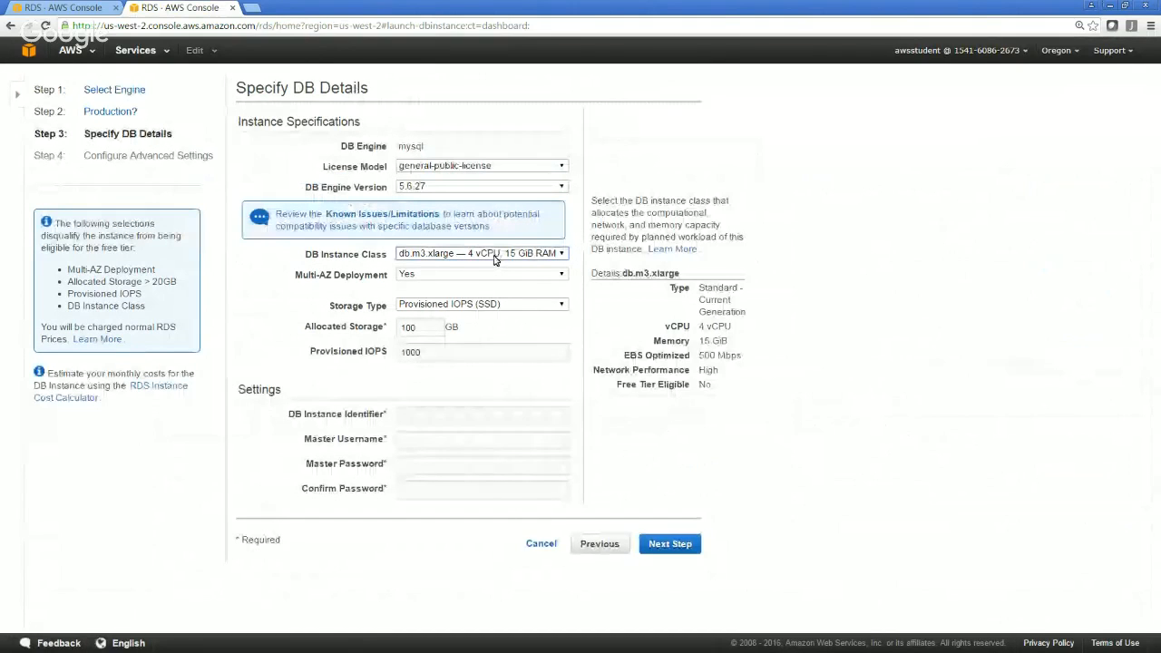
pyautogui.click(495, 256)
pyautogui.click(495, 253)
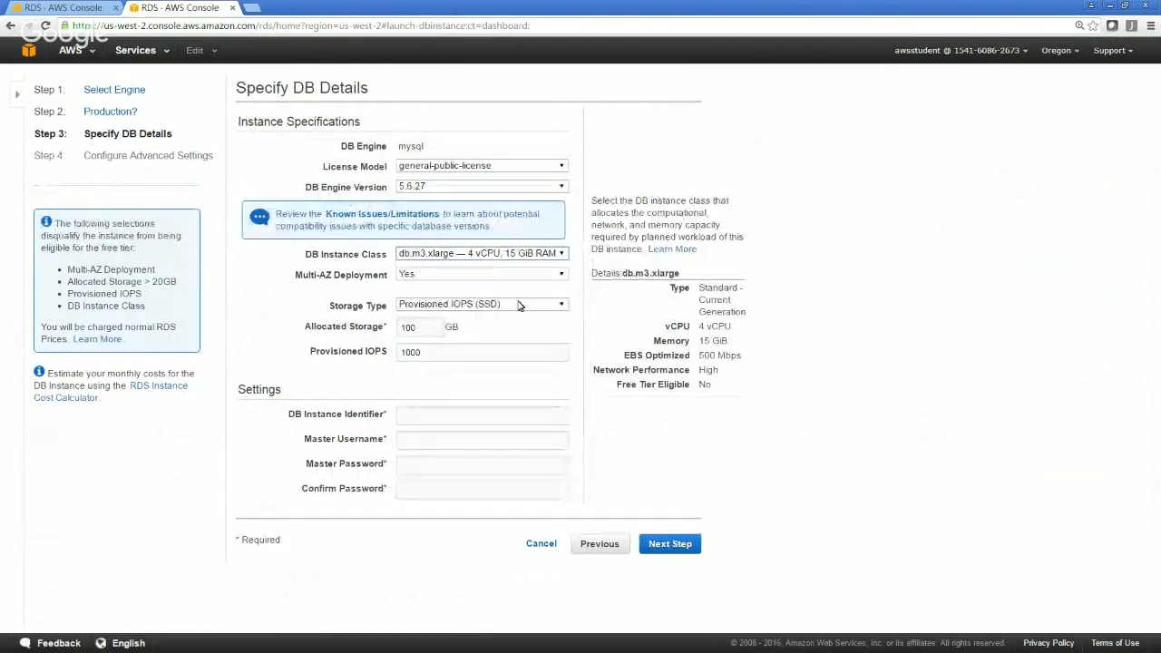
pyautogui.moveTo(504, 305)
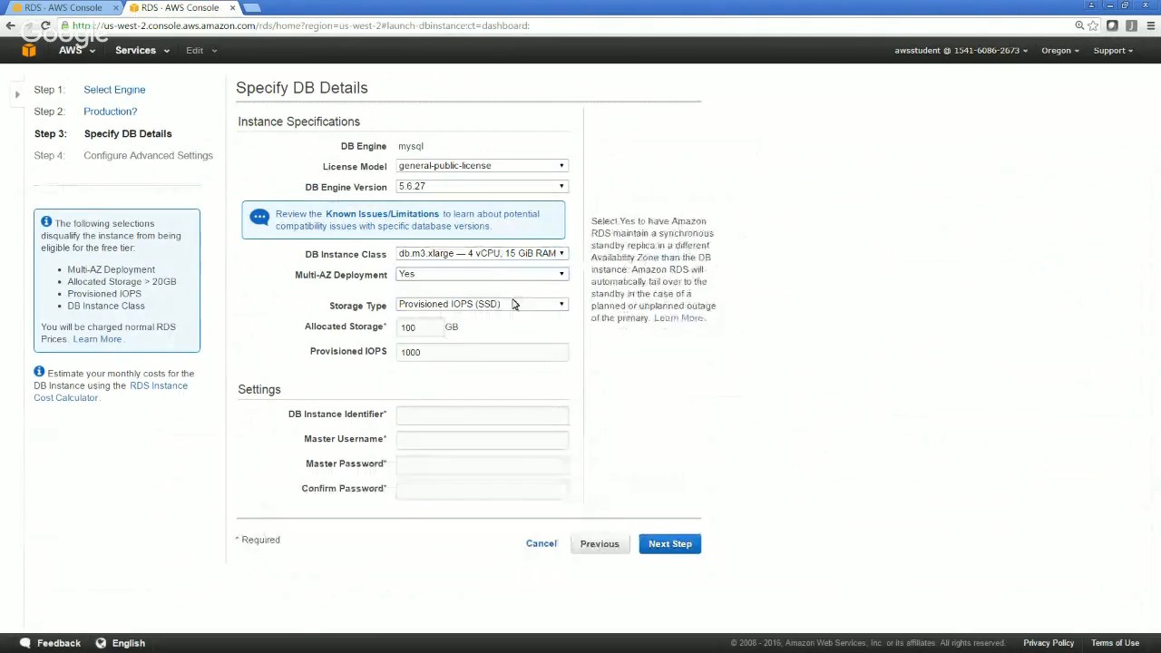
pyautogui.click(512, 304)
pyautogui.click(486, 332)
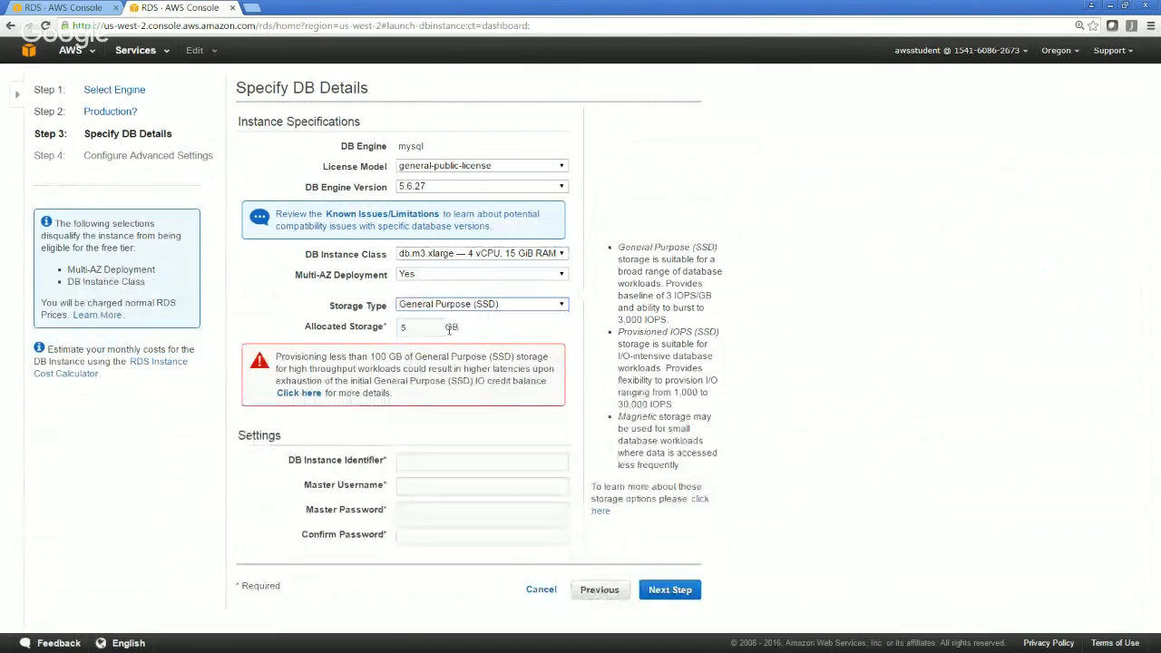
# Enter RDSLab1 as the DB instance identifier and rdsdemo as the master username
pyautogui.click(495, 463)
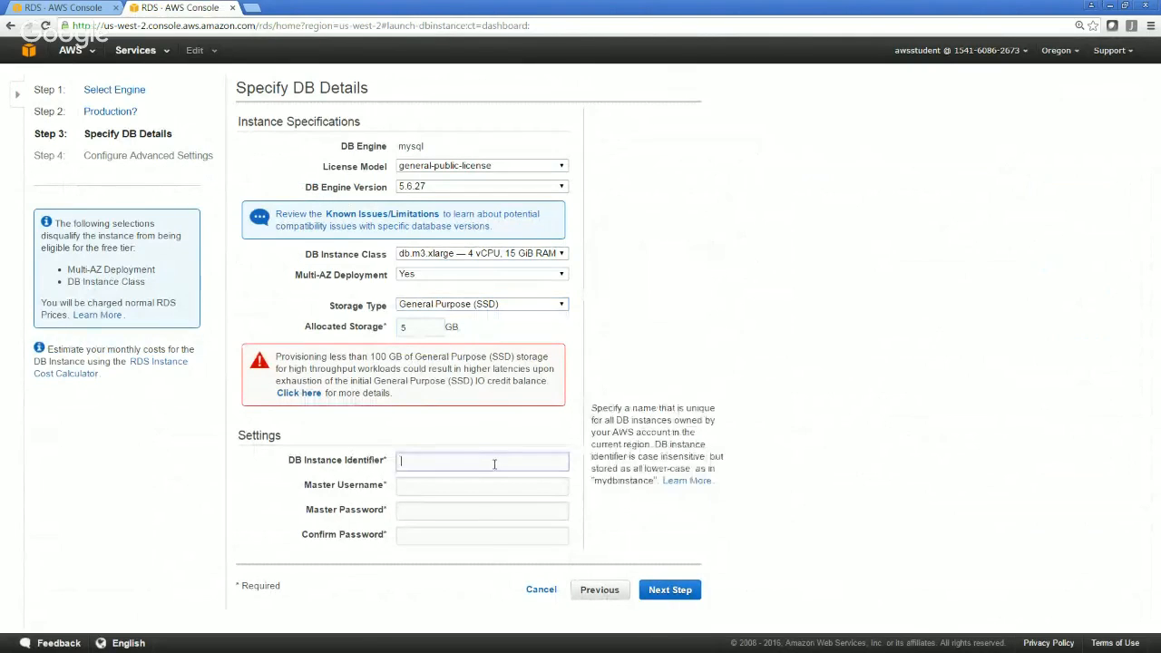
pyautogui.write('RDS')
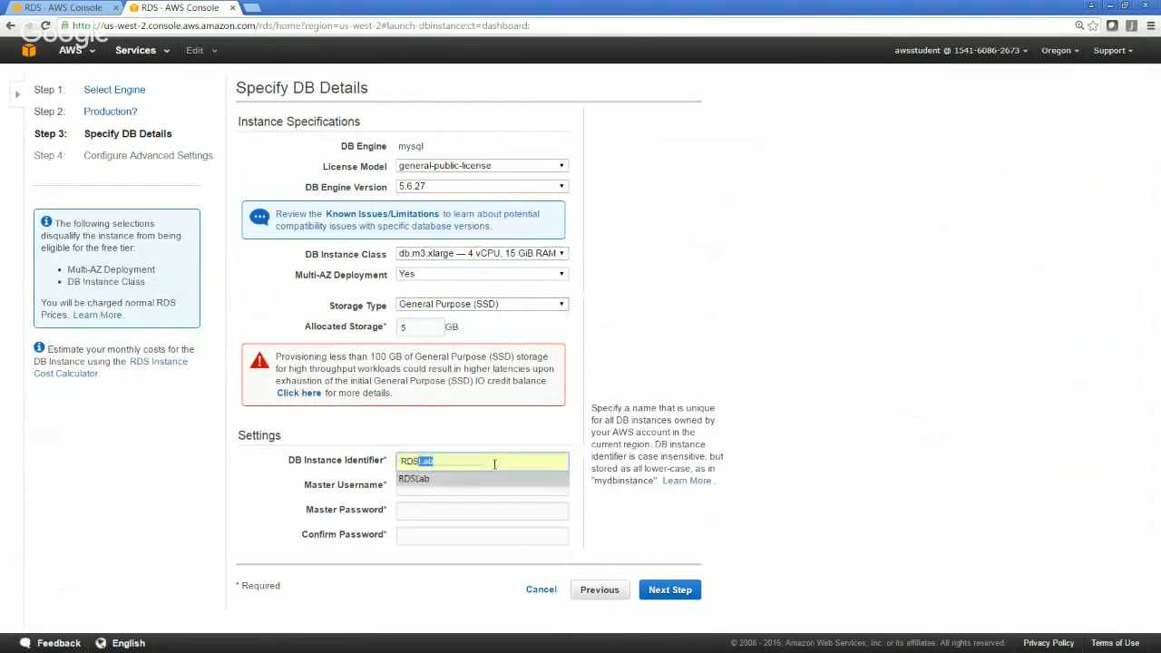
pyautogui.write('Lab1')
pyautogui.press('Tab')
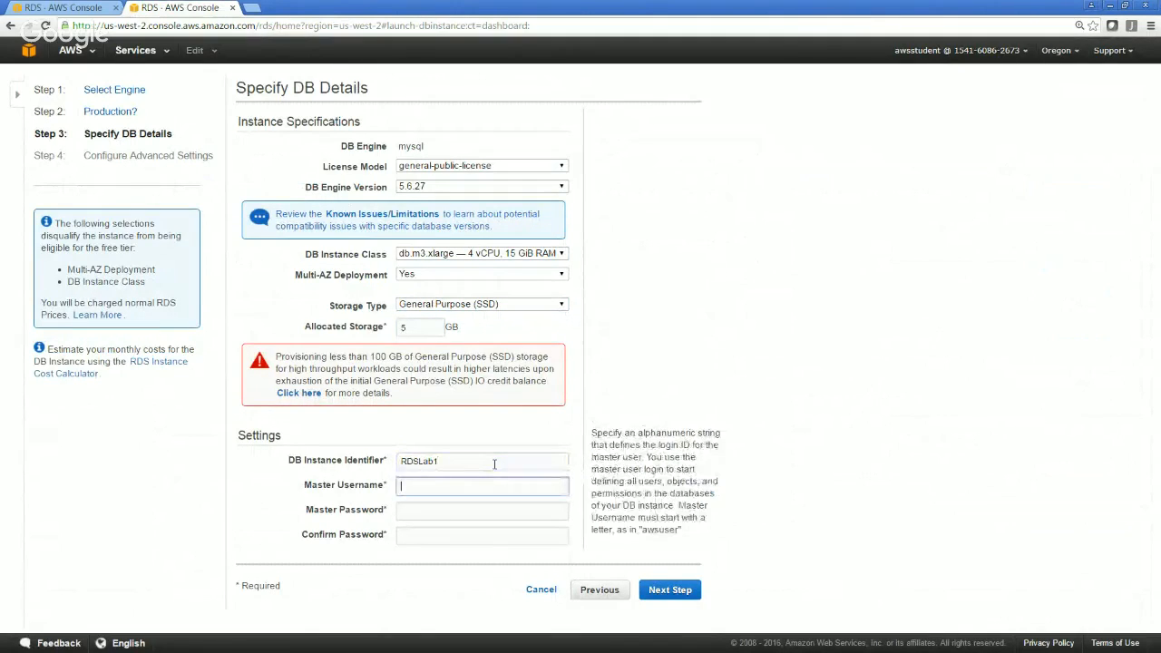
pyautogui.write('r')
pyautogui.press('Down')
pyautogui.press('Down')
pyautogui.press('Tab')
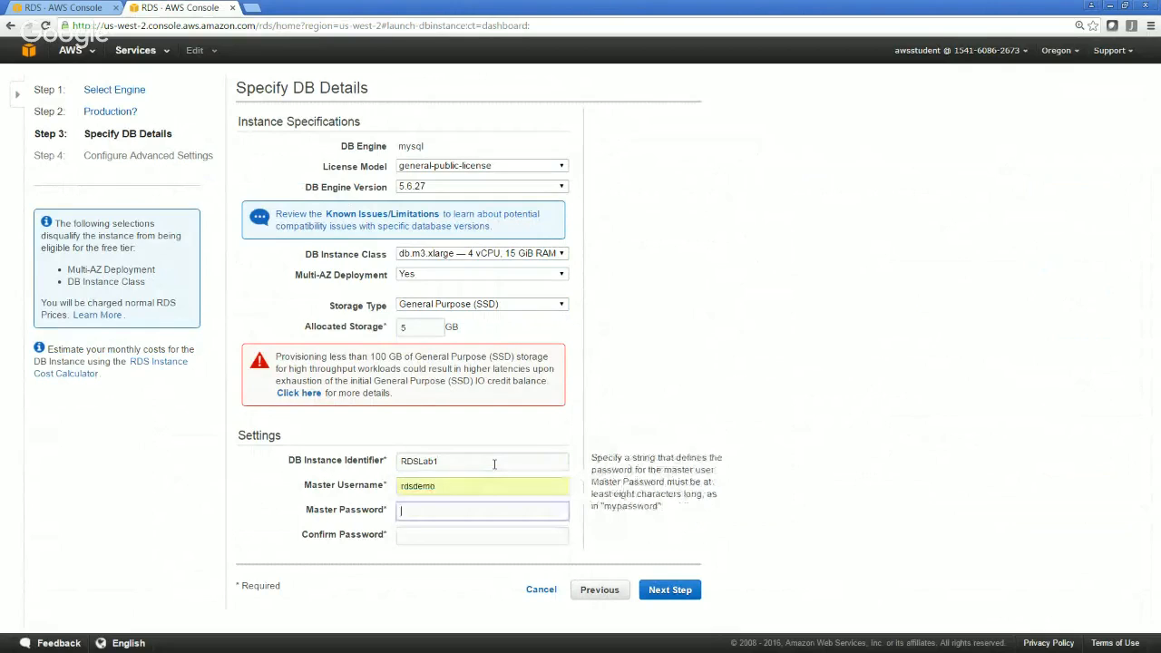
# Enter and confirm the master password, and continue to the advanced settings
pyautogui.write('••••••••')
pyautogui.press('Tab')
pyautogui.write('••••••••')
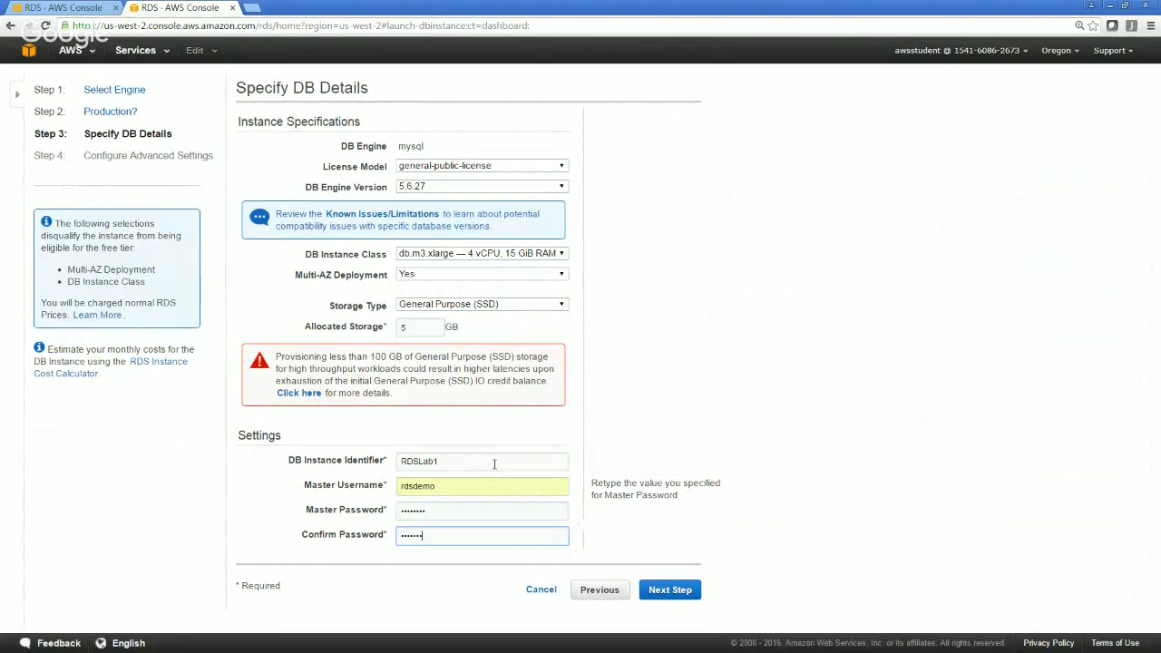
pyautogui.click(670, 590)
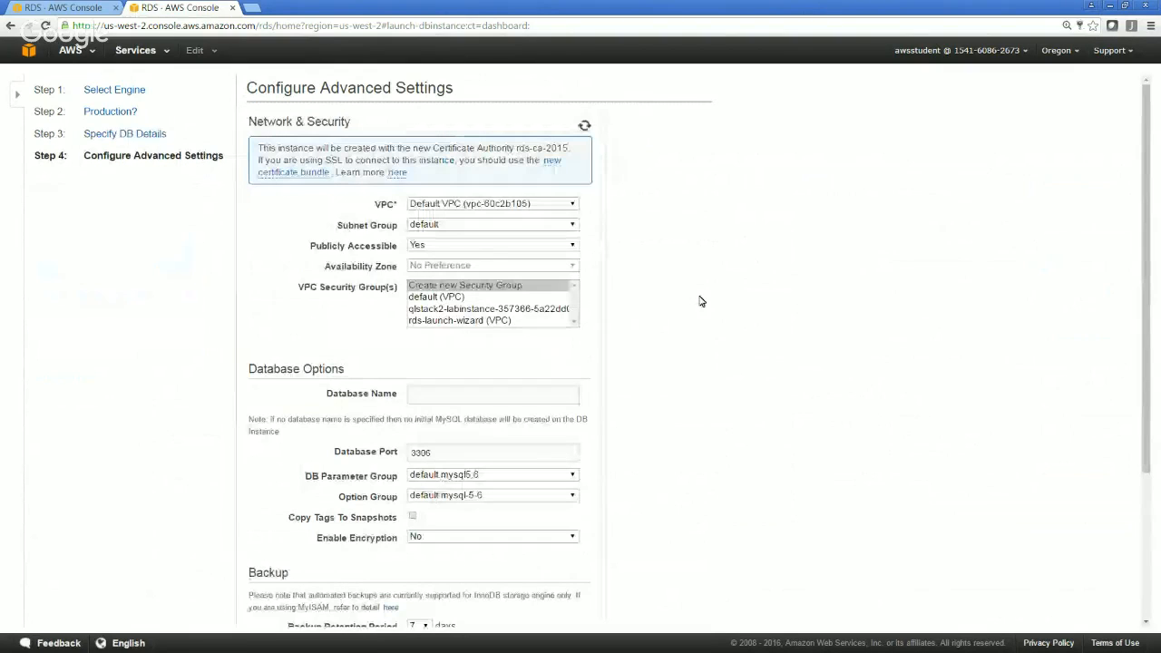
# Make the DB instance not publicly accessible and set its backup retention period to 0 days
pyautogui.click(465, 247)
pyautogui.click(438, 267)
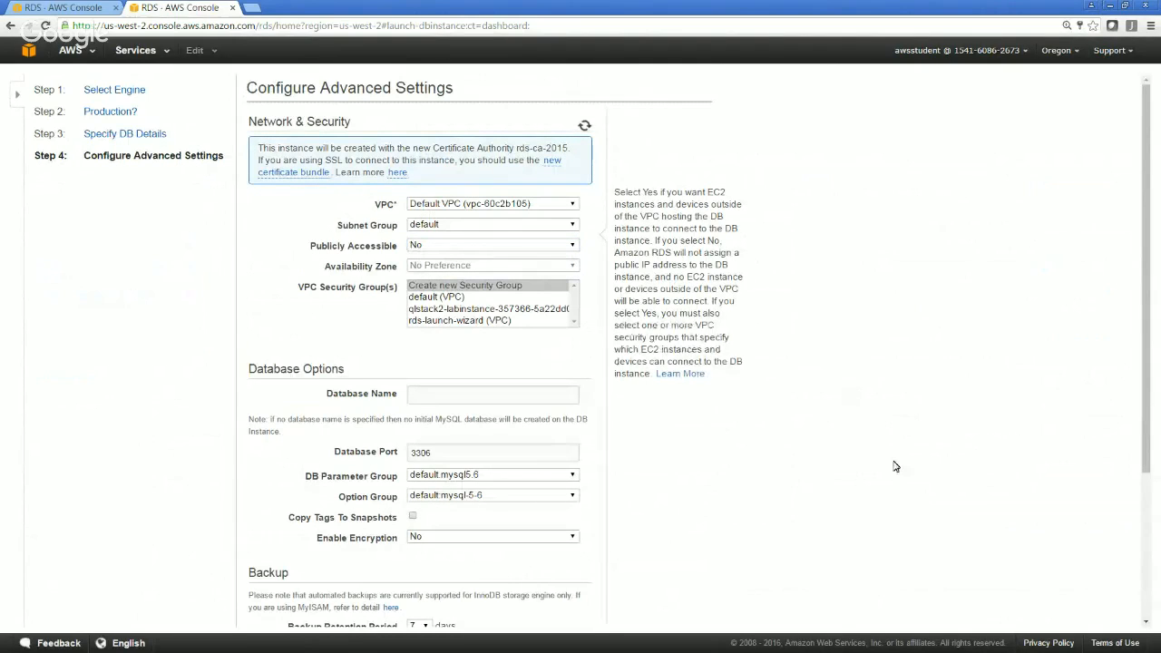
pyautogui.scroll(-1, 894, 467)
pyautogui.scroll(-3, 894, 466)
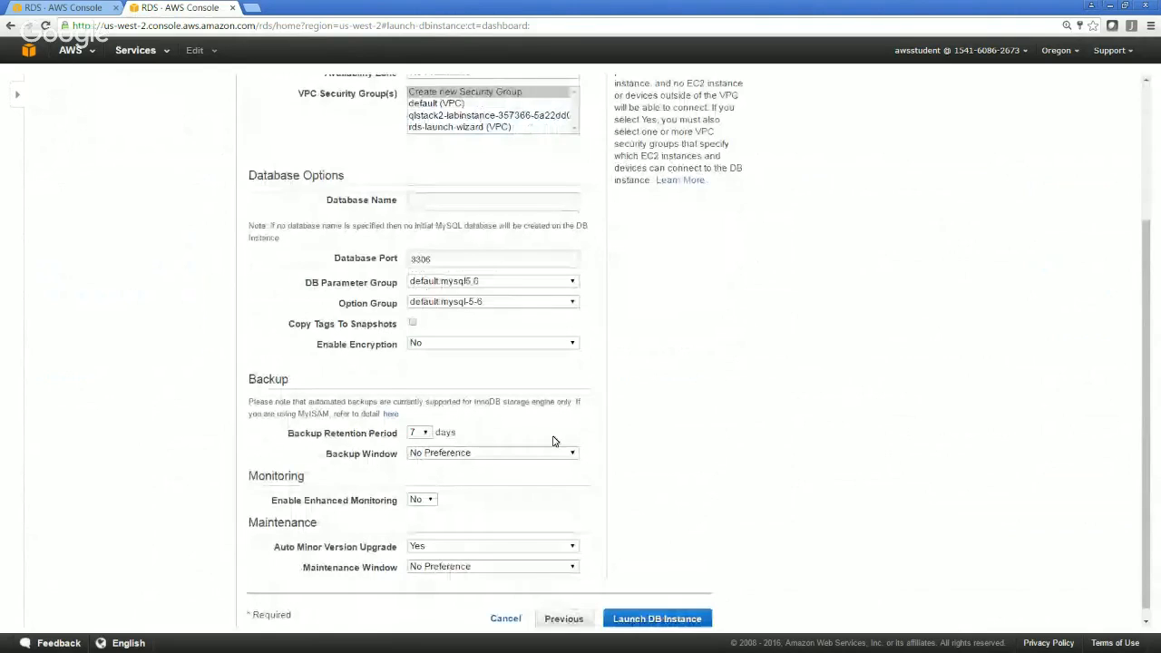
pyautogui.click(419, 433)
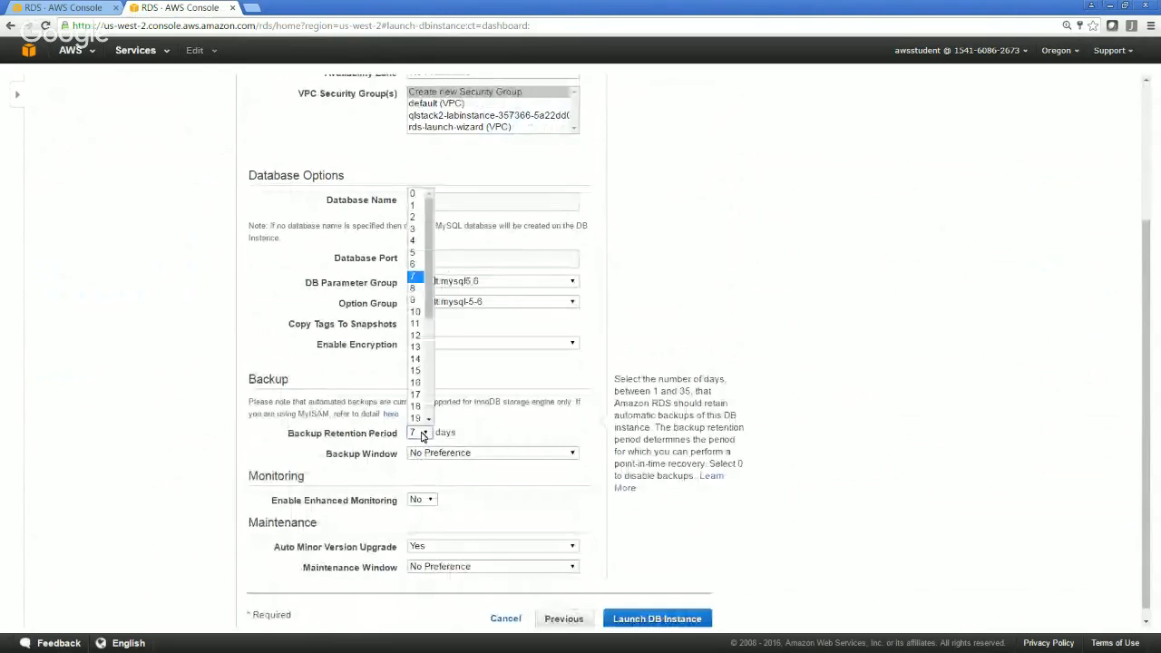
pyautogui.click(412, 196)
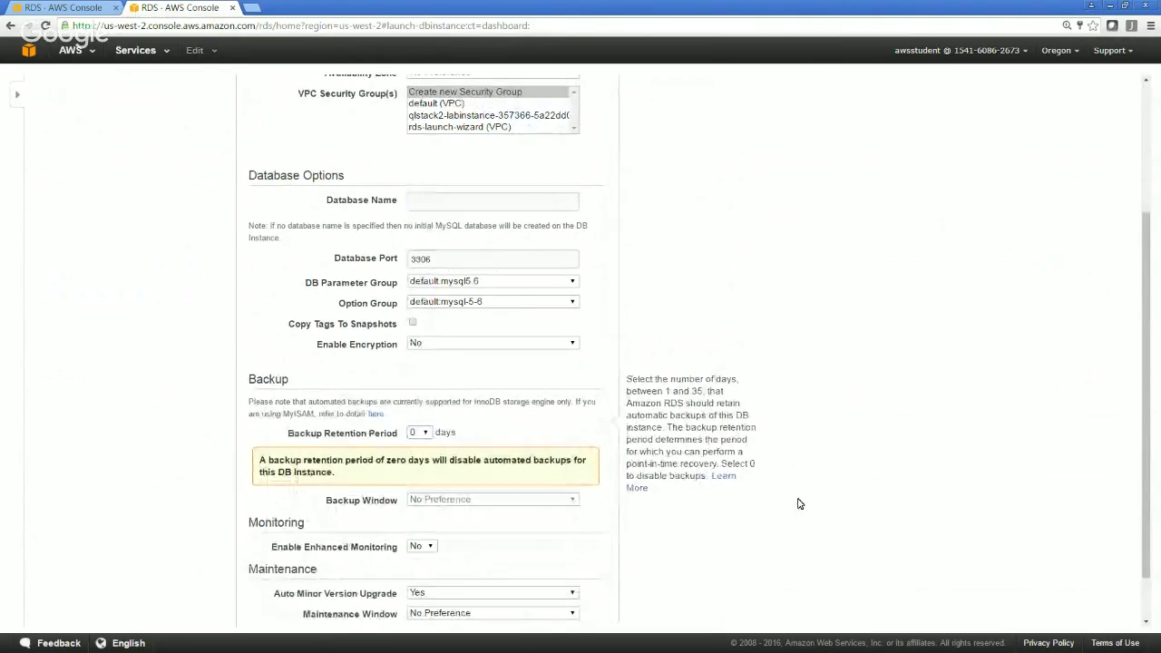
# Launch the DB instance with the remaining default settings and go to the instances list
pyautogui.scroll(-1, 798, 503)
pyautogui.scroll(-1, 415, 476)
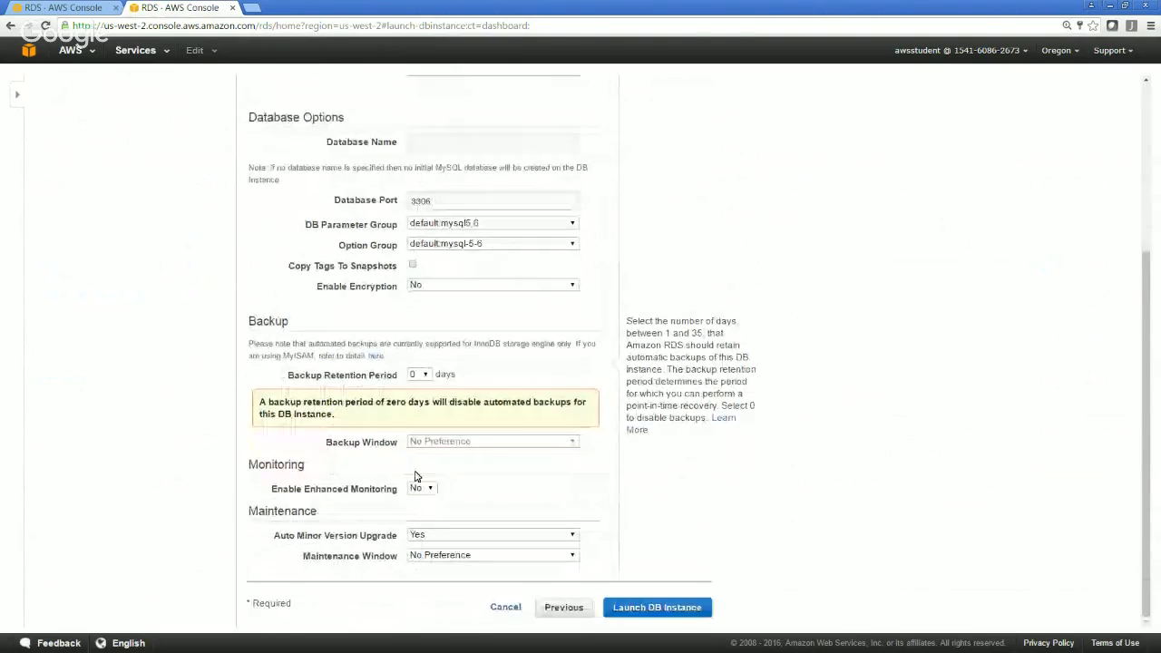
pyautogui.click(657, 607)
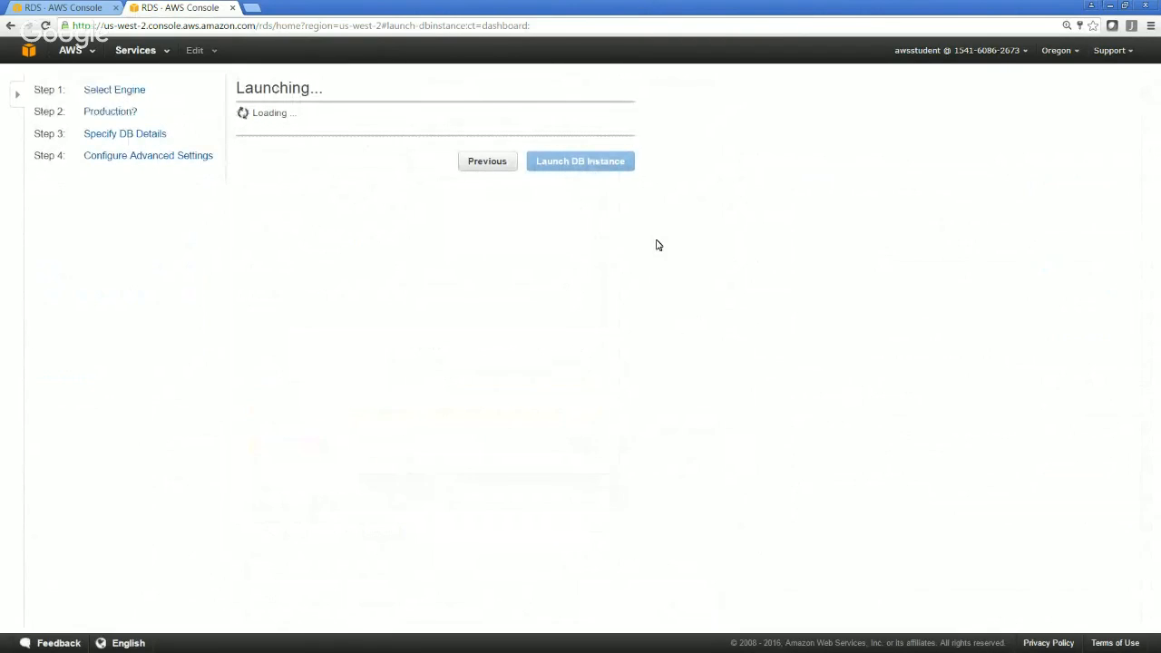
pyautogui.click(580, 413)
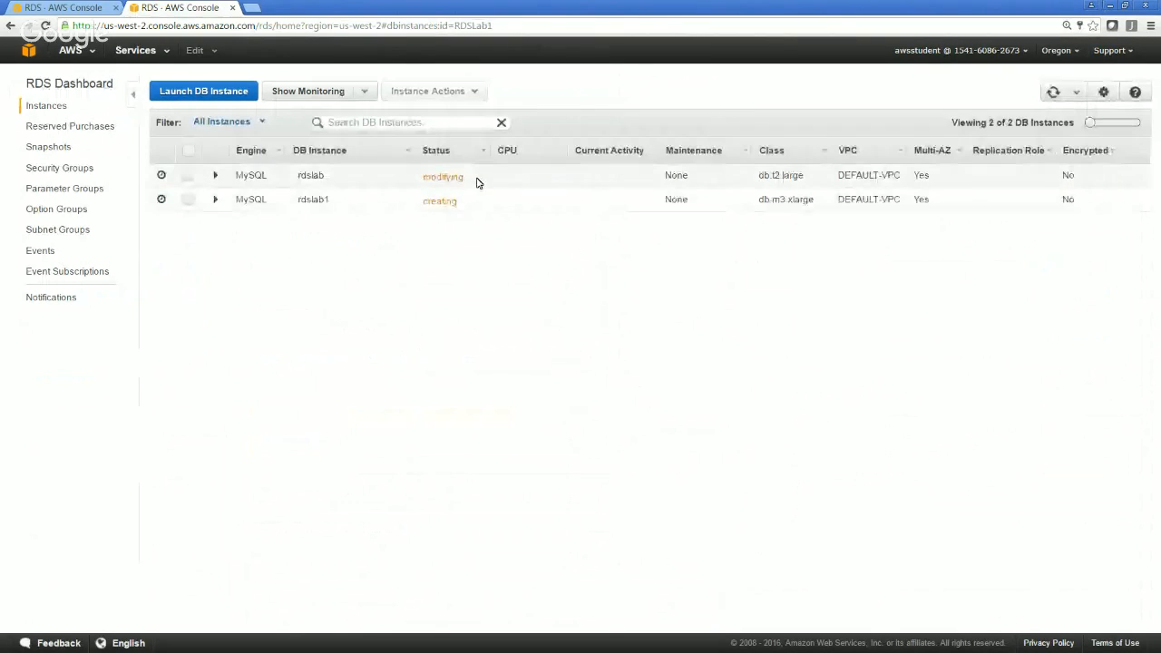
# Look over rdslab's events and monitoring, and examine rdslab1's configuration details, collapsing each entry
pyautogui.click(478, 180)
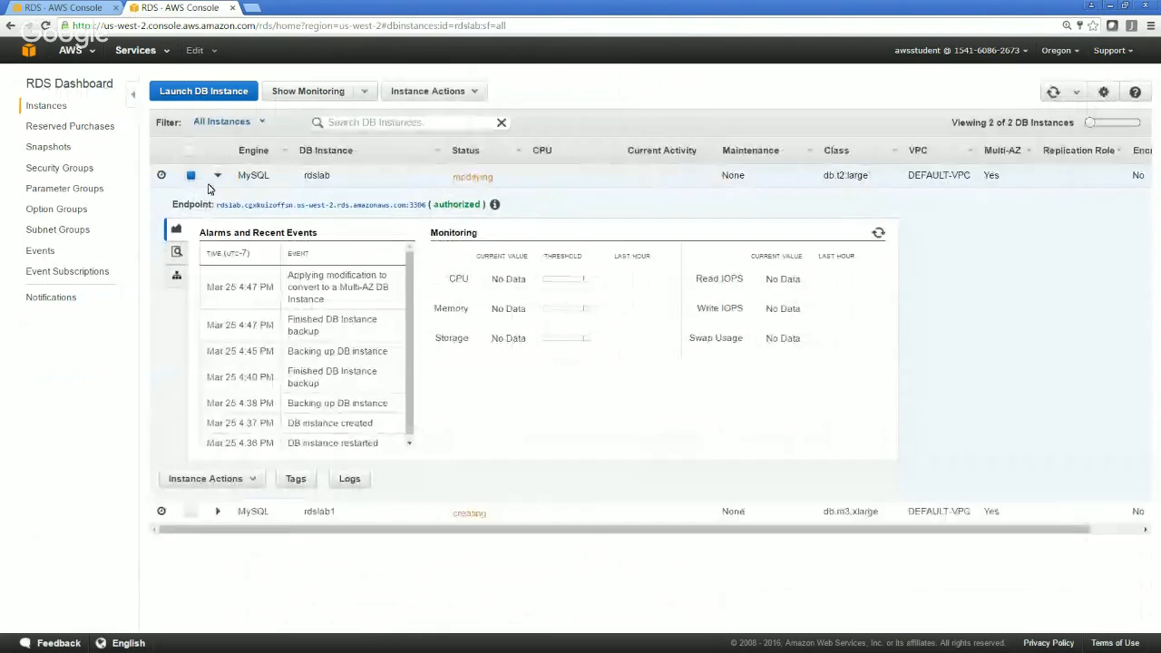
pyautogui.click(218, 176)
pyautogui.click(221, 203)
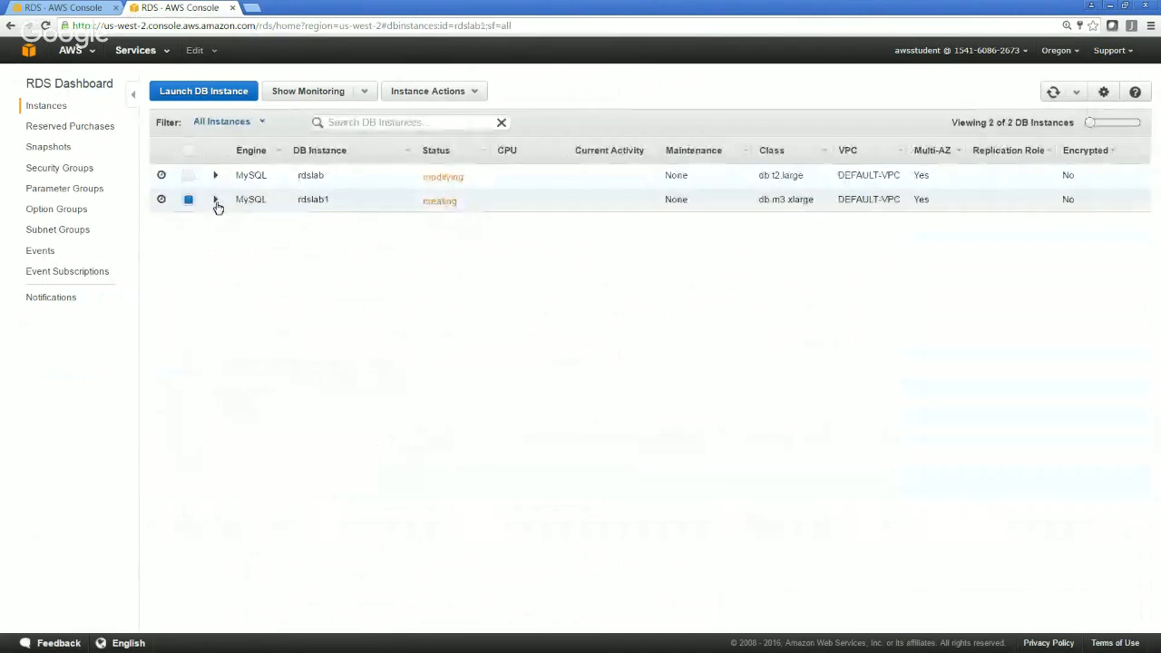
pyautogui.click(216, 200)
pyautogui.click(177, 276)
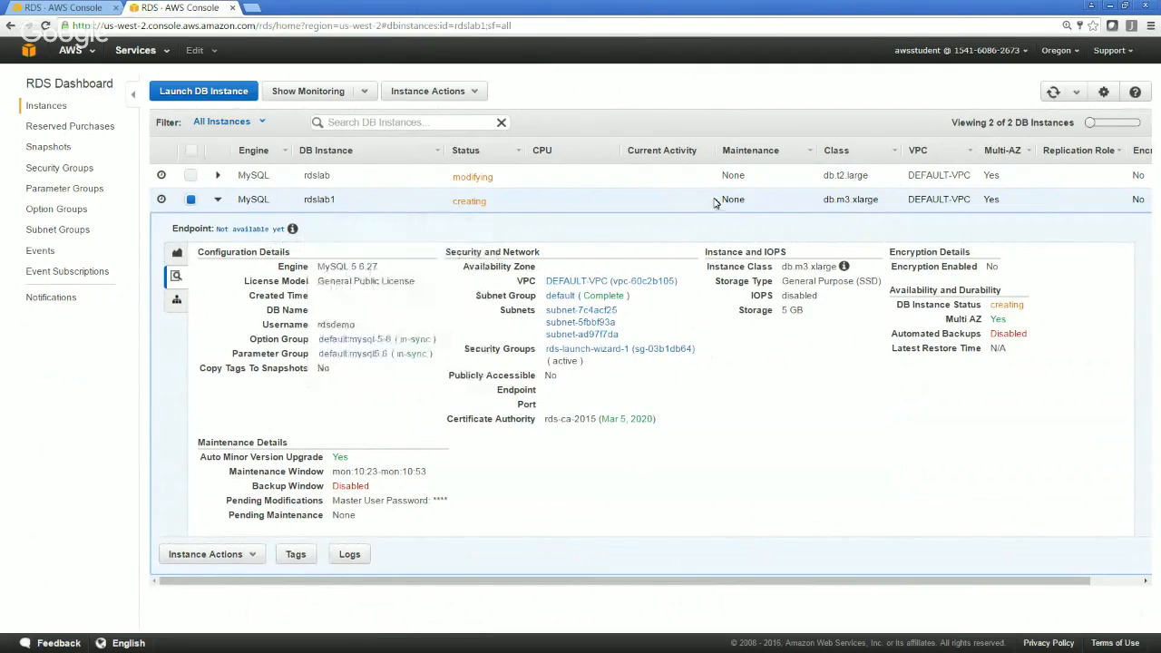
pyautogui.click(218, 199)
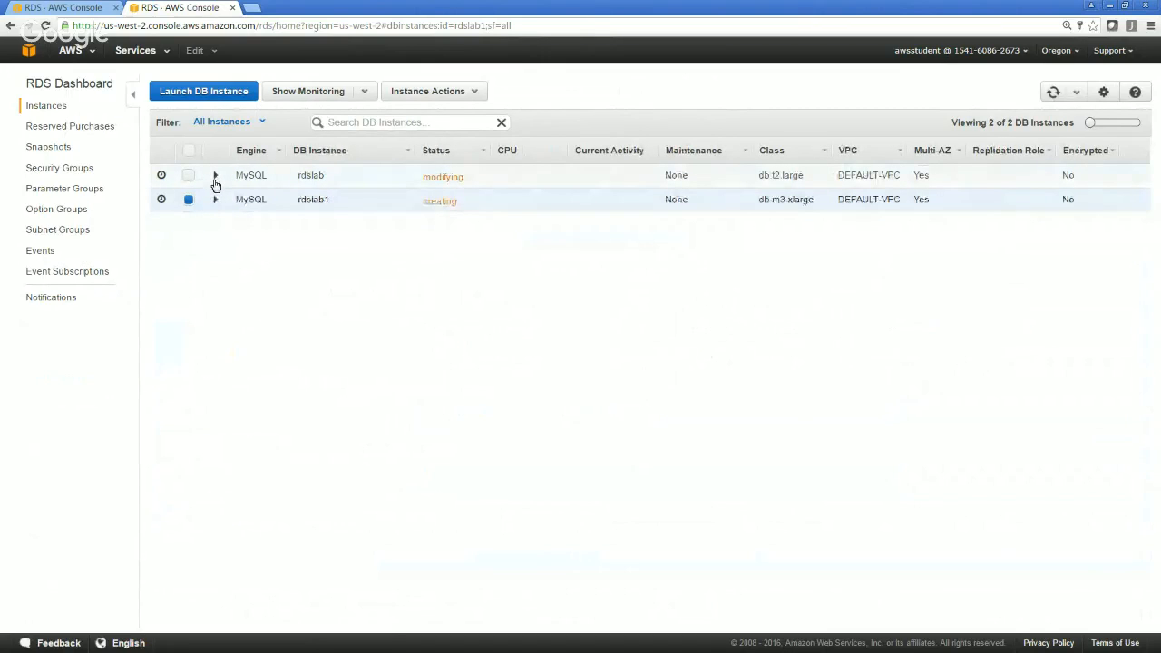
# Make rdslab the selected instance and review its configuration details and status, leaving its entry collapsed
pyautogui.click(216, 177)
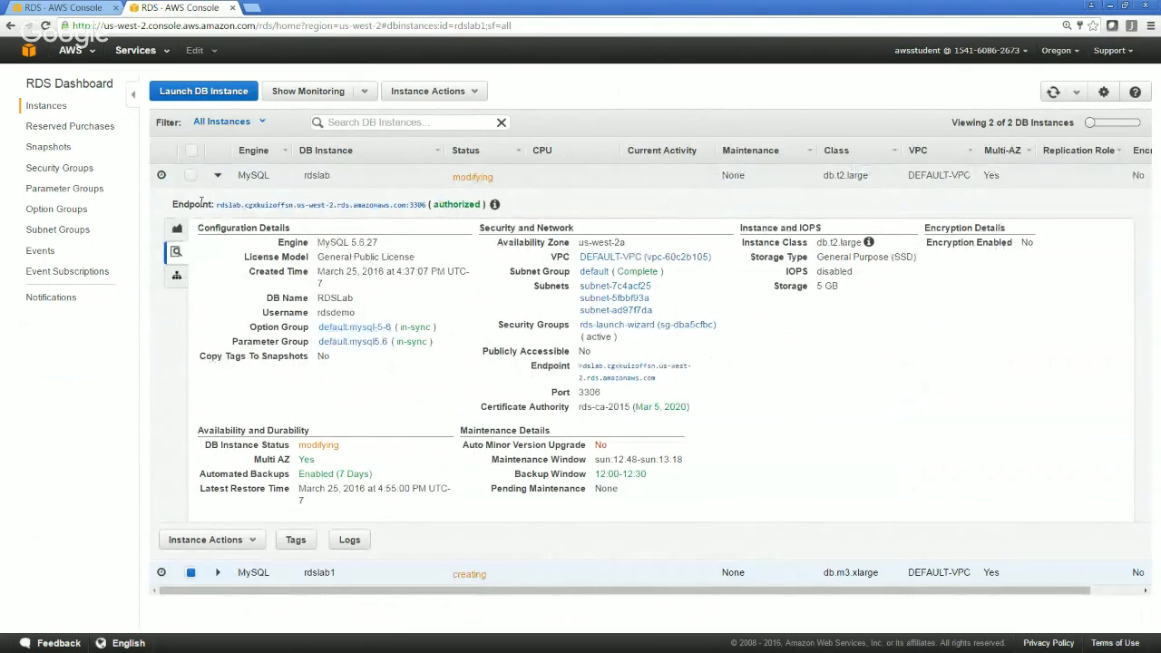
pyautogui.click(191, 178)
pyautogui.click(192, 178)
pyautogui.click(221, 177)
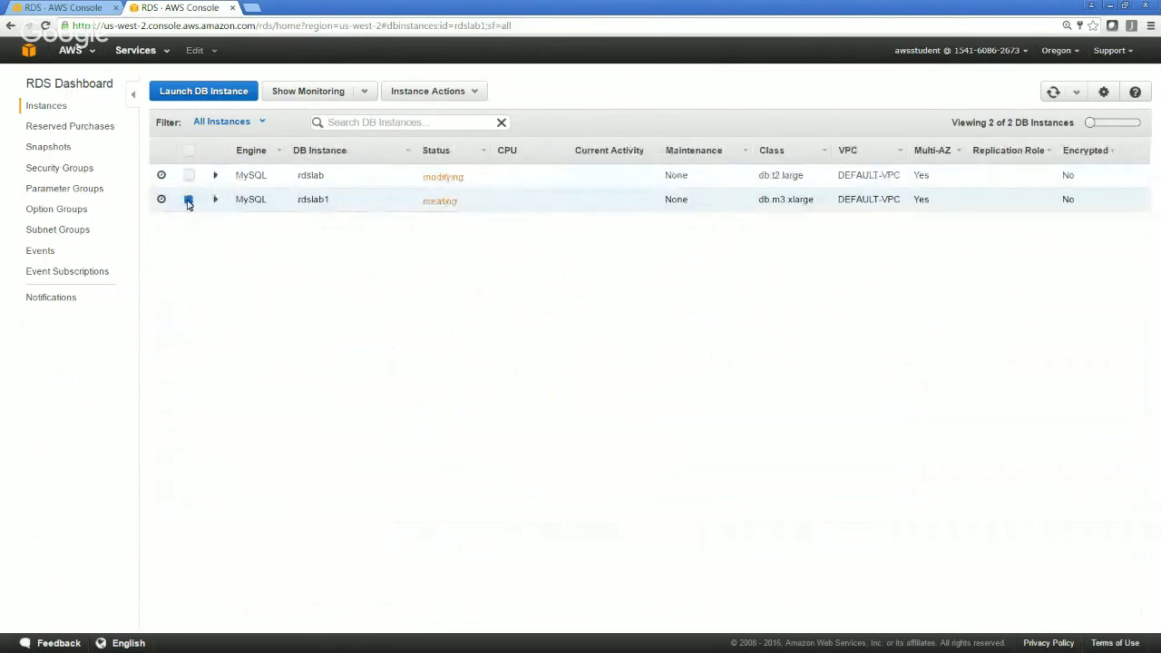
pyautogui.click(188, 178)
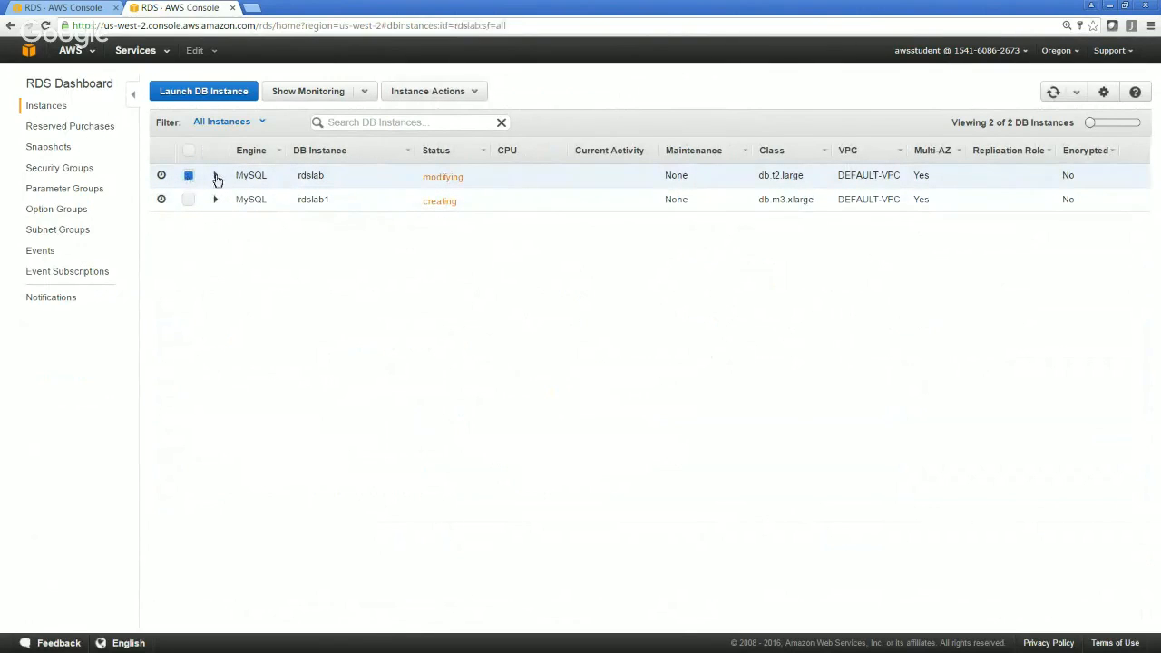
pyautogui.click(217, 178)
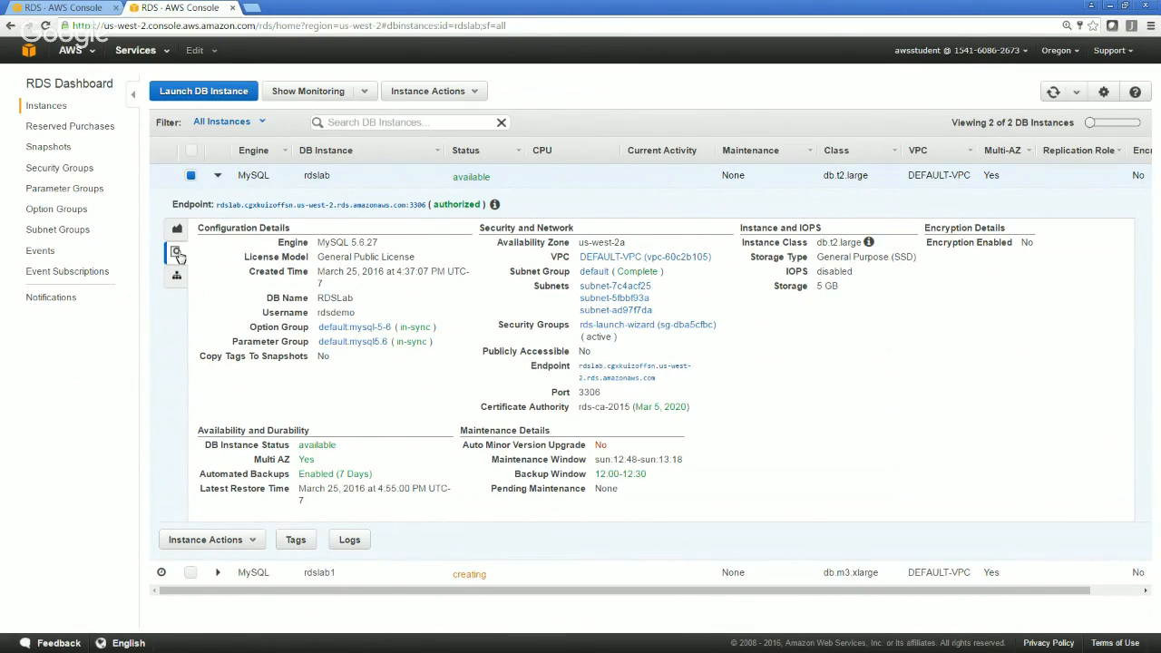
pyautogui.click(218, 177)
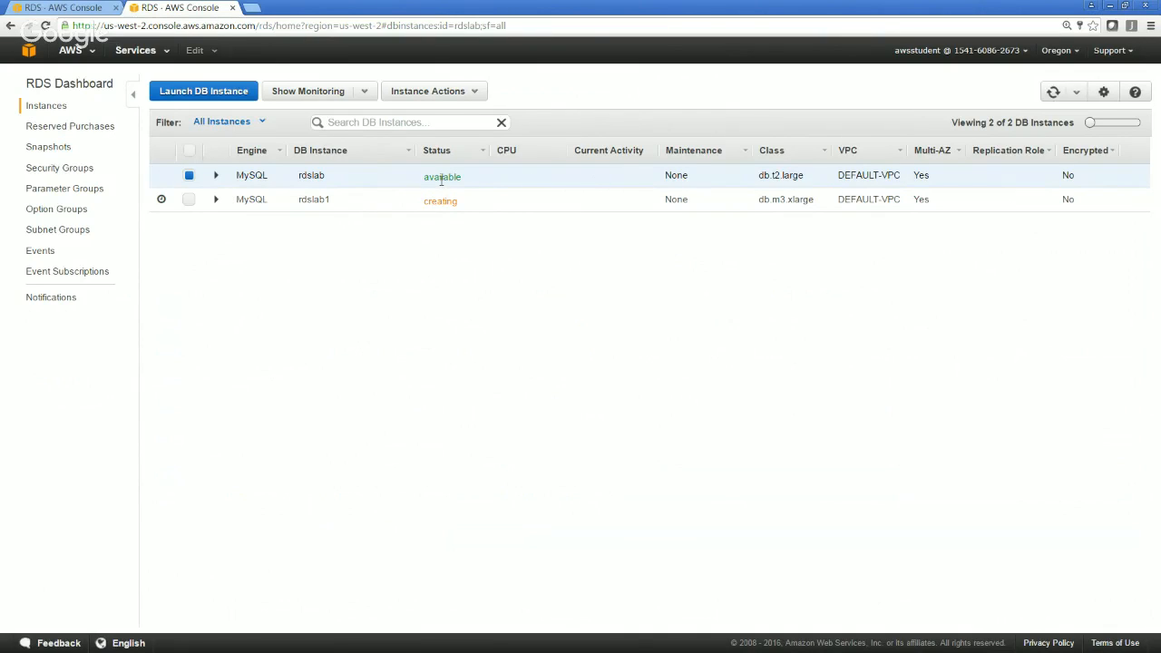
# Delete the rdslab DB instance without a final snapshot, acknowledging that its automated backups will no longer be available
pyautogui.click(476, 93)
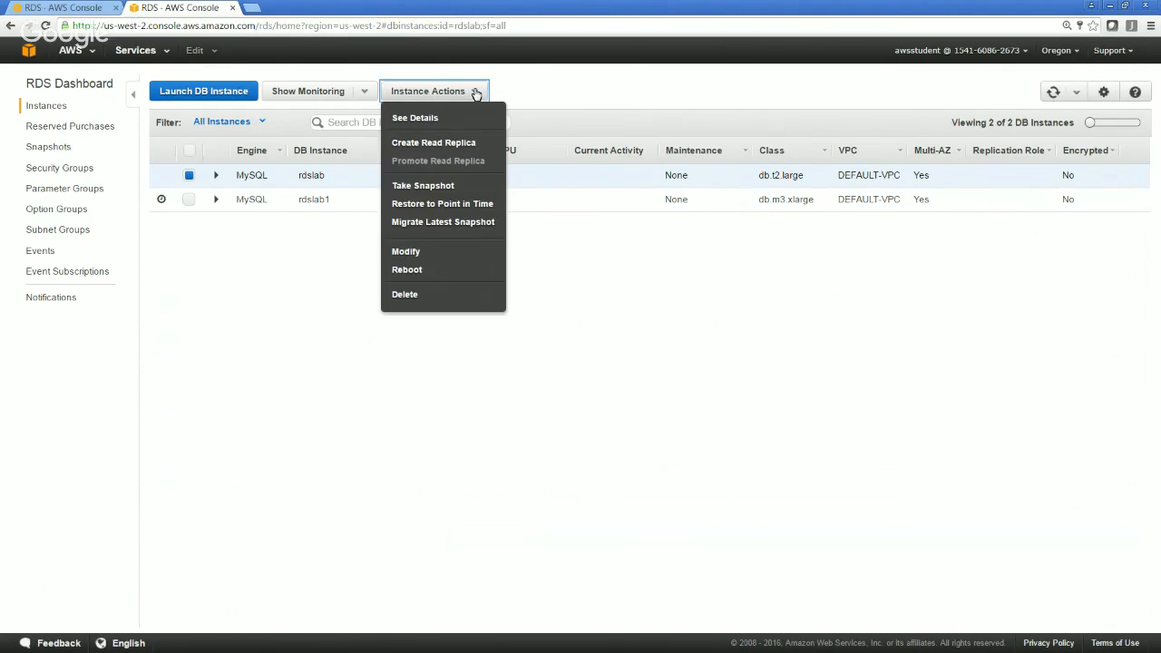
pyautogui.click(408, 298)
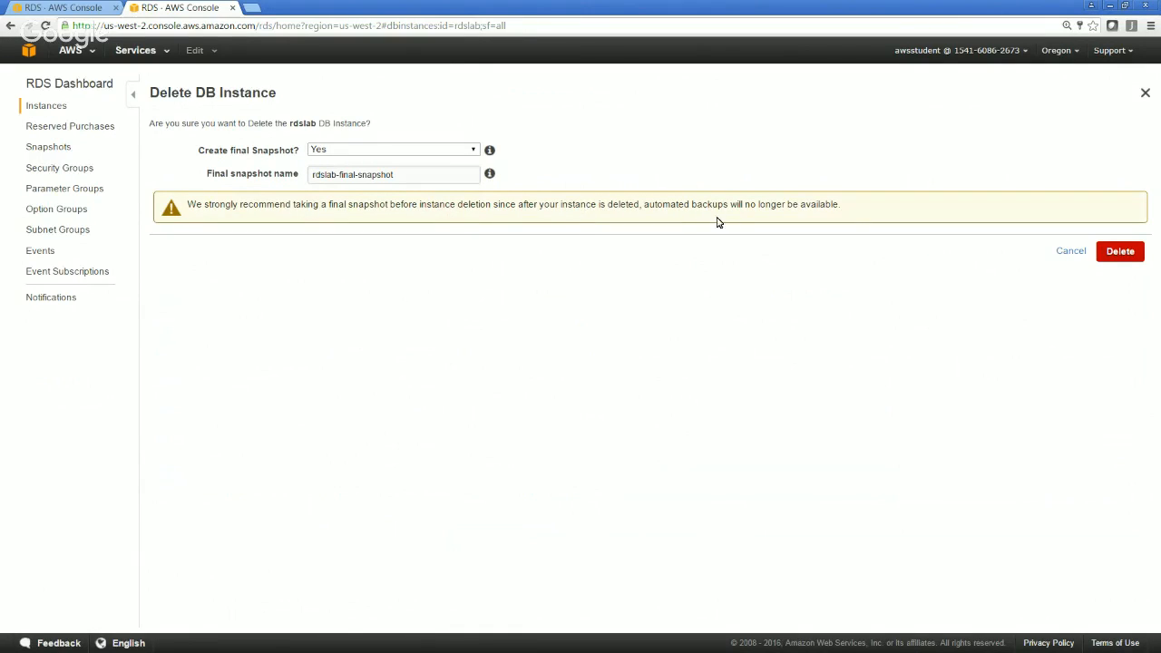
pyautogui.click(457, 151)
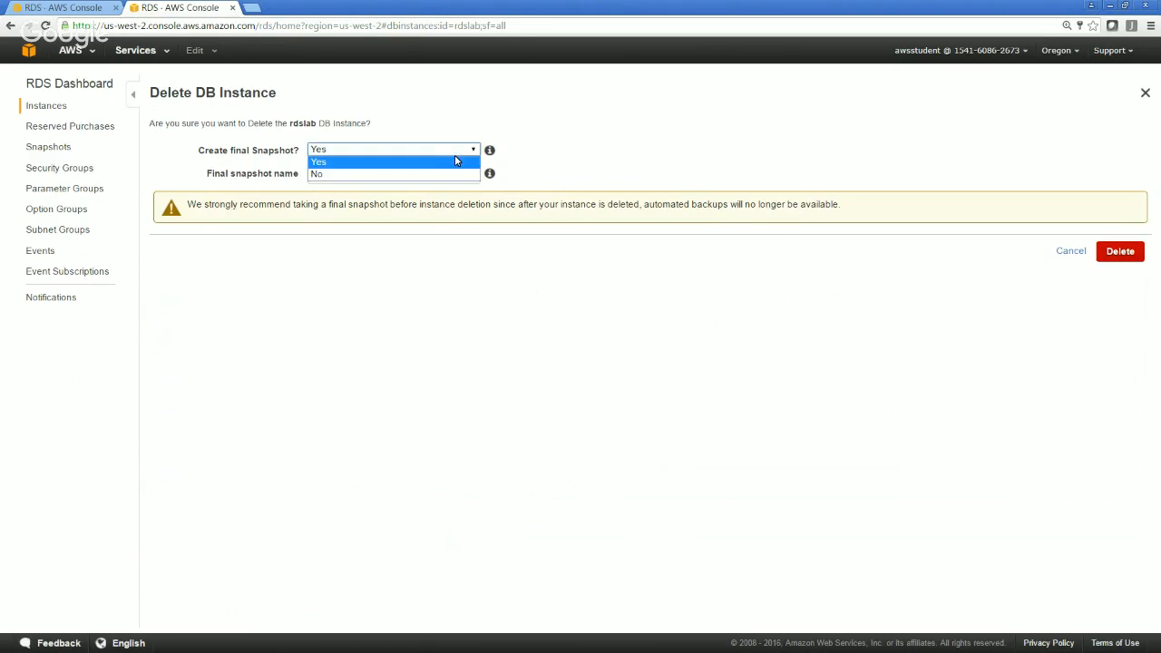
pyautogui.click(422, 174)
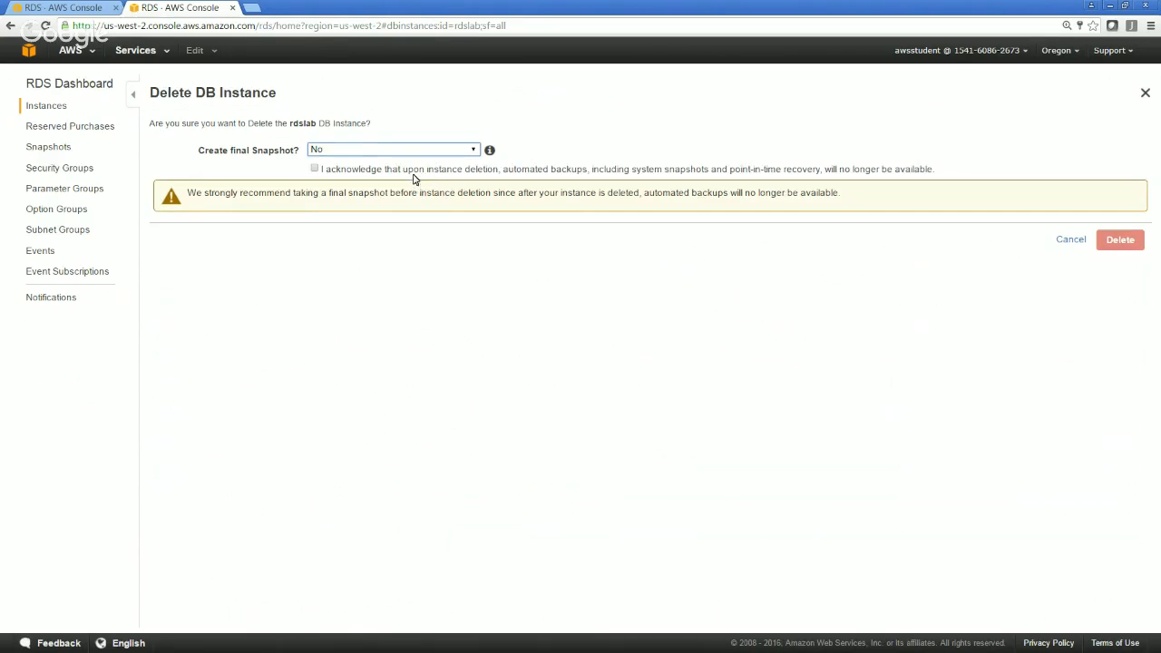
pyautogui.click(414, 171)
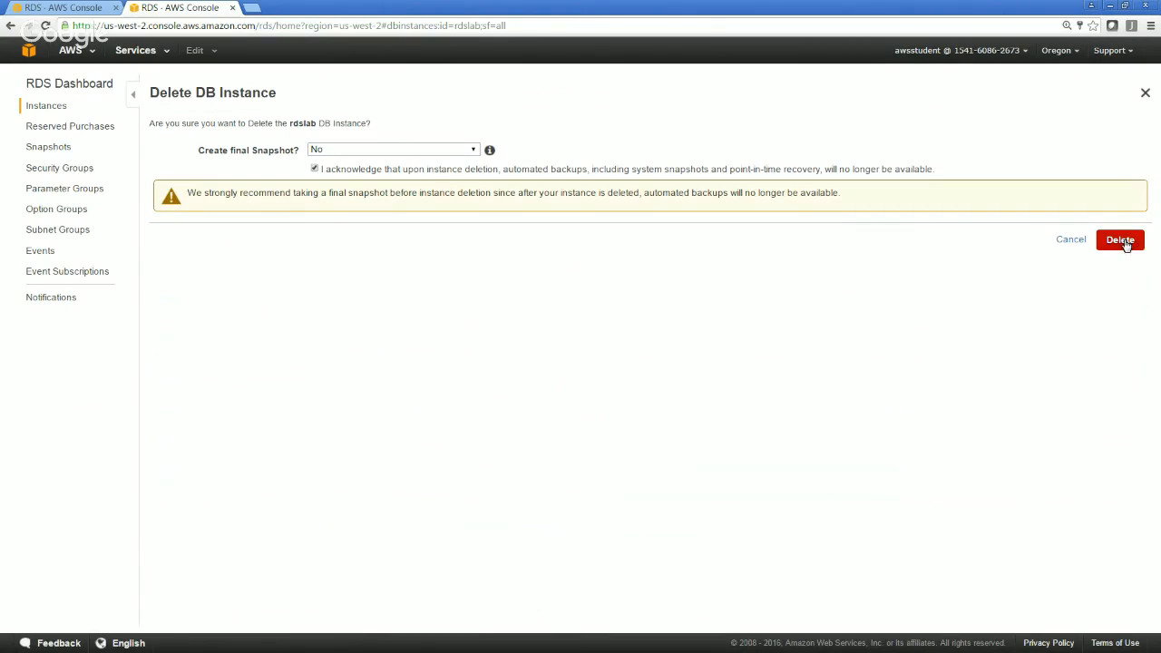
pyautogui.click(1122, 242)
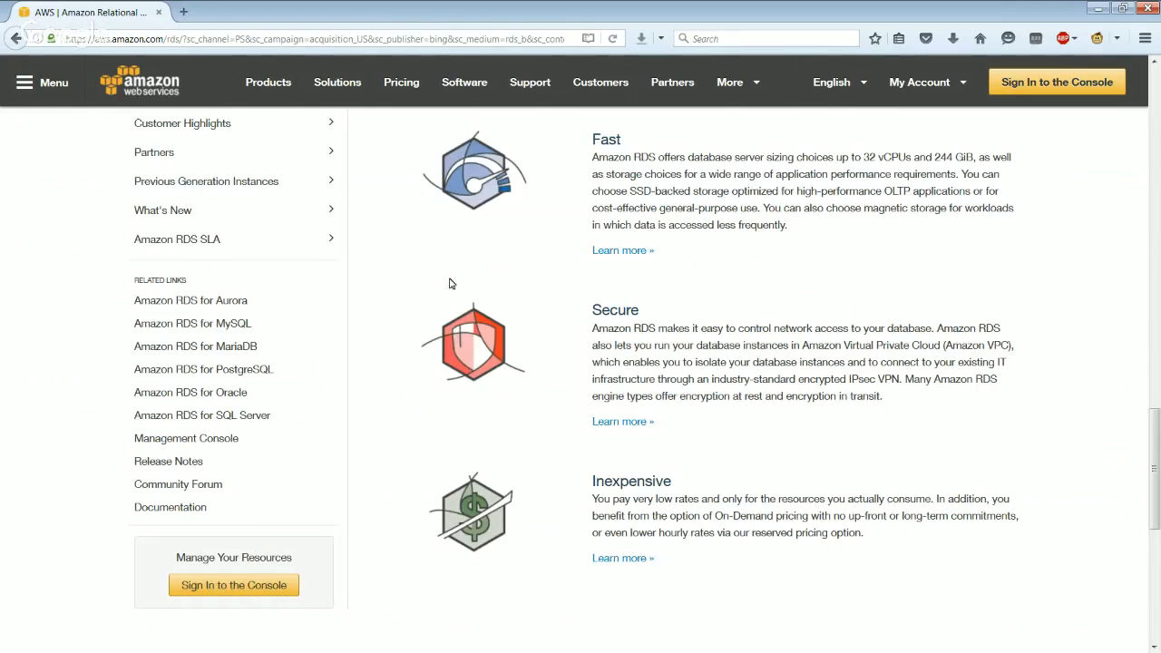
# Look through the Amazon RDS product page on the AWS website, including its features and related links
pyautogui.scroll(15, 449, 284)
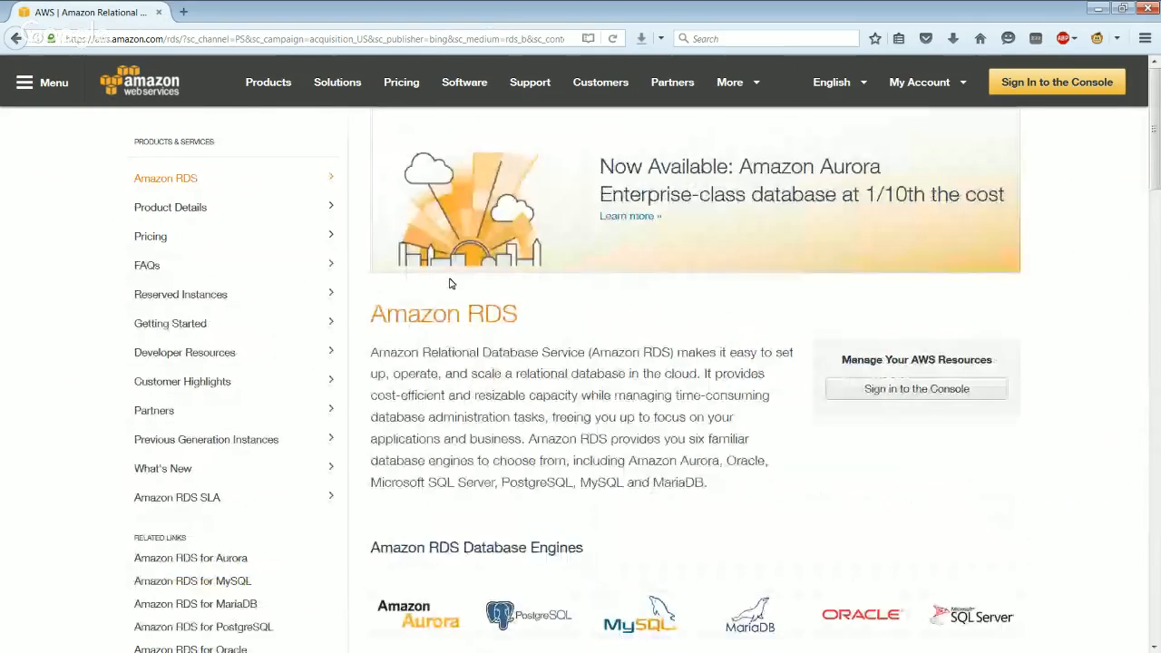
pyautogui.scroll(-2, 449, 284)
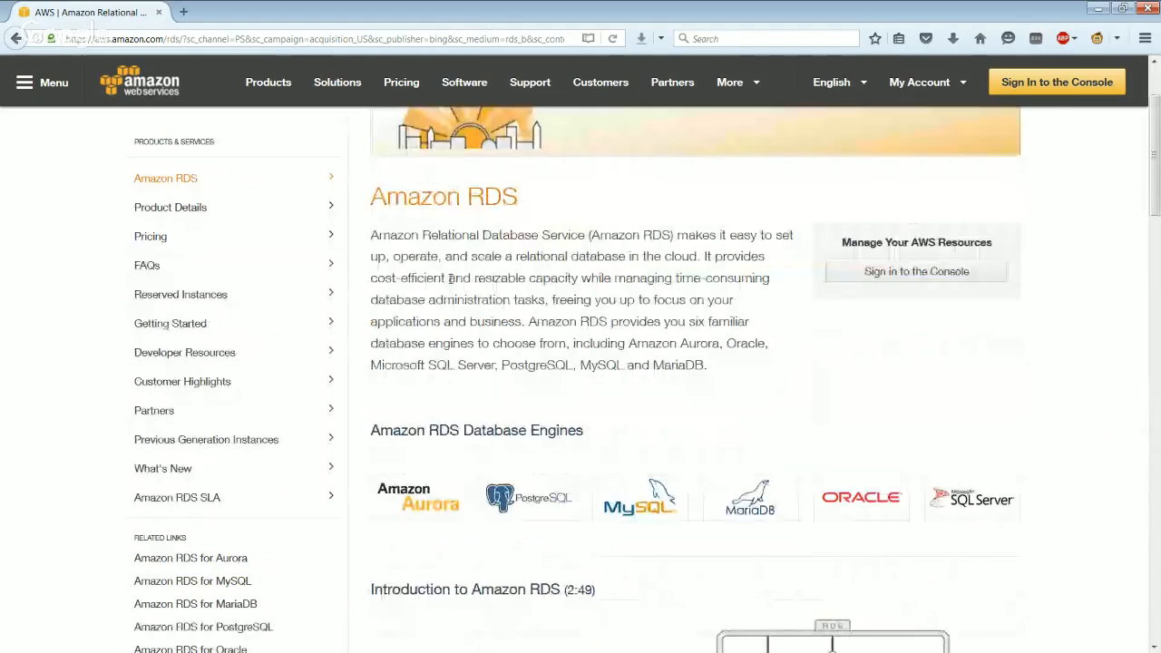
pyautogui.scroll(-12, 451, 281)
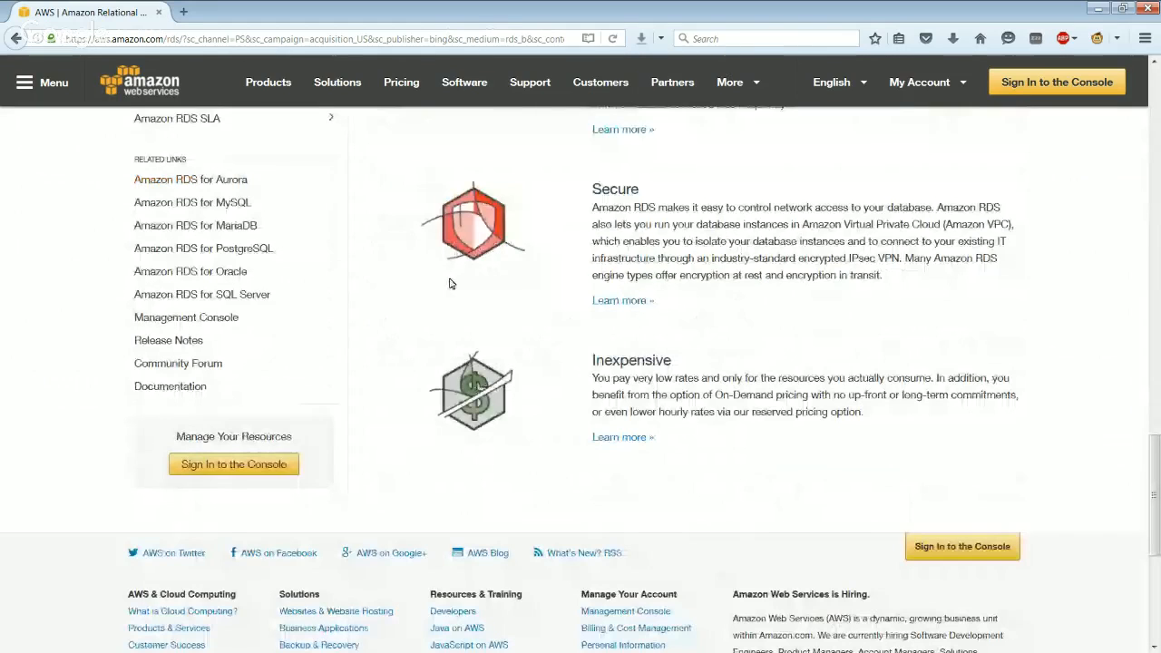
pyautogui.scroll(1, 235, 297)
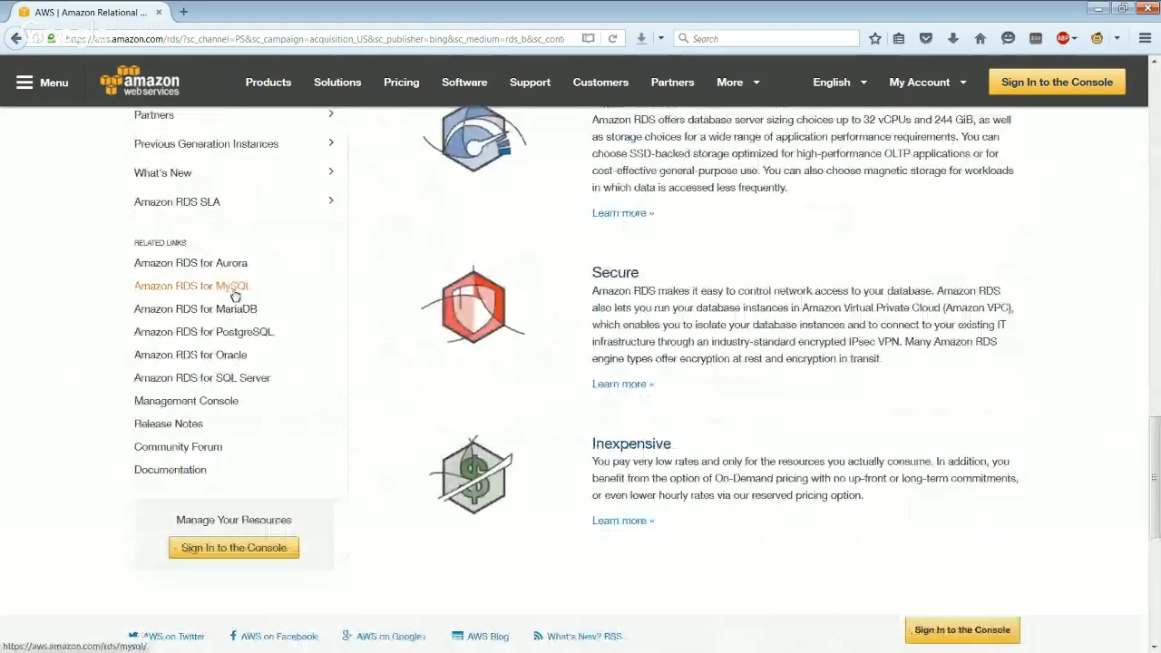